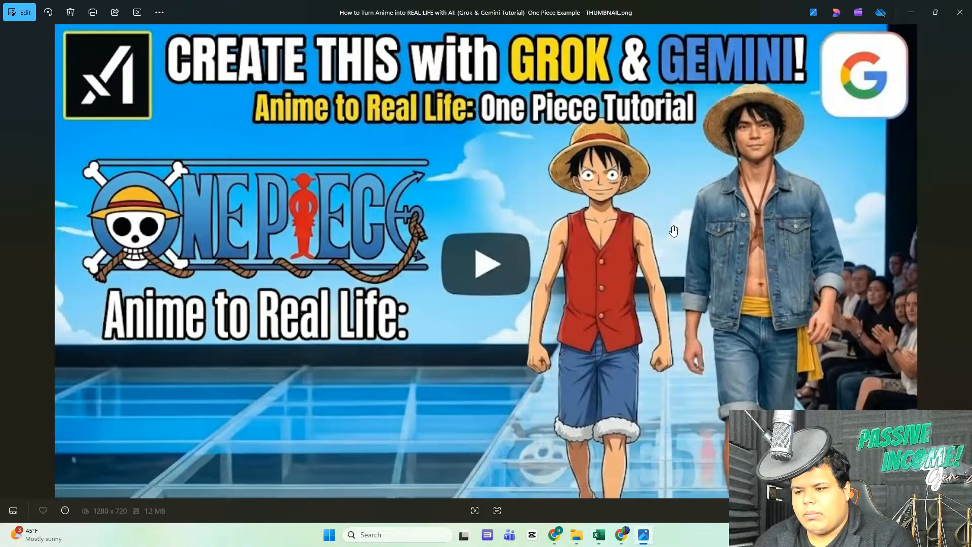
{"action": "scroll", "coordinate": [674, 231], "scroll_direction": "down", "scroll_amount": 1}
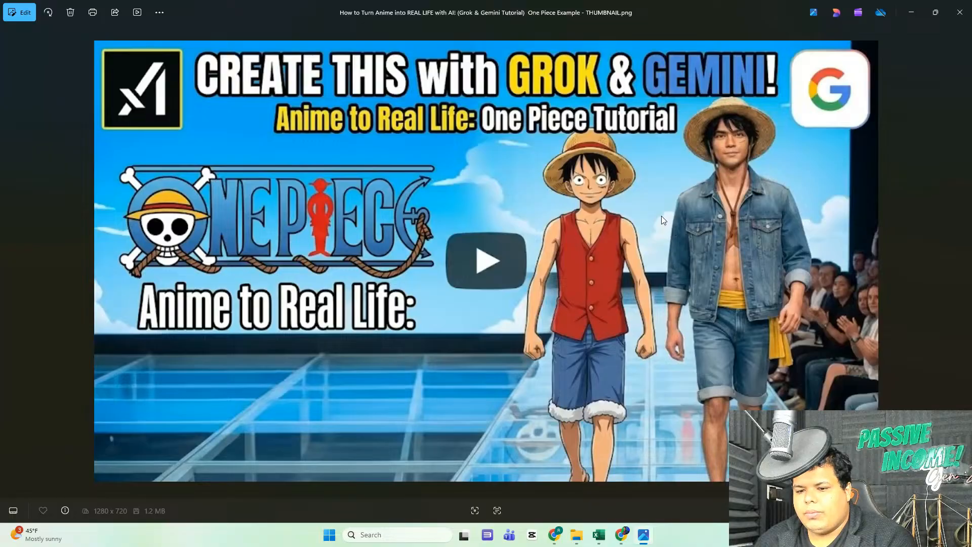
{"action": "scroll", "coordinate": [672, 233], "scroll_direction": "up", "scroll_amount": 1}
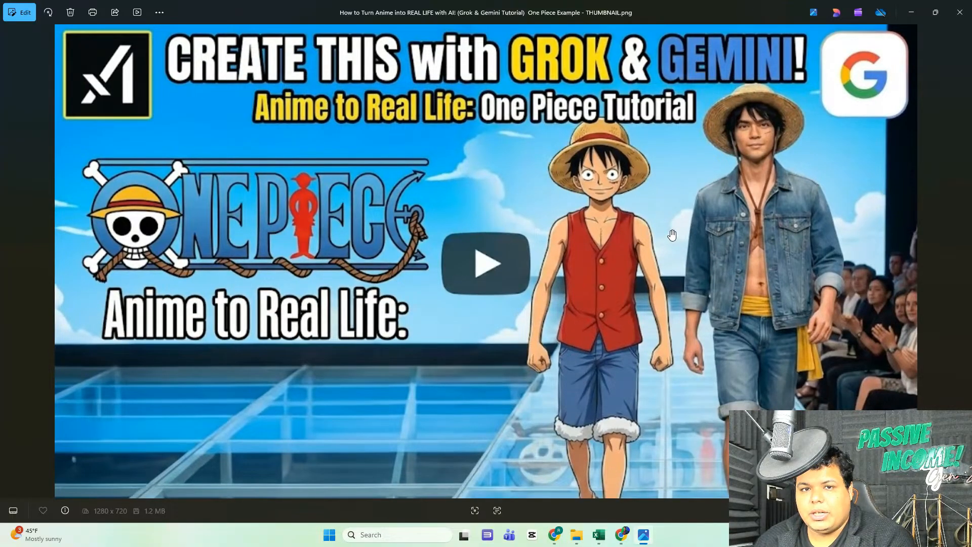
- Switch to Gemini in the browser and copy the full "Monkey D Luffy" runway prompt from the earlier chat
{"action": "left_click", "coordinate": [555, 535]}
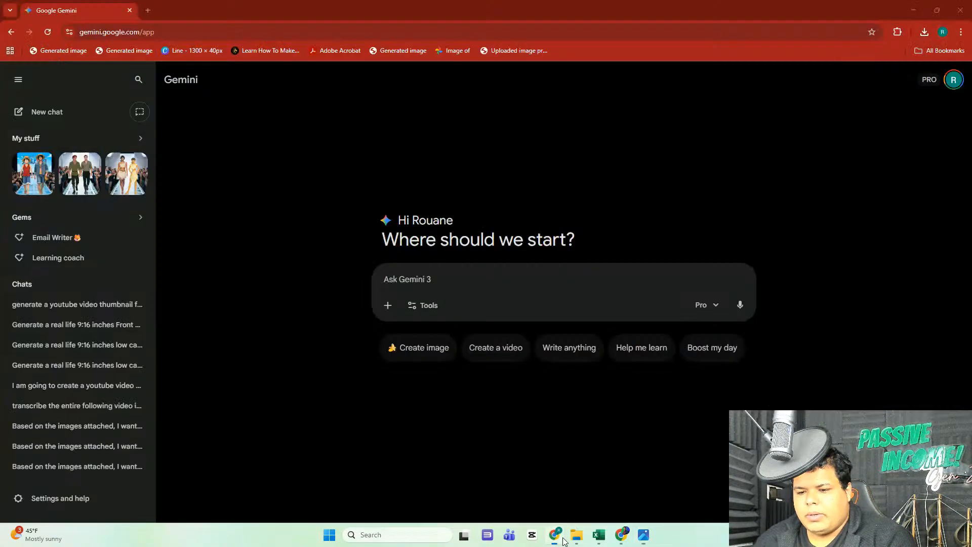
{"action": "left_click", "coordinate": [84, 331]}
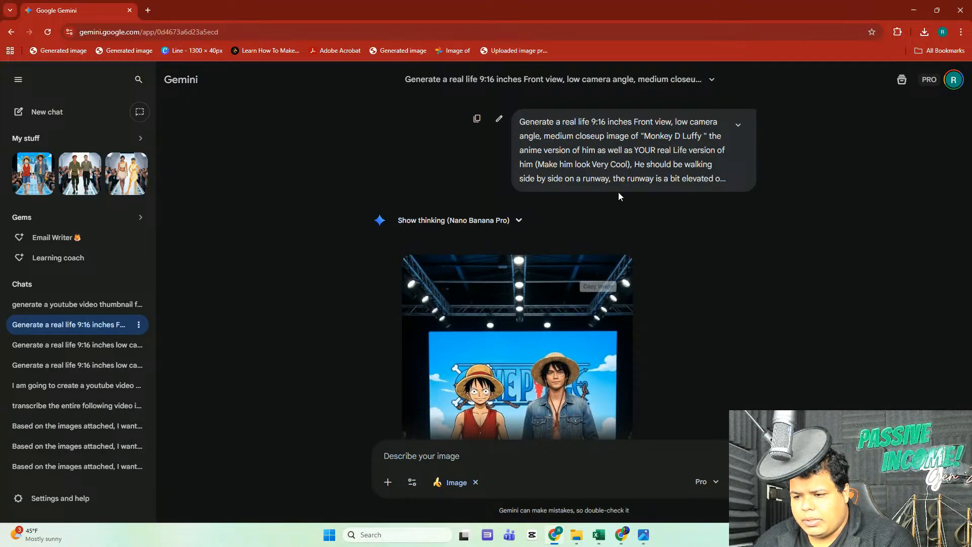
{"action": "left_click", "coordinate": [737, 127]}
{"action": "triple_click", "coordinate": [607, 147]}
{"action": "right_click", "coordinate": [608, 147]}
{"action": "left_click", "coordinate": [633, 161]}
- Start a new chat in image creation mode and paste the copied Luffy runway prompt
{"action": "left_click", "coordinate": [46, 121]}
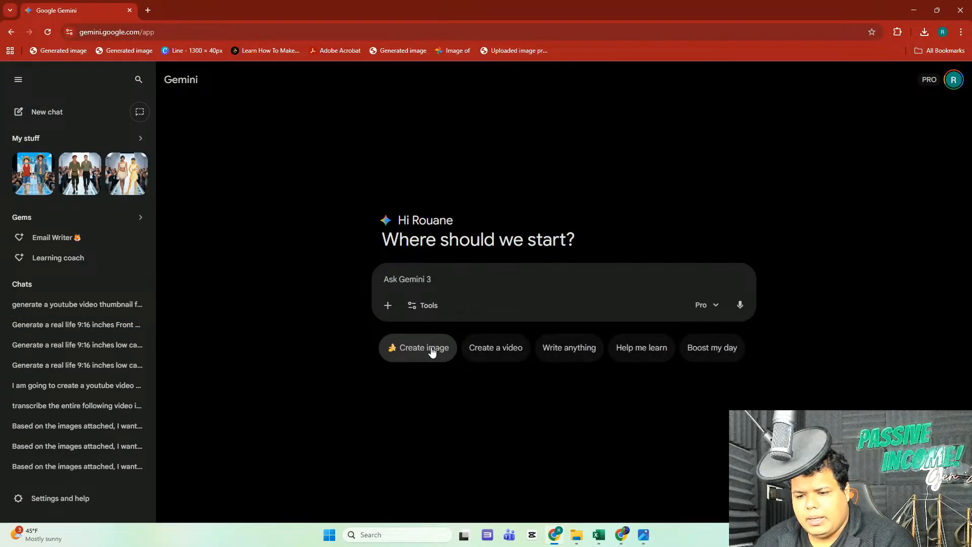
{"action": "left_click", "coordinate": [432, 351]}
{"action": "right_click", "coordinate": [440, 280]}
{"action": "left_click", "coordinate": [470, 393]}
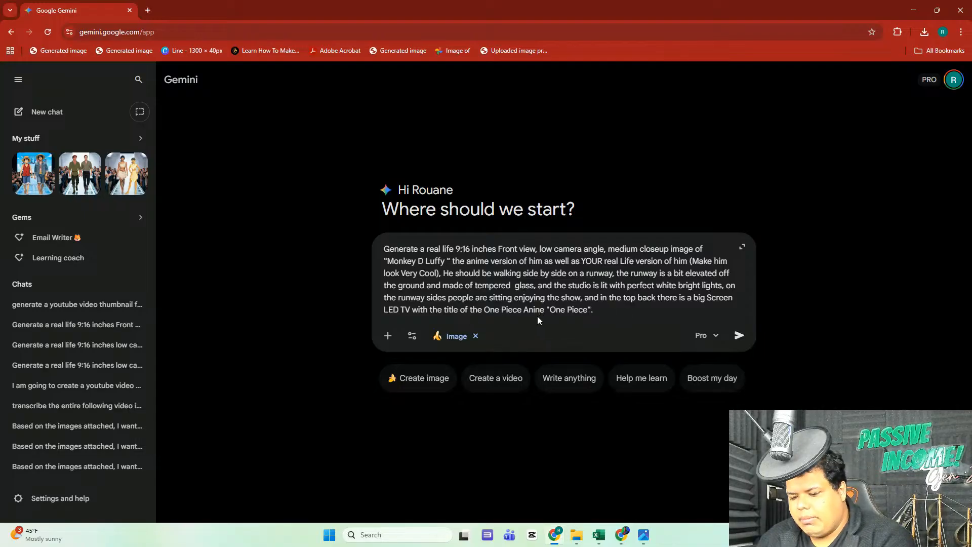
- Correct "Anine" to "Anime" in the prompt and submit it to generate the image
{"action": "key", "text": "BackSpace"}
{"action": "type", "text": "m"}
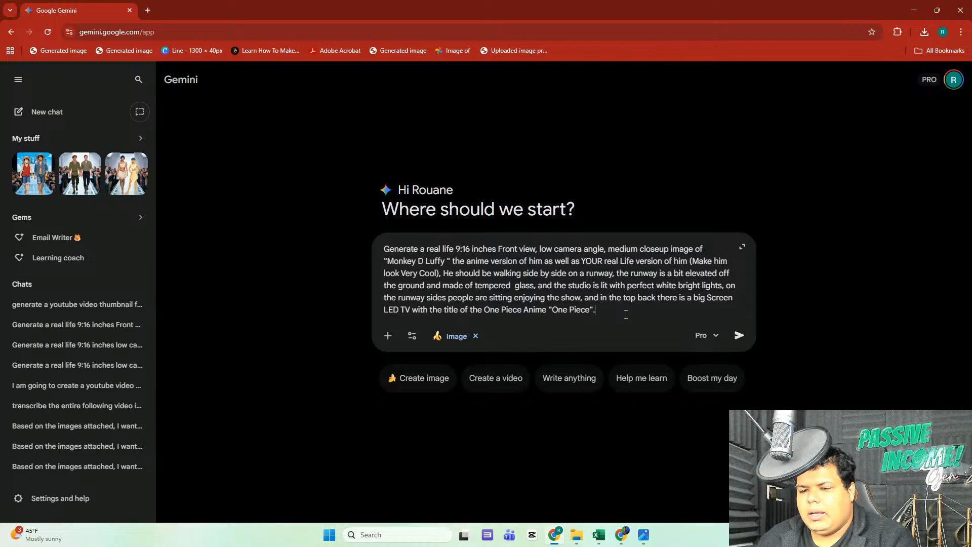
{"action": "left_click", "coordinate": [739, 335]}
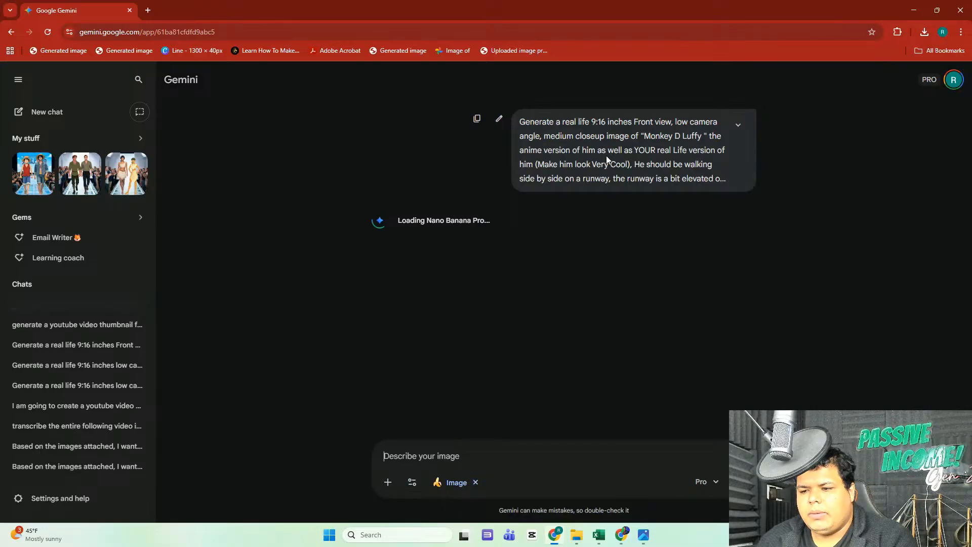
{"action": "left_click_drag", "start_coordinate": [606, 122], "coordinate": [592, 122]}
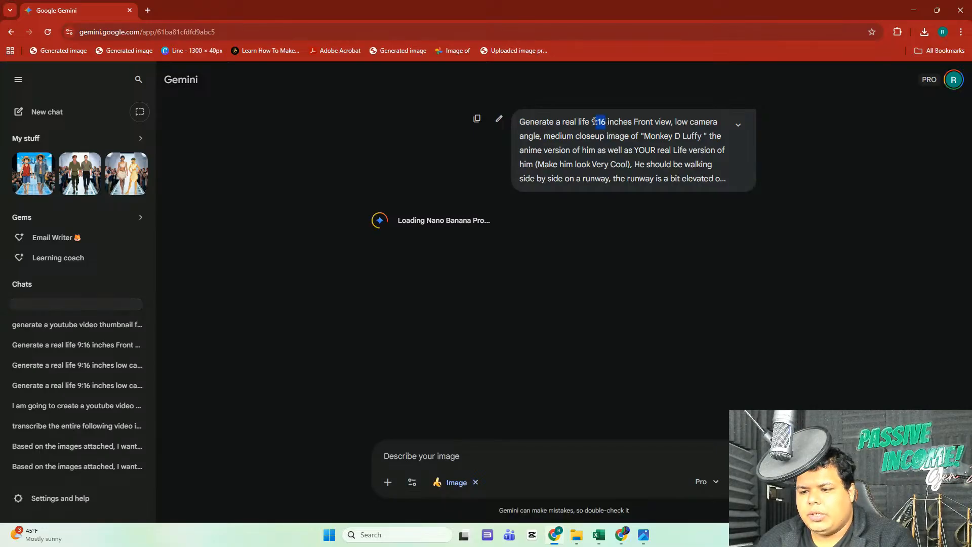
{"action": "left_click", "coordinate": [591, 146]}
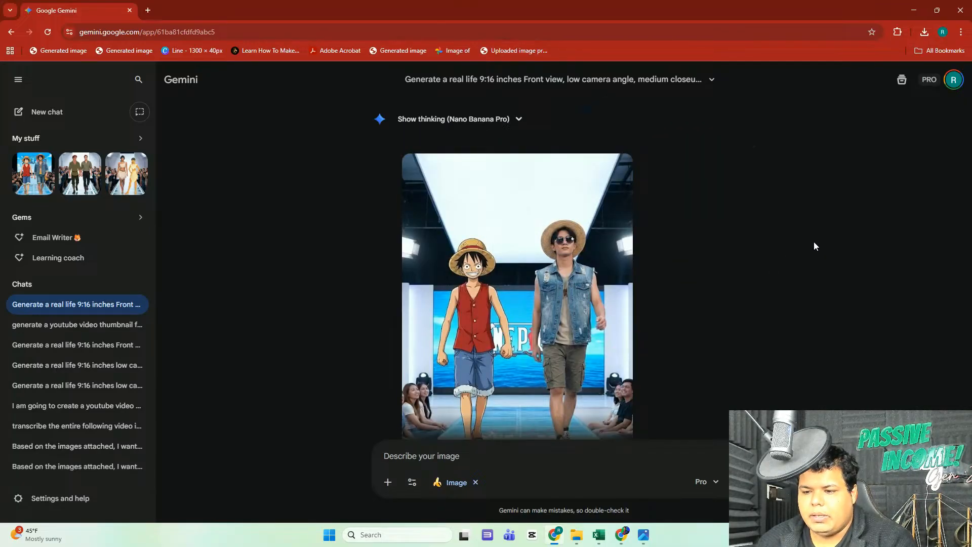
- Reopen the submitted prompt for editing and replace "YOUR" with "the" before "real Life version of him"
{"action": "scroll", "coordinate": [817, 246], "scroll_direction": "up", "scroll_amount": 2}
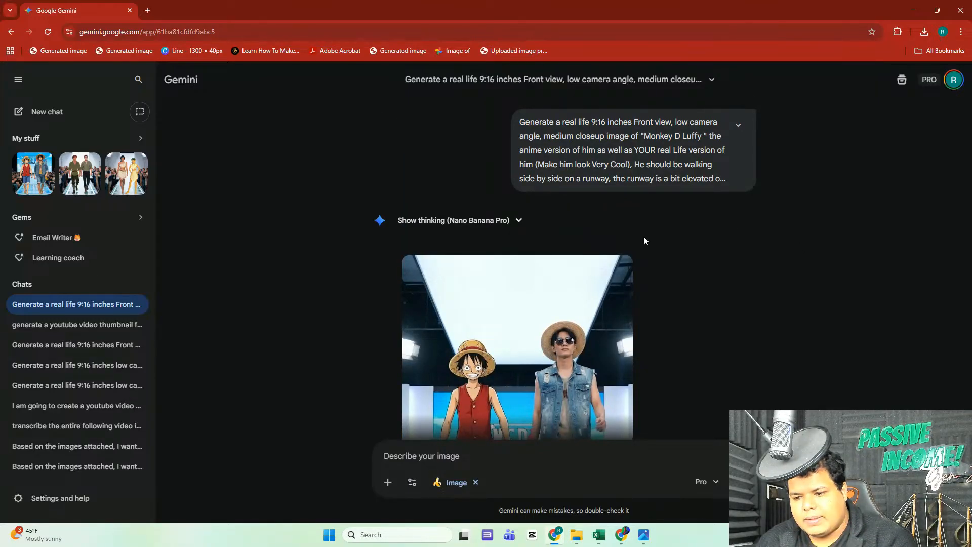
{"action": "scroll", "coordinate": [644, 240], "scroll_direction": "down", "scroll_amount": 2}
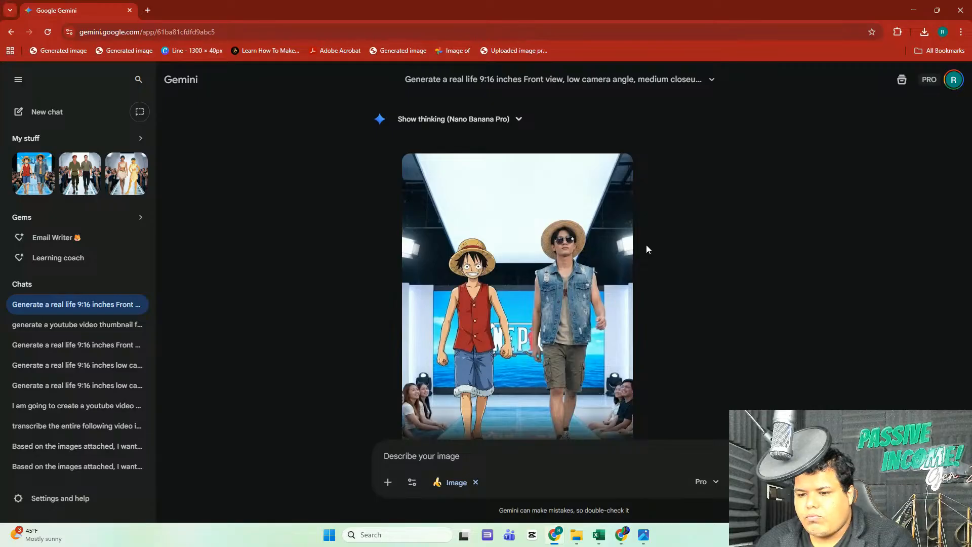
{"action": "scroll", "coordinate": [648, 248], "scroll_direction": "up", "scroll_amount": 2}
{"action": "mouse_move", "coordinate": [494, 120]}
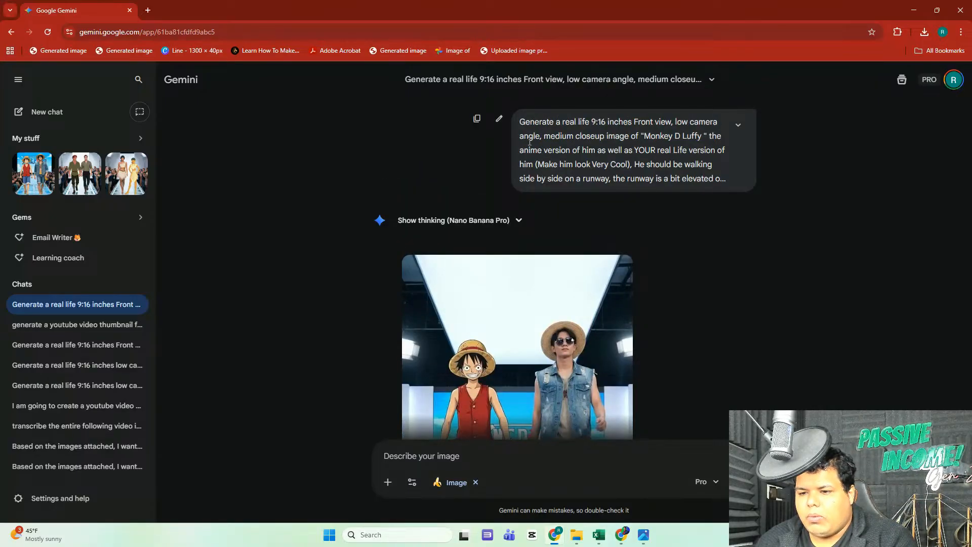
{"action": "left_click", "coordinate": [499, 120]}
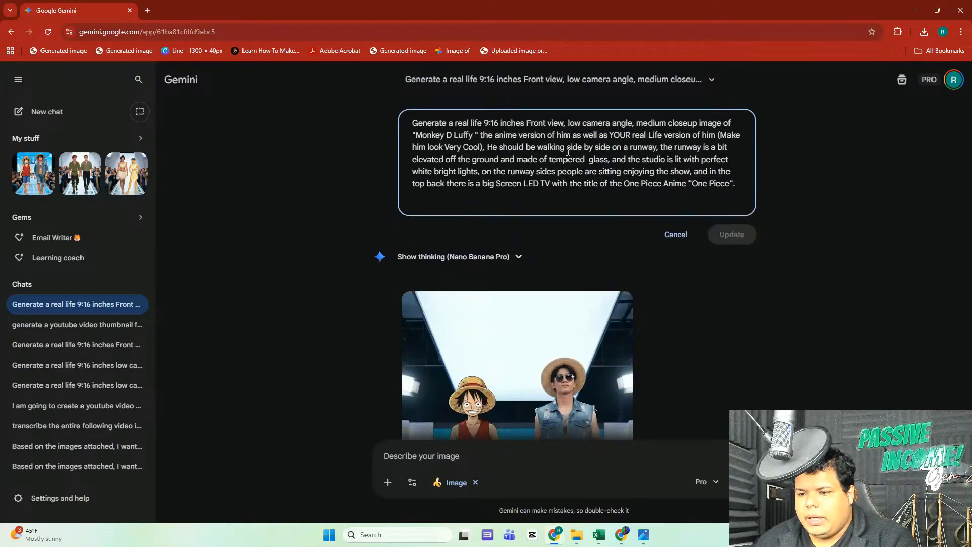
{"action": "double_click", "coordinate": [620, 135]}
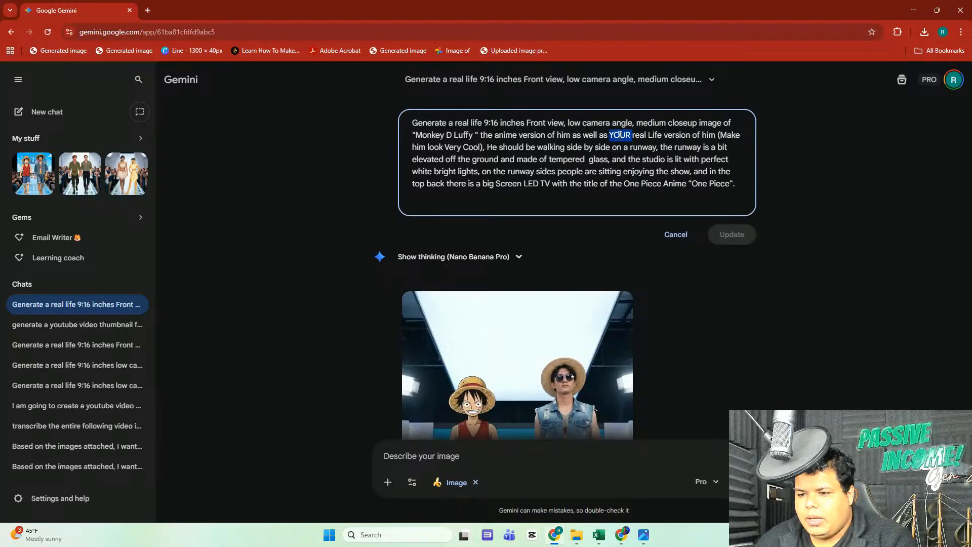
{"action": "type", "text": "the"}
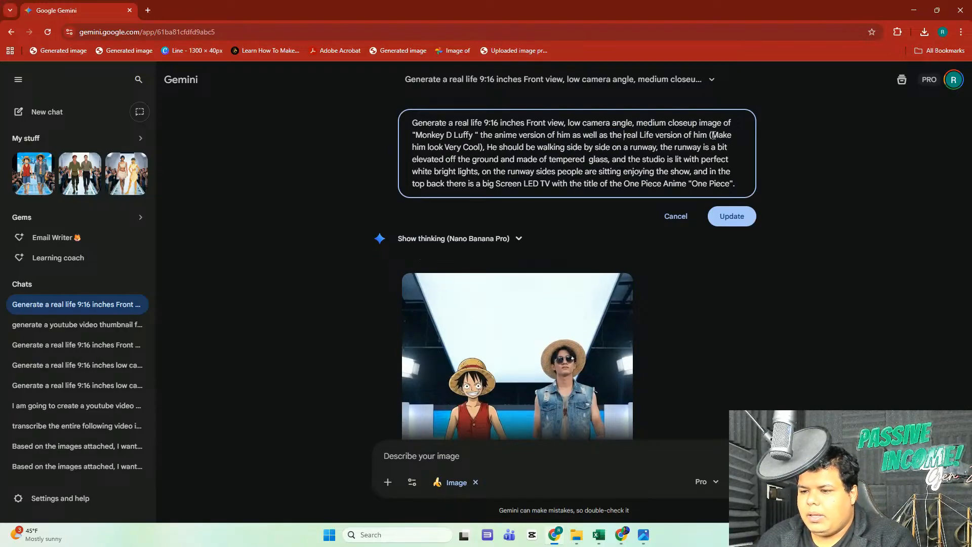
- Add ", and imagine exactly how he would look in real life" after "Very Cool" and resubmit the prompt
{"action": "left_click", "coordinate": [481, 148]}
{"action": "type", "text": ", and imagine ex"}
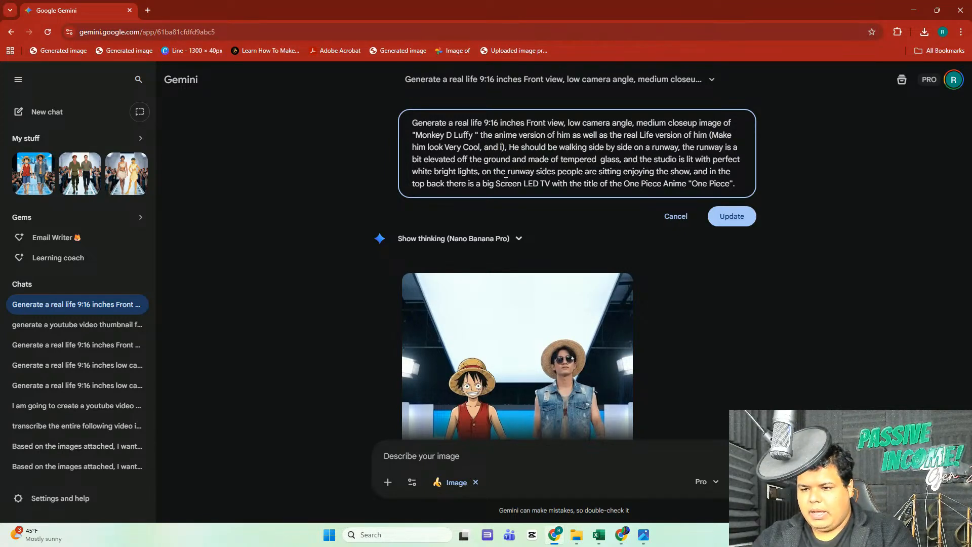
{"action": "type", "text": "actly how he wo"}
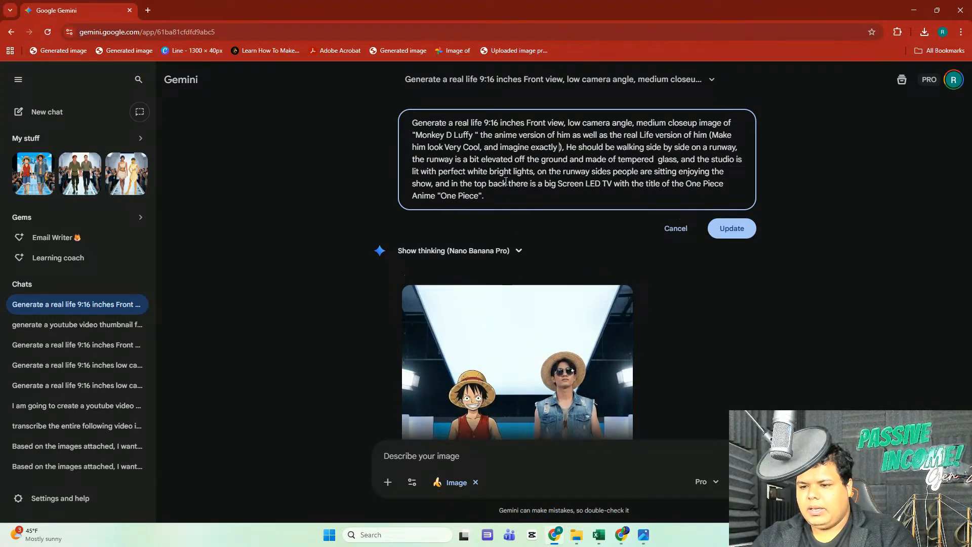
{"action": "type", "text": "uld look in r"}
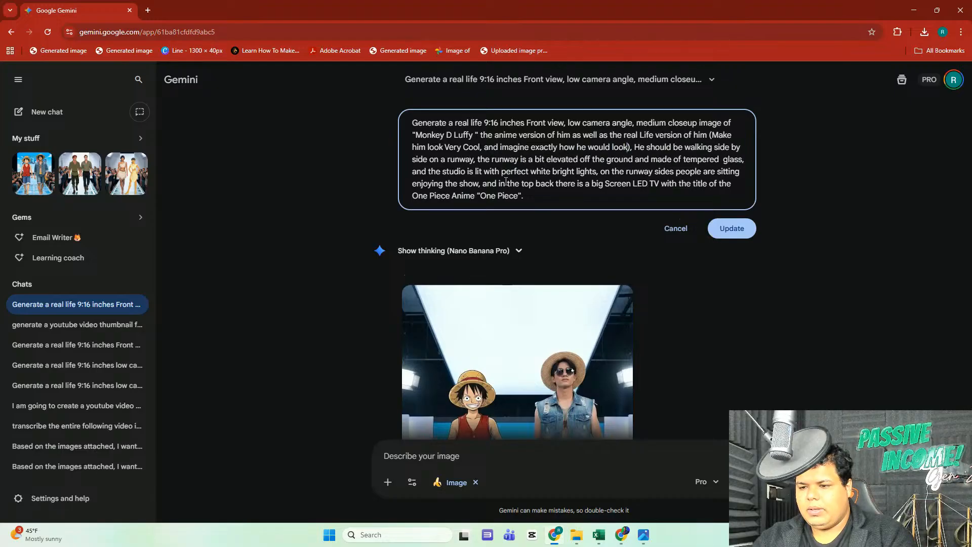
{"action": "type", "text": "eal life"}
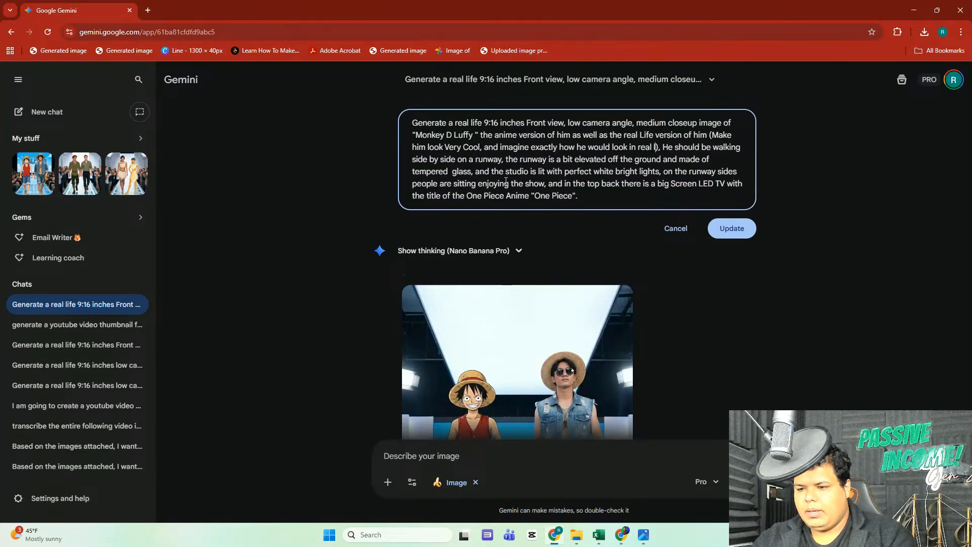
{"action": "scroll", "coordinate": [576, 235], "scroll_direction": "down", "scroll_amount": 3}
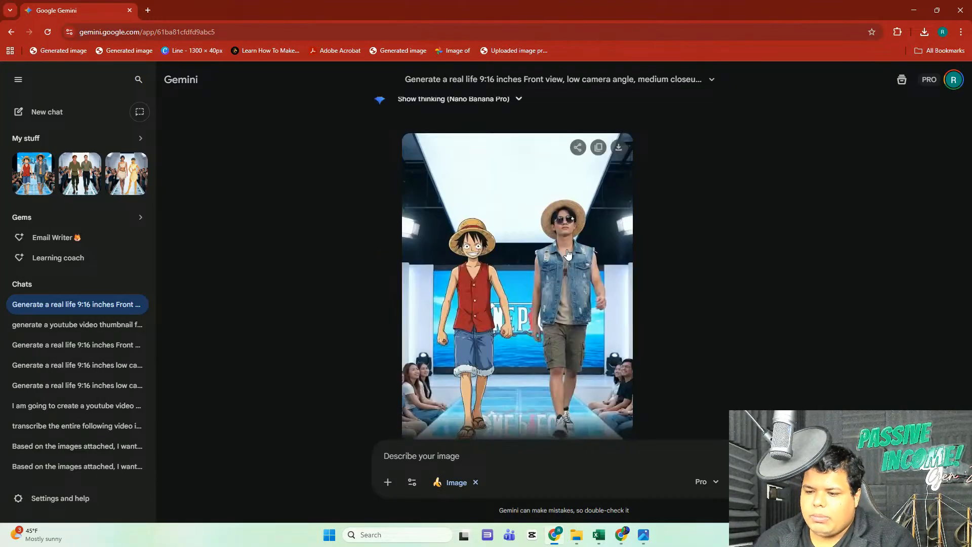
{"action": "scroll", "coordinate": [572, 248], "scroll_direction": "up", "scroll_amount": 2}
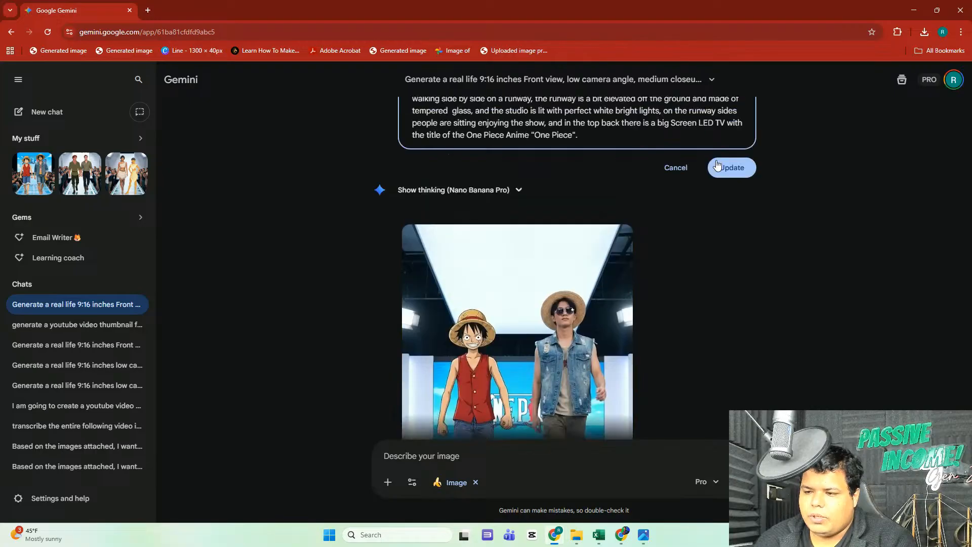
{"action": "left_click", "coordinate": [724, 179]}
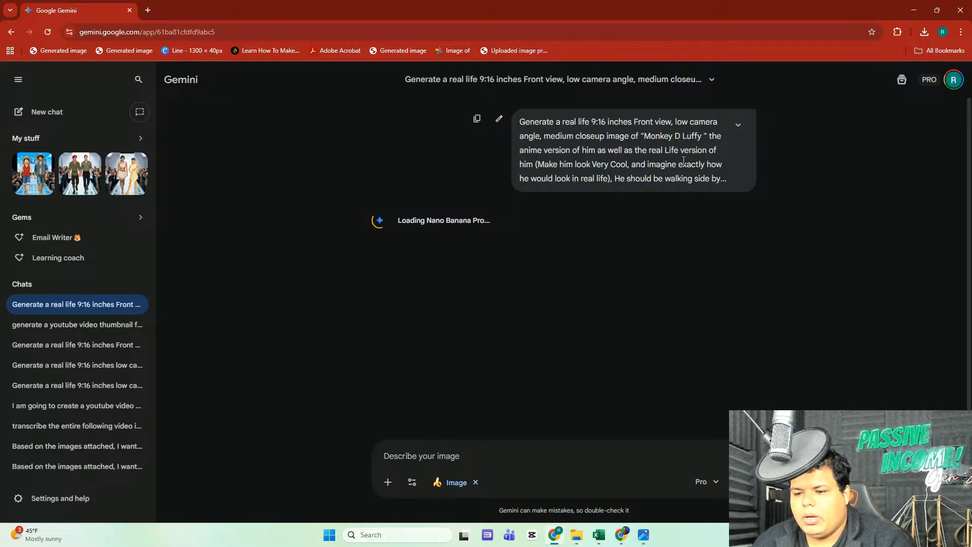
- Check the live stream in YouTube Studio and return to the Gemini chat
{"action": "mouse_move", "coordinate": [622, 535]}
{"action": "left_click", "coordinate": [557, 494]}
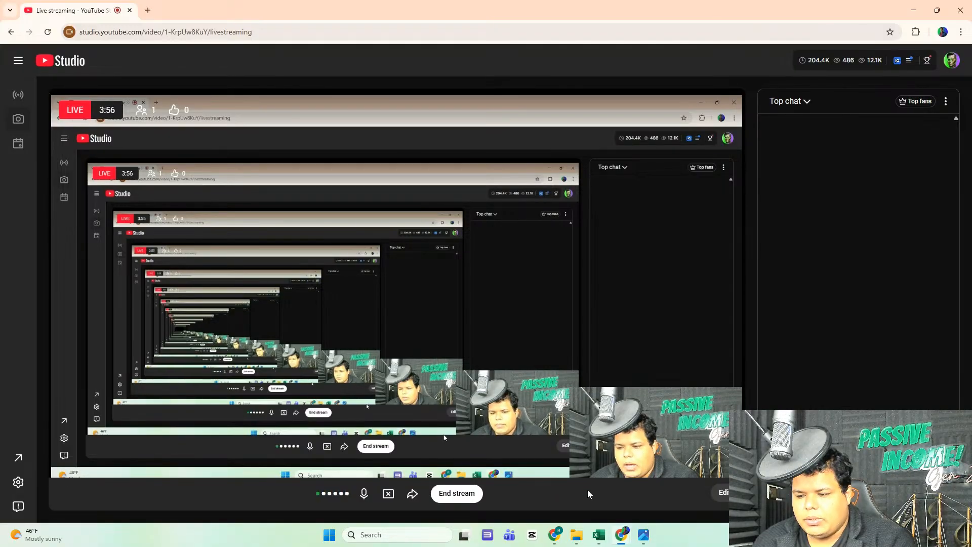
{"action": "mouse_move", "coordinate": [556, 535]}
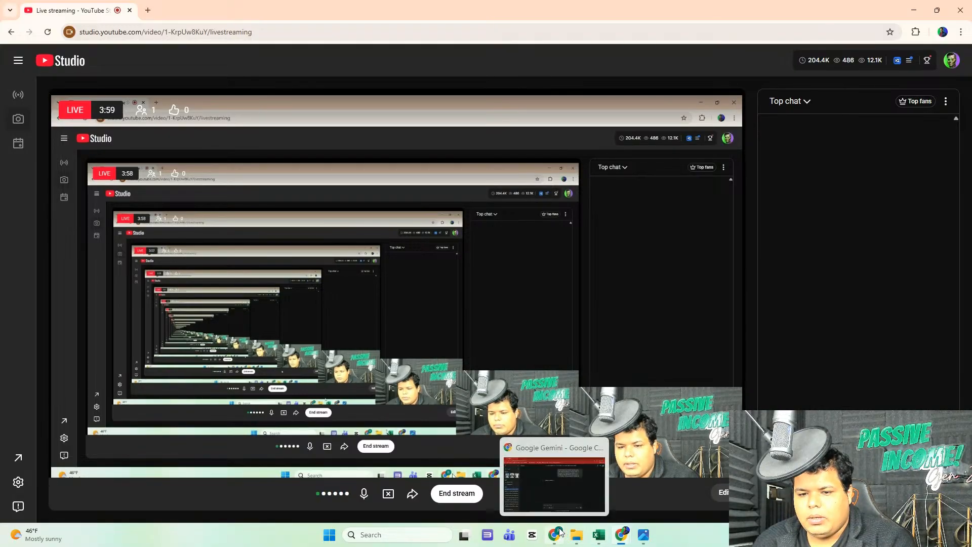
{"action": "left_click", "coordinate": [546, 479]}
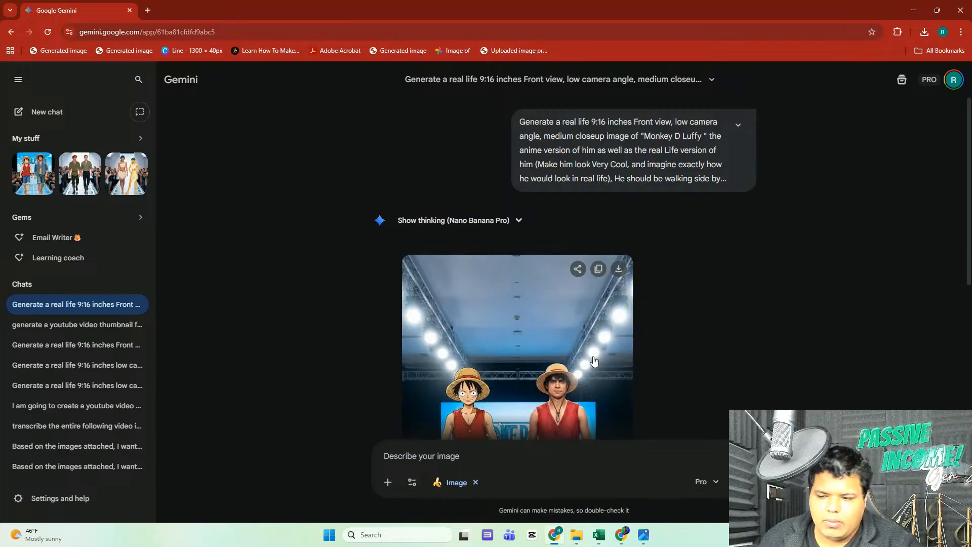
- Enlarge the newly generated Luffy runway image and copy it to the clipboard
{"action": "scroll", "coordinate": [593, 354], "scroll_direction": "down", "scroll_amount": 3}
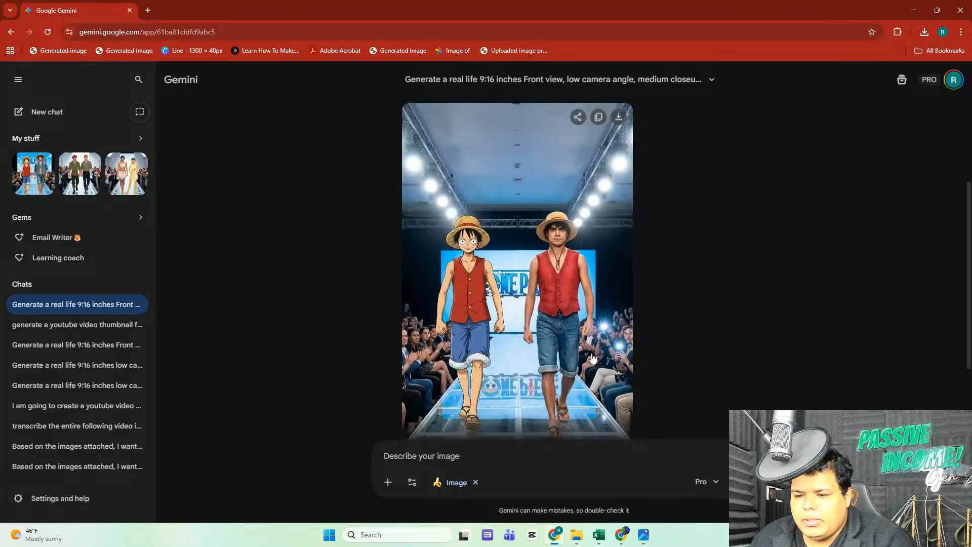
{"action": "left_click", "coordinate": [555, 338]}
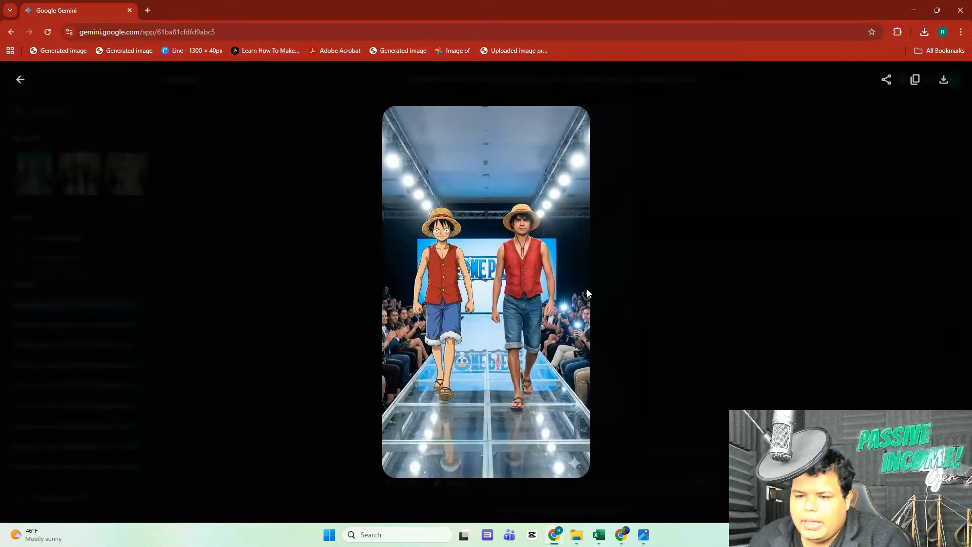
{"action": "right_click", "coordinate": [511, 234]}
{"action": "left_click", "coordinate": [530, 276]}
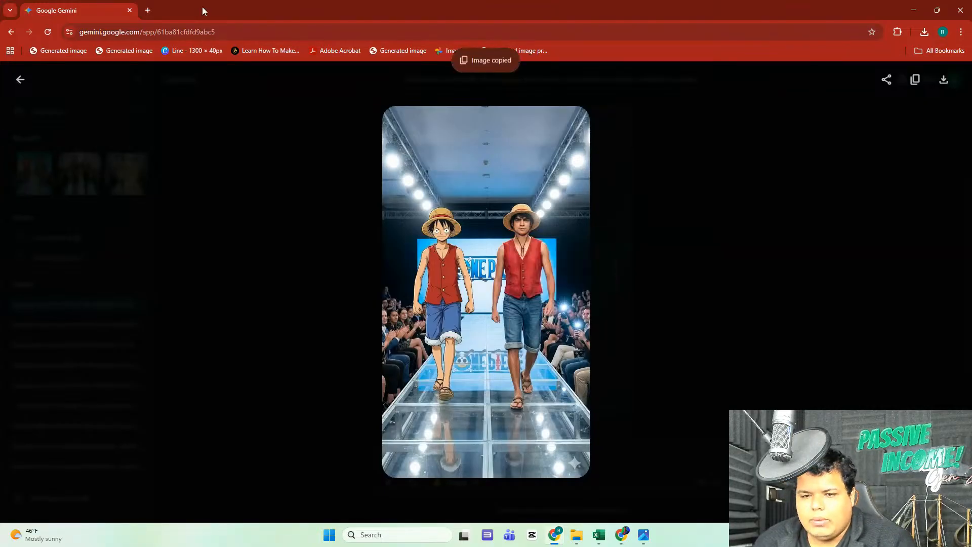
- Create a blank 9 × 16 in custom-size design in Canva and close the Canva home tab
{"action": "left_click", "coordinate": [148, 10]}
{"action": "type", "text": "ca"}
{"action": "key", "text": "Return"}
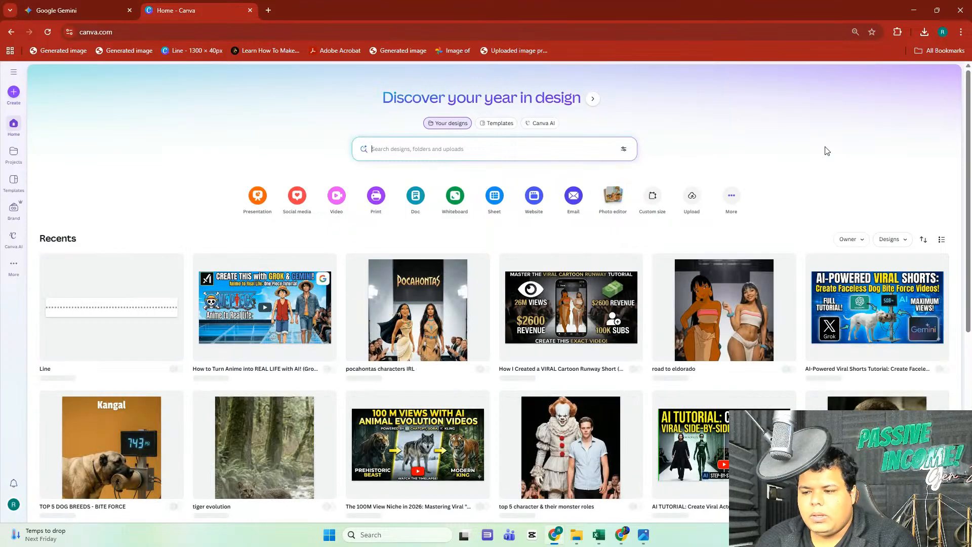
{"action": "left_click", "coordinate": [13, 92]}
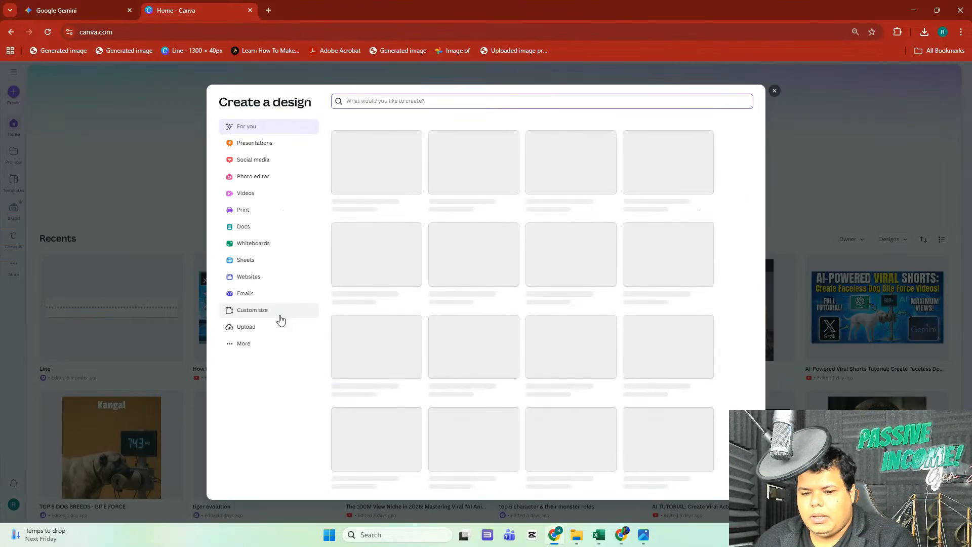
{"action": "left_click", "coordinate": [280, 318]}
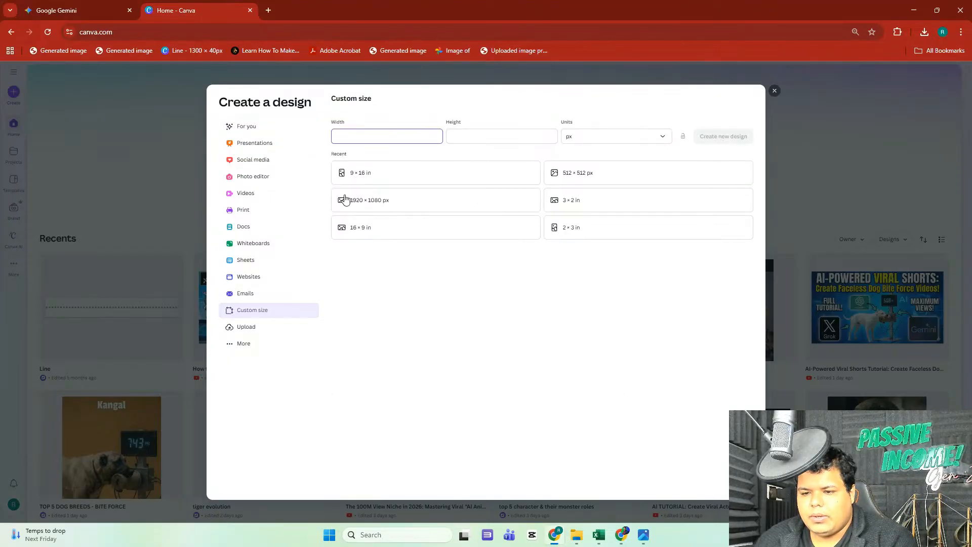
{"action": "left_click", "coordinate": [373, 173]}
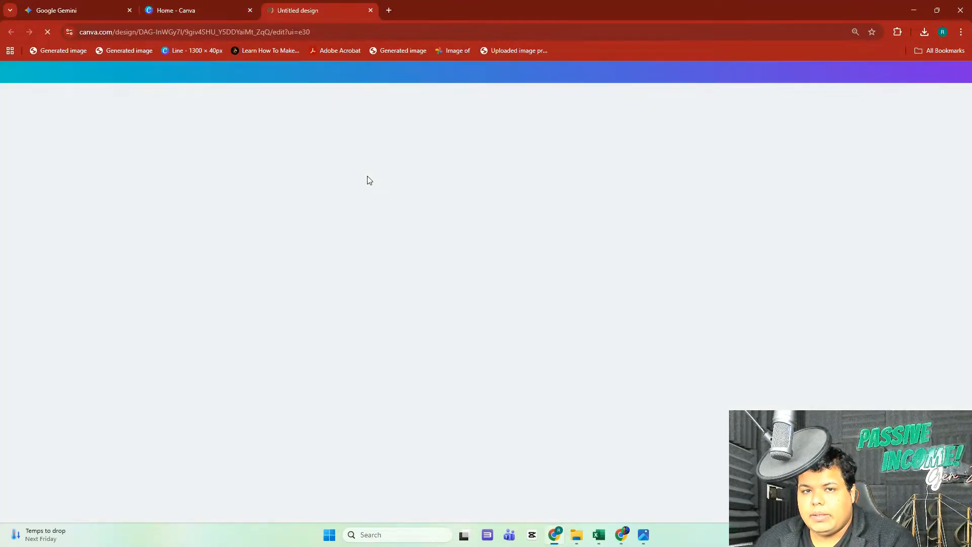
{"action": "left_click", "coordinate": [250, 10]}
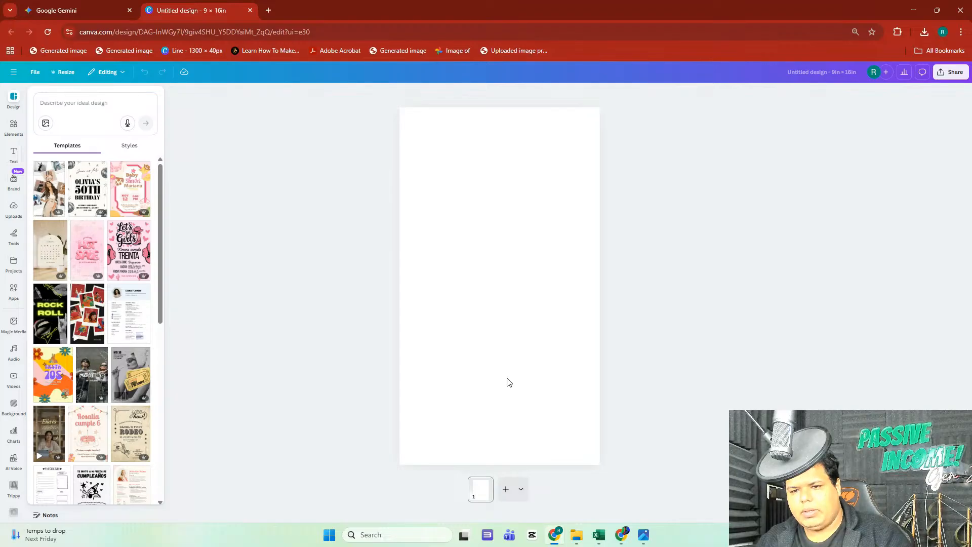
- Paste the copied Luffy runway image onto the blank Canva page and enlarge it to fill the whole page
{"action": "left_click", "coordinate": [49, 4]}
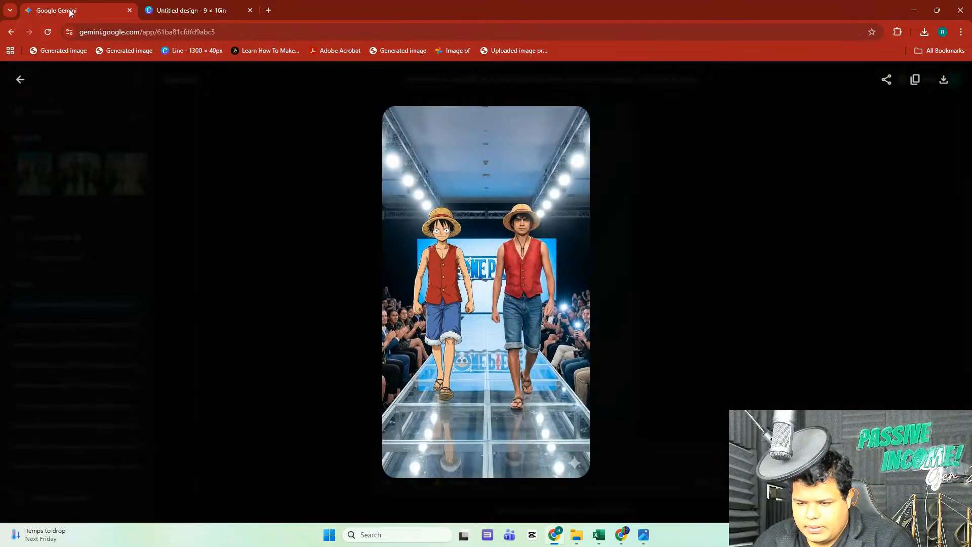
{"action": "left_click", "coordinate": [220, 4]}
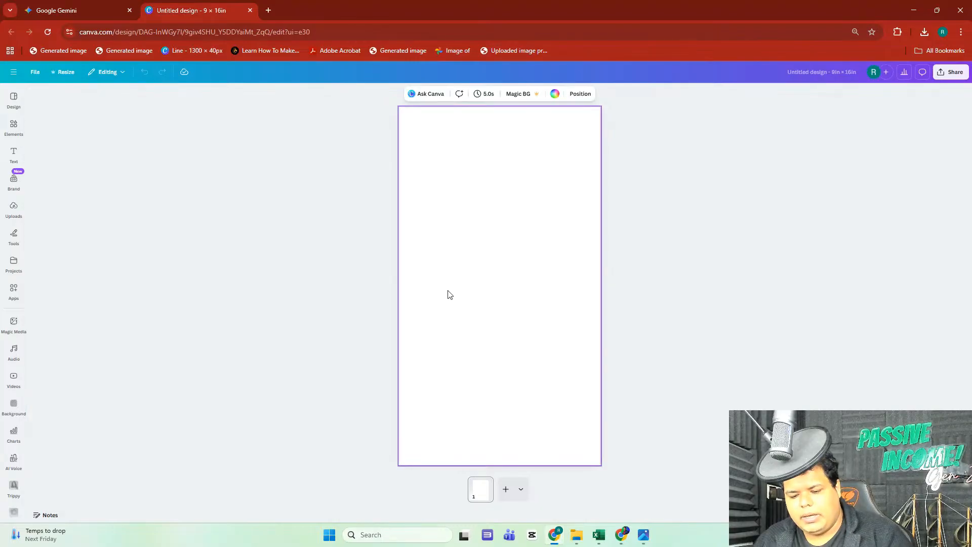
{"action": "key", "text": "ctrl+v"}
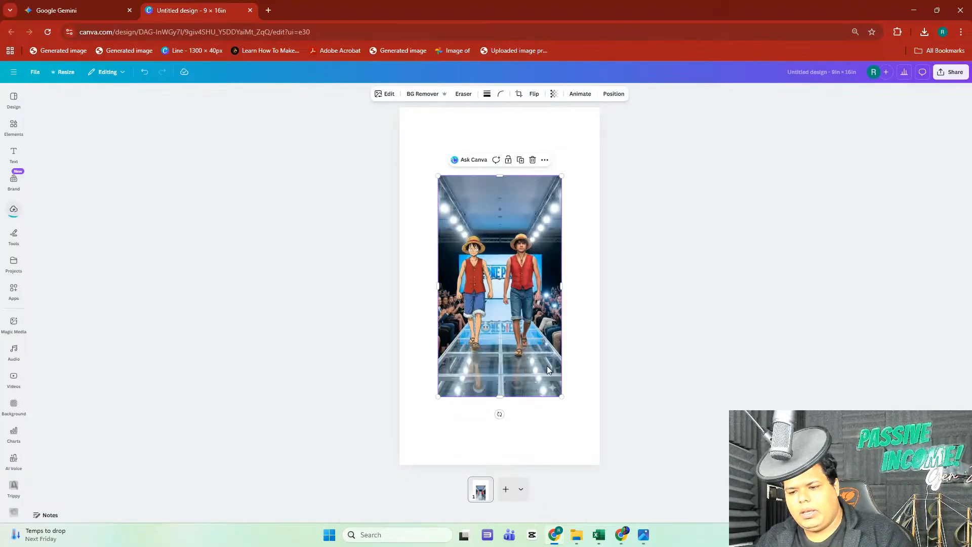
{"action": "left_click_drag", "start_coordinate": [562, 397], "coordinate": [645, 450]}
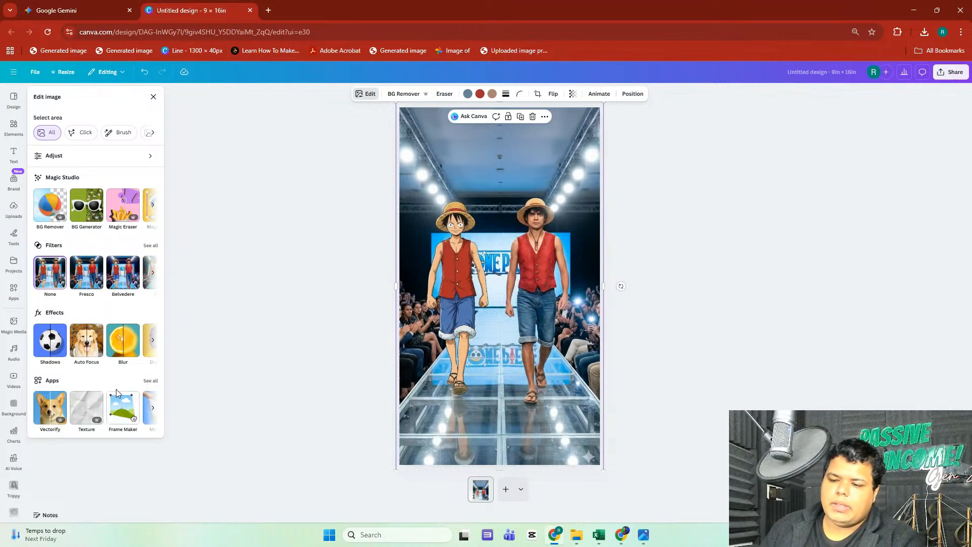
- Browse the image-editing apps and apply Auto-adjust to the runway image's colors
{"action": "left_click", "coordinate": [151, 407]}
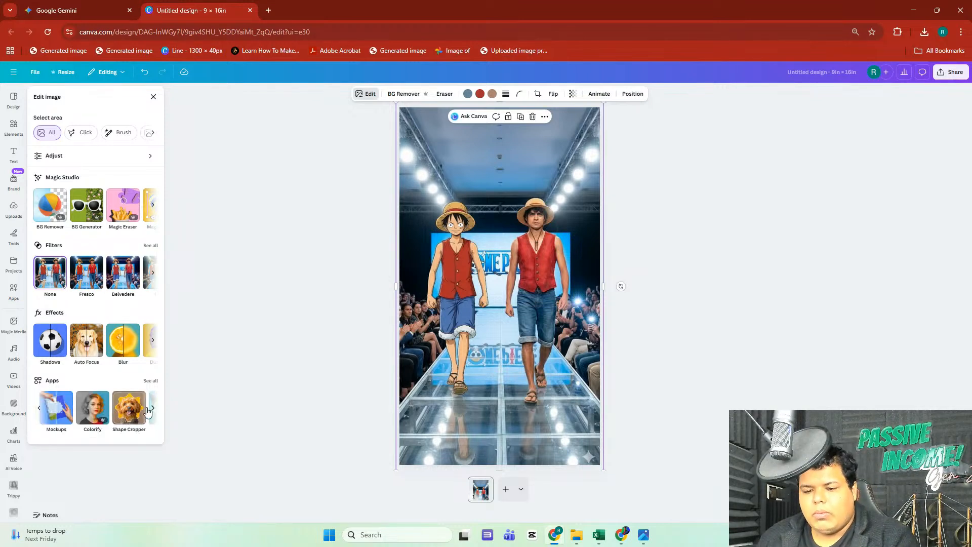
{"action": "left_click", "coordinate": [151, 407]}
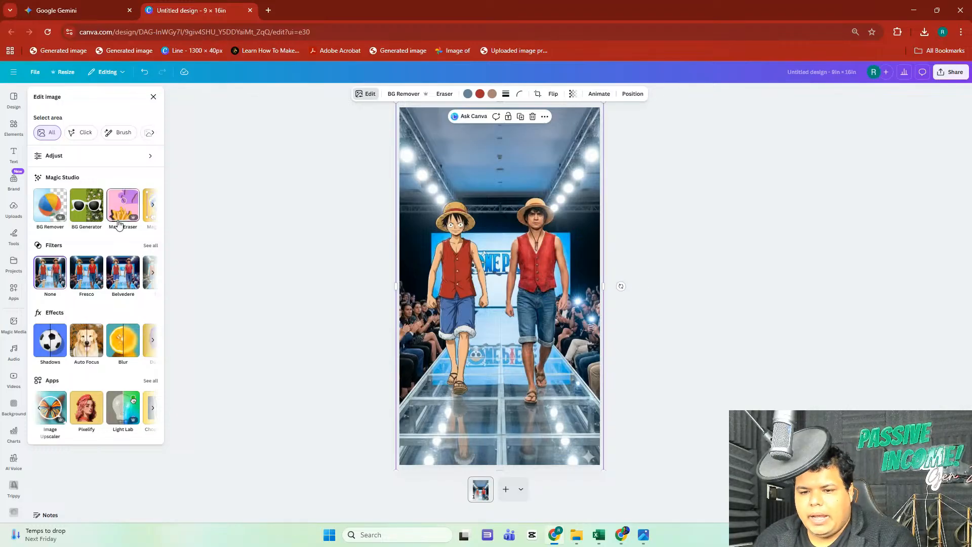
{"action": "left_click", "coordinate": [130, 157]}
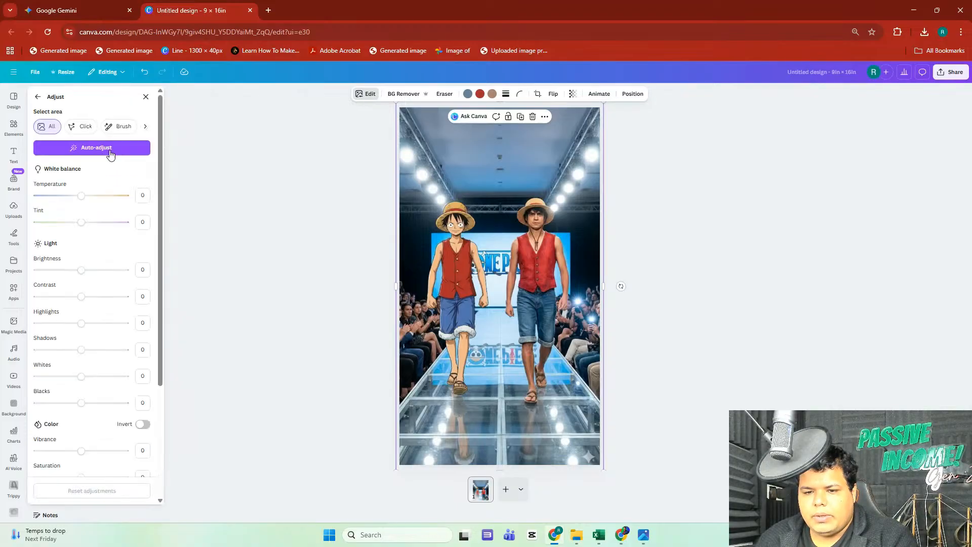
{"action": "left_click", "coordinate": [108, 148]}
{"action": "left_click", "coordinate": [41, 98]}
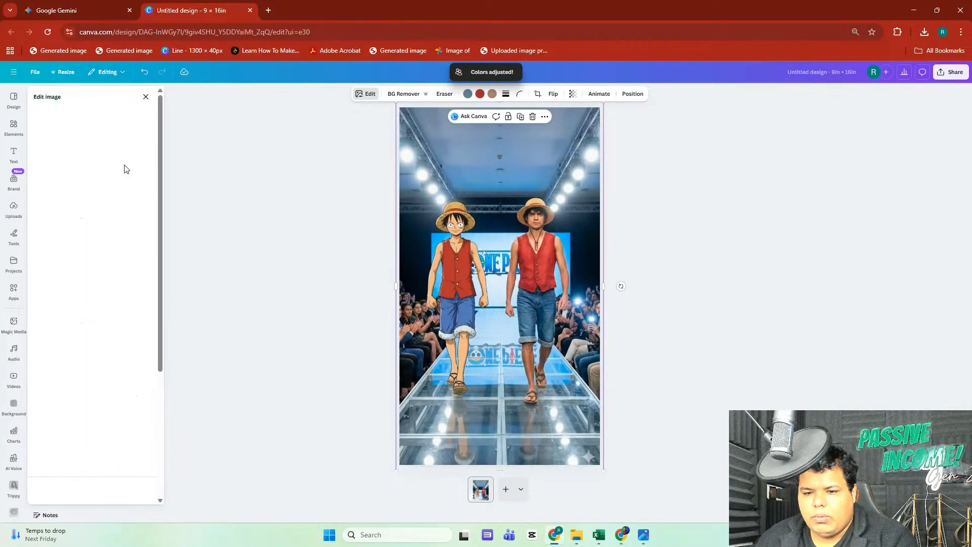
- Remove the sparkle watermark from the image's lower corner with Magic Eraser at brush size 26
{"action": "left_click", "coordinate": [123, 213]}
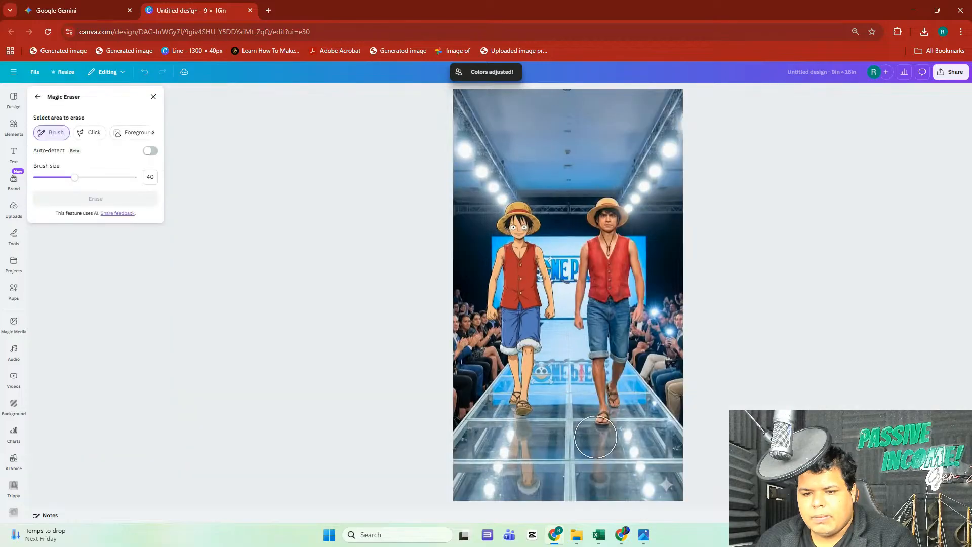
{"action": "left_click", "coordinate": [61, 177]}
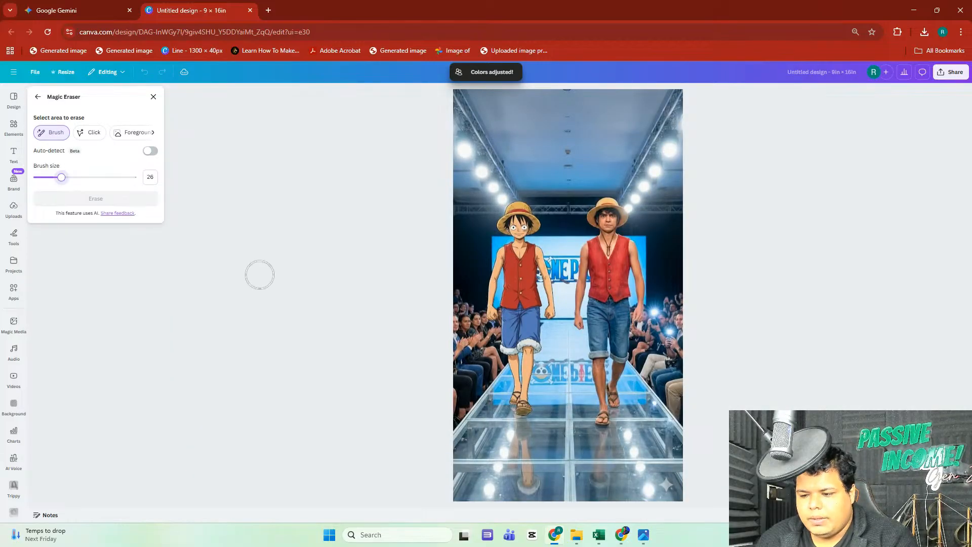
{"action": "left_click", "coordinate": [666, 487]}
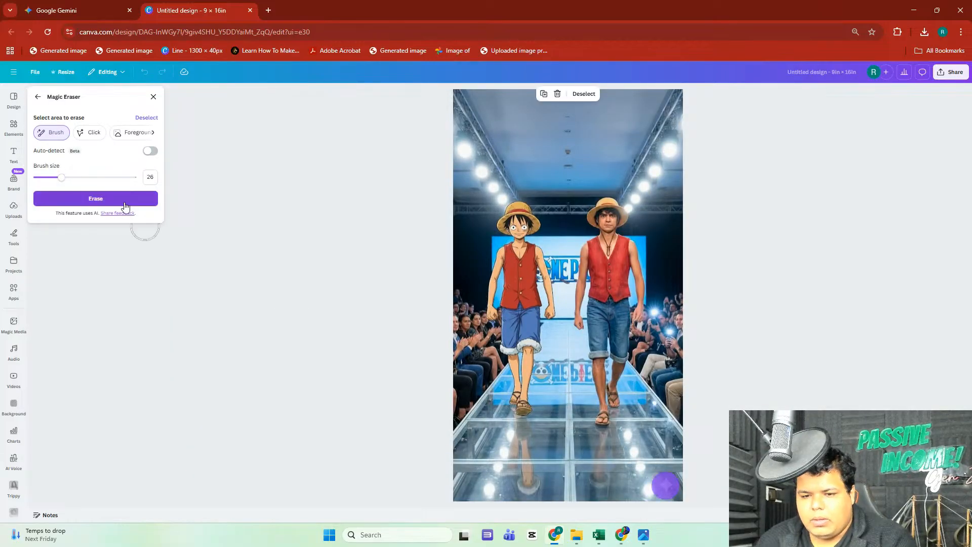
{"action": "left_click", "coordinate": [125, 200]}
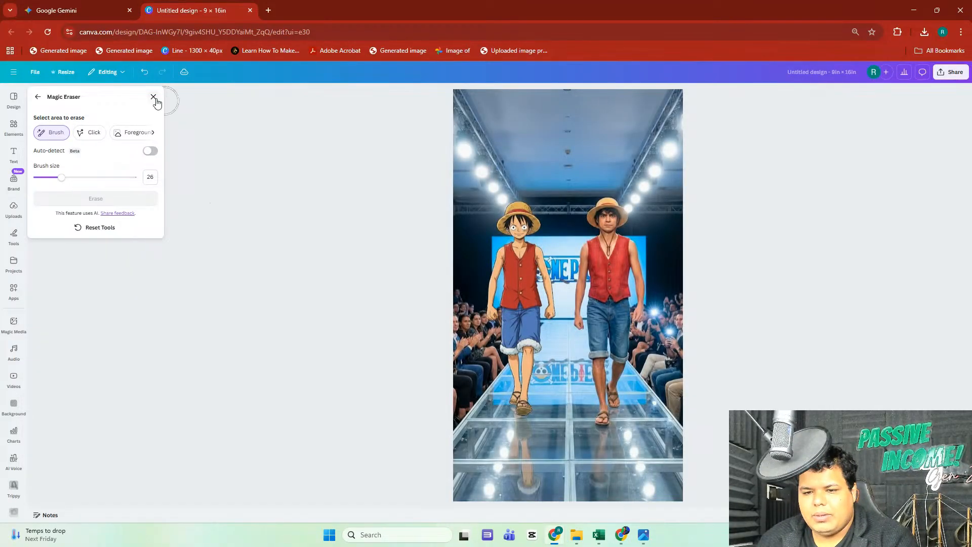
{"action": "left_click", "coordinate": [154, 96]}
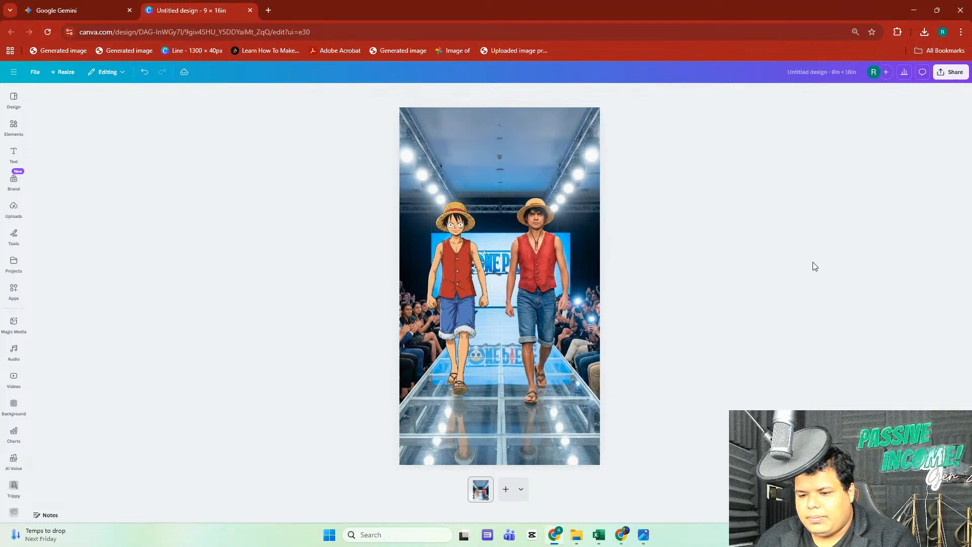
- Enlarge and reposition the runway image within its crop frame so both figures appear larger and centered, and add a blank second page
{"action": "left_click", "coordinate": [548, 290]}
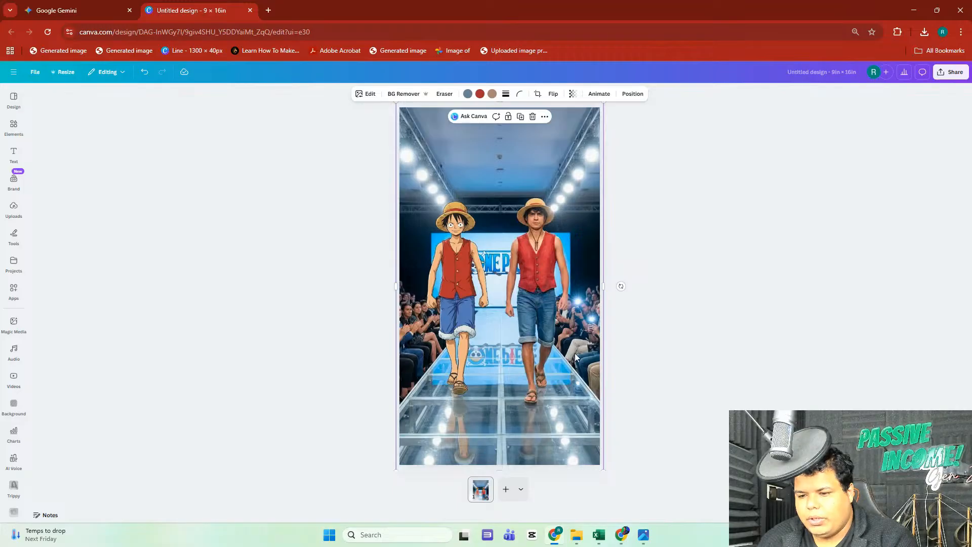
{"action": "left_click", "coordinate": [538, 93]}
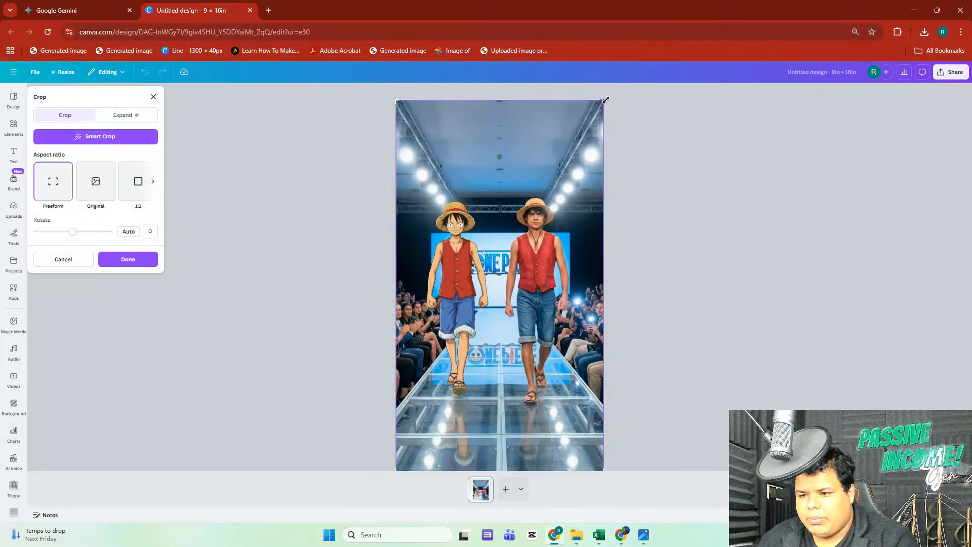
{"action": "left_click_drag", "start_coordinate": [605, 100], "coordinate": [616, 84]}
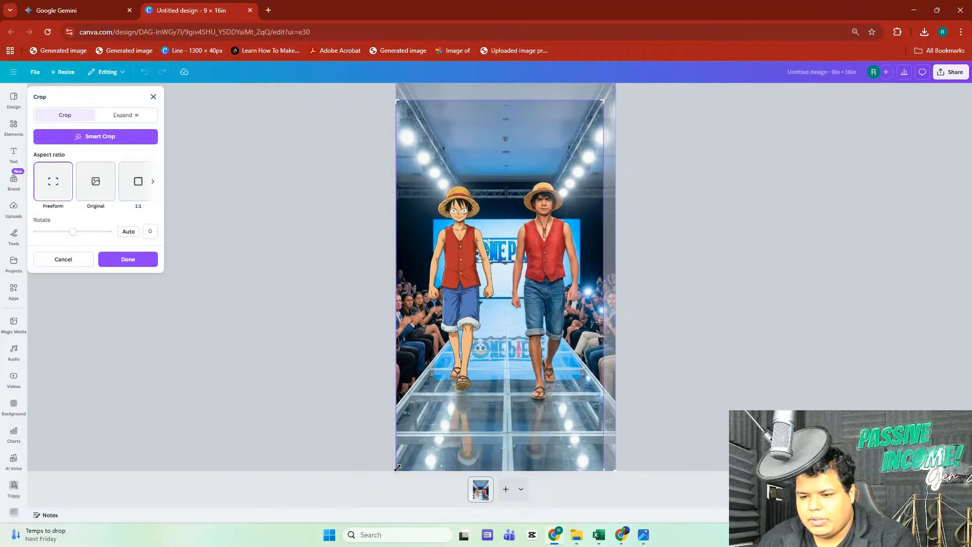
{"action": "left_click_drag", "start_coordinate": [398, 467], "coordinate": [337, 496]}
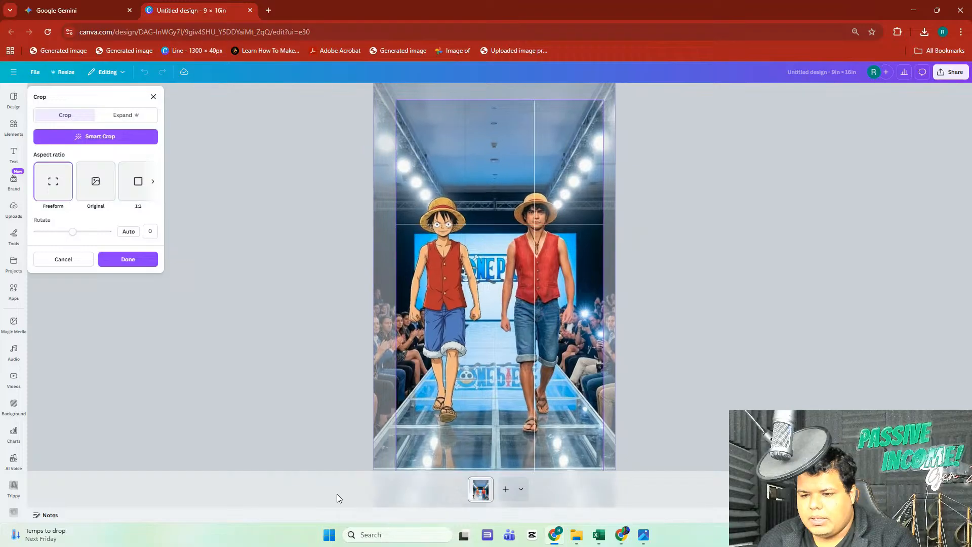
{"action": "left_click_drag", "start_coordinate": [525, 405], "coordinate": [533, 412]}
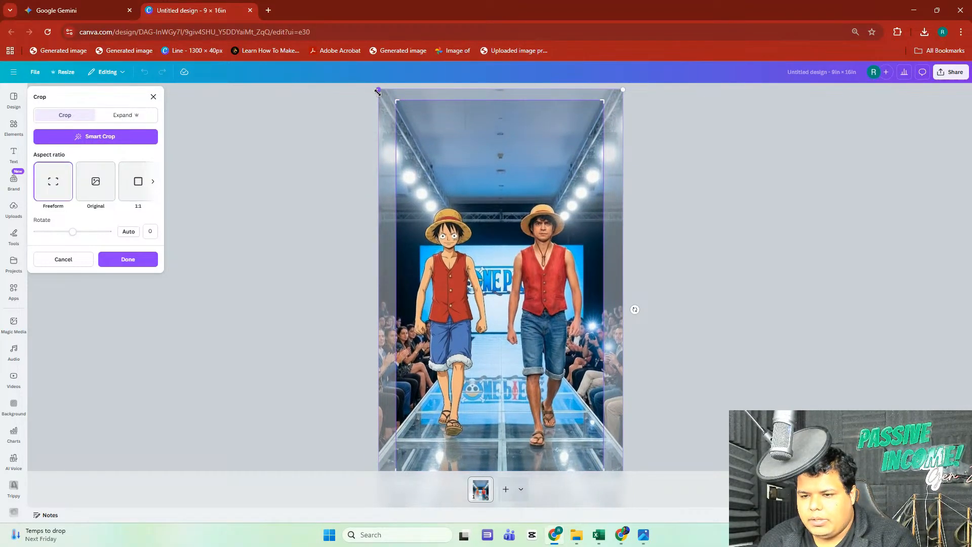
{"action": "left_click_drag", "start_coordinate": [379, 90], "coordinate": [359, 80]}
{"action": "left_click_drag", "start_coordinate": [580, 293], "coordinate": [588, 301]}
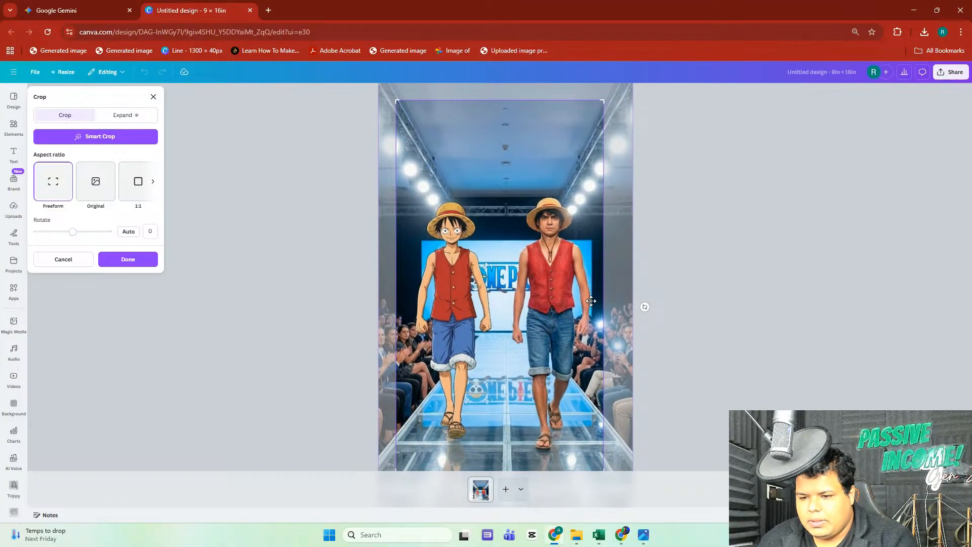
{"action": "left_click", "coordinate": [701, 310]}
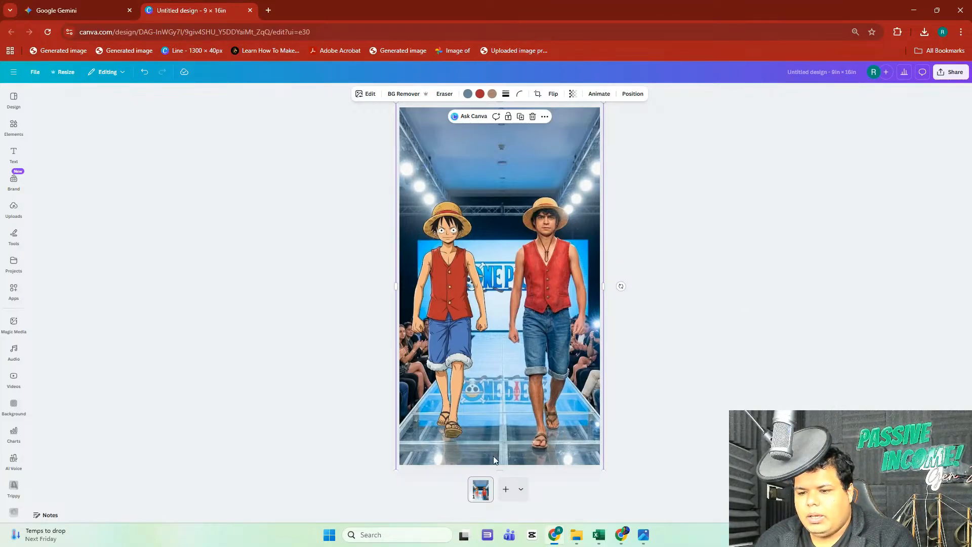
{"action": "left_click", "coordinate": [506, 489]}
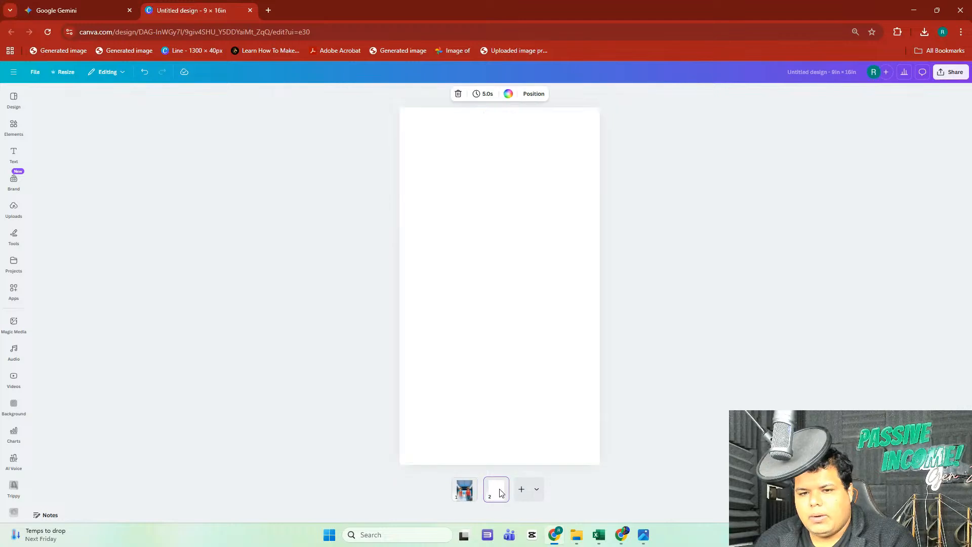
- Switch to the Gemini chat and copy the full Luffy prompt into a new message
{"action": "left_click", "coordinate": [105, 7]}
{"action": "left_click", "coordinate": [788, 333]}
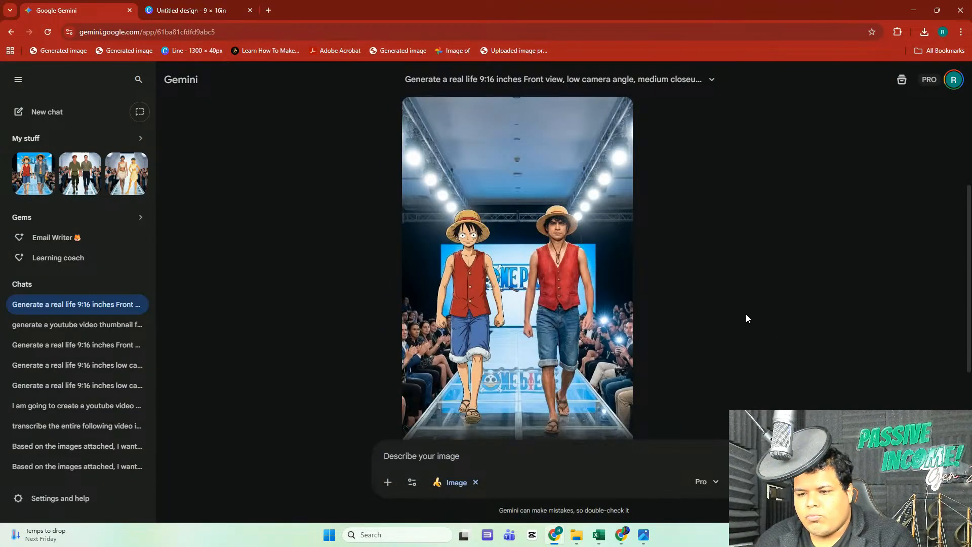
{"action": "scroll", "coordinate": [679, 288], "scroll_direction": "up", "scroll_amount": 3}
{"action": "triple_click", "coordinate": [587, 142]}
{"action": "right_click", "coordinate": [587, 136]}
{"action": "left_click", "coordinate": [608, 143]}
{"action": "right_click", "coordinate": [454, 459]}
{"action": "left_click", "coordinate": [485, 353]}
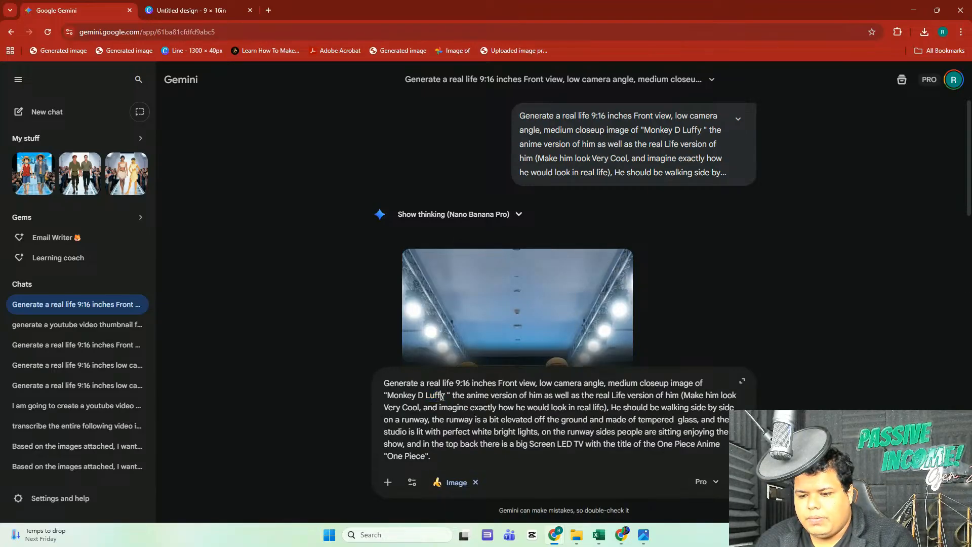
- Replace "Monkey D Luffy" with "Roronoa Zoro" in the prompt and submit it
{"action": "left_click_drag", "start_coordinate": [446, 396], "coordinate": [388, 398]}
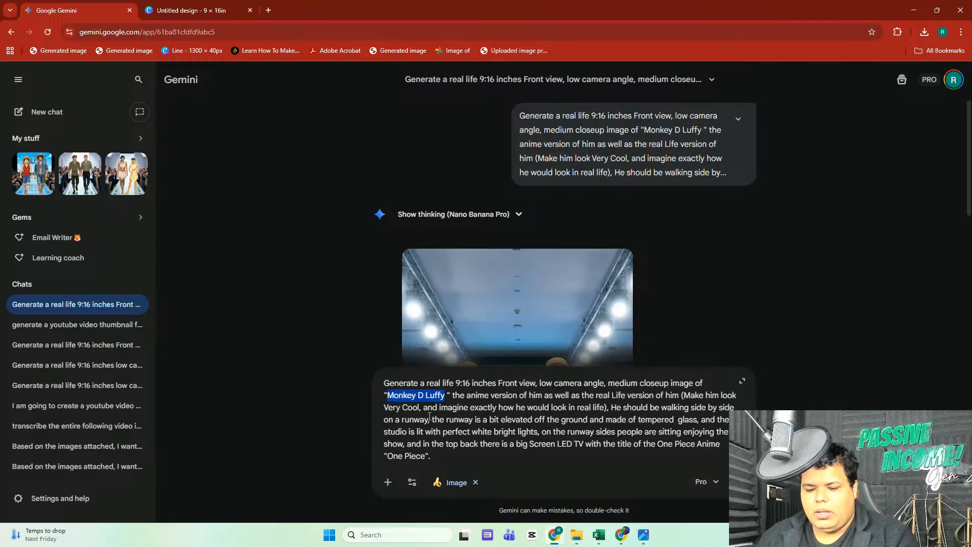
{"action": "type", "text": "Roro"}
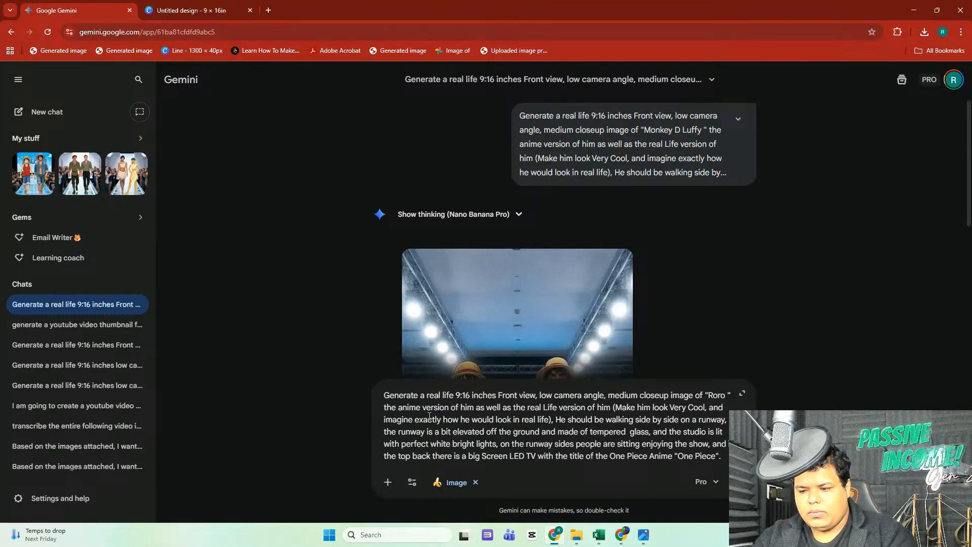
{"action": "type", "text": "noa Zoro"}
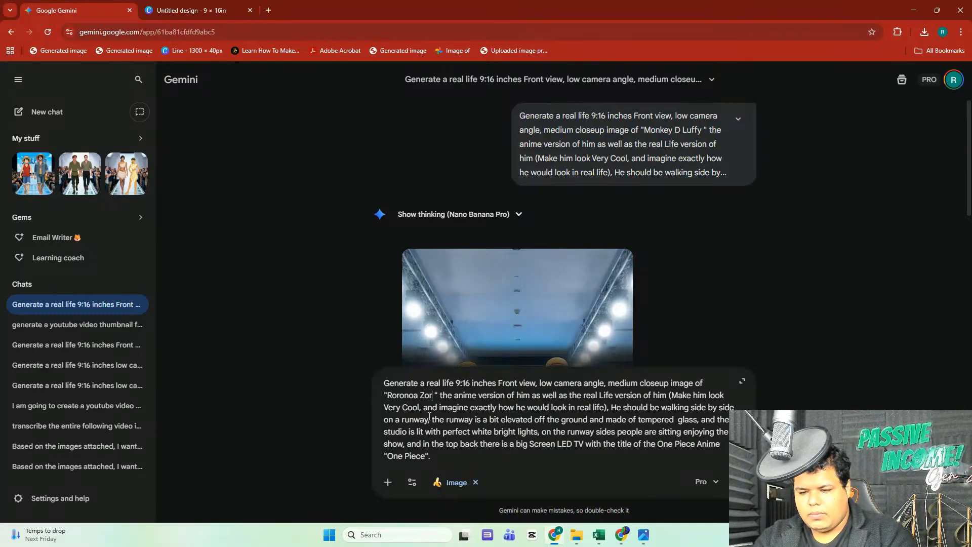
{"action": "left_click", "coordinate": [386, 395]}
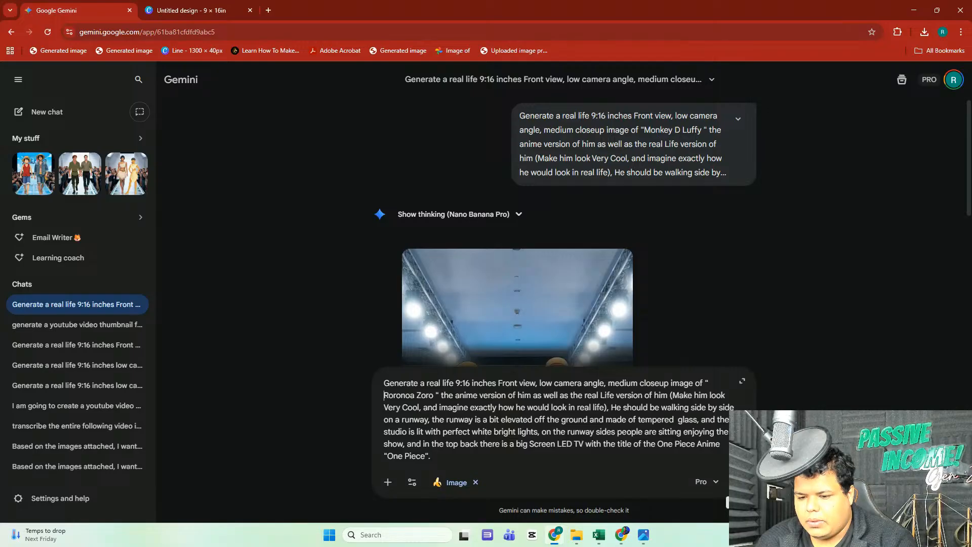
{"action": "key", "text": "Return"}
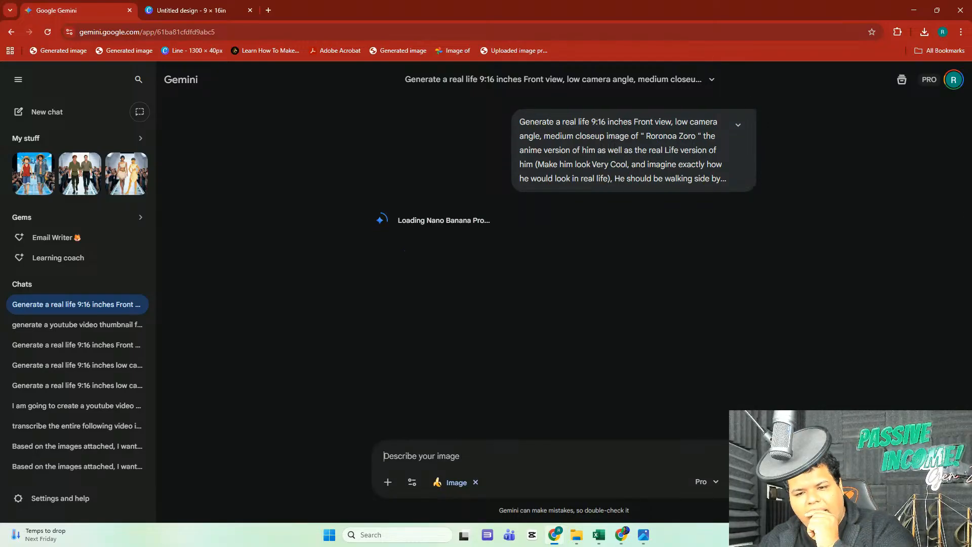
{"action": "scroll", "coordinate": [684, 297], "scroll_direction": "up", "scroll_amount": 2}
{"action": "scroll", "coordinate": [594, 379], "scroll_direction": "up", "scroll_amount": 2}
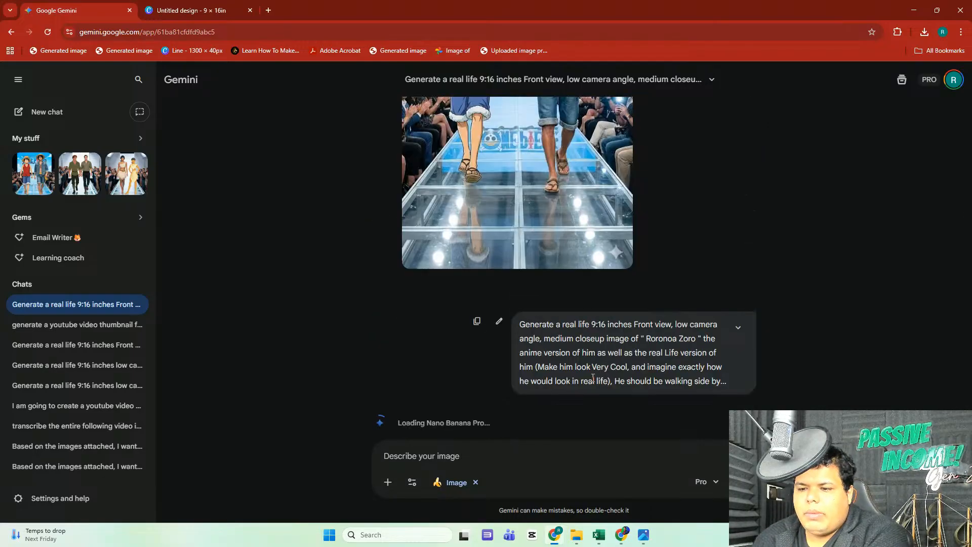
{"action": "scroll", "coordinate": [593, 379], "scroll_direction": "up", "scroll_amount": 3}
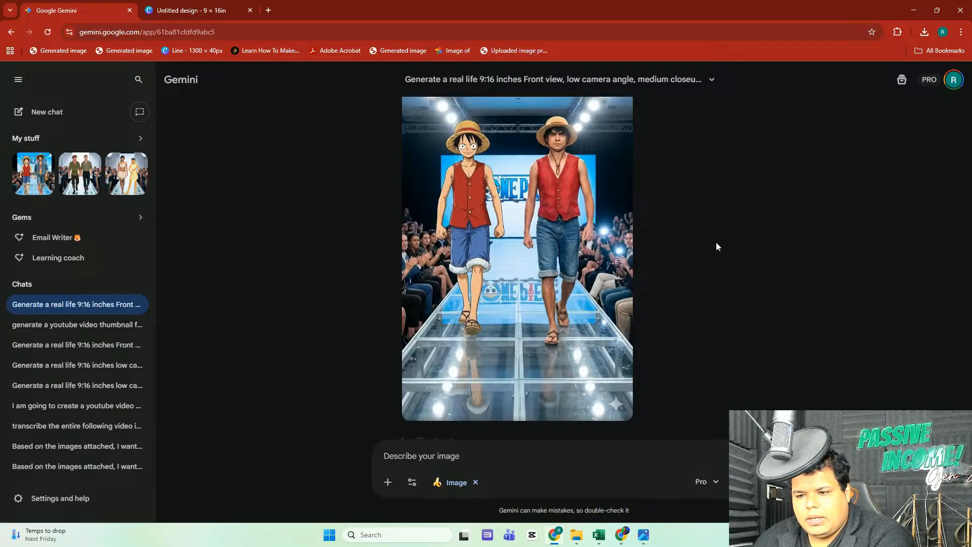
{"action": "scroll", "coordinate": [716, 242], "scroll_direction": "down", "scroll_amount": 7}
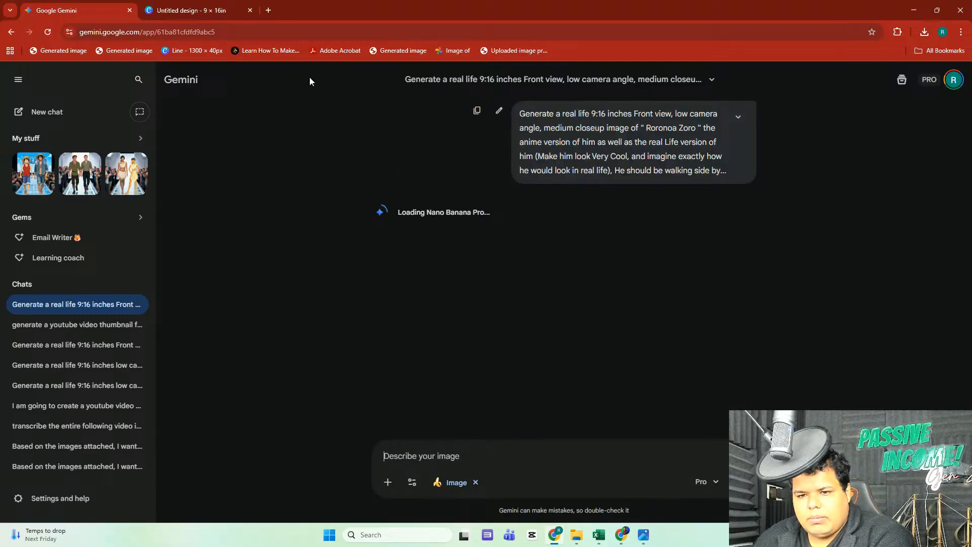
- Open Google in a new browser tab and search for "strawhat pirates in real life"
{"action": "left_click", "coordinate": [269, 10]}
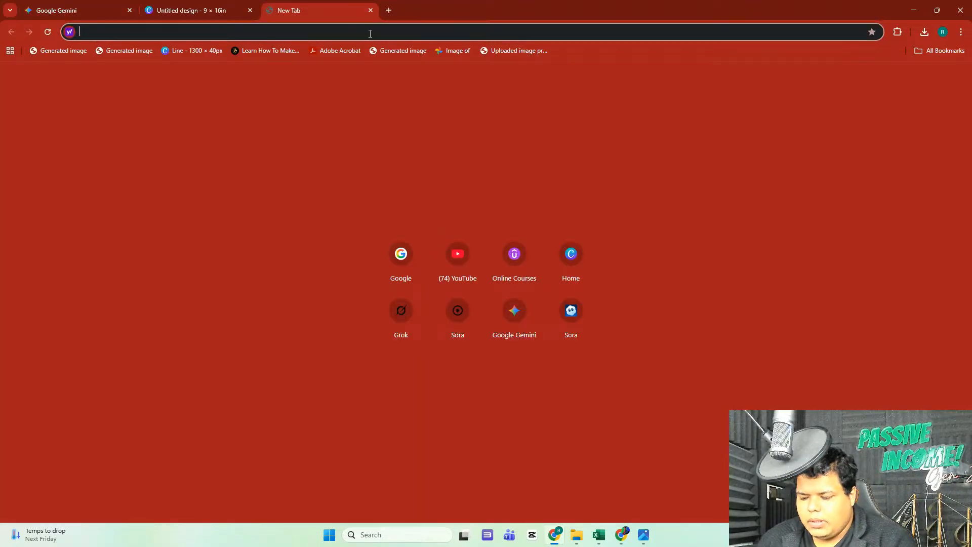
{"action": "type", "text": "google.com"}
{"action": "key", "text": "Return"}
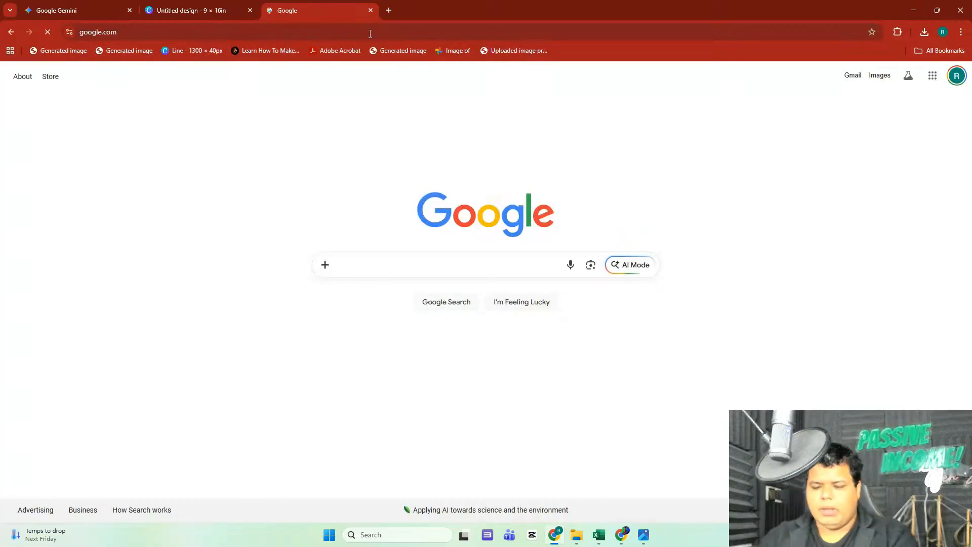
{"action": "type", "text": "s"}
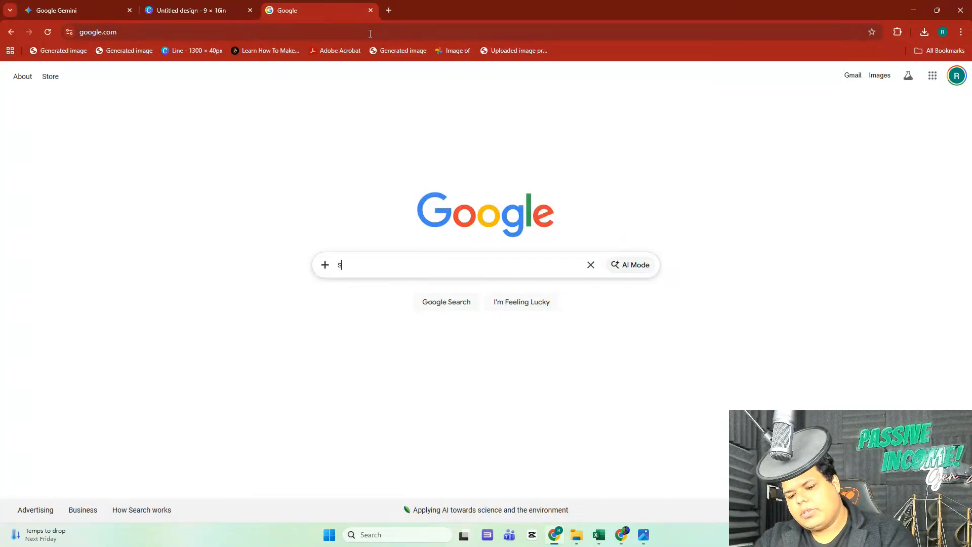
{"action": "type", "text": "trawhat p"}
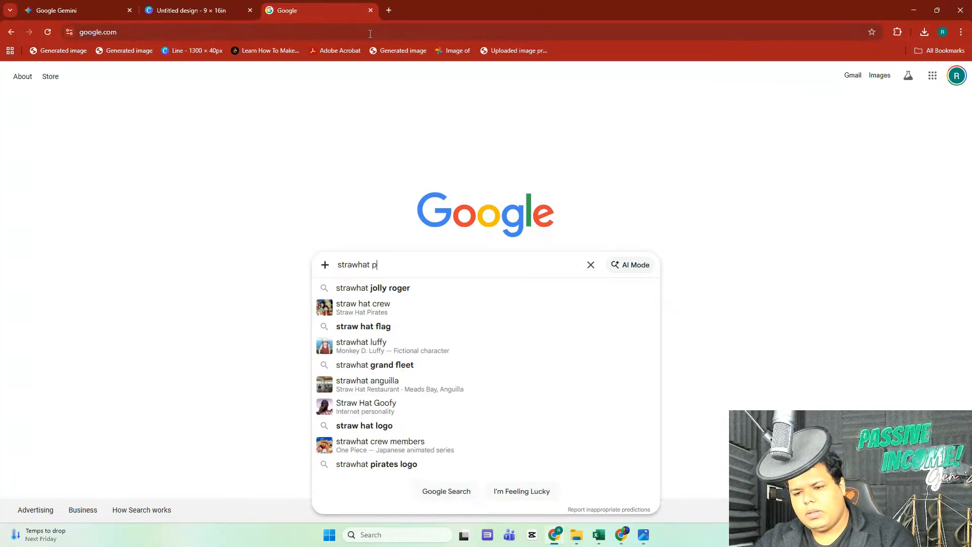
{"action": "type", "text": "irates in real life"}
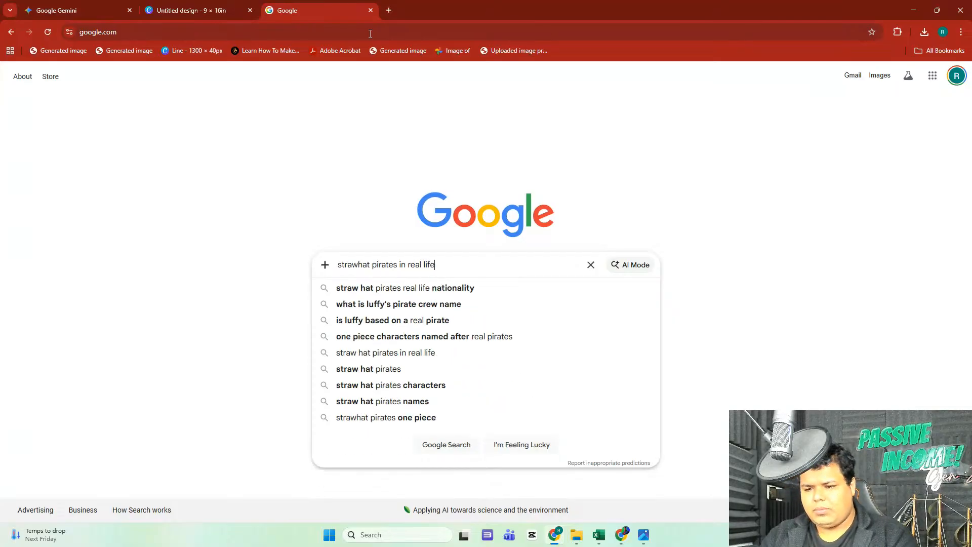
{"action": "key", "text": "Return"}
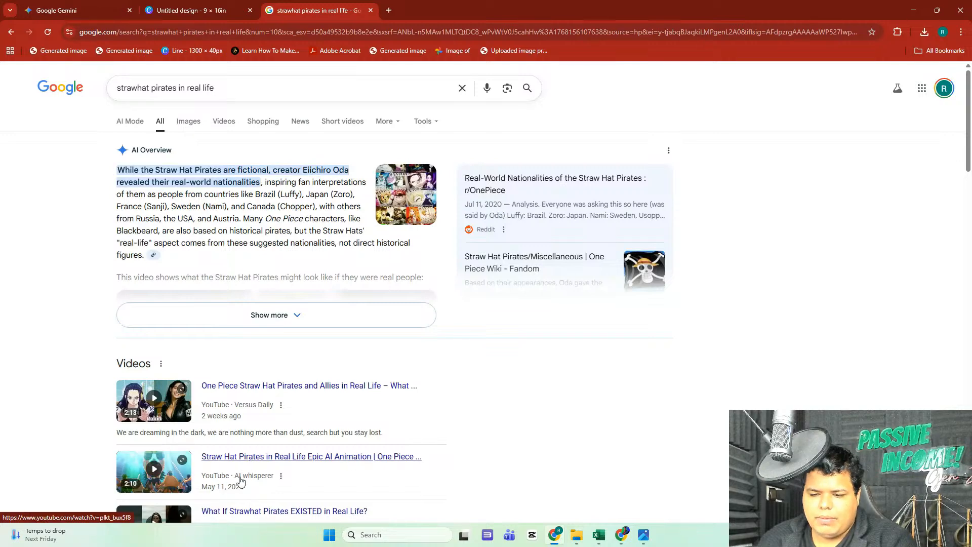
- Look through the search results, then shorten the query to "strawhat pirates" and search again
{"action": "scroll", "coordinate": [256, 478], "scroll_direction": "down", "scroll_amount": 2}
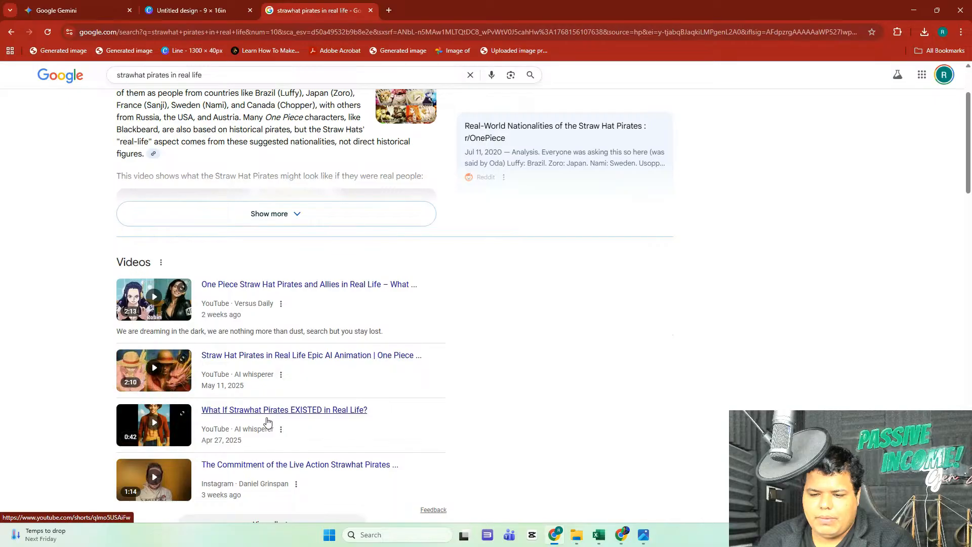
{"action": "scroll", "coordinate": [265, 424], "scroll_direction": "down", "scroll_amount": 2}
{"action": "scroll", "coordinate": [597, 405], "scroll_direction": "down", "scroll_amount": 5}
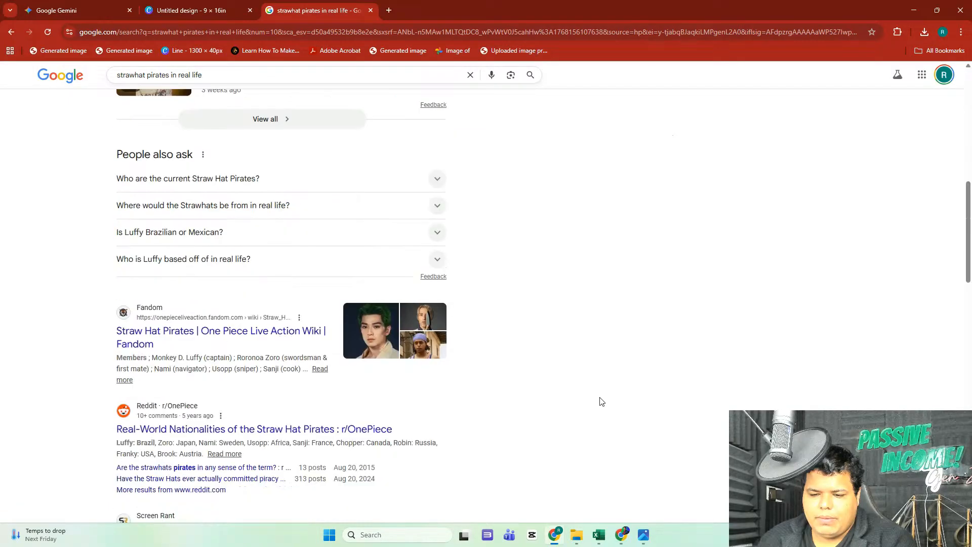
{"action": "scroll", "coordinate": [602, 393], "scroll_direction": "up", "scroll_amount": 4}
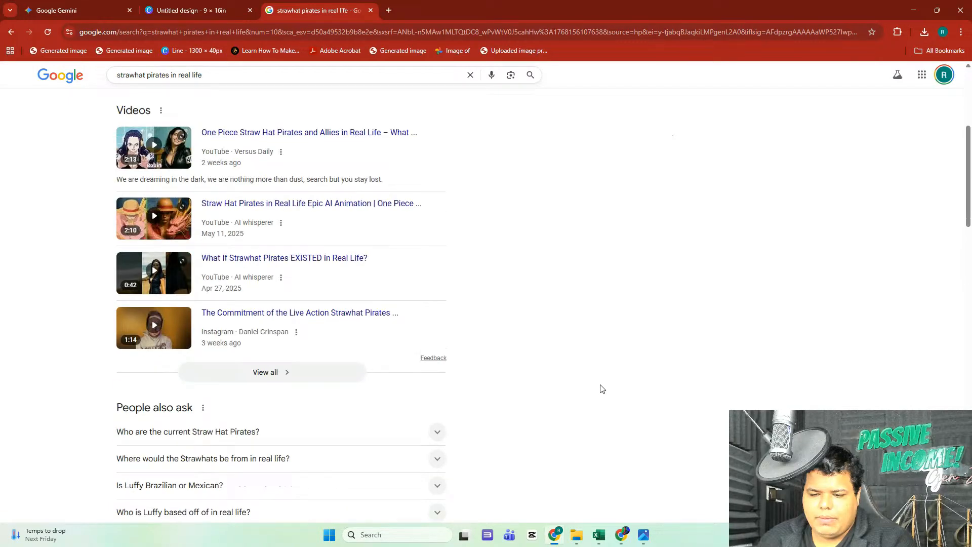
{"action": "scroll", "coordinate": [602, 389], "scroll_direction": "up", "scroll_amount": 5}
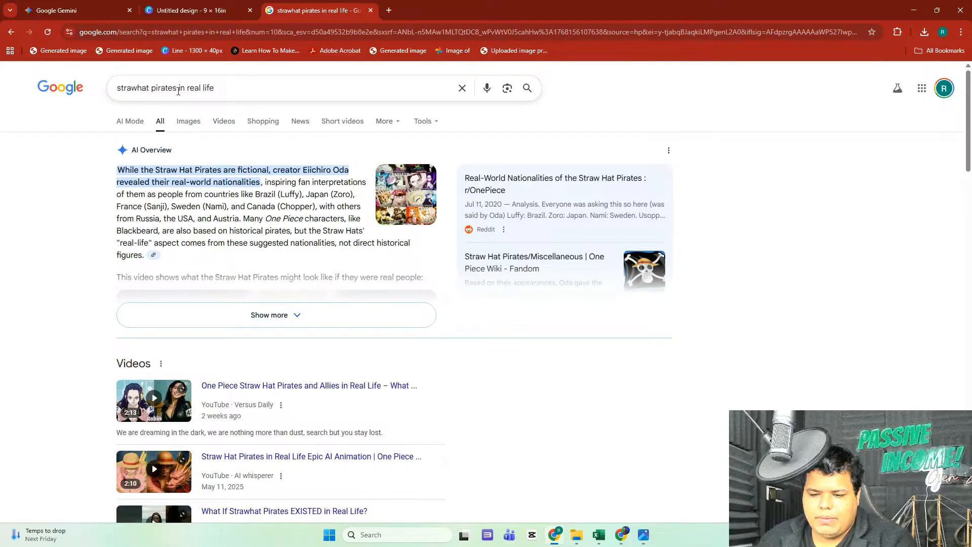
{"action": "left_click_drag", "start_coordinate": [187, 89], "coordinate": [302, 89]}
{"action": "key", "text": "BackSpace"}
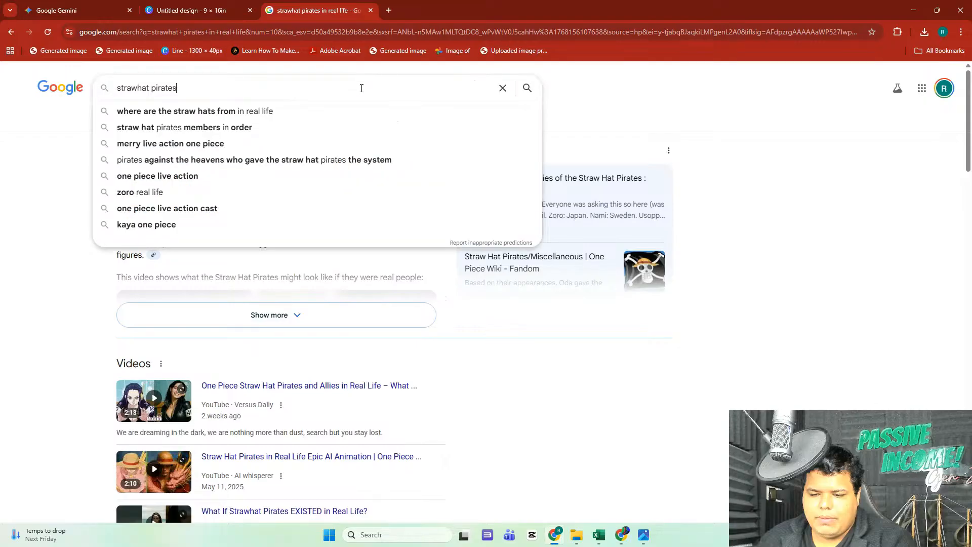
{"action": "key", "text": "Return"}
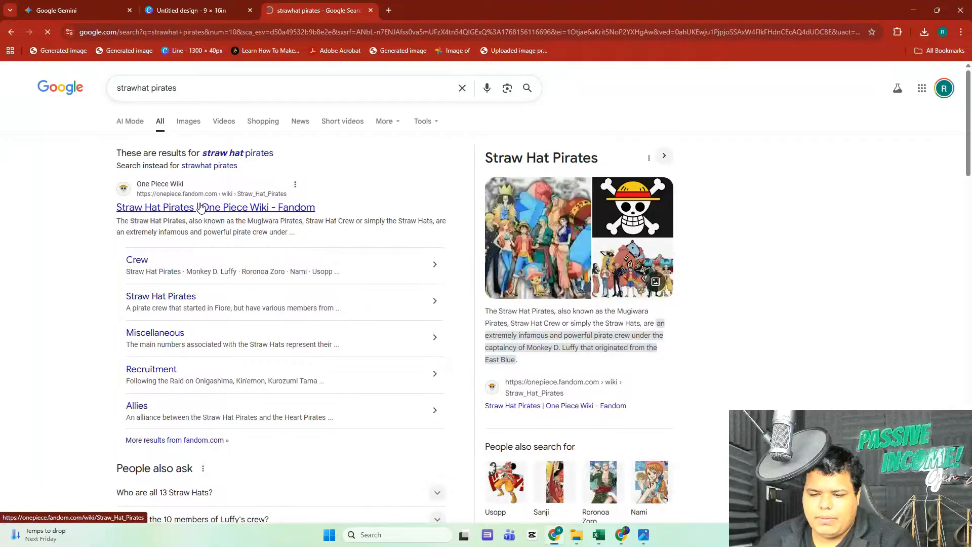
- Open the One Piece Wiki page on the Straw Hat Pirates and examine the table of crew members
{"action": "left_click", "coordinate": [200, 207]}
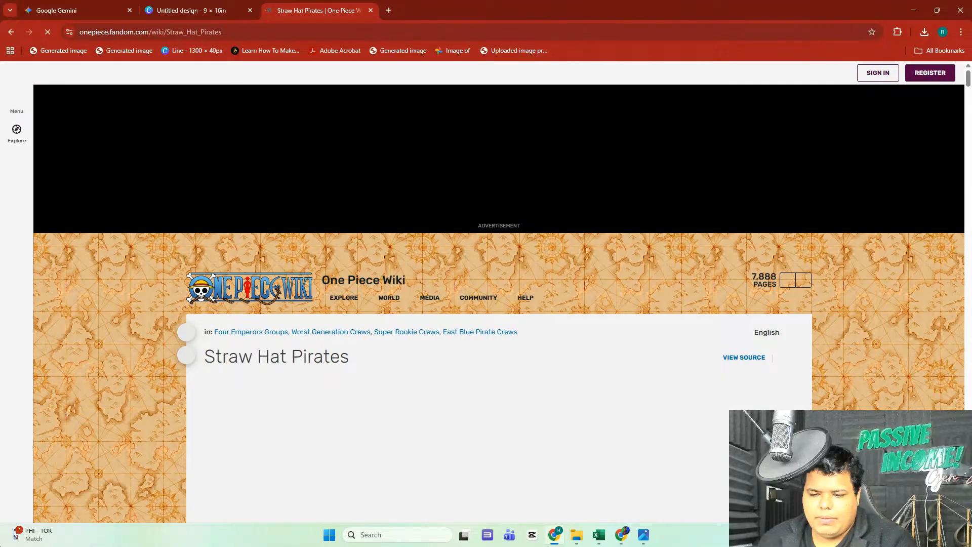
{"action": "scroll", "coordinate": [662, 236], "scroll_direction": "down", "scroll_amount": 5}
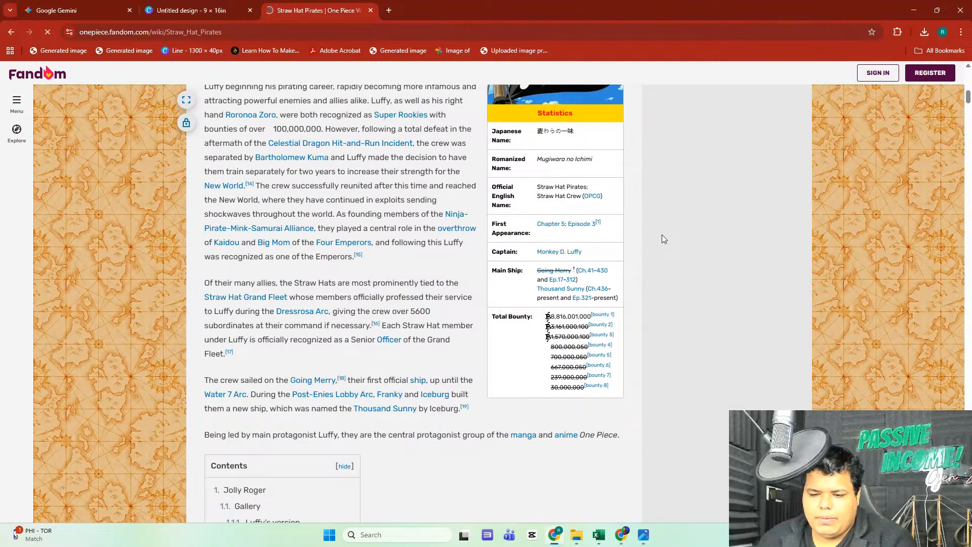
{"action": "scroll", "coordinate": [664, 233], "scroll_direction": "down", "scroll_amount": 5}
{"action": "scroll", "coordinate": [672, 233], "scroll_direction": "down", "scroll_amount": 10}
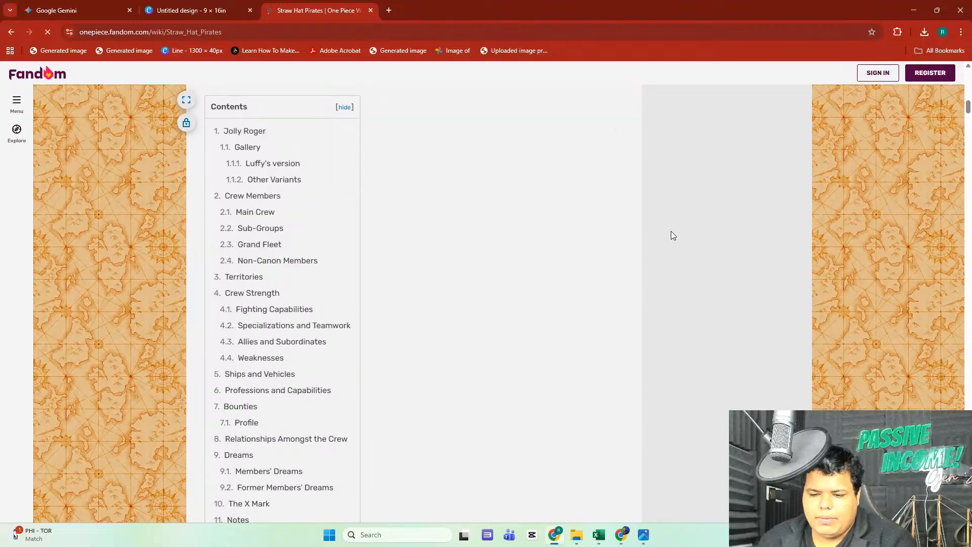
{"action": "scroll", "coordinate": [679, 239], "scroll_direction": "down", "scroll_amount": 4}
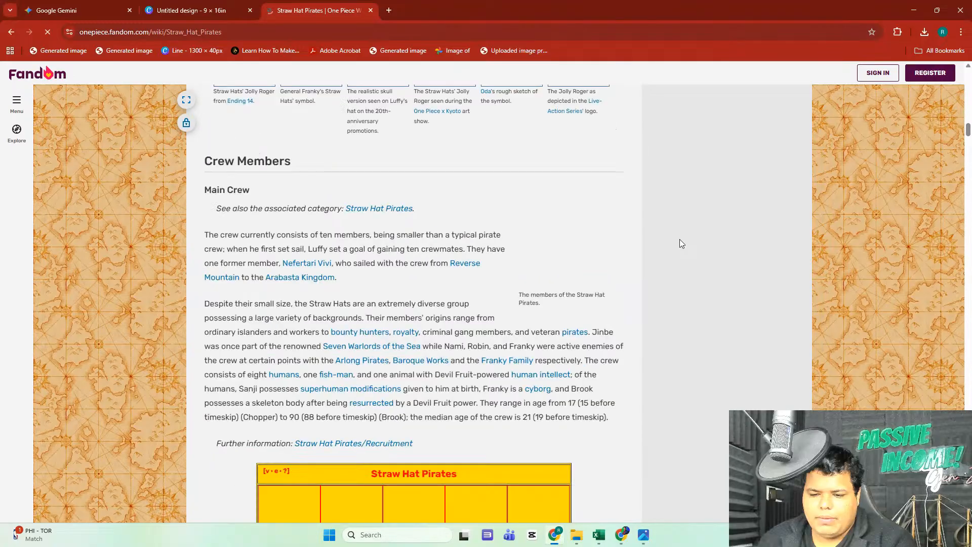
{"action": "scroll", "coordinate": [679, 244], "scroll_direction": "down", "scroll_amount": 4}
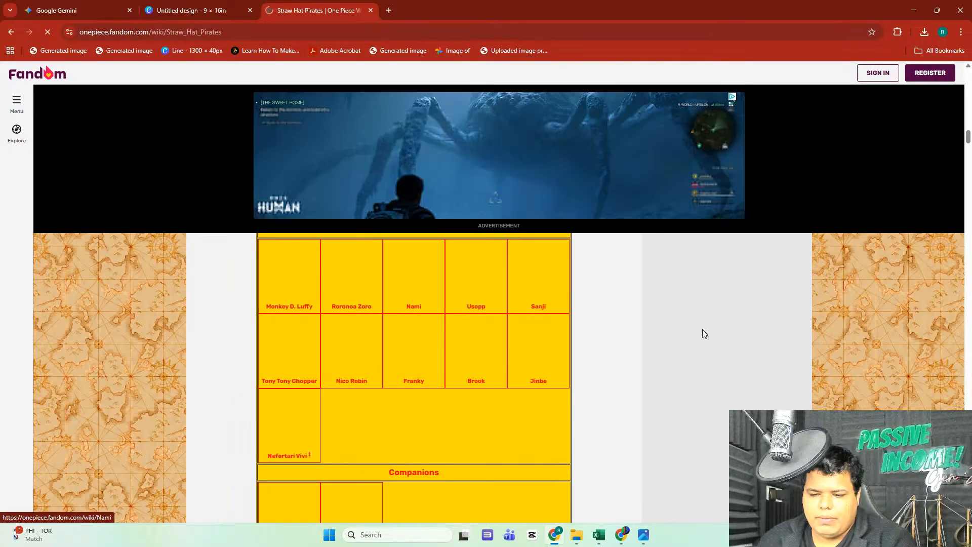
{"action": "scroll", "coordinate": [703, 334], "scroll_direction": "up", "scroll_amount": 3}
{"action": "scroll", "coordinate": [703, 333], "scroll_direction": "down", "scroll_amount": 1}
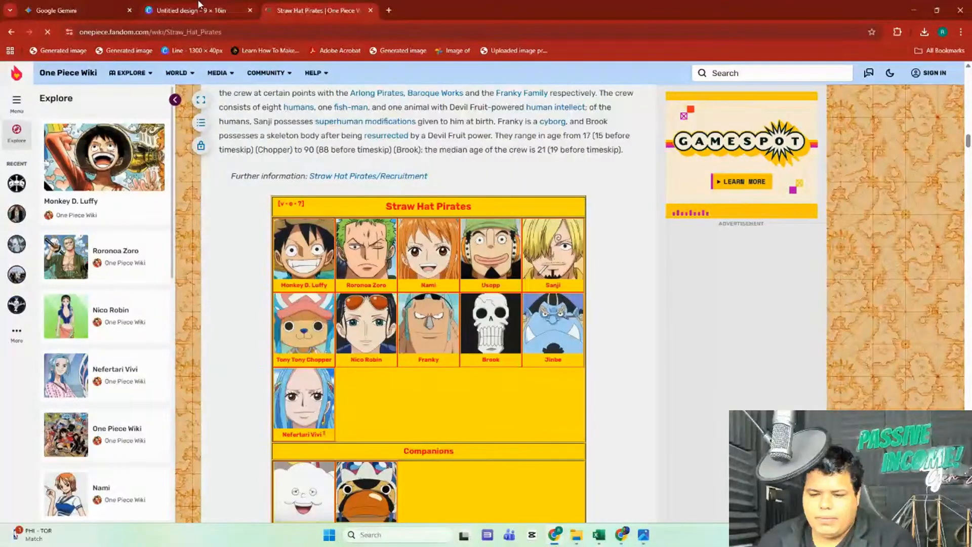
- Return to the Gemini chat, view the generated Roronoa Zoro runway image full size, copy it and close the view
{"action": "left_click", "coordinate": [57, 10]}
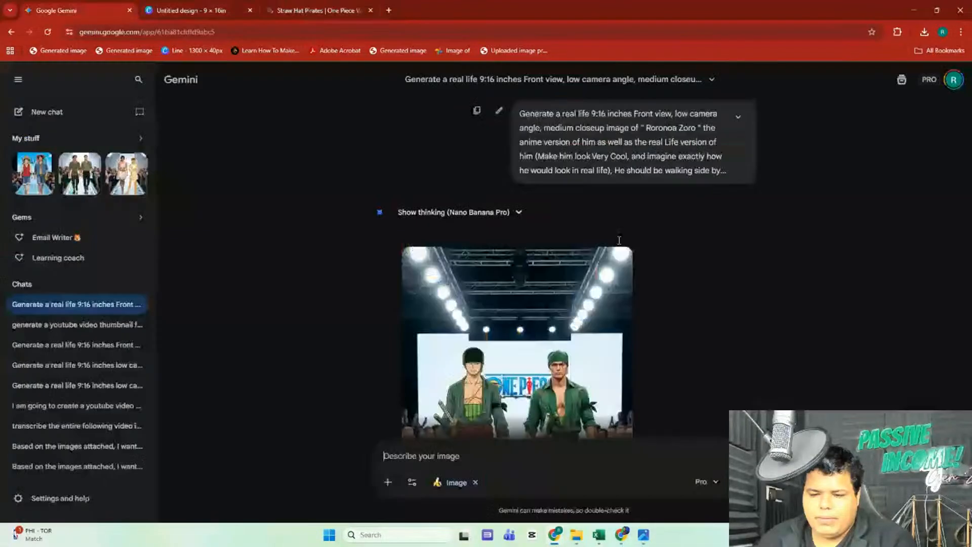
{"action": "left_click", "coordinate": [521, 234]}
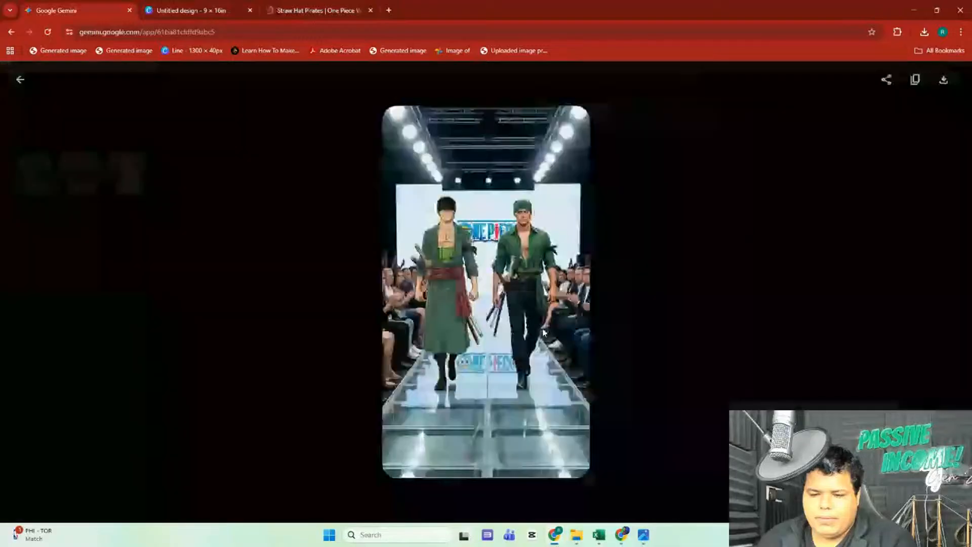
{"action": "right_click", "coordinate": [521, 235]}
{"action": "left_click", "coordinate": [536, 278]}
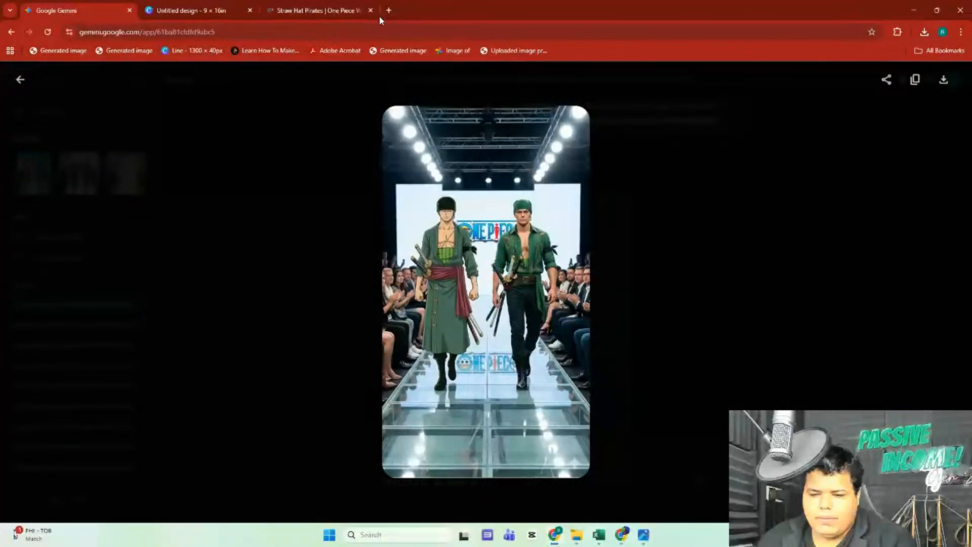
{"action": "left_click", "coordinate": [689, 204]}
{"action": "scroll", "coordinate": [557, 221], "scroll_direction": "up", "scroll_amount": 3}
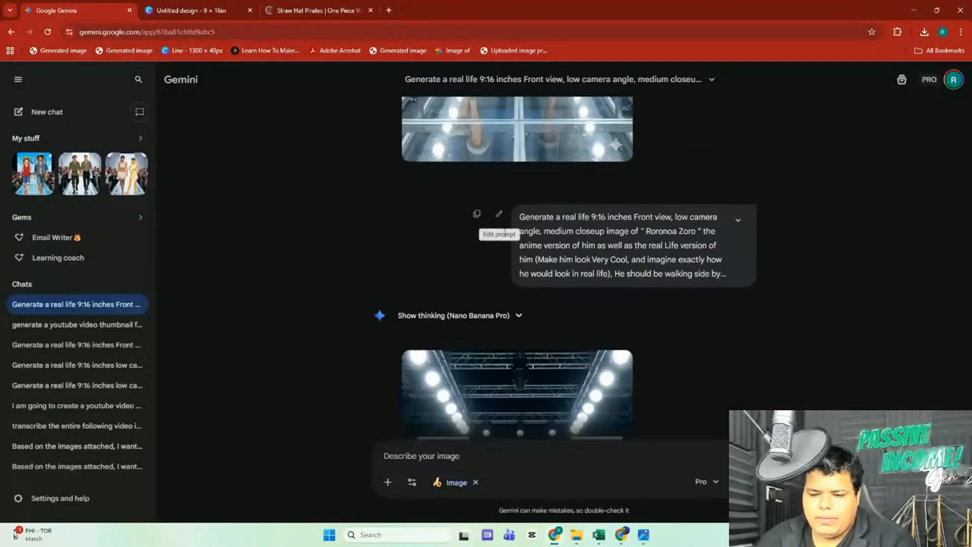
{"action": "left_click", "coordinate": [499, 214]}
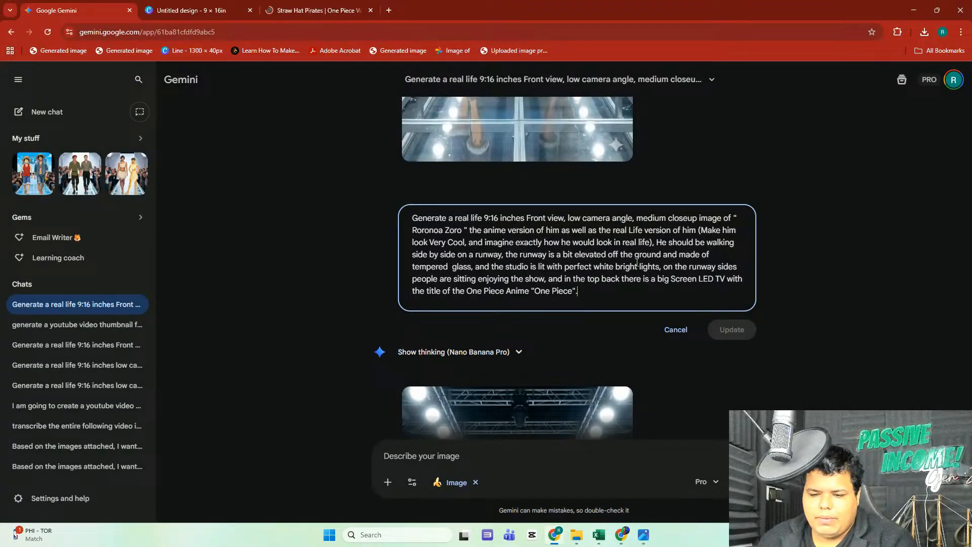
{"action": "left_click", "coordinate": [677, 330]}
- Reopen the generated Zoro runway image at full size and copy it to the clipboard
{"action": "scroll", "coordinate": [468, 345], "scroll_direction": "down", "scroll_amount": 4}
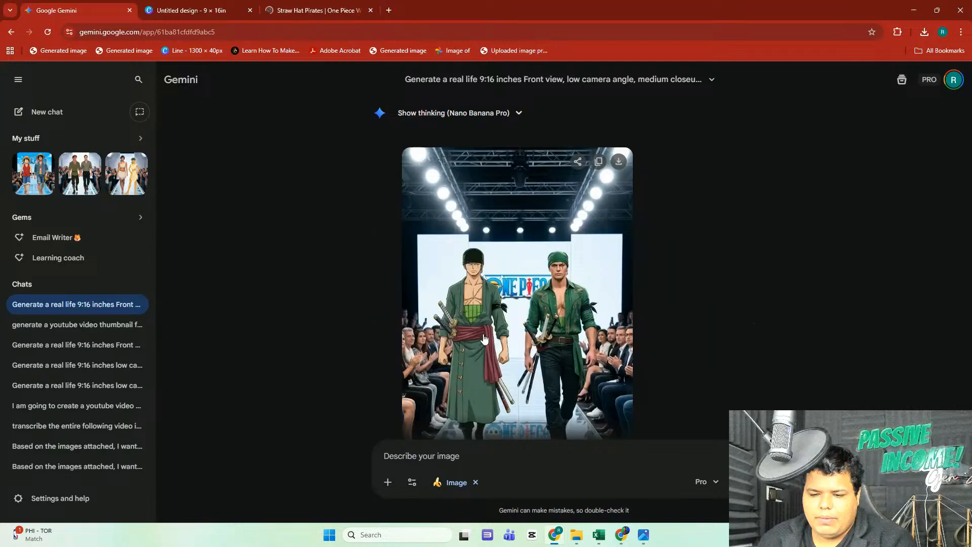
{"action": "left_click", "coordinate": [485, 340]}
{"action": "right_click", "coordinate": [494, 260]}
{"action": "left_click", "coordinate": [527, 302]}
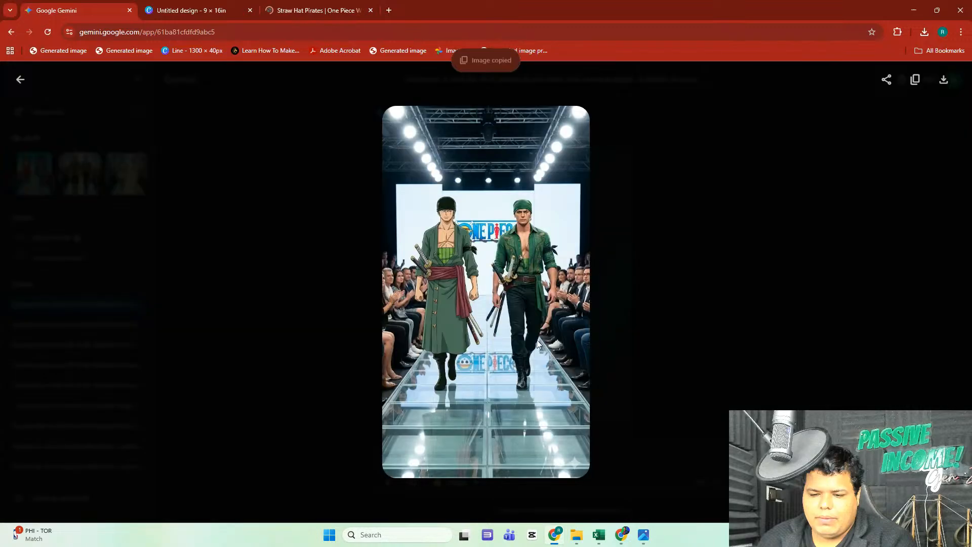
- Switch to the Canva design, paste the Zoro image onto the blank second page and enlarge it beyond the page edges
{"action": "left_click", "coordinate": [337, 6]}
{"action": "left_click", "coordinate": [255, 5]}
{"action": "left_click", "coordinate": [424, 220]}
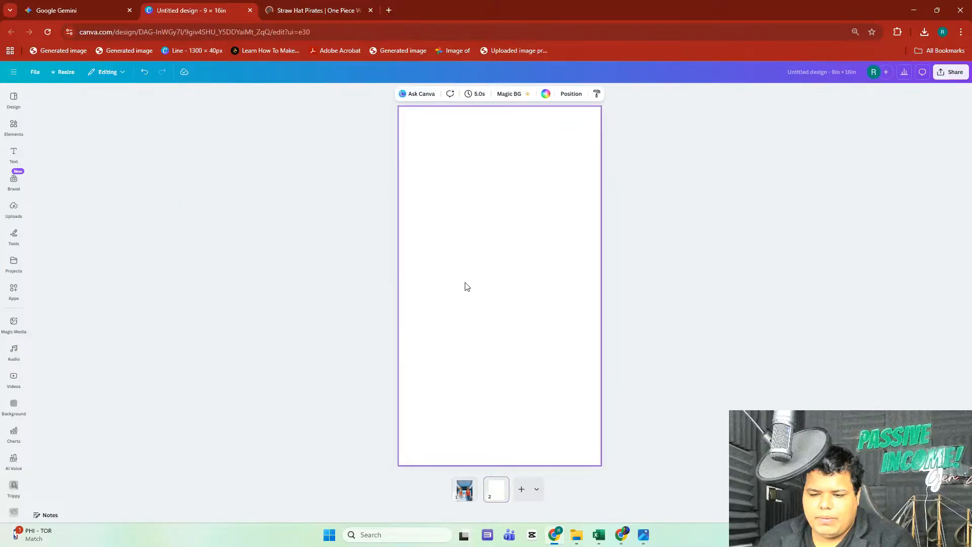
{"action": "key", "text": "ctrl+v"}
{"action": "left_click_drag", "start_coordinate": [563, 396], "coordinate": [763, 461]}
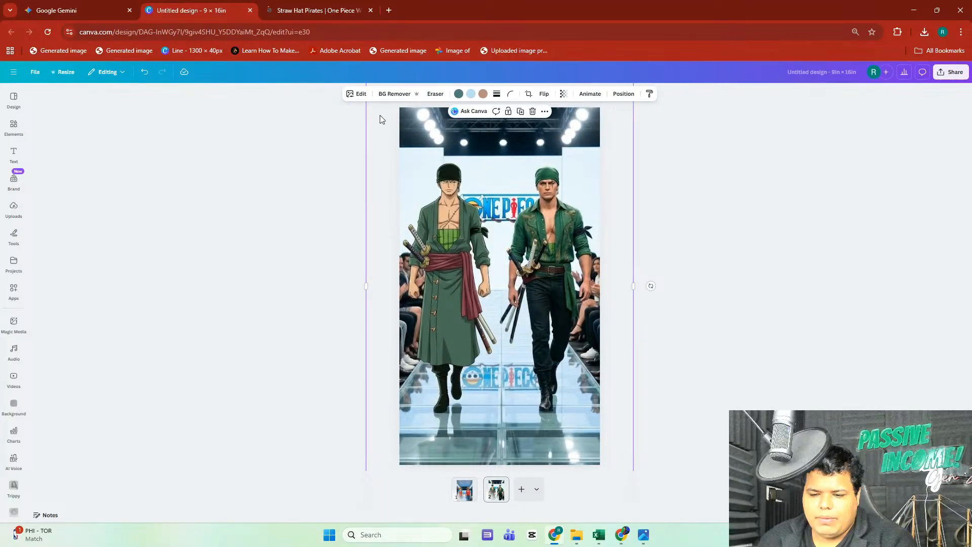
- Apply automatic color adjustment to the Zoro image on page 2
{"action": "left_click", "coordinate": [360, 95]}
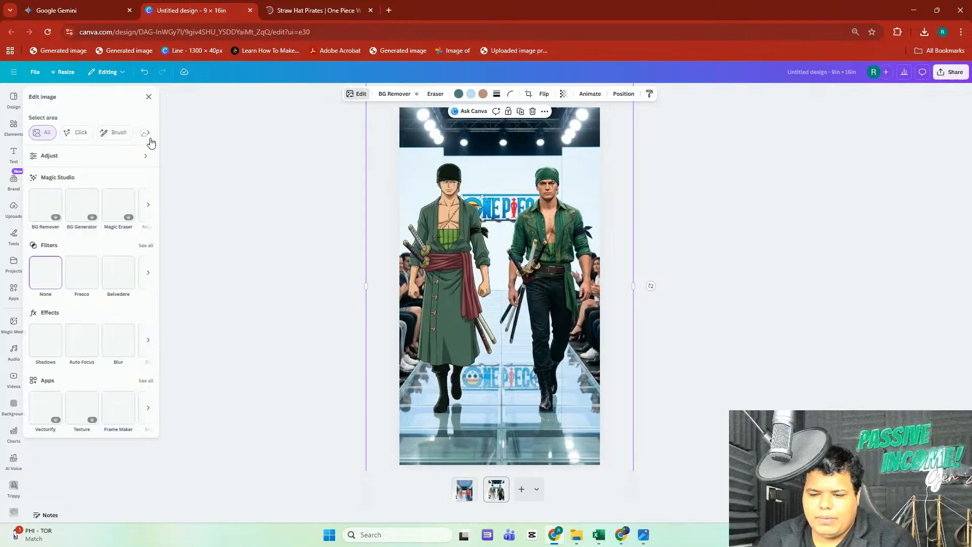
{"action": "left_click", "coordinate": [115, 157]}
{"action": "left_click", "coordinate": [101, 148]}
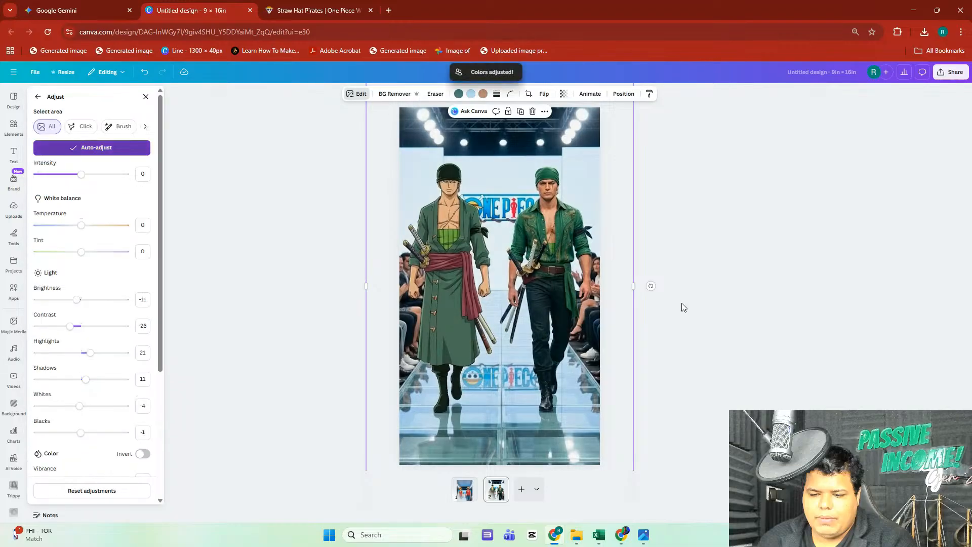
{"action": "key", "text": "Escape"}
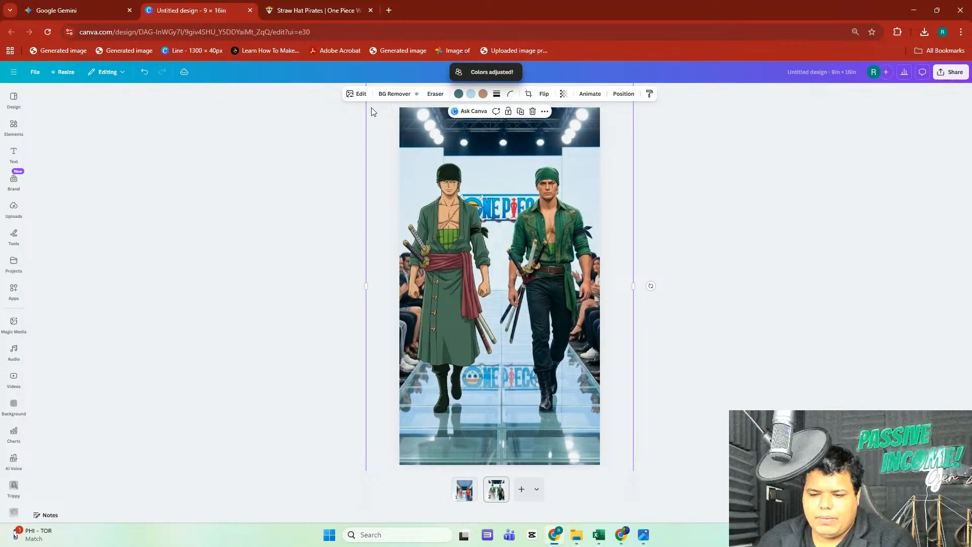
- Fine-tune the Zoro image's light by setting contrast to -14 and brightness to 8
{"action": "left_click", "coordinate": [356, 93]}
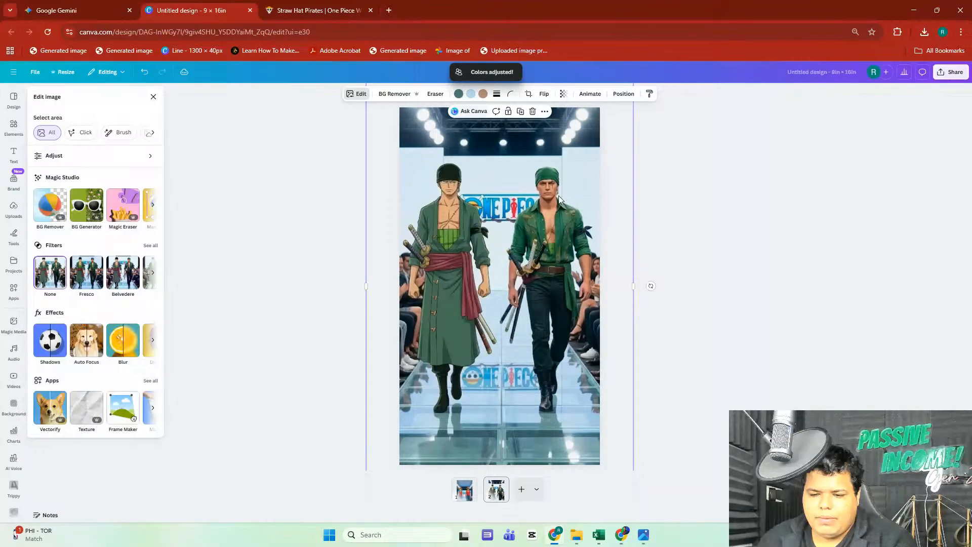
{"action": "left_click", "coordinate": [89, 157]}
{"action": "left_click_drag", "start_coordinate": [71, 326], "coordinate": [85, 300]}
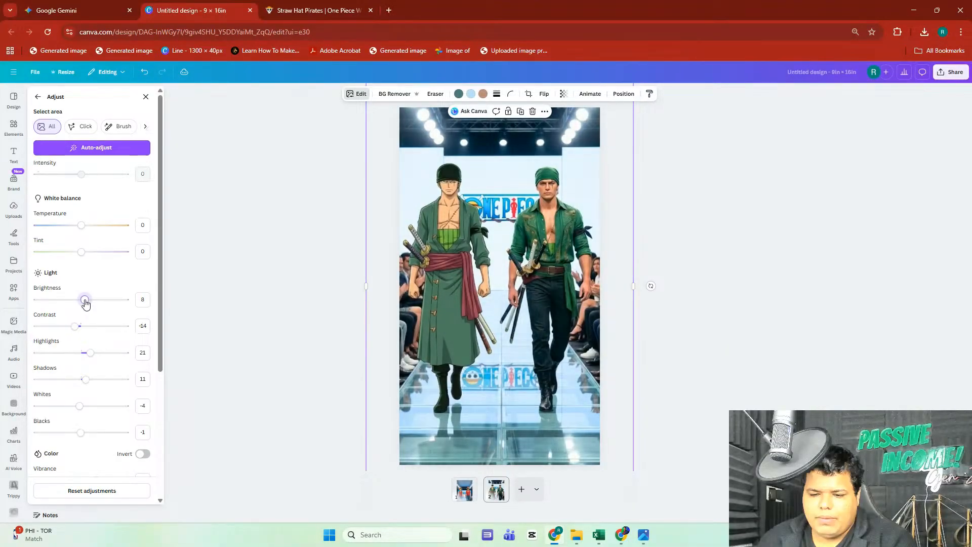
{"action": "left_click", "coordinate": [788, 326]}
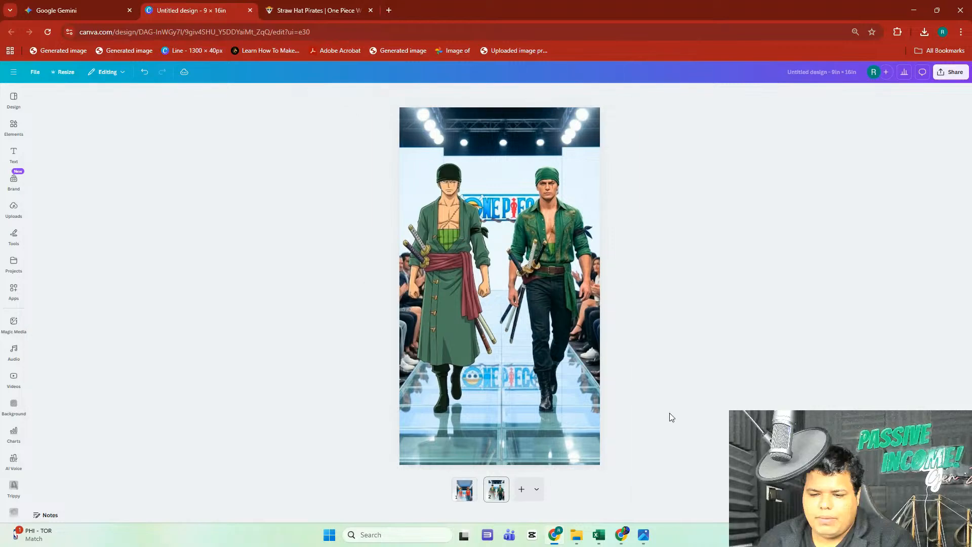
- Add a blank third page to the Canva design, check page 2 and switch back to Gemini
{"action": "left_click", "coordinate": [521, 490]}
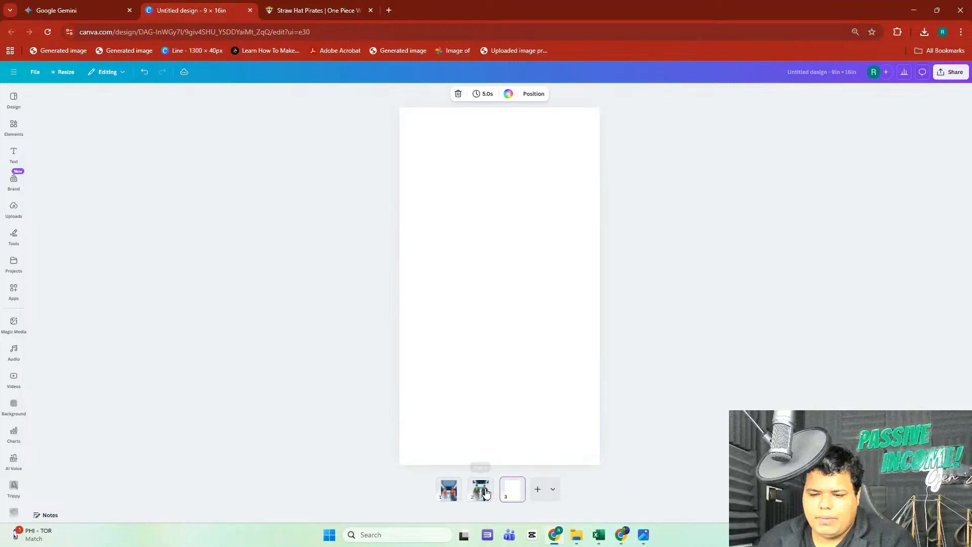
{"action": "left_click", "coordinate": [481, 490]}
{"action": "left_click", "coordinate": [512, 491]}
{"action": "left_click", "coordinate": [51, 6]}
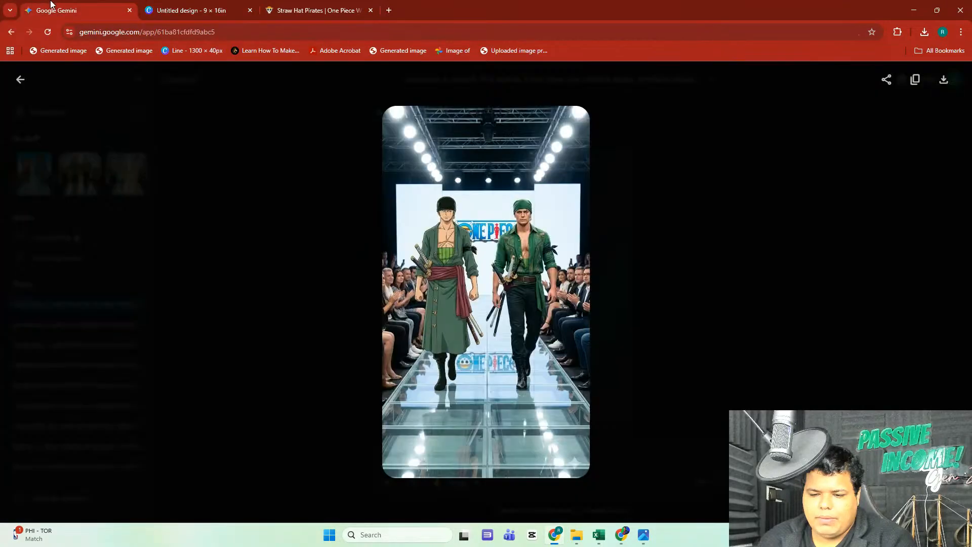
- Close the Zoro image preview, copy the full Roronoa Zoro prompt from the chat and paste it into the prompt box
{"action": "left_click", "coordinate": [765, 303]}
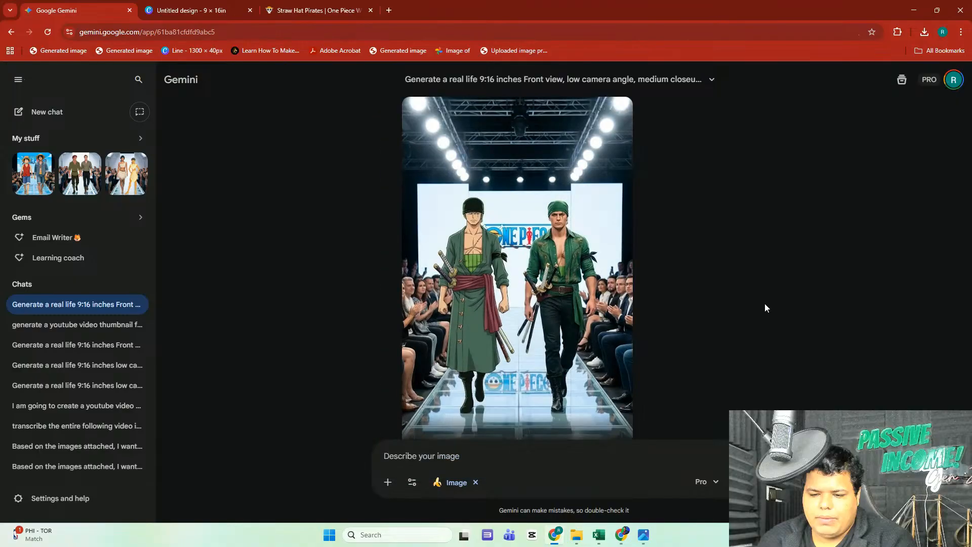
{"action": "scroll", "coordinate": [765, 303], "scroll_direction": "up", "scroll_amount": 2}
{"action": "scroll", "coordinate": [765, 303], "scroll_direction": "down", "scroll_amount": 4}
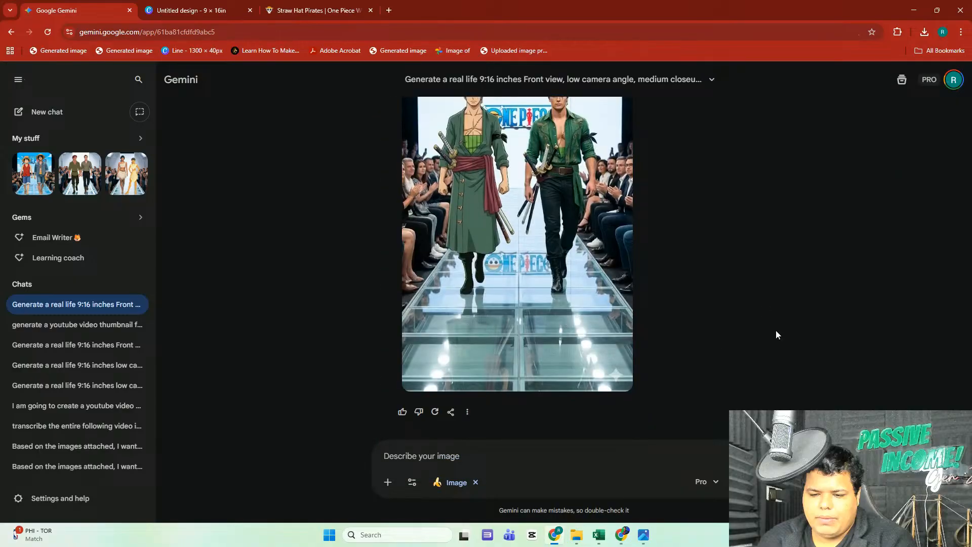
{"action": "scroll", "coordinate": [776, 331], "scroll_direction": "up", "scroll_amount": 5}
{"action": "triple_click", "coordinate": [564, 365]}
{"action": "right_click", "coordinate": [563, 364]}
{"action": "left_click", "coordinate": [577, 372]}
{"action": "right_click", "coordinate": [447, 461]}
{"action": "right_click", "coordinate": [447, 459]}
{"action": "left_click", "coordinate": [440, 344]}
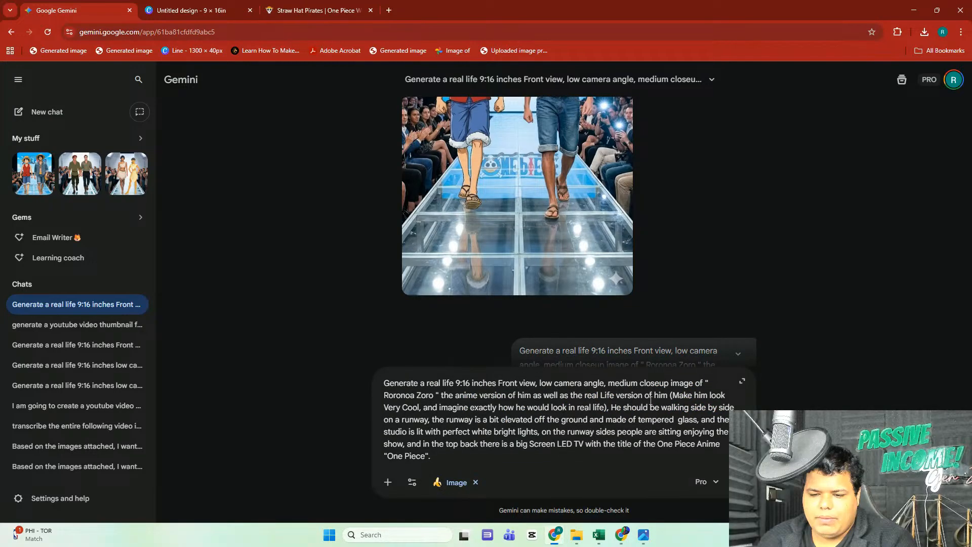
- Check the crew list on the Straw Hat Pirates wiki page and replace "Roronoa Zoro" with "Nami" in the Gemini prompt
{"action": "left_click", "coordinate": [317, 10]}
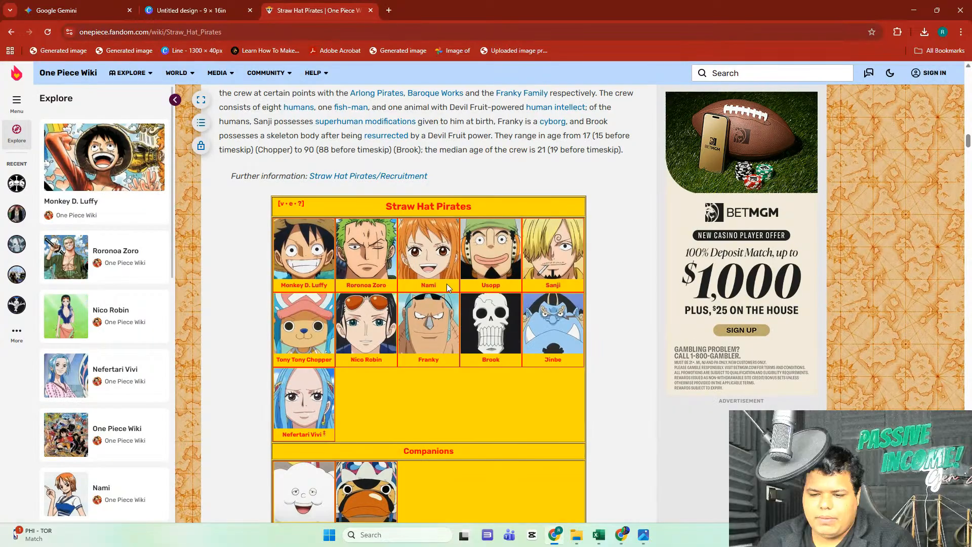
{"action": "key", "text": "ctrl+1"}
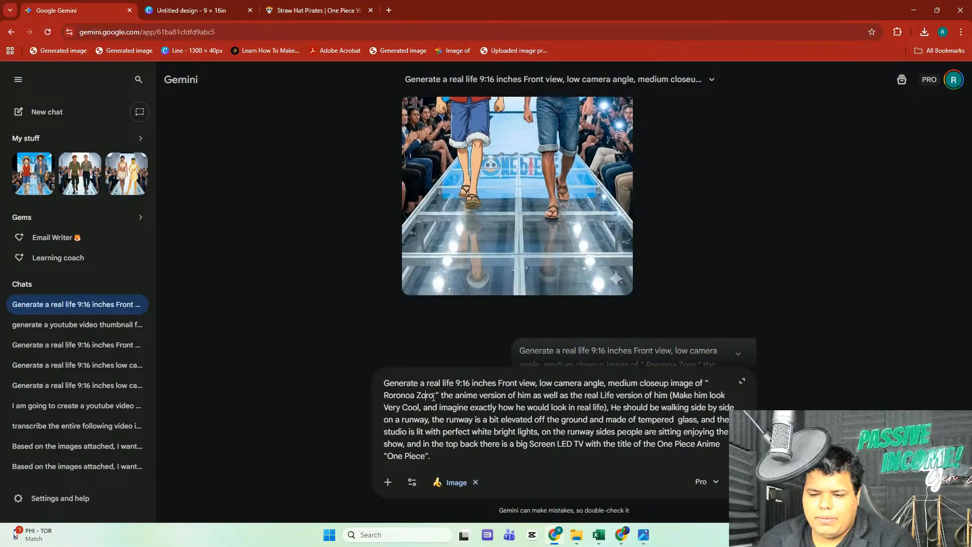
{"action": "left_click_drag", "start_coordinate": [434, 398], "coordinate": [386, 397]}
{"action": "type", "text": "Na"}
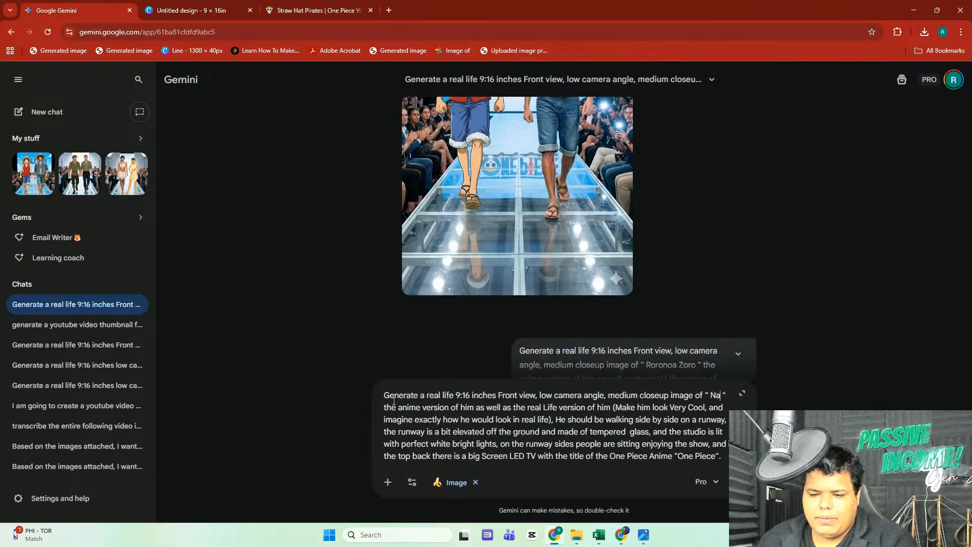
{"action": "type", "text": "mi"}
- Replace each "him" with "her" and "Cool" with "attractive" in the Nami prompt
{"action": "double_click", "coordinate": [469, 407]}
{"action": "type", "text": "her"}
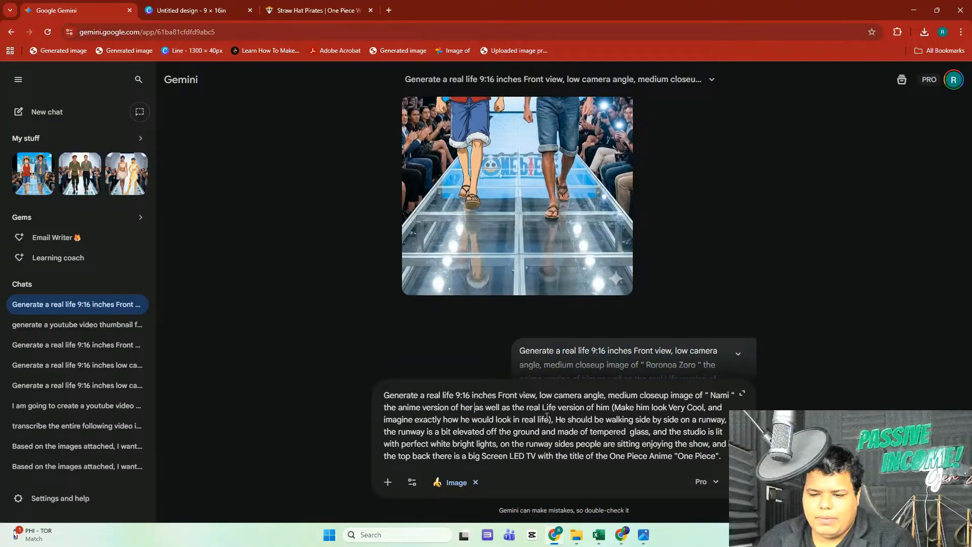
{"action": "double_click", "coordinate": [601, 407]}
{"action": "type", "text": "her"}
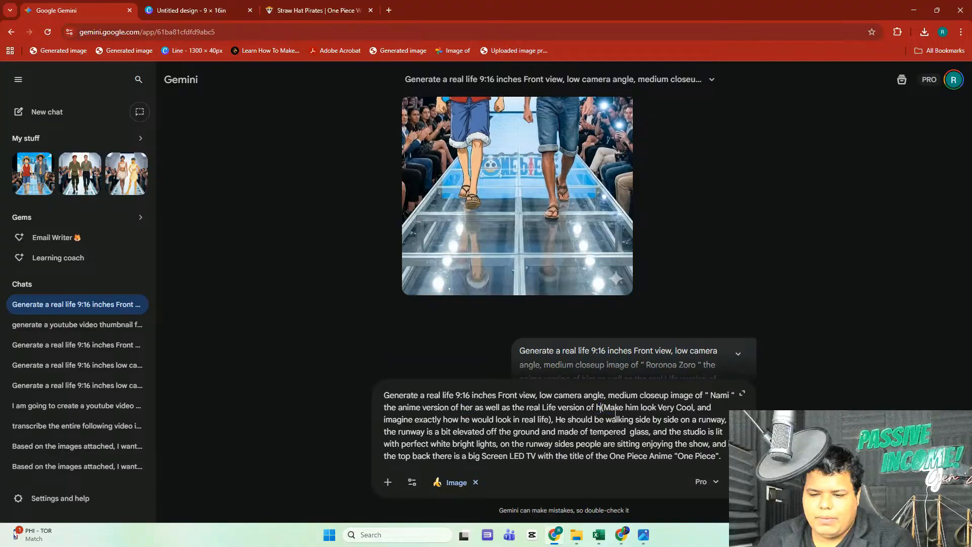
{"action": "double_click", "coordinate": [639, 408]}
{"action": "type", "text": "her"}
{"action": "double_click", "coordinate": [693, 410]}
{"action": "type", "text": "attractive"}
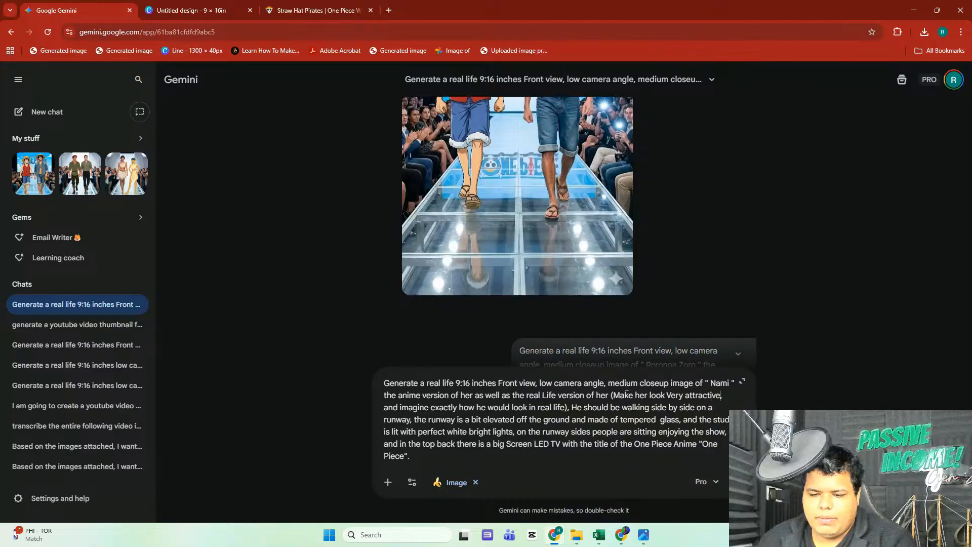
- Change both "he" pronouns to "she" in the Nami prompt and submit it
{"action": "type", "text": "s"}
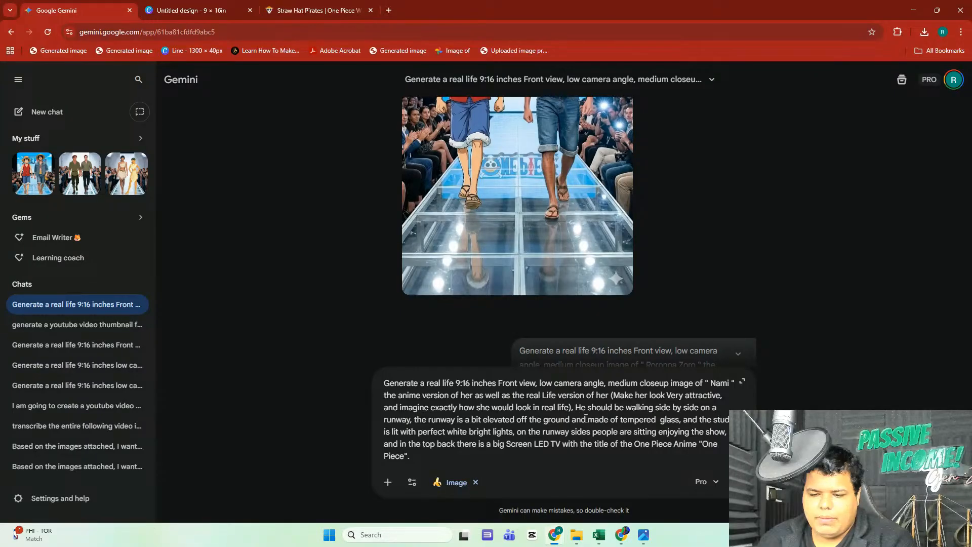
{"action": "type", "text": "S"}
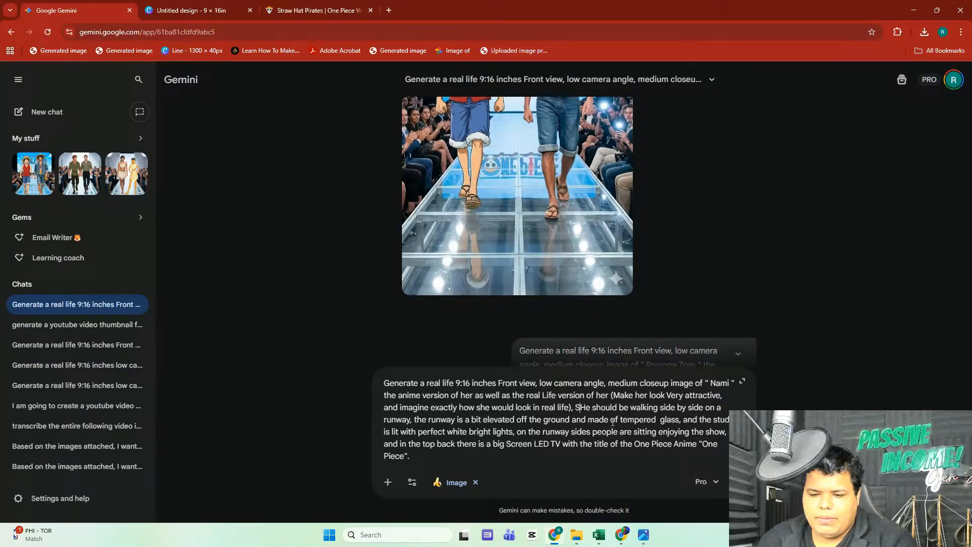
{"action": "key", "text": "Delete"}
{"action": "type", "text": "h"}
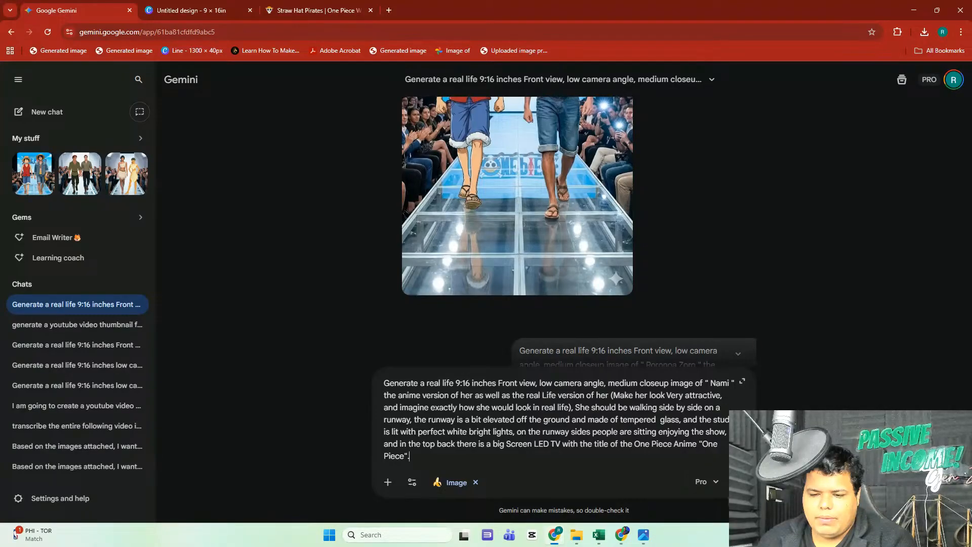
{"action": "key", "text": "Return"}
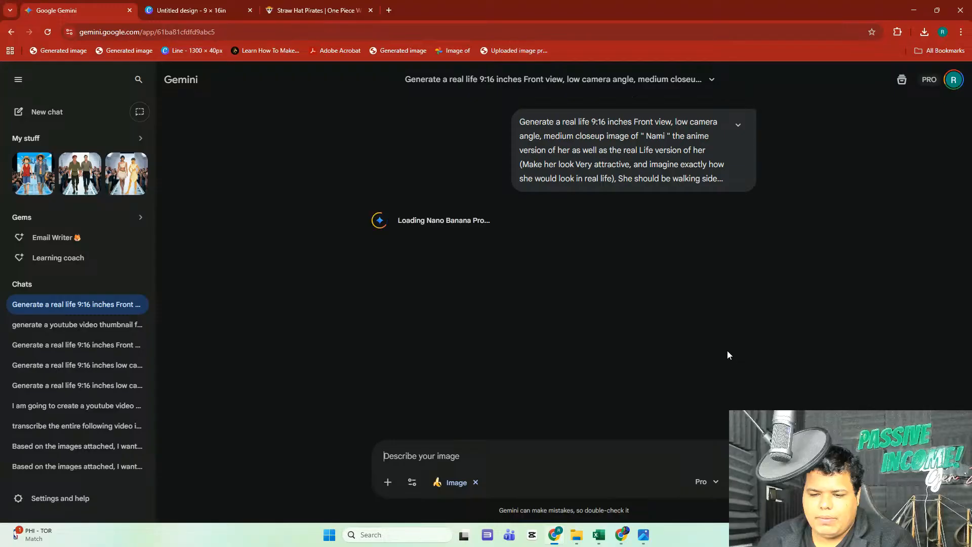
- Check the live stream in the YouTube Studio window and return to the Gemini window
{"action": "left_click", "coordinate": [621, 535]}
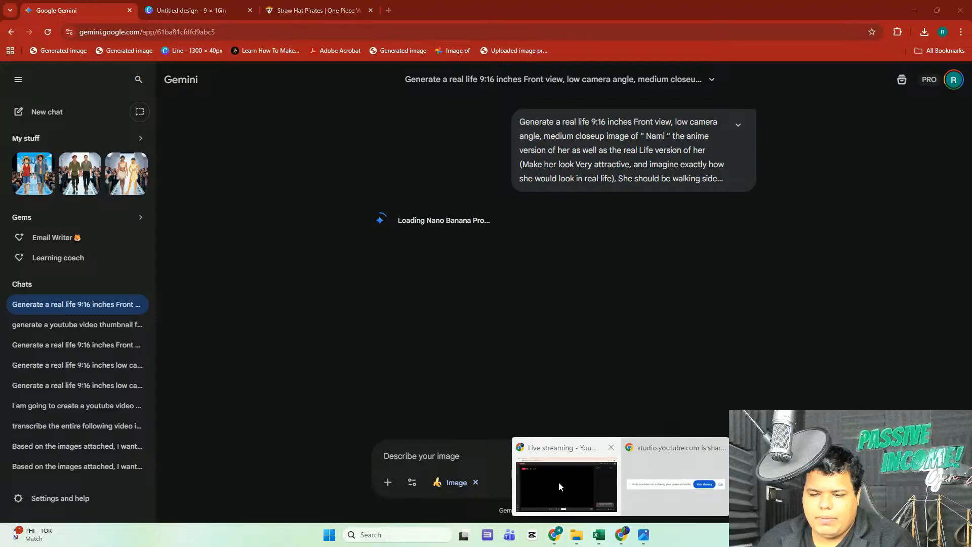
{"action": "left_click", "coordinate": [559, 486]}
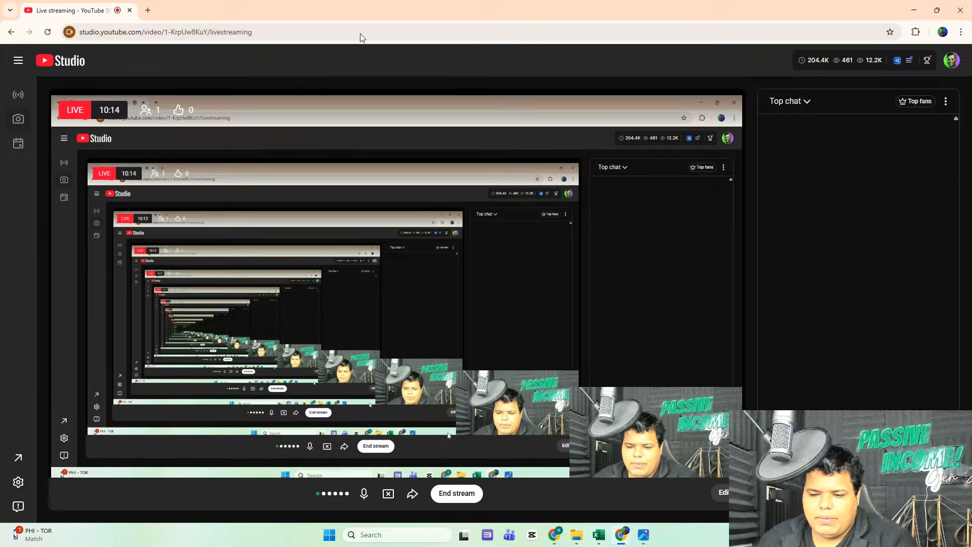
{"action": "double_click", "coordinate": [458, 16]}
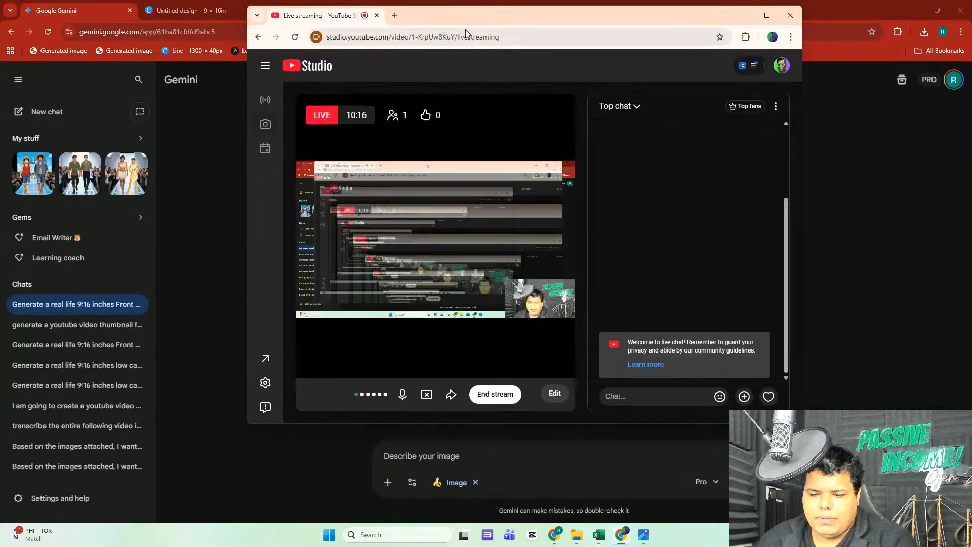
{"action": "double_click", "coordinate": [460, 16]}
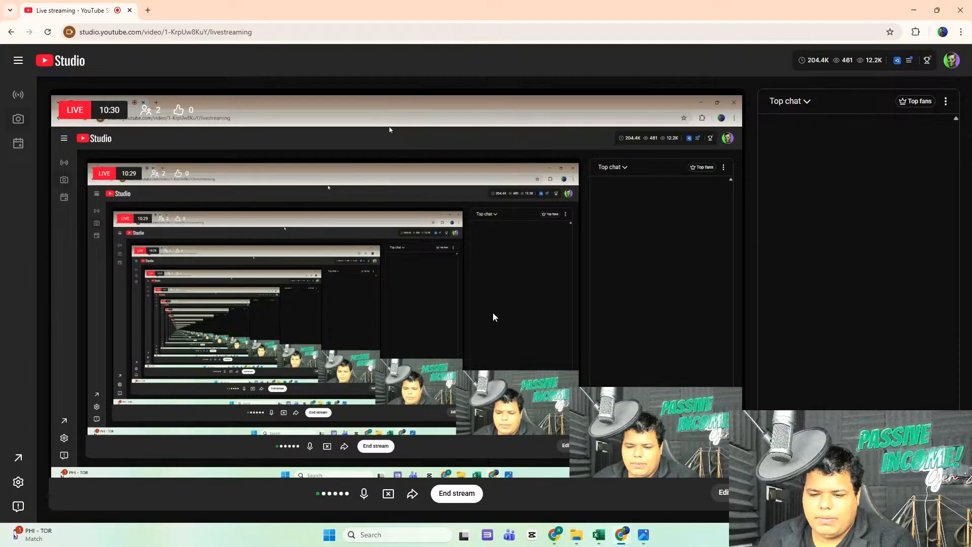
{"action": "left_click", "coordinate": [555, 535]}
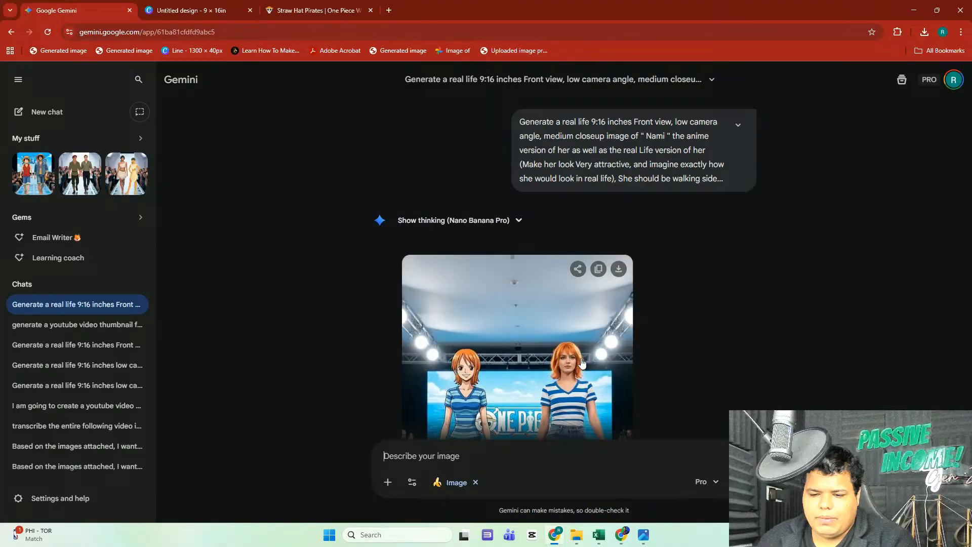
- Review the generated Nami runway image, open it at full size and copy it
{"action": "scroll", "coordinate": [595, 357], "scroll_direction": "down", "scroll_amount": 3}
{"action": "scroll", "coordinate": [592, 353], "scroll_direction": "up", "scroll_amount": 4}
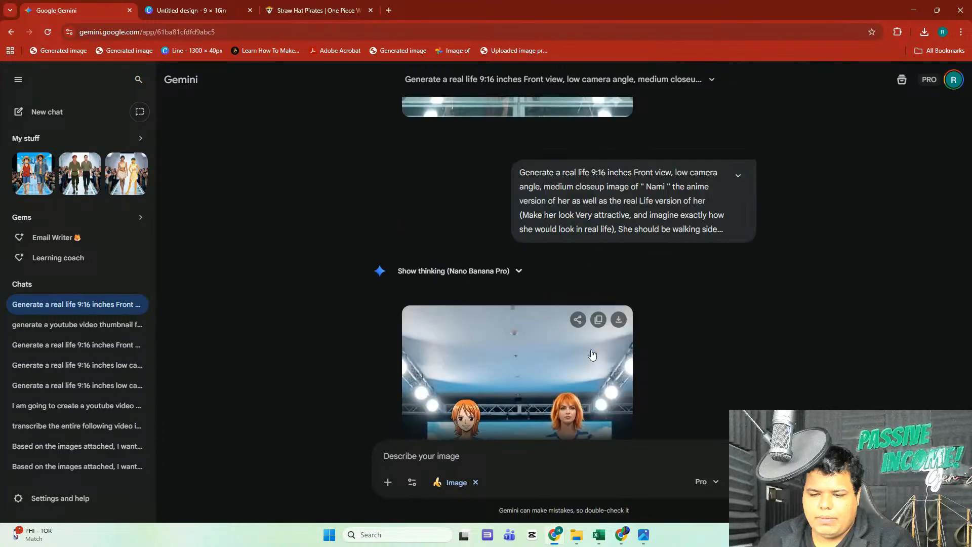
{"action": "scroll", "coordinate": [591, 353], "scroll_direction": "down", "scroll_amount": 3}
{"action": "left_click", "coordinate": [541, 324]}
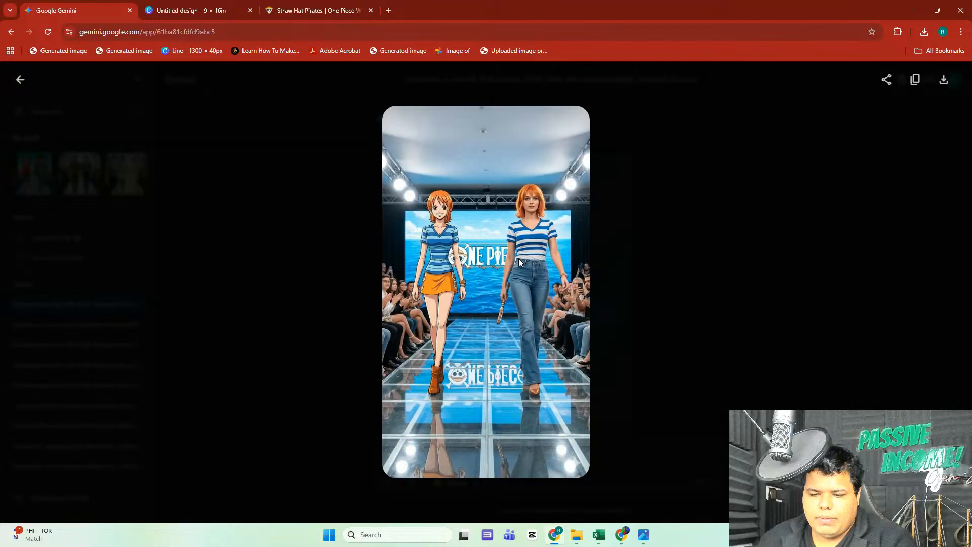
{"action": "right_click", "coordinate": [495, 239]}
{"action": "left_click", "coordinate": [501, 275]}
- Switch to the Canva design, paste the Nami image onto blank page 3, enlarge it beyond the page edges and reposition it
{"action": "left_click", "coordinate": [223, 9]}
{"action": "left_click", "coordinate": [421, 265]}
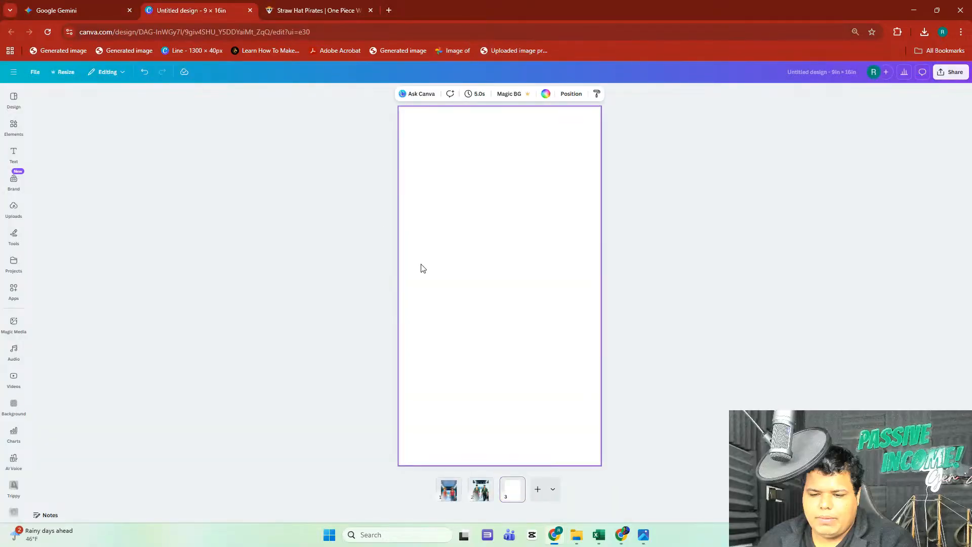
{"action": "key", "text": "ctrl+v"}
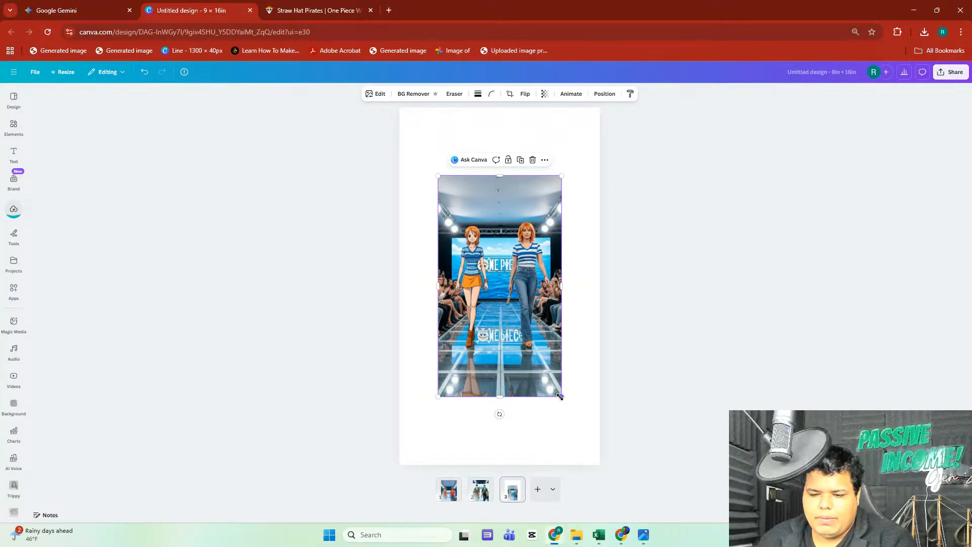
{"action": "left_click_drag", "start_coordinate": [560, 397], "coordinate": [687, 461]}
{"action": "left_click_drag", "start_coordinate": [576, 351], "coordinate": [572, 360]}
{"action": "left_click", "coordinate": [648, 372]}
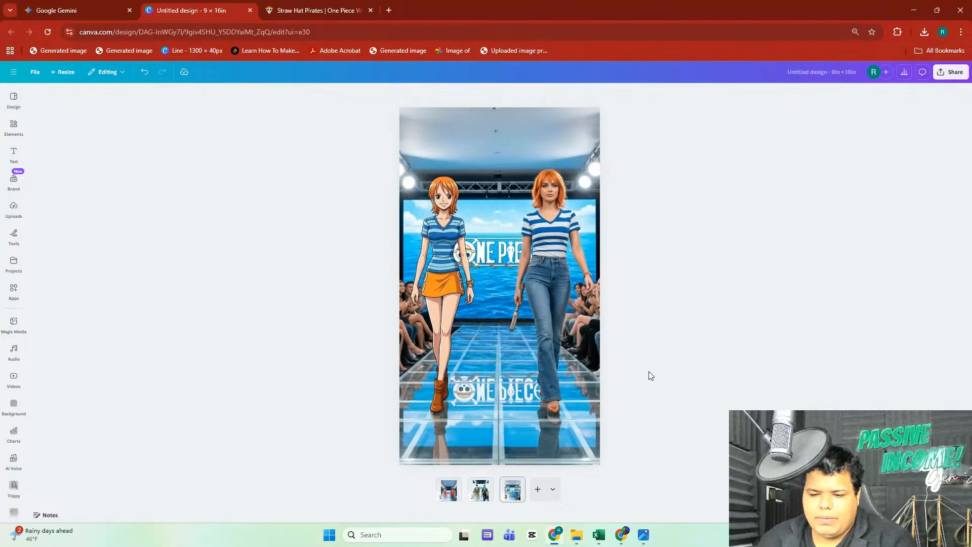
- Apply automatic color adjustment to the Nami image on page 3
{"action": "left_click", "coordinate": [570, 348]}
{"action": "left_click", "coordinate": [357, 94]}
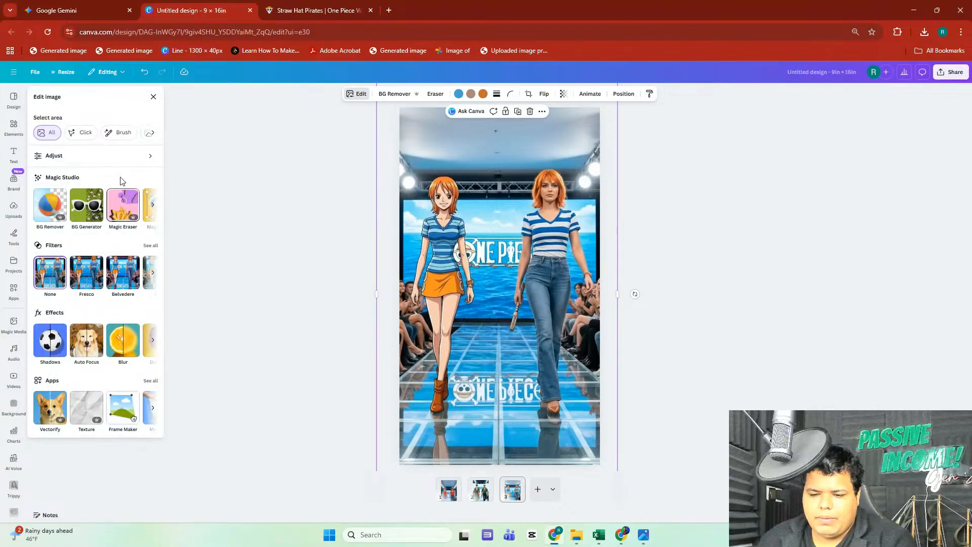
{"action": "left_click", "coordinate": [91, 155]}
{"action": "left_click", "coordinate": [93, 151]}
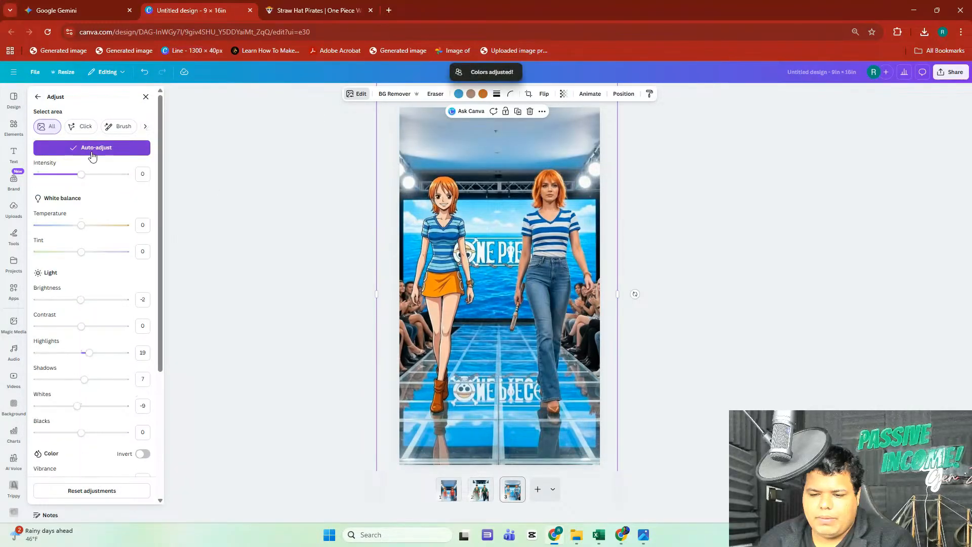
{"action": "key", "text": "Escape"}
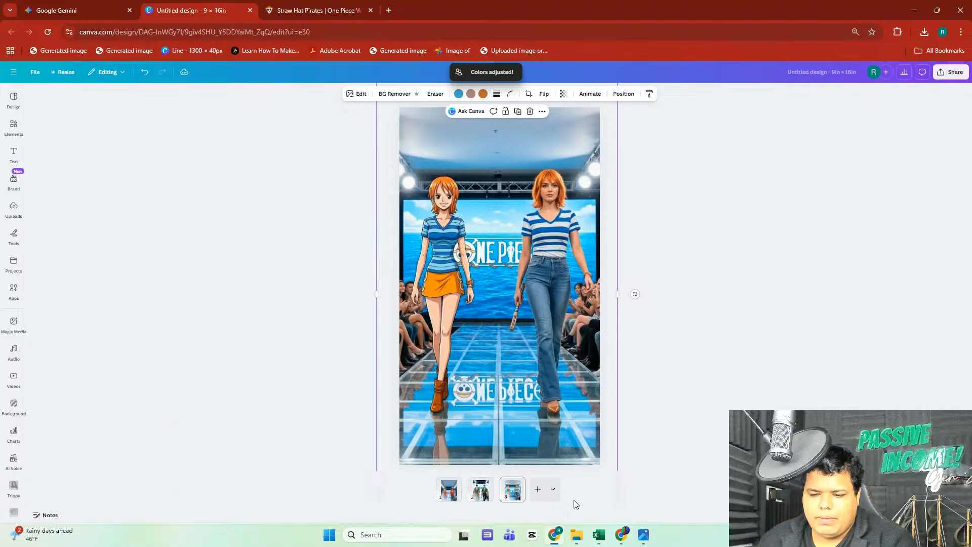
- Add a blank fourth page to the Canva design, check the wiki's crew list and switch to Gemini
{"action": "left_click", "coordinate": [538, 490]}
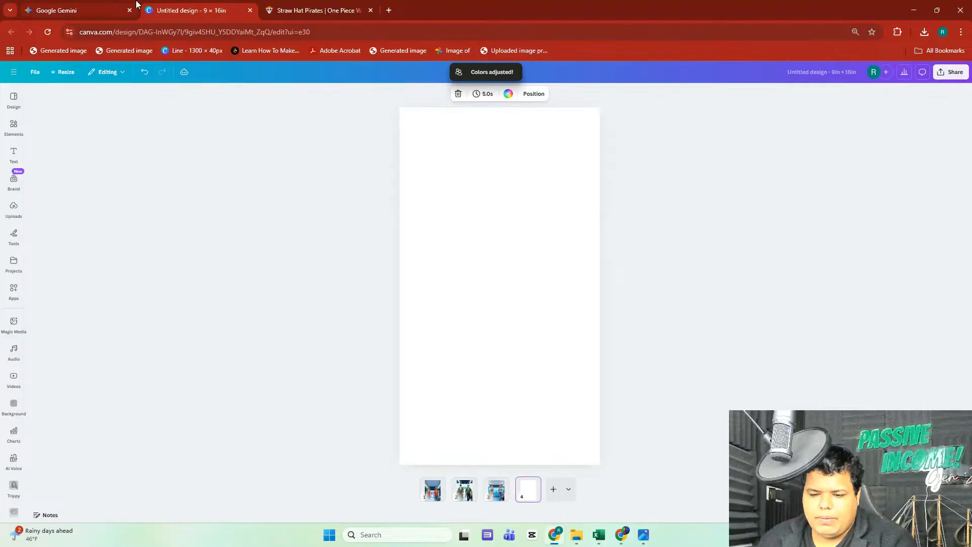
{"action": "left_click", "coordinate": [317, 6]}
{"action": "left_click", "coordinate": [193, 10]}
{"action": "left_click", "coordinate": [76, 10]}
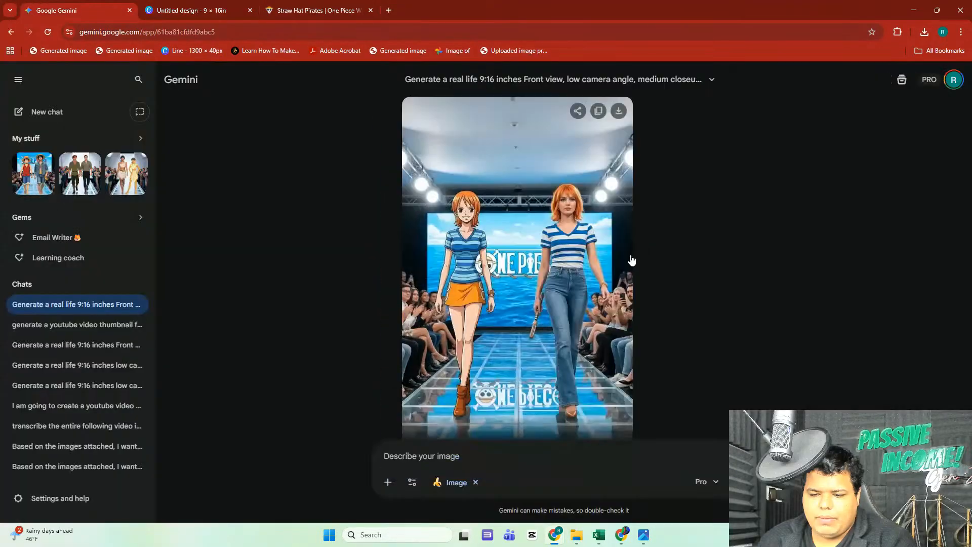
- Find the Roronoa Zoro prompt in the chat, copy it in full and paste it into the prompt box
{"action": "scroll", "coordinate": [619, 254], "scroll_direction": "down", "scroll_amount": 5}
{"action": "scroll", "coordinate": [608, 203], "scroll_direction": "down", "scroll_amount": 5}
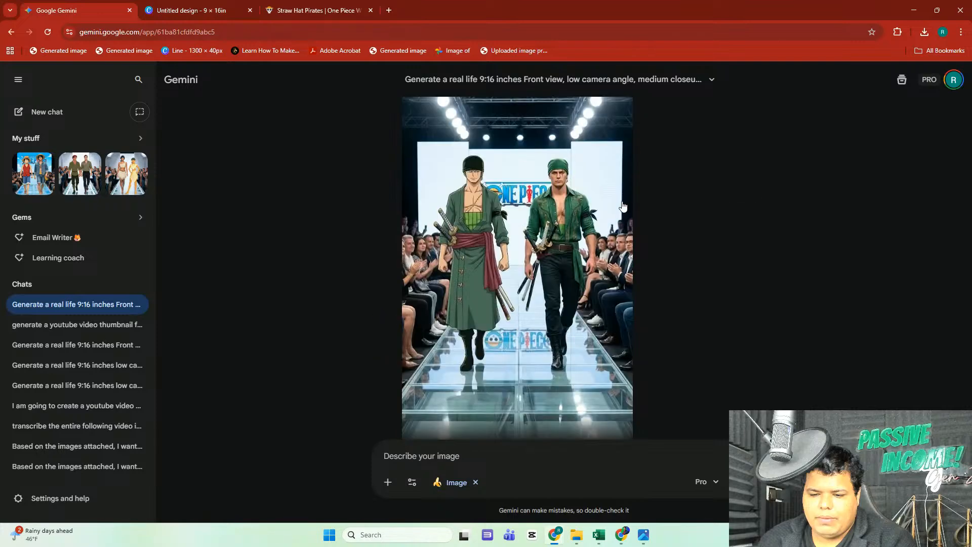
{"action": "scroll", "coordinate": [627, 187], "scroll_direction": "up", "scroll_amount": 3}
{"action": "triple_click", "coordinate": [601, 214]}
{"action": "right_click", "coordinate": [601, 214]}
{"action": "left_click", "coordinate": [611, 223]}
{"action": "left_click", "coordinate": [431, 458]}
{"action": "right_click", "coordinate": [431, 457]}
{"action": "left_click", "coordinate": [446, 341]}
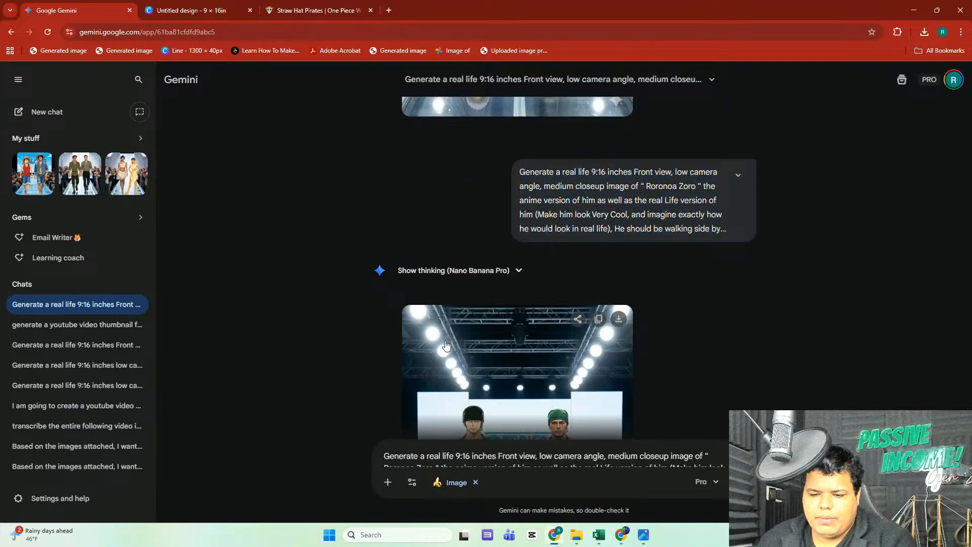
- Replace "Roronoa Zoro" with "Ussop" in the pasted prompt and submit it
{"action": "left_click_drag", "start_coordinate": [433, 396], "coordinate": [389, 396]}
{"action": "key", "text": "BackSpace"}
{"action": "key", "text": "BackSpace"}
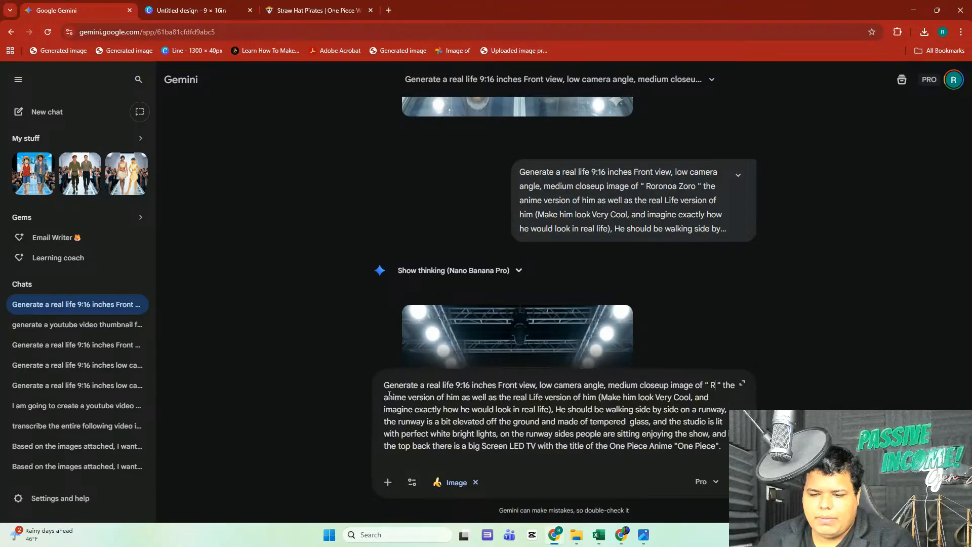
{"action": "type", "text": "Ussop"}
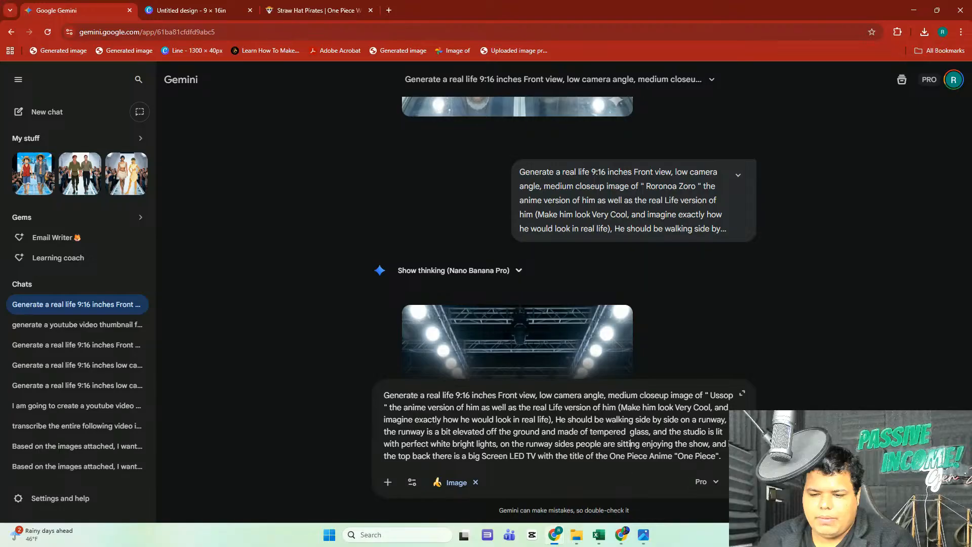
{"action": "left_click", "coordinate": [740, 481]}
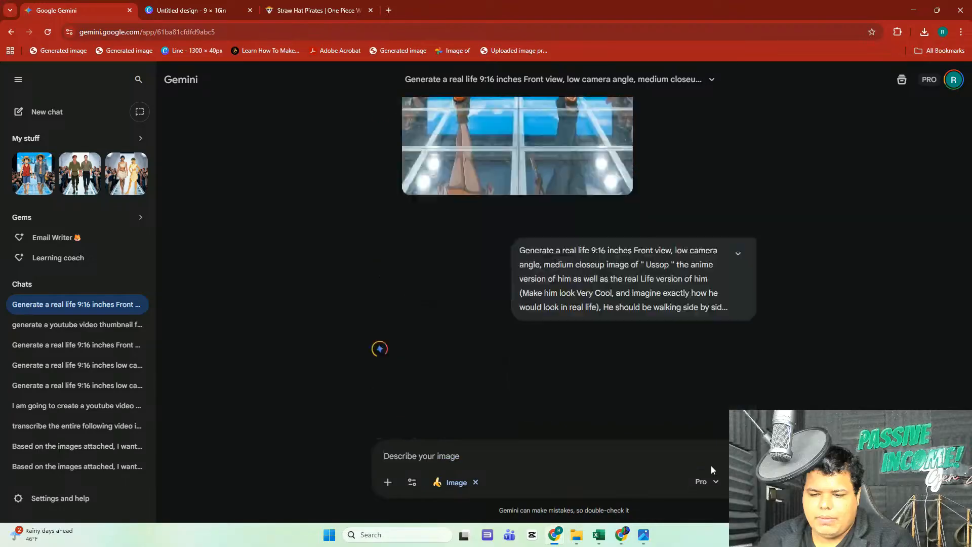
- Switch to the Canva design and review pages 3 and 2
{"action": "left_click", "coordinate": [202, 11]}
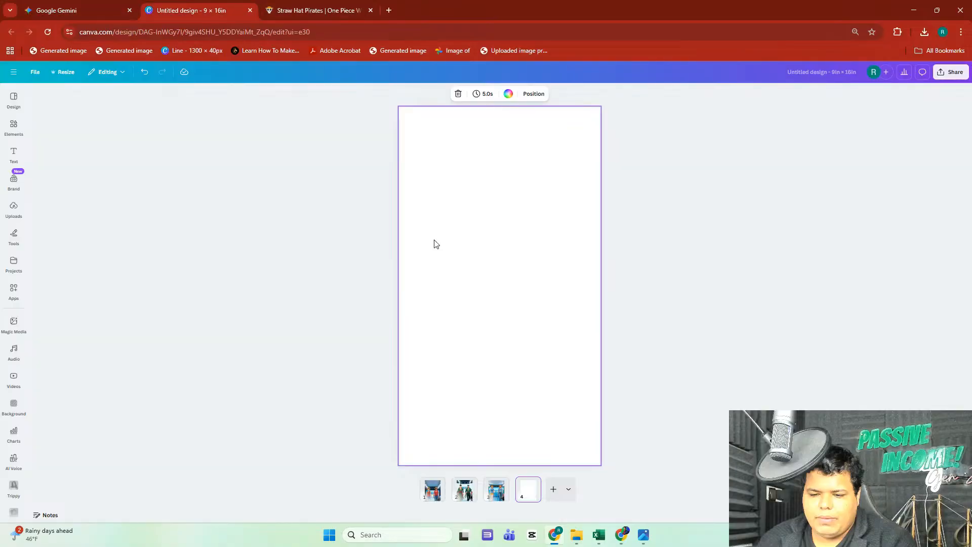
{"action": "left_click", "coordinate": [497, 489]}
{"action": "left_click", "coordinate": [464, 490]}
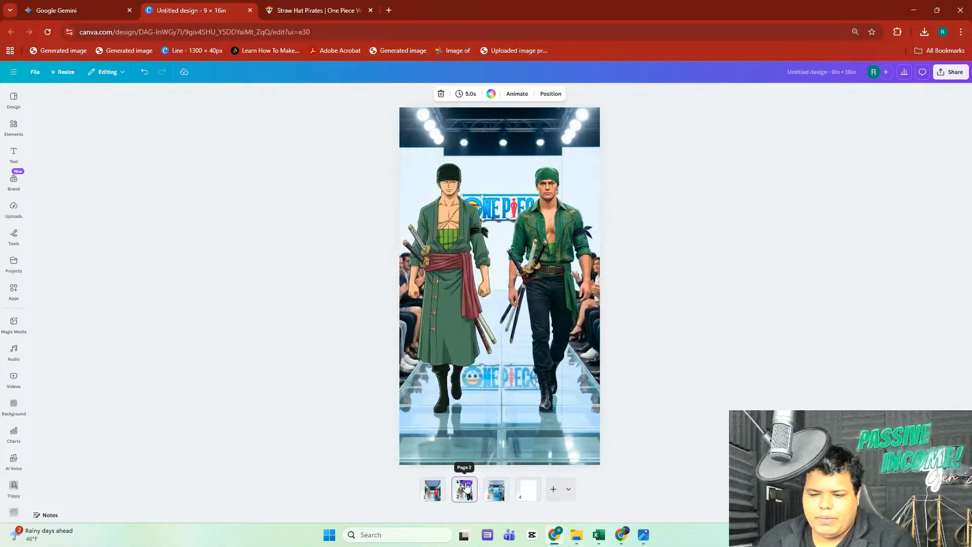
- Review pages 1 to 3 of the Canva design and go to the blank page 4
{"action": "left_click", "coordinate": [439, 489]}
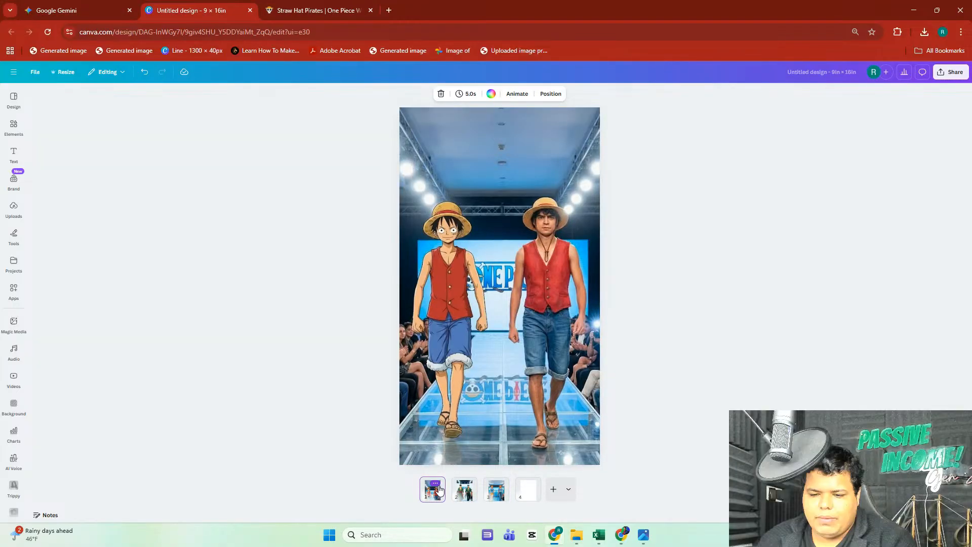
{"action": "left_click", "coordinate": [463, 489]}
{"action": "left_click", "coordinate": [429, 491]}
{"action": "left_click", "coordinate": [496, 492]}
{"action": "left_click", "coordinate": [526, 490]}
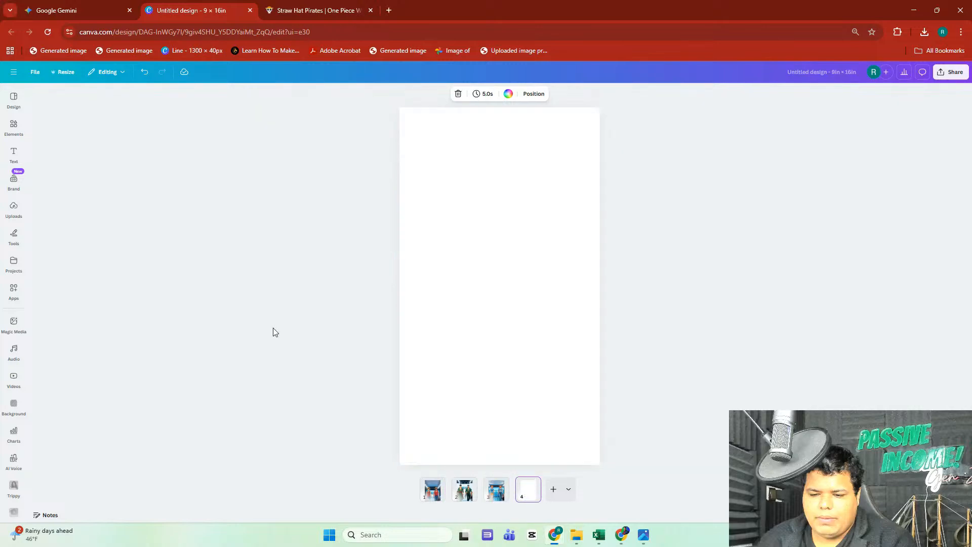
- Check the Ussop image generation in Gemini, look at the wiki's Straw Hat crew table and return to Gemini
{"action": "left_click", "coordinate": [124, 6]}
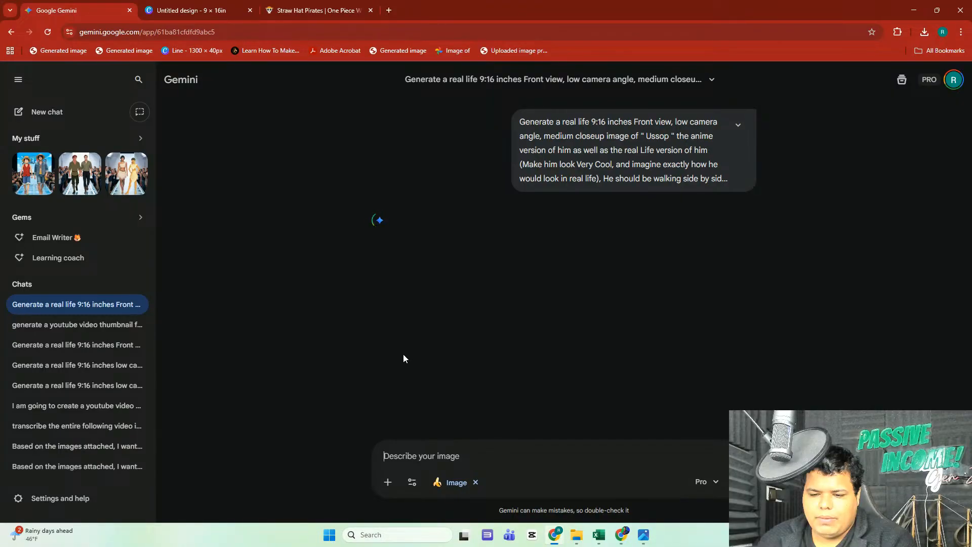
{"action": "left_click", "coordinate": [290, 4]}
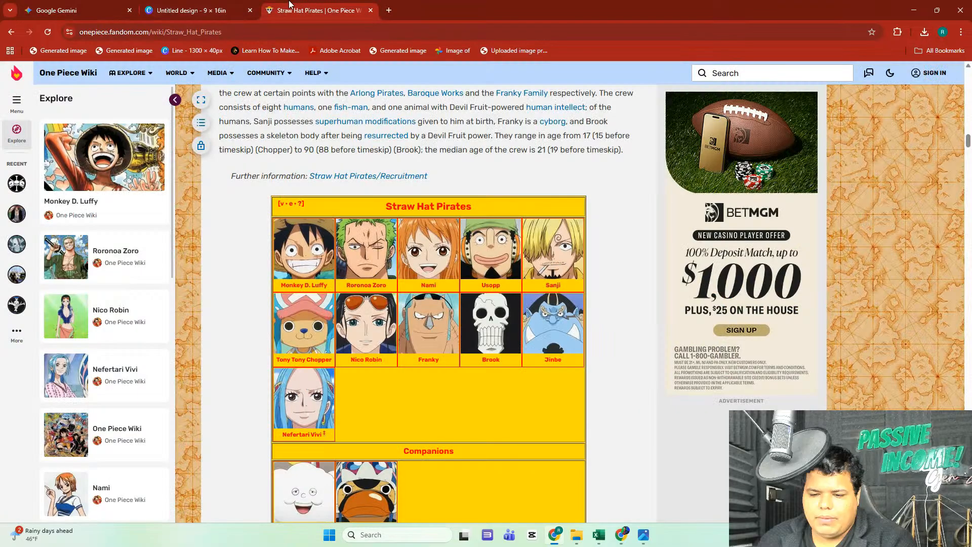
{"action": "left_click", "coordinate": [68, 5]}
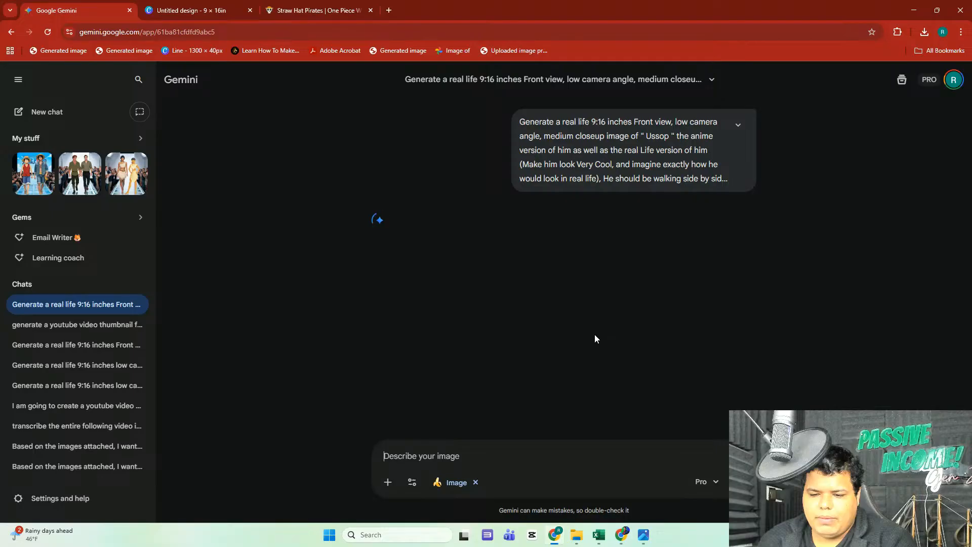
- Reload the Gemini chat, copy the full Roronoa Zoro prompt and paste it into the prompt box
{"action": "left_click", "coordinate": [545, 27]}
{"action": "key", "text": "Return"}
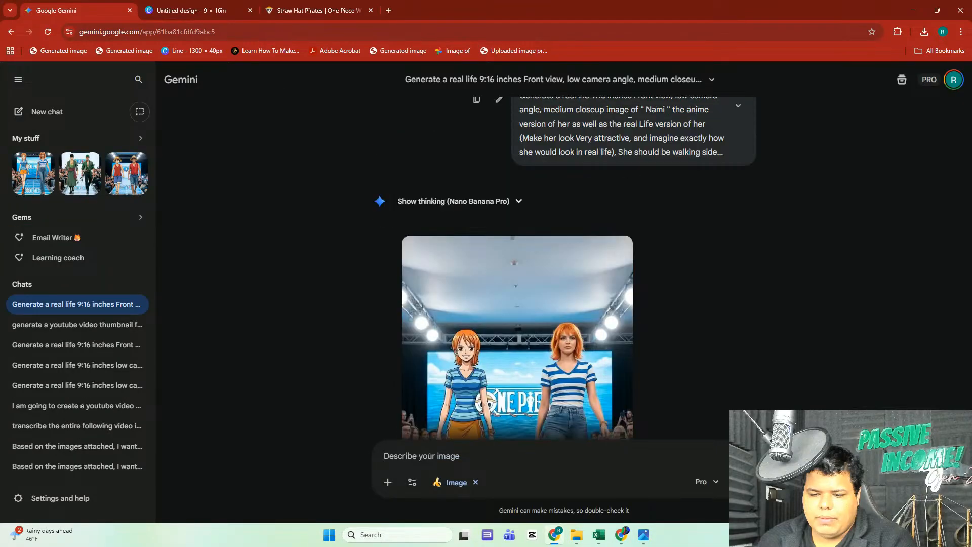
{"action": "scroll", "coordinate": [633, 147], "scroll_direction": "up", "scroll_amount": 17}
{"action": "scroll", "coordinate": [581, 280], "scroll_direction": "down", "scroll_amount": 6}
{"action": "scroll", "coordinate": [582, 228], "scroll_direction": "up", "scroll_amount": 1}
{"action": "triple_click", "coordinate": [588, 179]}
{"action": "right_click", "coordinate": [588, 179]}
{"action": "left_click", "coordinate": [602, 189]}
{"action": "right_click", "coordinate": [403, 455]}
{"action": "left_click", "coordinate": [422, 342]}
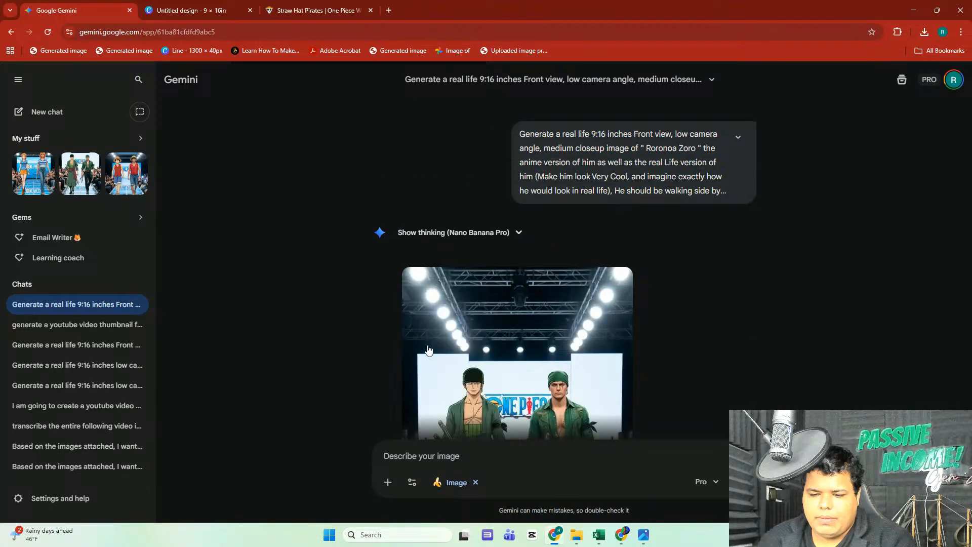
- Change the character name in the pasted prompt from "Roronoa Zoro" to "Ussop" and submit it
{"action": "double_click", "coordinate": [425, 396]}
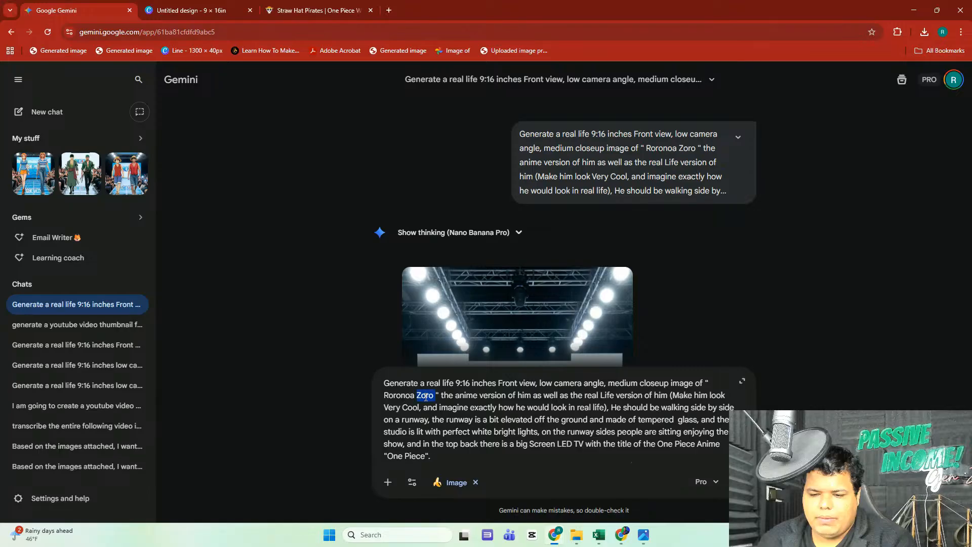
{"action": "key", "text": "BackSpace"}
{"action": "double_click", "coordinate": [392, 394]}
{"action": "type", "text": "Ussop"}
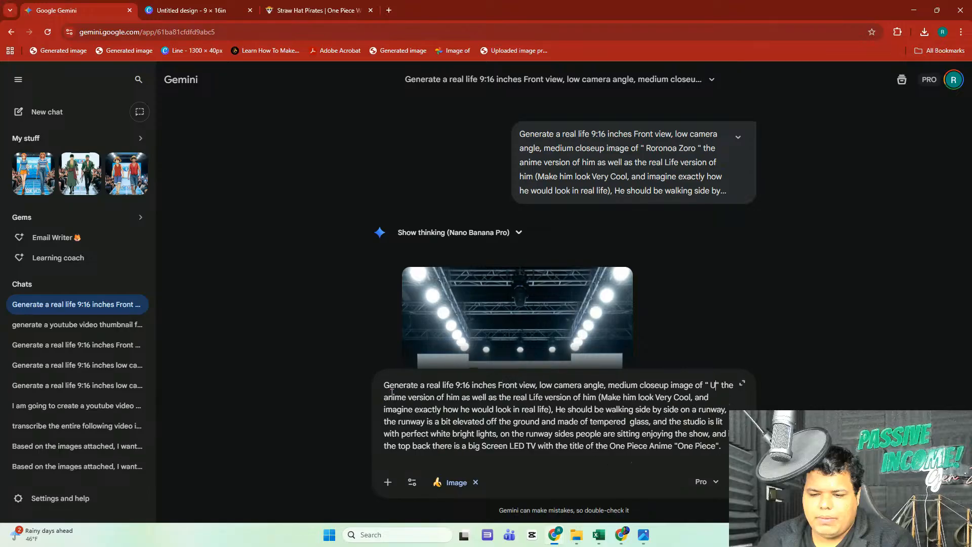
{"action": "left_click", "coordinate": [724, 486]}
- Open Google in a new browser tab and search for "llm hallucination"
{"action": "left_click", "coordinate": [389, 10]}
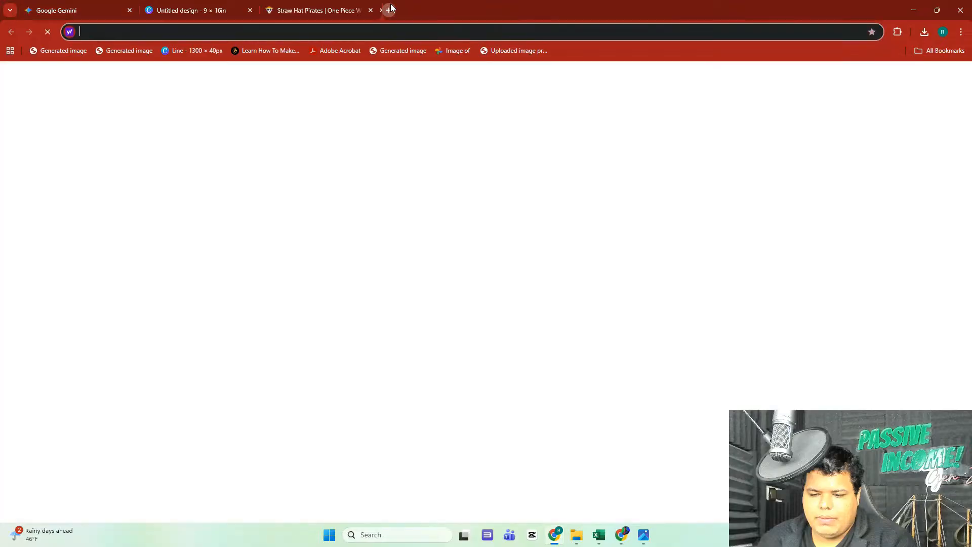
{"action": "type", "text": "google.com"}
{"action": "key", "text": "Return"}
{"action": "type", "text": "LLM"}
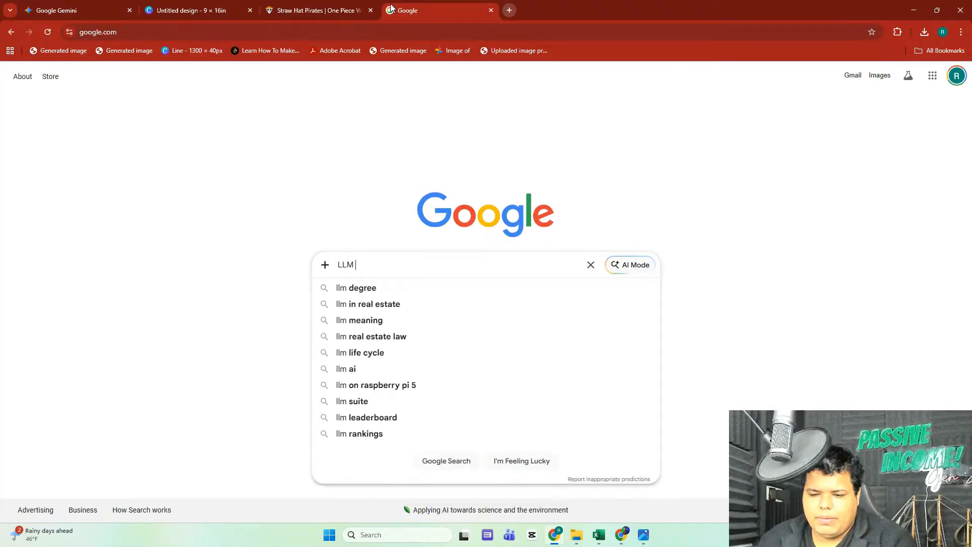
{"action": "type", "text": " Halluci"}
{"action": "key", "text": "Down"}
{"action": "key", "text": "Return"}
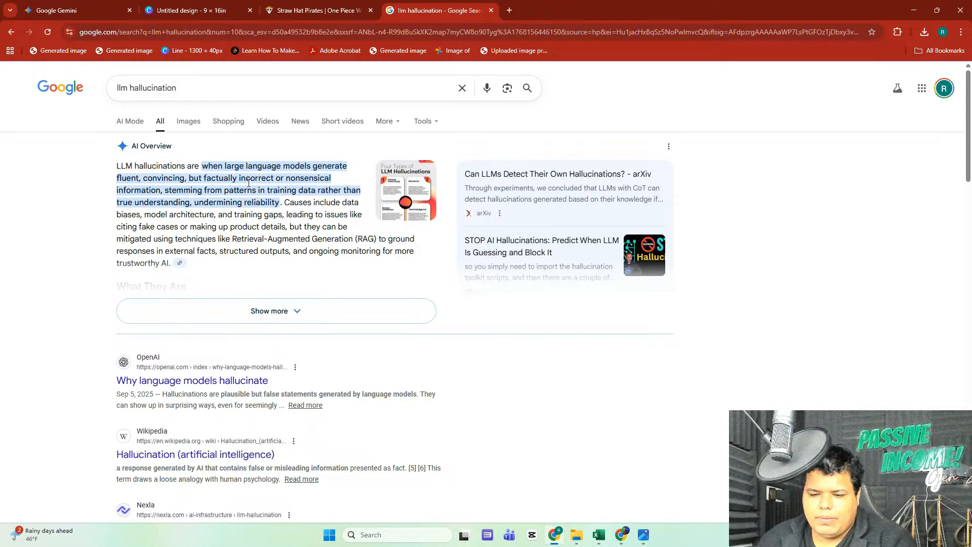
- Browse the image results for LLM hallucination and close the search tab
{"action": "left_click", "coordinate": [190, 121]}
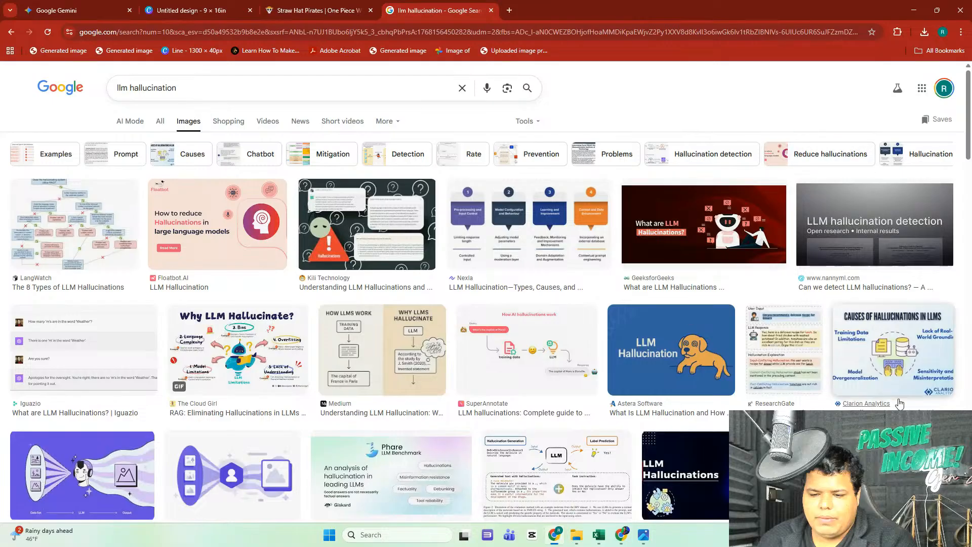
{"action": "scroll", "coordinate": [900, 392], "scroll_direction": "down", "scroll_amount": 1}
{"action": "scroll", "coordinate": [900, 392], "scroll_direction": "down", "scroll_amount": 5}
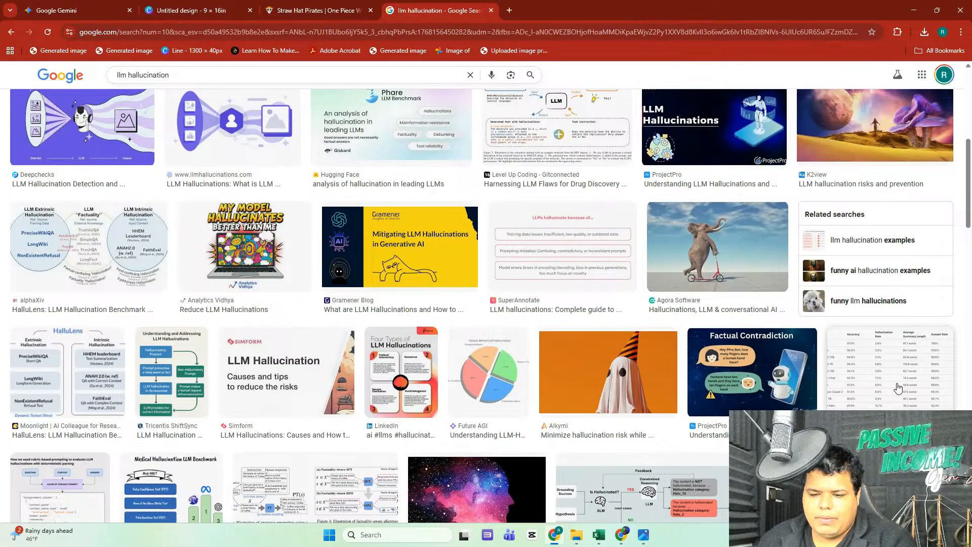
{"action": "scroll", "coordinate": [900, 389], "scroll_direction": "up", "scroll_amount": 1}
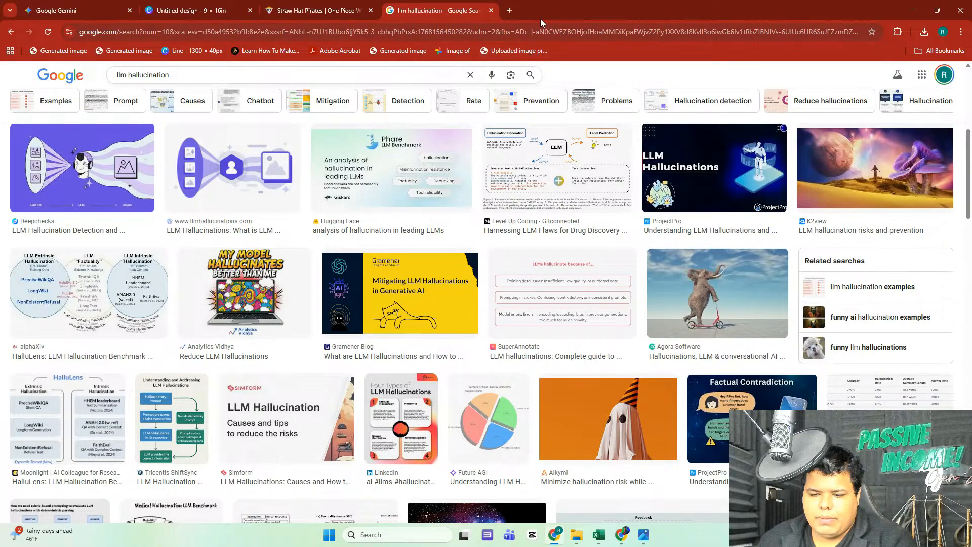
{"action": "left_click", "coordinate": [491, 10]}
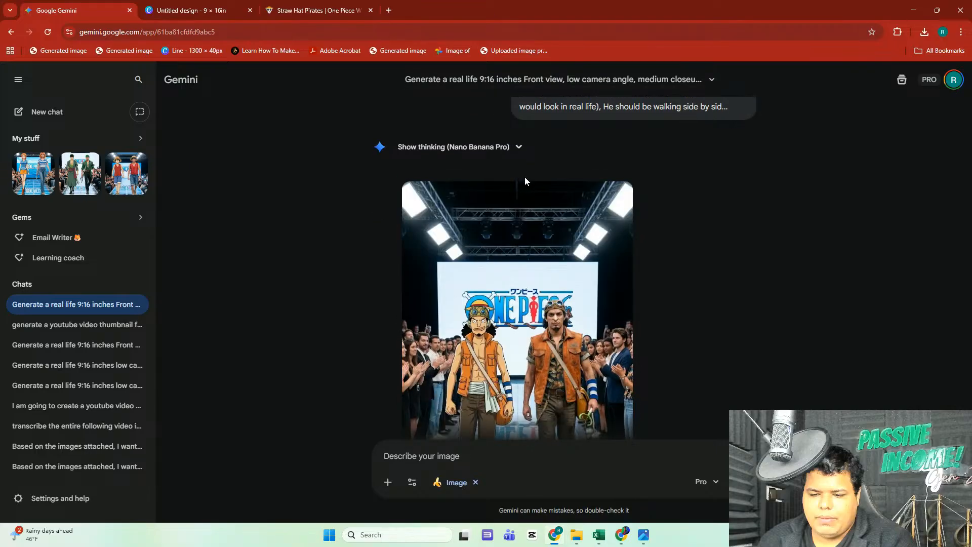
- Open the generated Ussop image in Gemini, copy it and paste it onto blank page 4 of the Canva design
{"action": "left_click", "coordinate": [524, 225]}
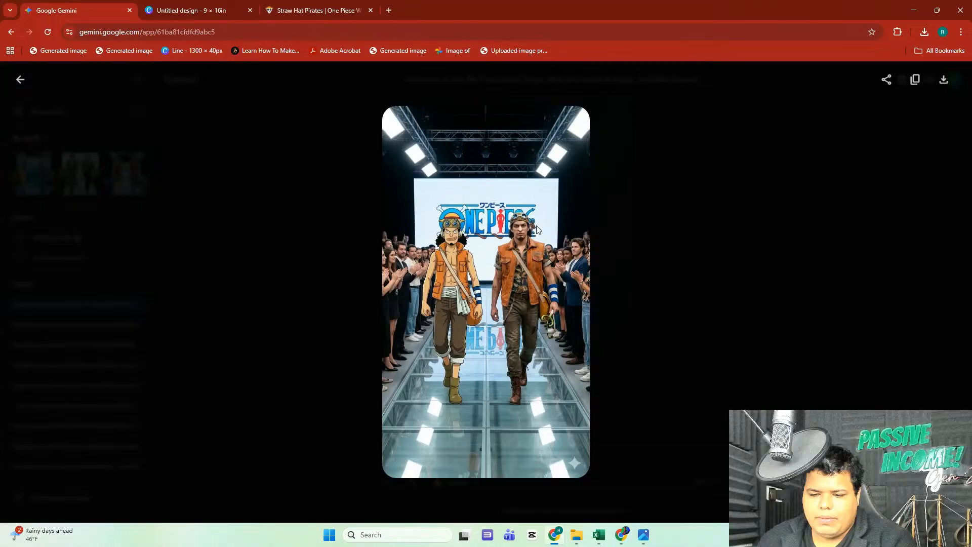
{"action": "right_click", "coordinate": [459, 238]}
{"action": "left_click", "coordinate": [484, 280]}
{"action": "key", "text": "ctrl+Tab"}
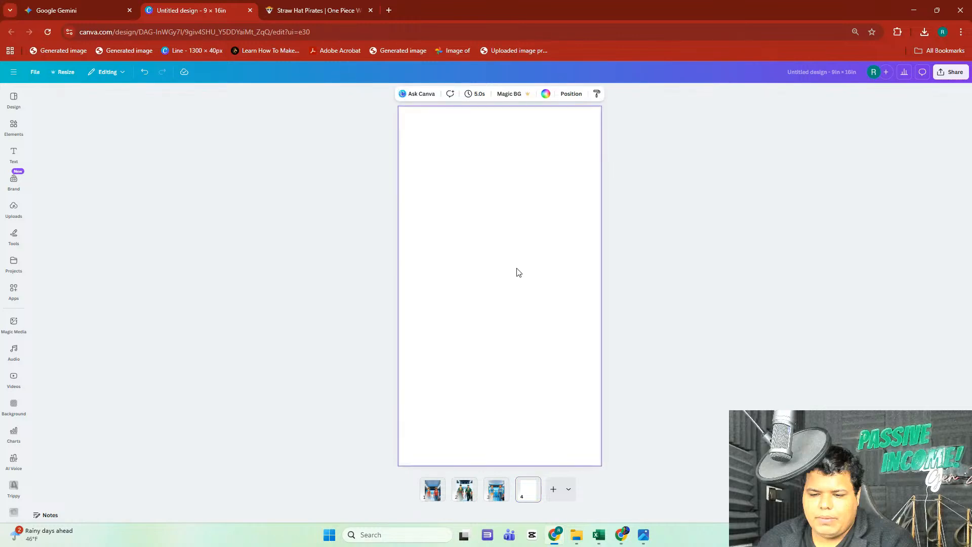
{"action": "key", "text": "ctrl+v"}
- Enlarge the Ussop image beyond the page edges and centre it horizontally so it fills page 4
{"action": "left_click_drag", "start_coordinate": [563, 396], "coordinate": [709, 460]}
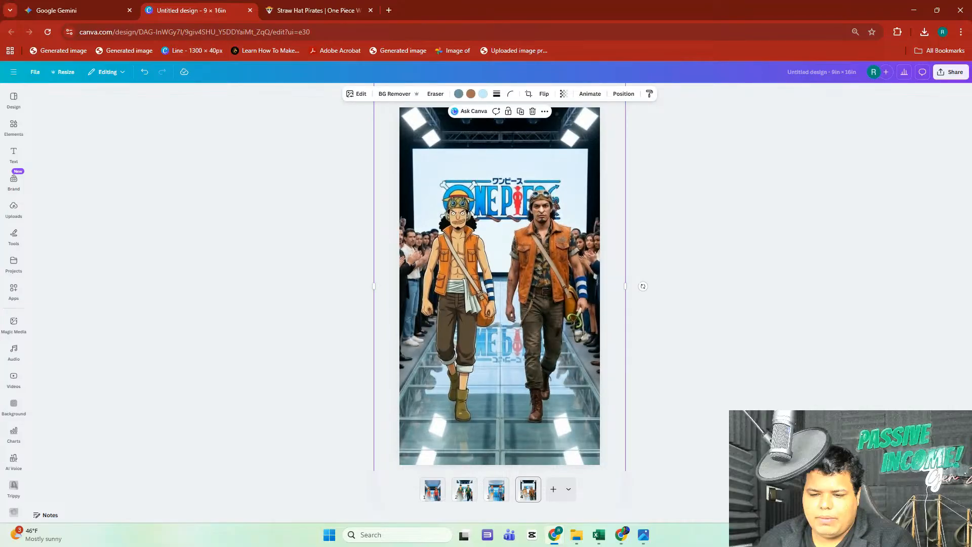
{"action": "key", "text": "ctrl+z"}
{"action": "left_click_drag", "start_coordinate": [598, 113], "coordinate": [628, 114]}
{"action": "left_click_drag", "start_coordinate": [520, 244], "coordinate": [517, 244]}
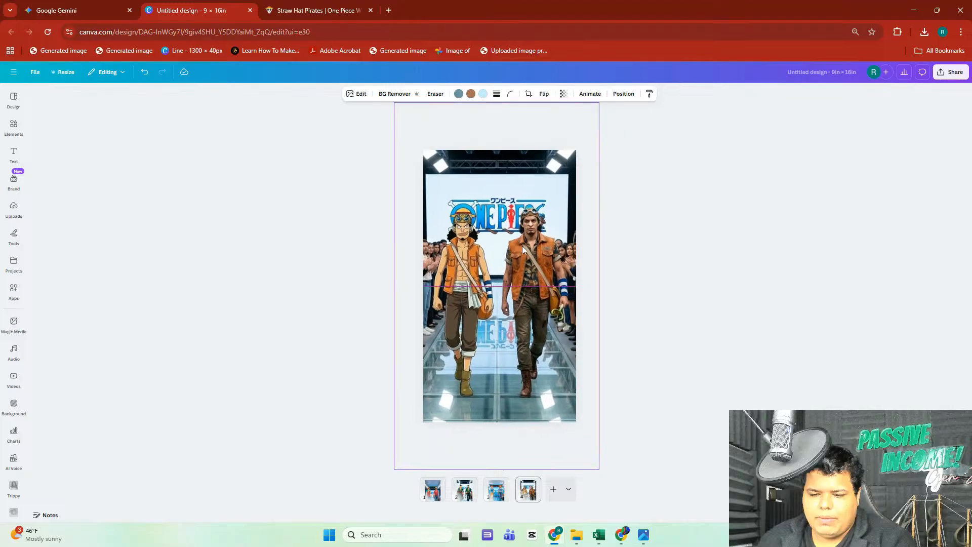
{"action": "left_click", "coordinate": [656, 291]}
{"action": "left_click", "coordinate": [536, 332]}
{"action": "left_click_drag", "start_coordinate": [535, 341], "coordinate": [511, 337]}
{"action": "left_click", "coordinate": [649, 347]}
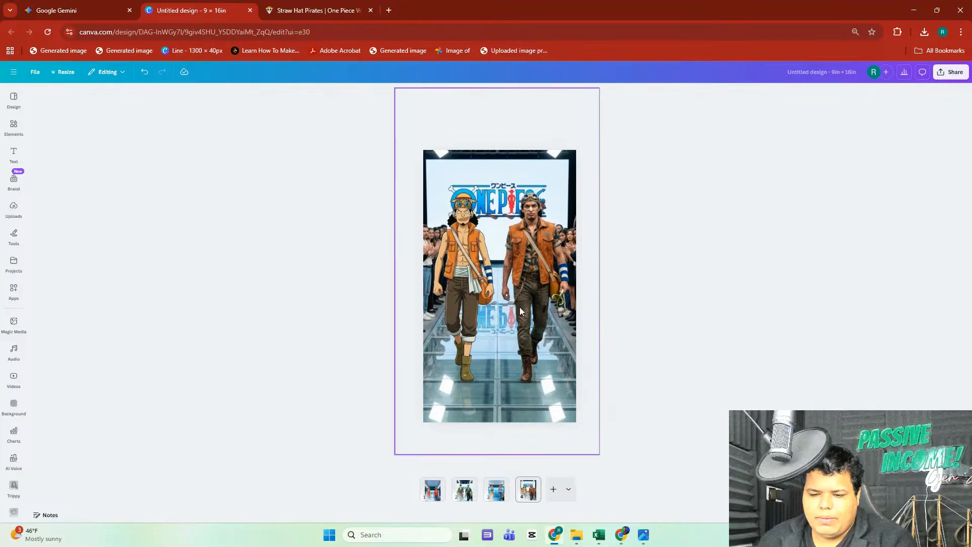
{"action": "left_click_drag", "start_coordinate": [499, 292], "coordinate": [487, 278]}
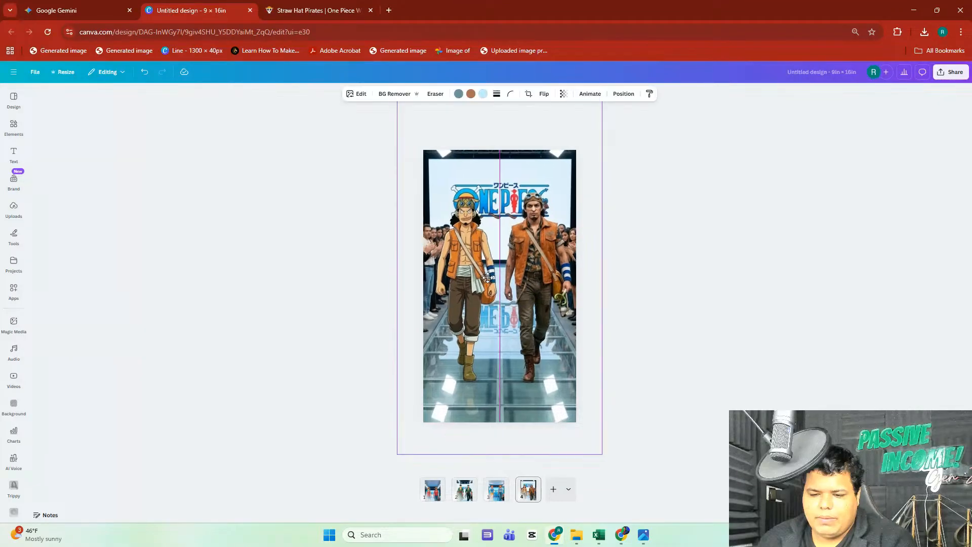
{"action": "left_click", "coordinate": [694, 341]}
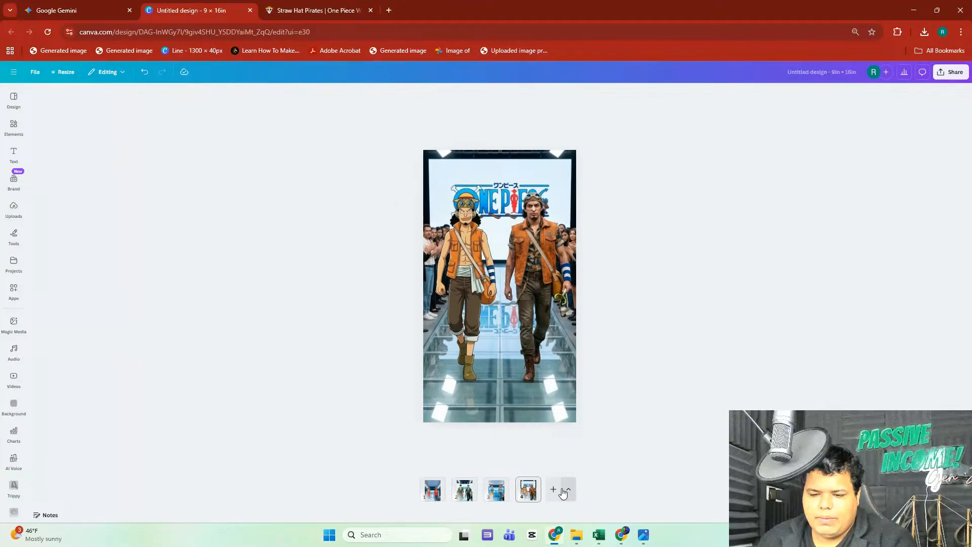
- Add a blank fifth page to the Canva design, switch to Gemini and close the enlarged Ussop image
{"action": "left_click", "coordinate": [553, 489]}
{"action": "left_click", "coordinate": [100, 4]}
{"action": "left_click", "coordinate": [669, 224]}
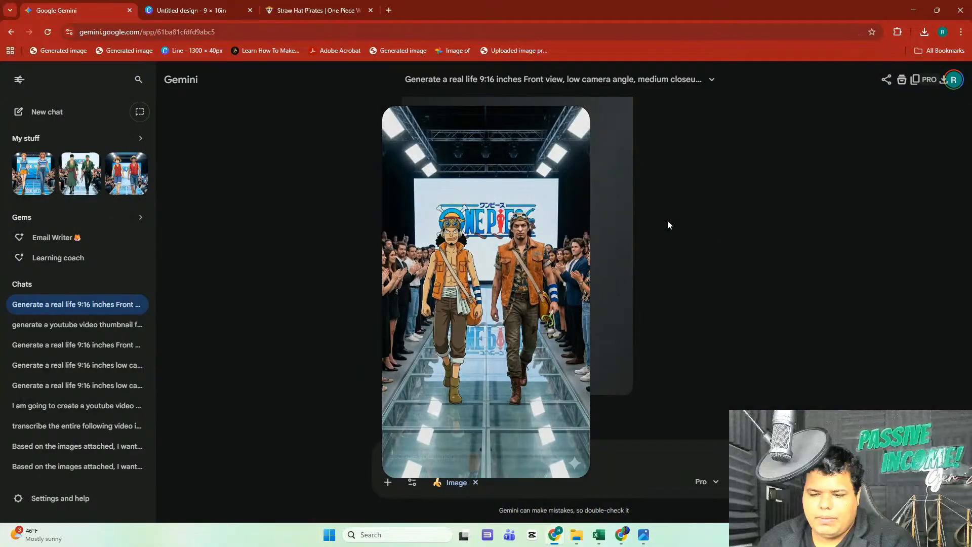
{"action": "right_click", "coordinate": [440, 451]}
{"action": "left_click", "coordinate": [457, 336]}
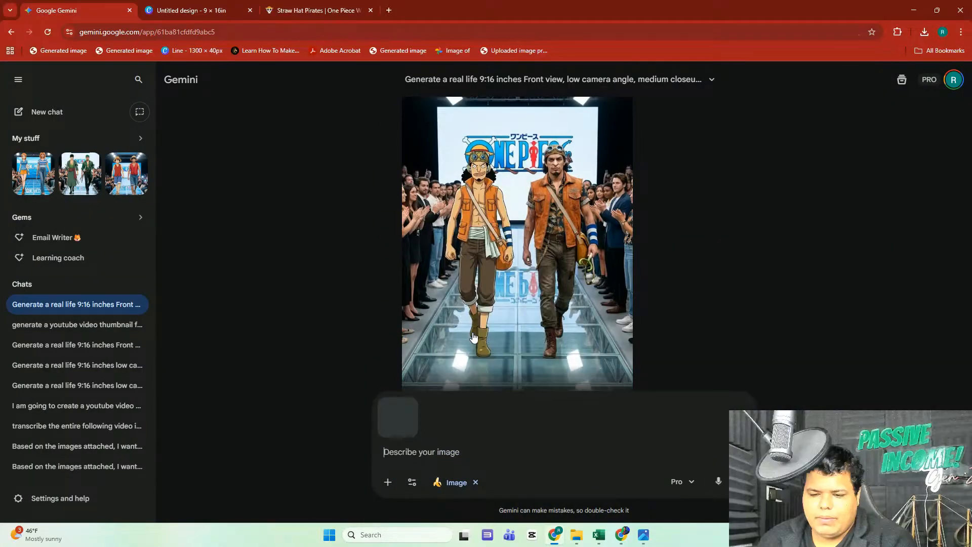
{"action": "left_click", "coordinate": [464, 414]}
{"action": "left_click", "coordinate": [657, 228]}
{"action": "left_click", "coordinate": [408, 411]}
- Copy the Ussop prompt into the prompt box, replace "Ussop" with "Sanji" and submit it
{"action": "scroll", "coordinate": [645, 245], "scroll_direction": "up", "scroll_amount": 6}
{"action": "triple_click", "coordinate": [622, 196]}
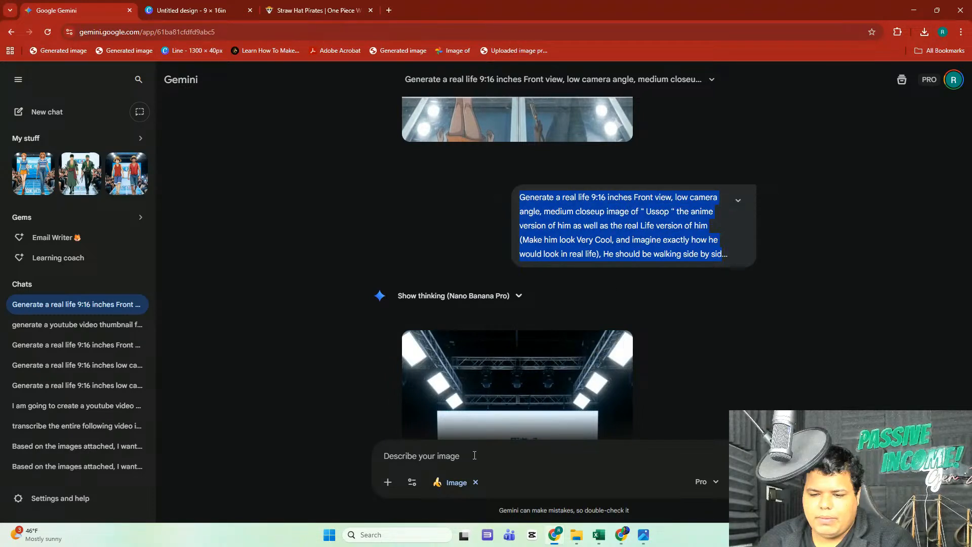
{"action": "right_click", "coordinate": [464, 458]}
{"action": "left_click", "coordinate": [496, 343]}
{"action": "double_click", "coordinate": [722, 395]}
{"action": "type", "text": "Sanji"}
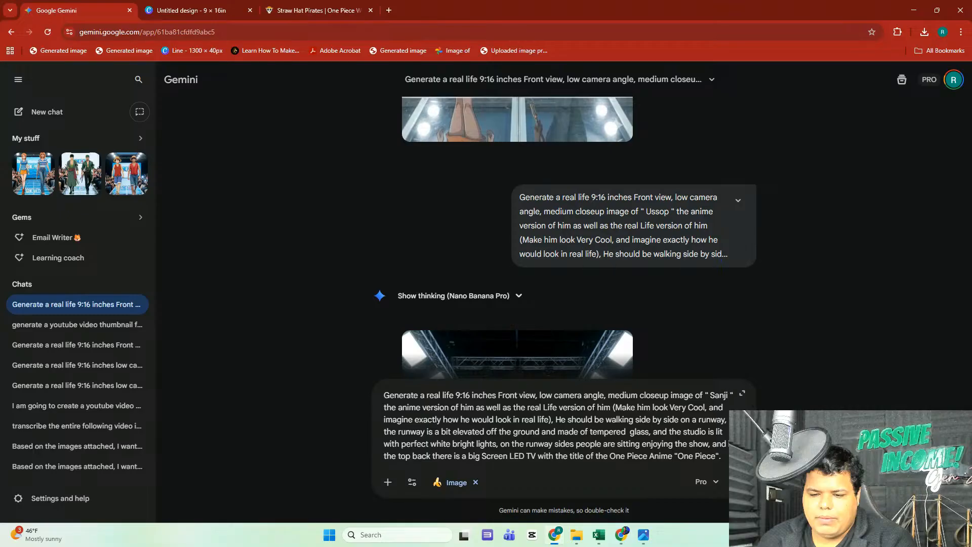
{"action": "key", "text": "Return"}
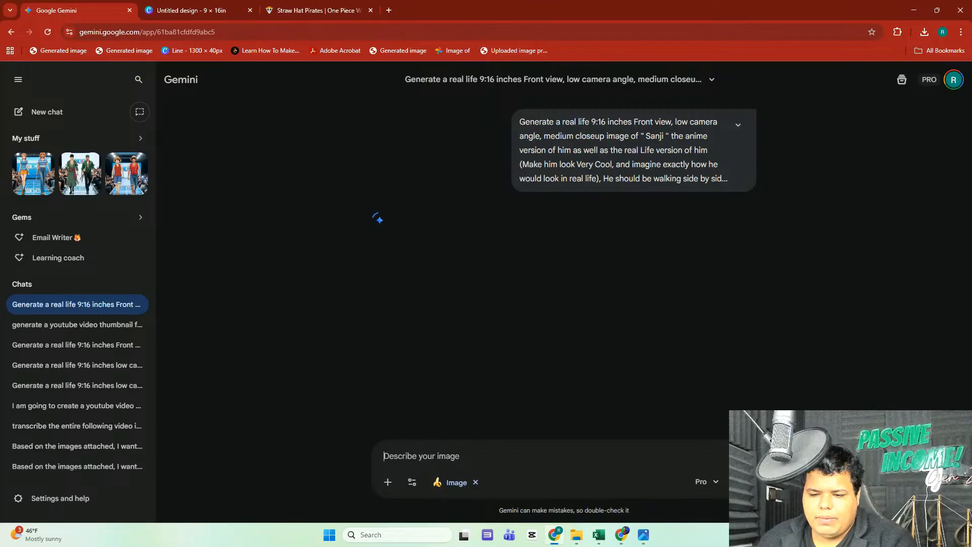
- Copy the submitted Sanji prompt and reload the Gemini chat page
{"action": "triple_click", "coordinate": [619, 136]}
{"action": "right_click", "coordinate": [628, 156]}
{"action": "left_click", "coordinate": [650, 170]}
{"action": "left_click", "coordinate": [597, 32]}
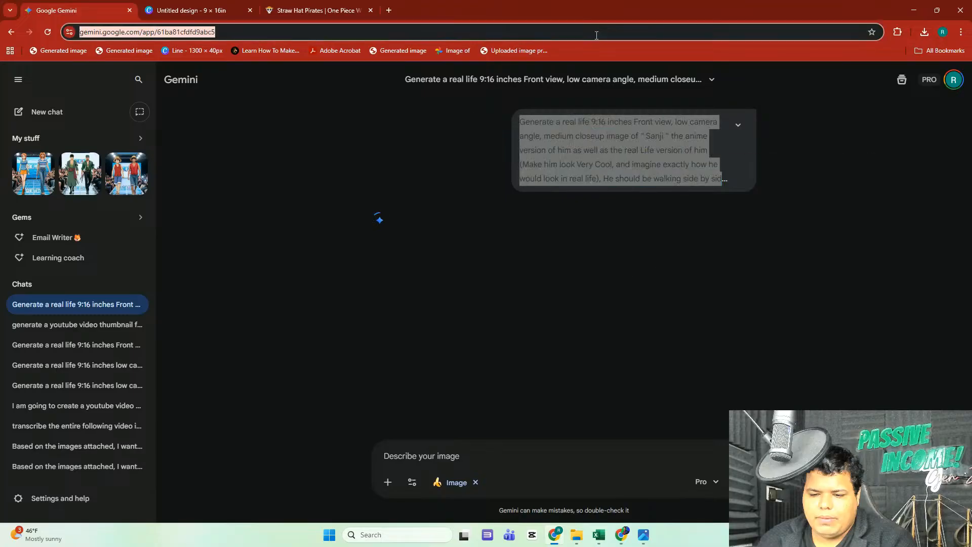
{"action": "key", "text": "Return"}
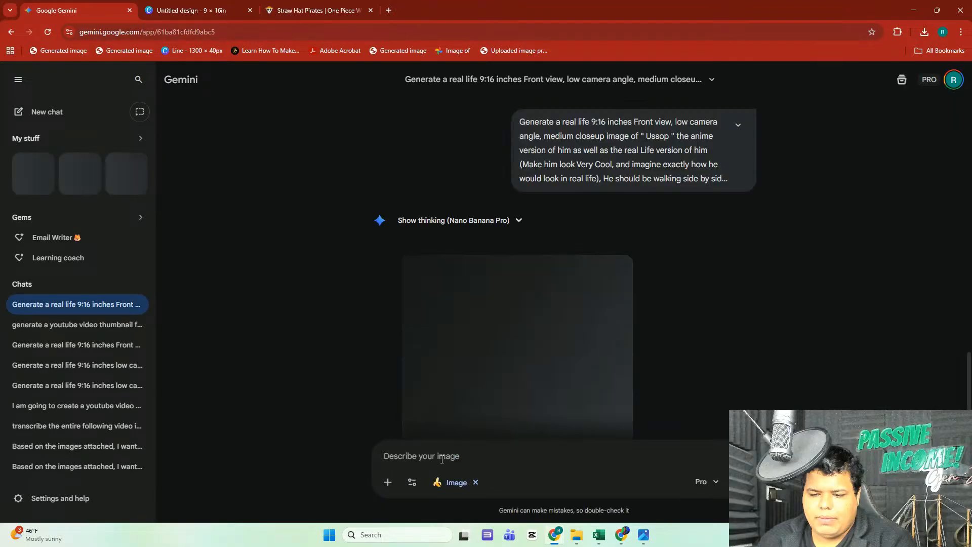
- Paste the copied Sanji prompt into the prompt box below the Ussop image and submit it again
{"action": "scroll", "coordinate": [498, 357], "scroll_direction": "down", "scroll_amount": 5}
{"action": "right_click", "coordinate": [451, 247]}
{"action": "right_click", "coordinate": [417, 450]}
{"action": "right_click", "coordinate": [405, 466]}
{"action": "right_click", "coordinate": [402, 460]}
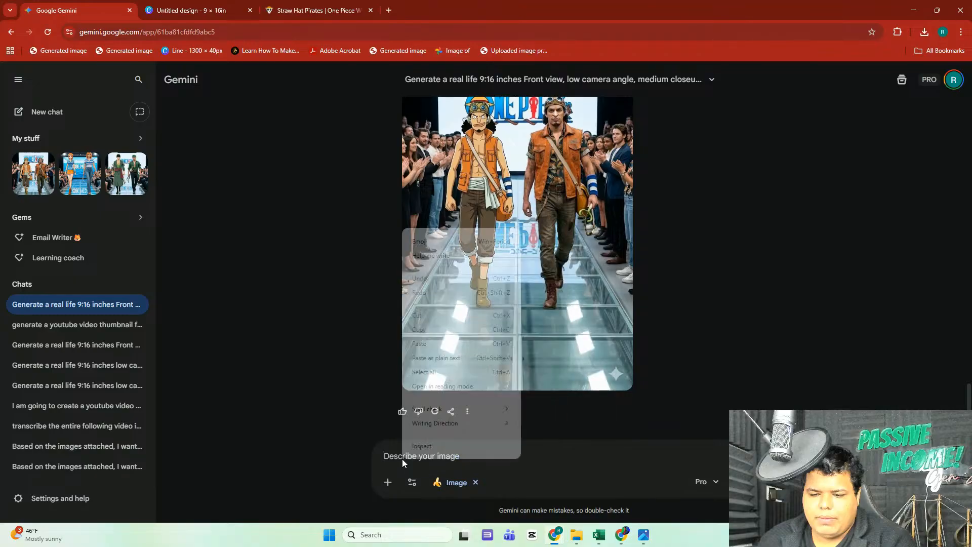
{"action": "left_click", "coordinate": [425, 344]}
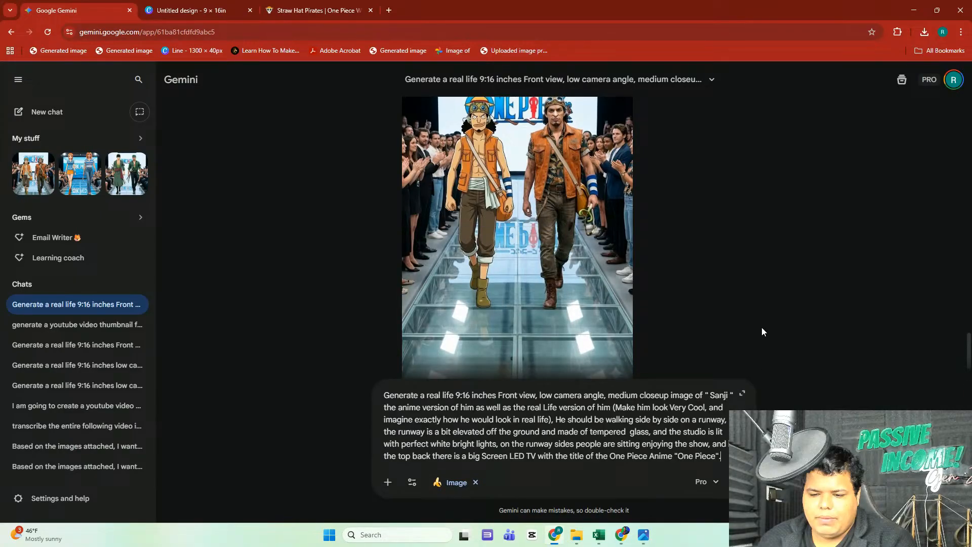
{"action": "key", "text": "Return"}
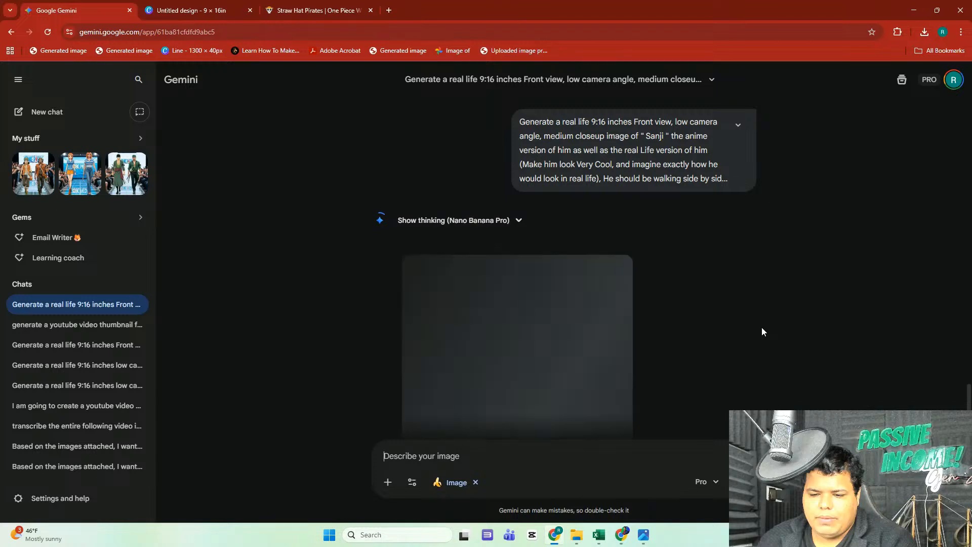
- Enlarge the generated Sanji runway image in Gemini and copy the image
{"action": "left_click", "coordinate": [530, 256]}
{"action": "right_click", "coordinate": [514, 242]}
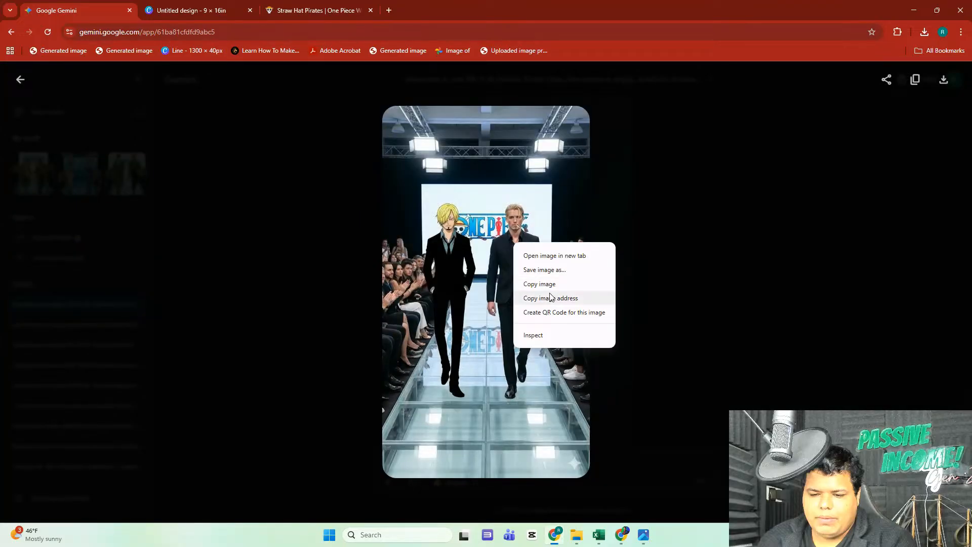
{"action": "left_click", "coordinate": [544, 284]}
{"action": "left_click", "coordinate": [688, 284]}
- Switch to Canva, paste the Sanji image onto page 5 enlarged to fill it, and add a blank sixth page
{"action": "left_click", "coordinate": [235, 6]}
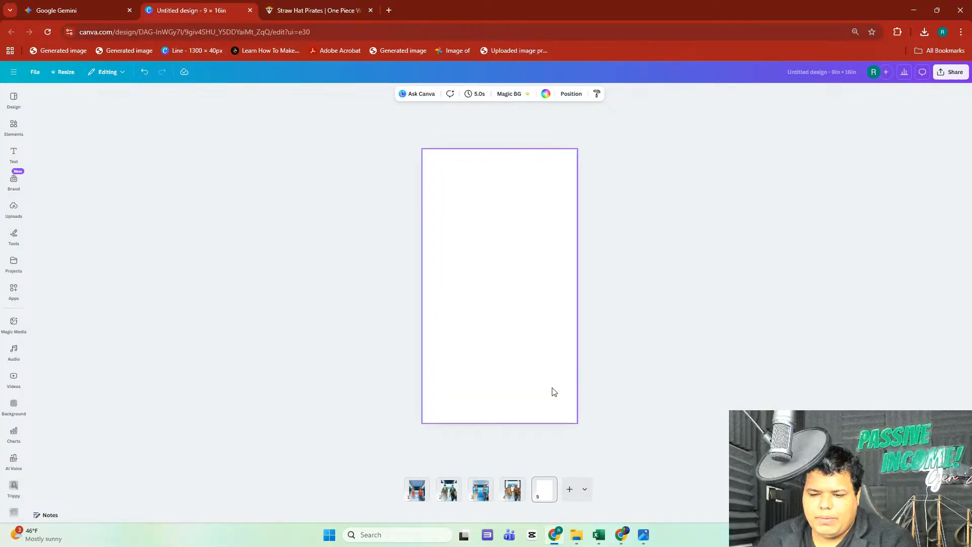
{"action": "key", "text": "ctrl+v"}
{"action": "left_click_drag", "start_coordinate": [546, 370], "coordinate": [689, 455]}
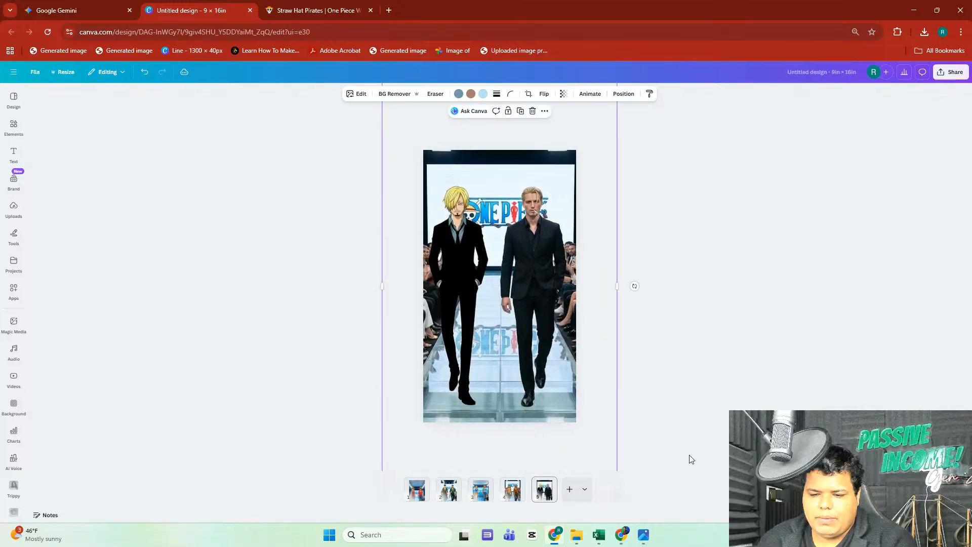
{"action": "left_click", "coordinate": [679, 369]}
{"action": "left_click", "coordinate": [570, 490]}
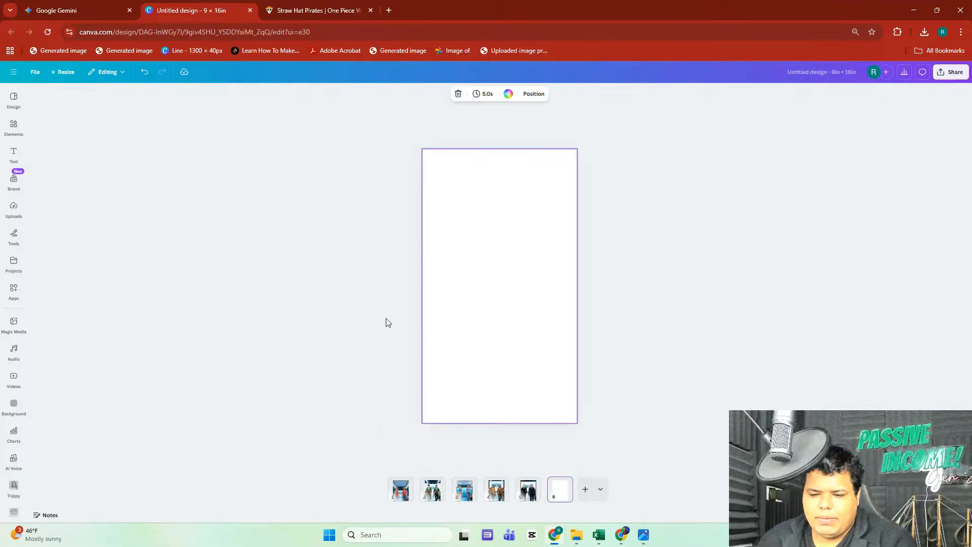
- Switch to Gemini, copy the submitted Sanji prompt and reload the chat page
{"action": "key", "text": "ctrl+1"}
{"action": "scroll", "coordinate": [569, 277], "scroll_direction": "up", "scroll_amount": 3}
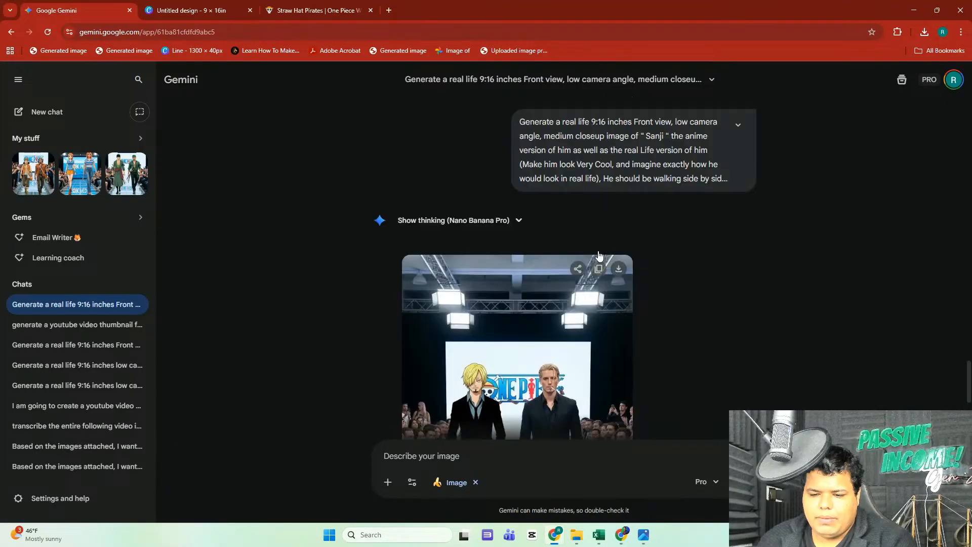
{"action": "triple_click", "coordinate": [673, 151]}
{"action": "right_click", "coordinate": [673, 151]}
{"action": "left_click", "coordinate": [690, 164]}
{"action": "left_click", "coordinate": [462, 32]}
{"action": "left_click", "coordinate": [278, 8]}
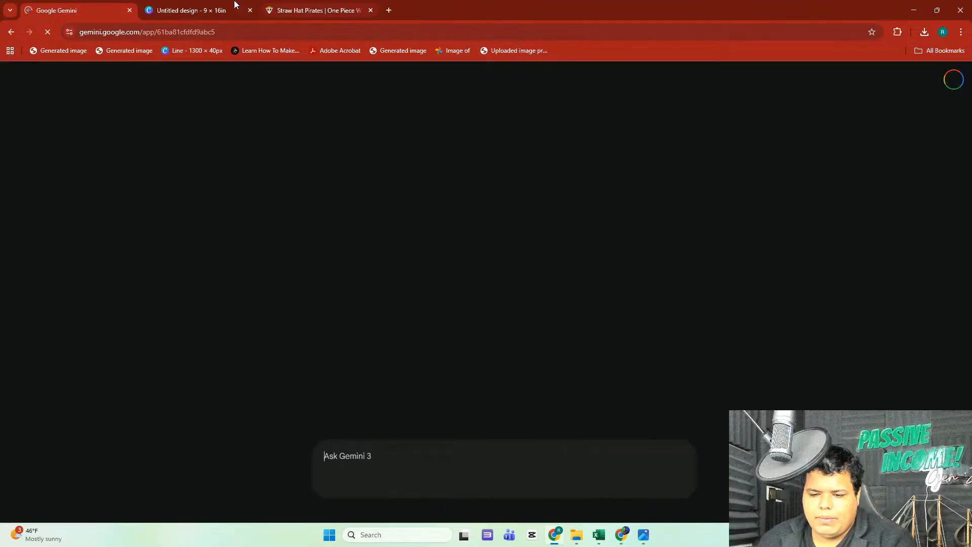
{"action": "left_click", "coordinate": [126, 4]}
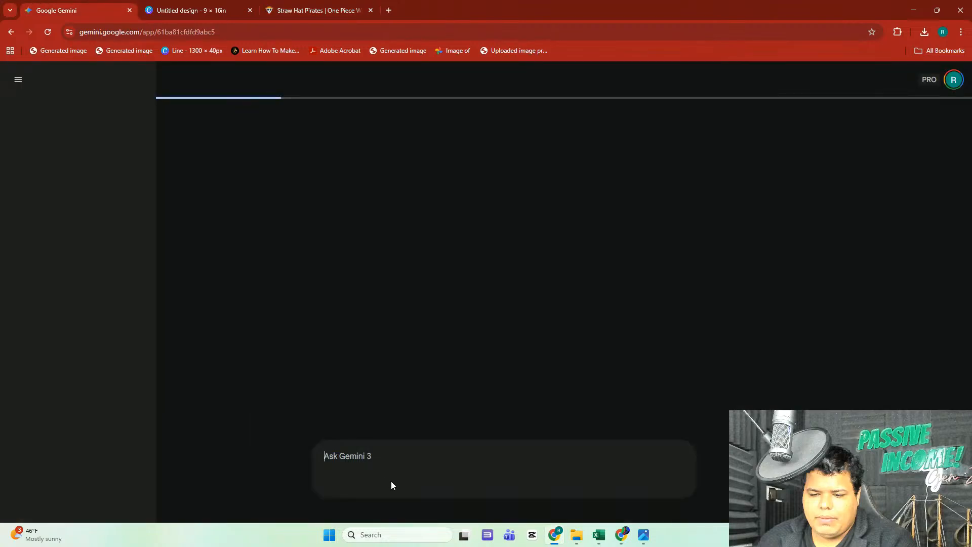
- Paste the Sanji prompt into the prompt box, replace "Sanji" with "Tony Tony Chopper" and submit it
{"action": "right_click", "coordinate": [416, 457]}
{"action": "left_click", "coordinate": [445, 342]}
{"action": "double_click", "coordinate": [716, 395]}
{"action": "type", "text": "To"}
{"action": "type", "text": "ny Ton"}
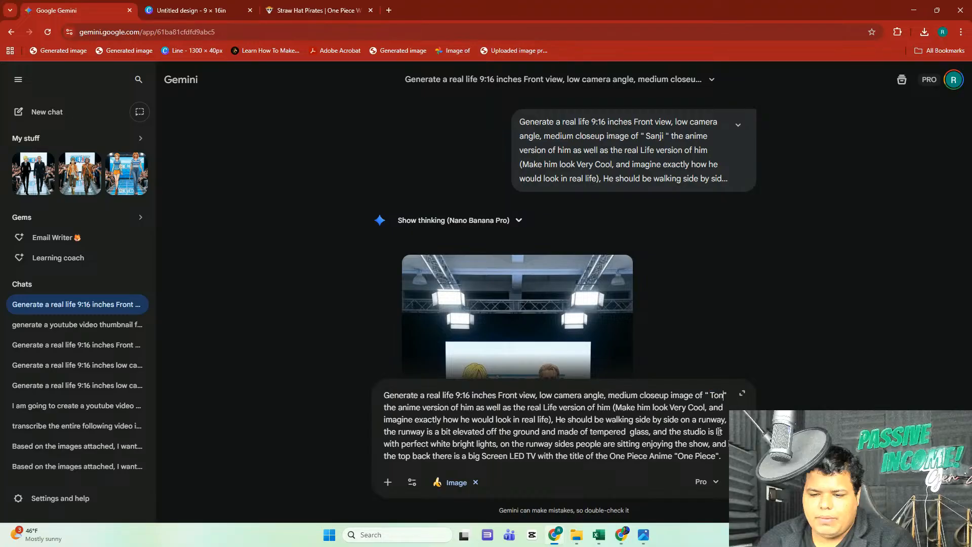
{"action": "type", "text": "y "}
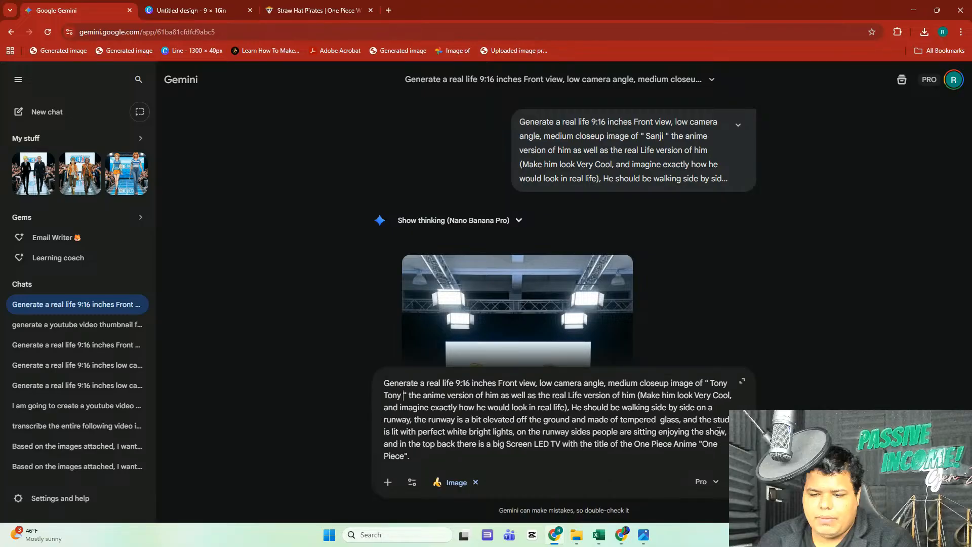
{"action": "type", "text": "Chopper"}
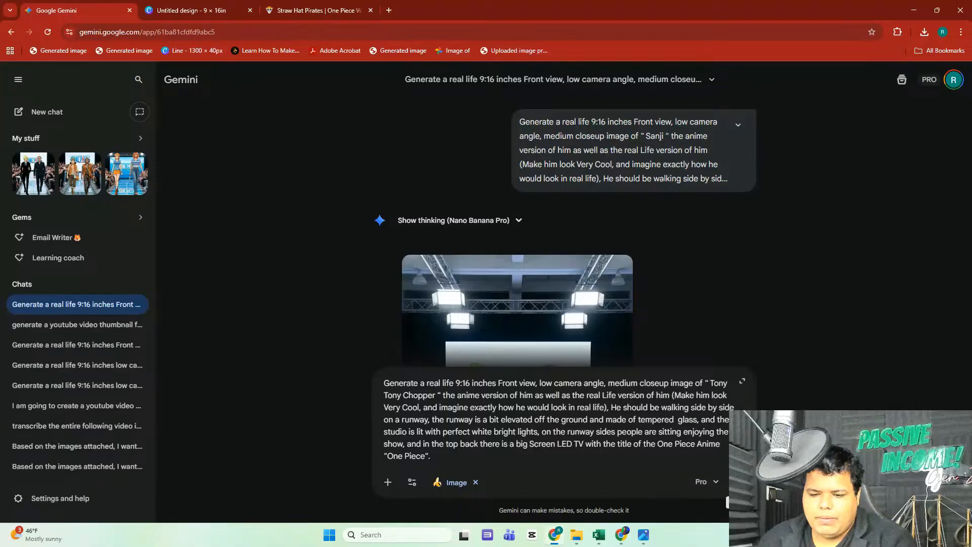
{"action": "key", "text": "Return"}
{"action": "triple_click", "coordinate": [521, 512]}
{"action": "double_click", "coordinate": [524, 511]}
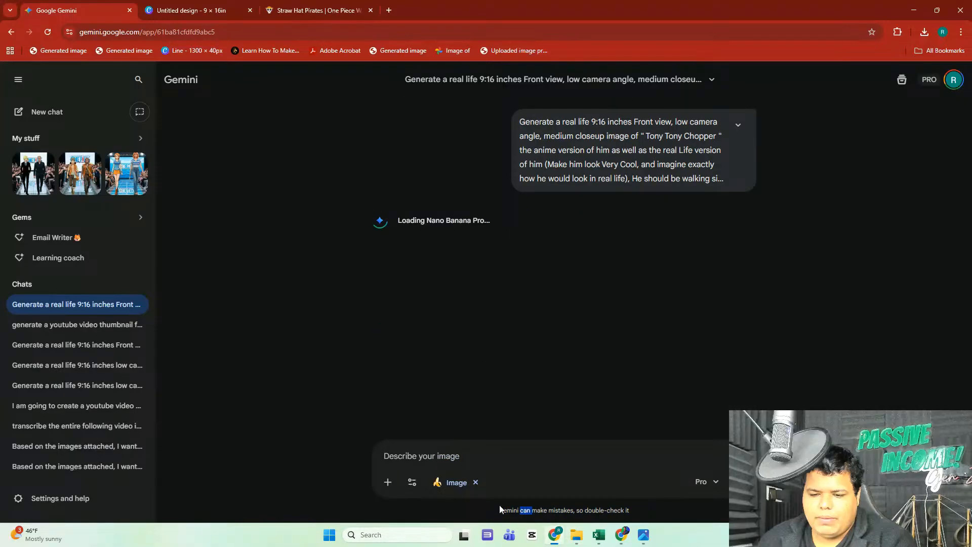
{"action": "double_click", "coordinate": [510, 511]}
{"action": "left_click", "coordinate": [510, 512]}
{"action": "left_click", "coordinate": [314, 10]}
- Switch to Canva and apply Auto-adjust to the Sanji image on page 5
{"action": "left_click", "coordinate": [238, 4]}
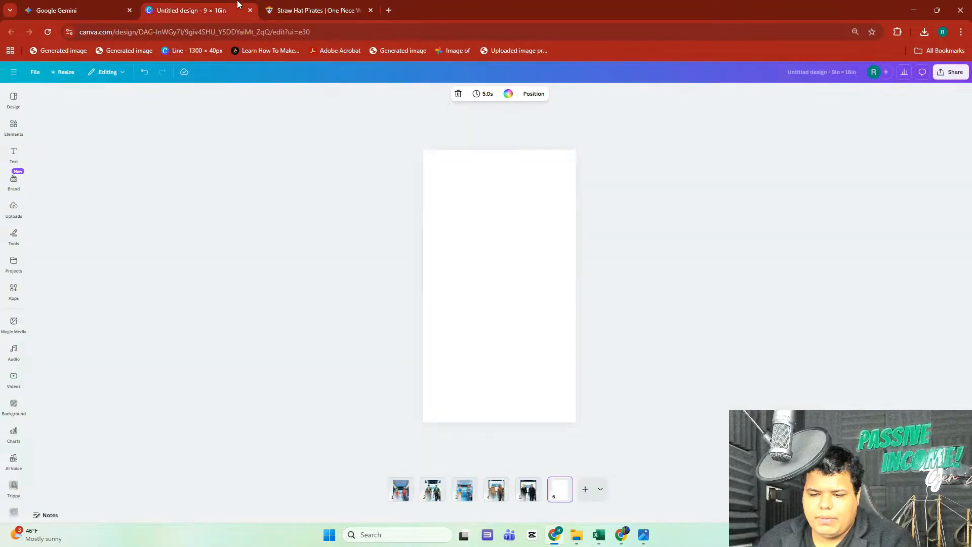
{"action": "left_click", "coordinate": [527, 499]}
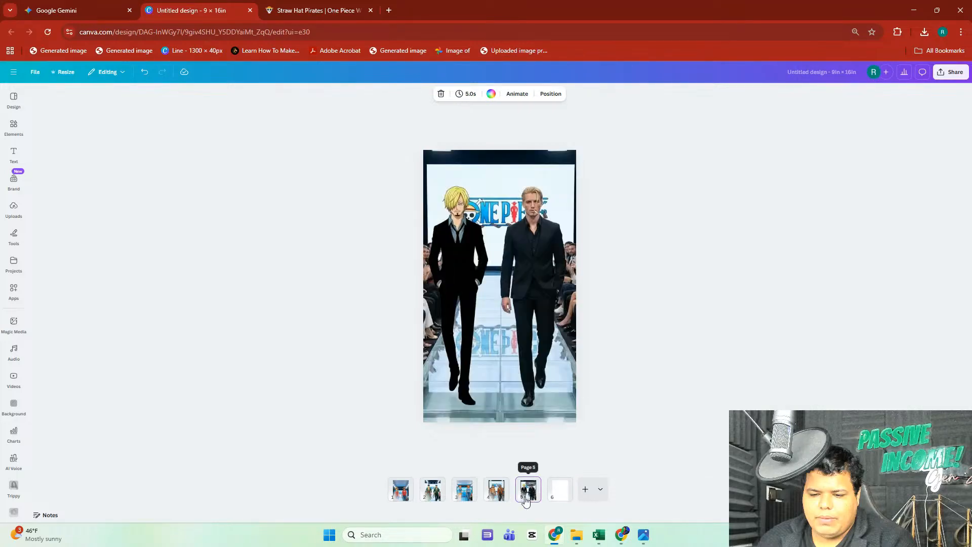
{"action": "left_click", "coordinate": [565, 374]}
{"action": "left_click", "coordinate": [358, 94]}
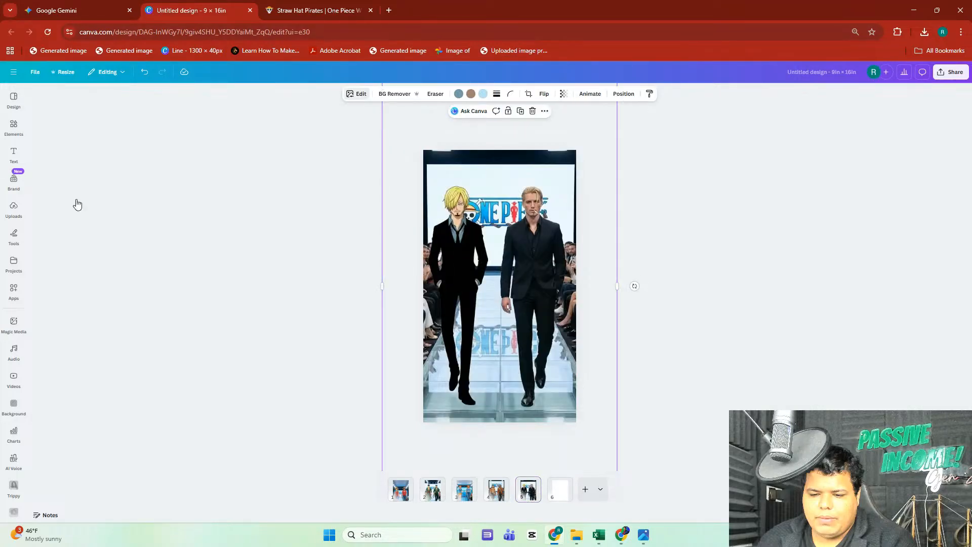
{"action": "left_click", "coordinate": [91, 153]}
{"action": "left_click", "coordinate": [107, 150]}
- Auto-adjust the Usopp image on page 4, setting its contrast to -9 and its brightness to about 11
{"action": "left_click", "coordinate": [496, 489]}
{"action": "left_click", "coordinate": [490, 266]}
{"action": "left_click", "coordinate": [356, 93]}
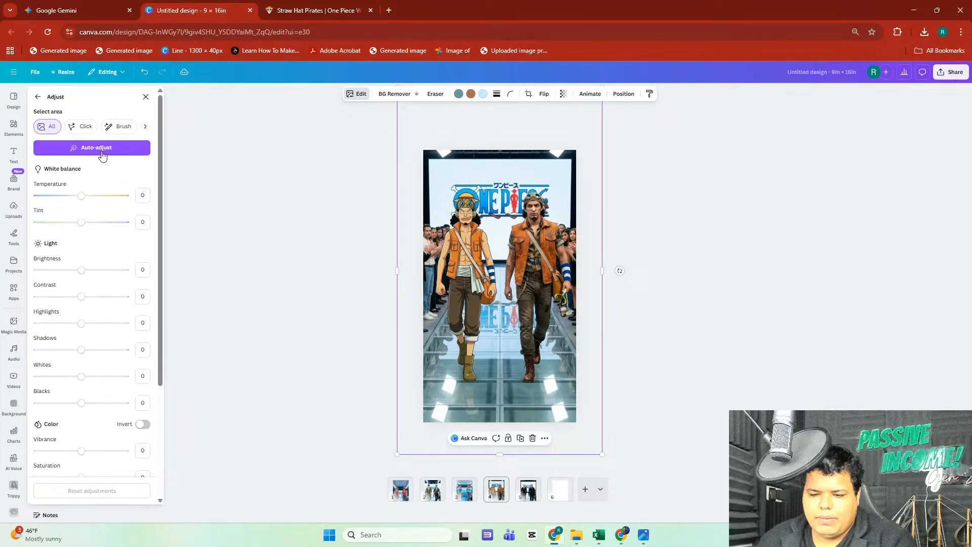
{"action": "left_click", "coordinate": [102, 150]}
{"action": "left_click", "coordinate": [81, 326]}
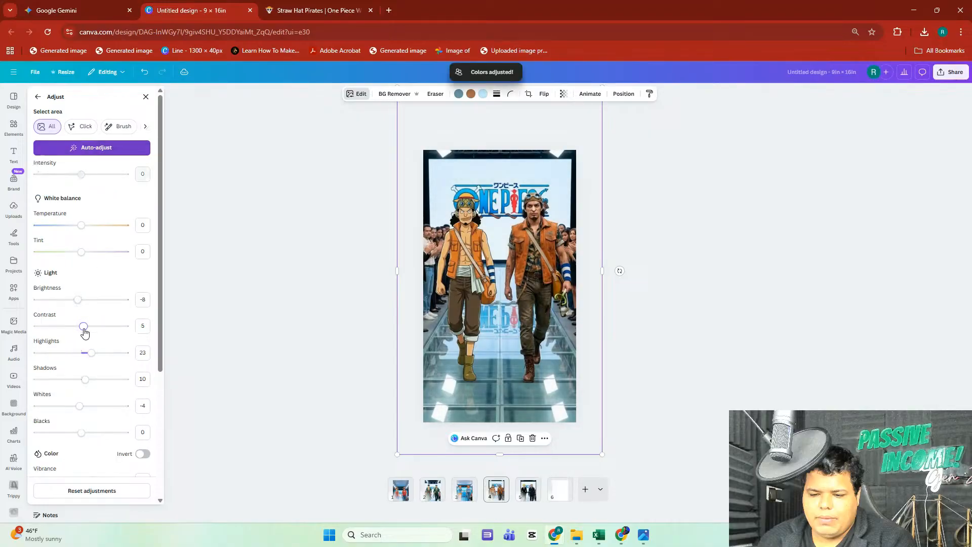
{"action": "left_click_drag", "start_coordinate": [81, 329], "coordinate": [84, 300]}
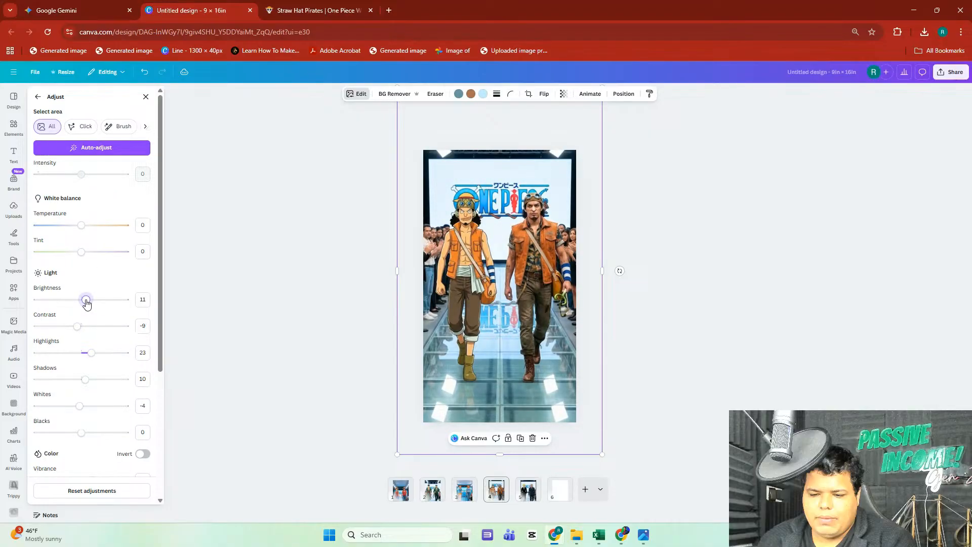
{"action": "left_click", "coordinate": [707, 361]}
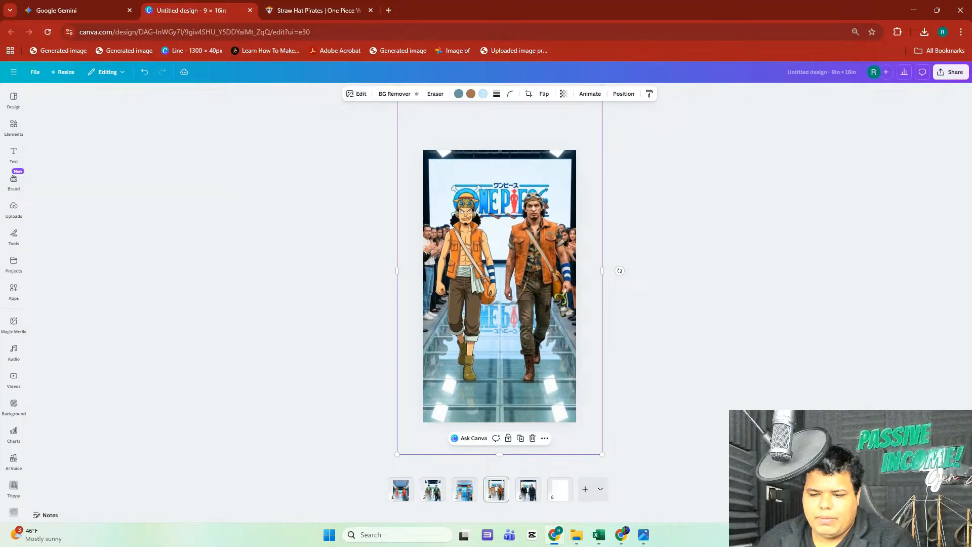
- Preview the Usopp page in full-screen presentation view, exit the preview and go to blank page 6
{"action": "key", "text": "ctrl+alt+p"}
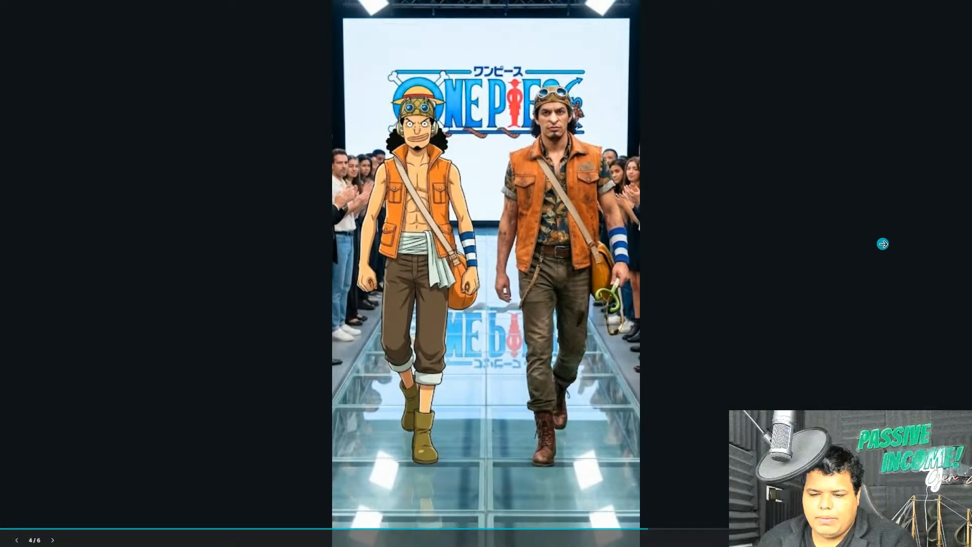
{"action": "key", "text": "Escape"}
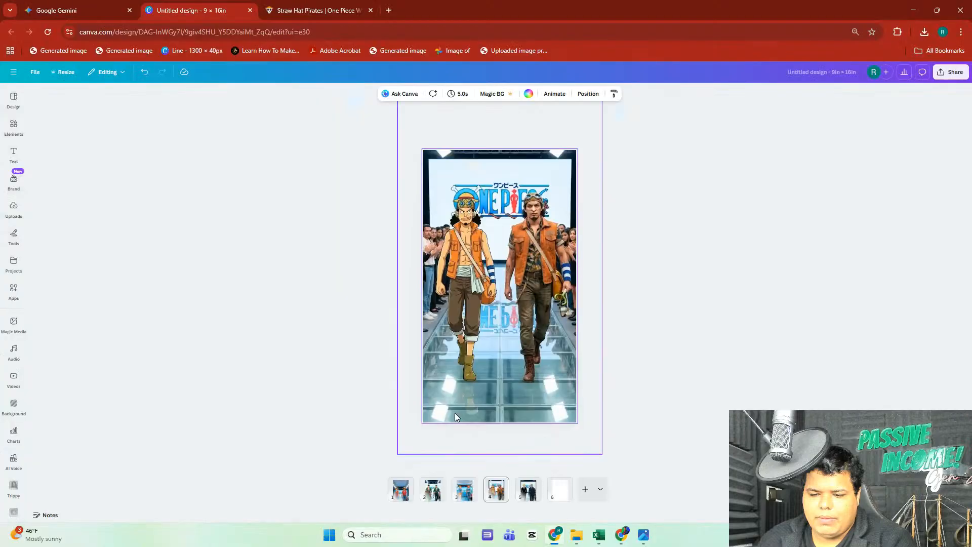
{"action": "left_click", "coordinate": [560, 489]}
- Switch to Gemini and copy the generated Tony Tony Chopper image
{"action": "left_click", "coordinate": [99, 7]}
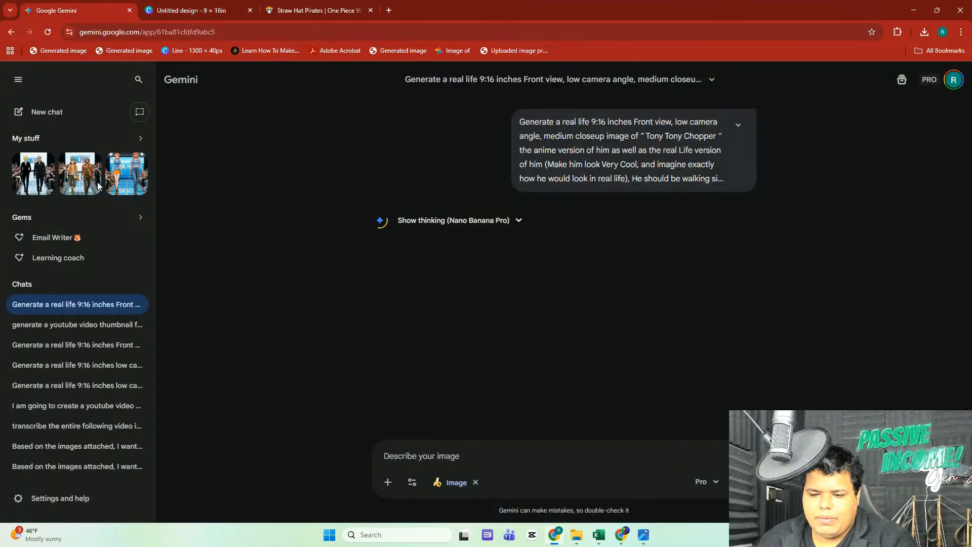
{"action": "scroll", "coordinate": [680, 230], "scroll_direction": "down", "scroll_amount": 5}
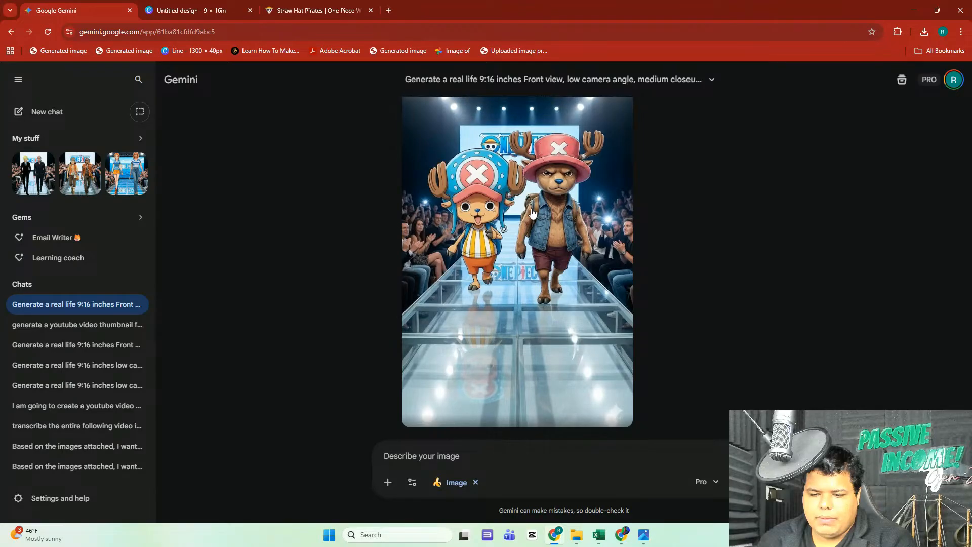
{"action": "scroll", "coordinate": [810, 269], "scroll_direction": "up", "scroll_amount": 6}
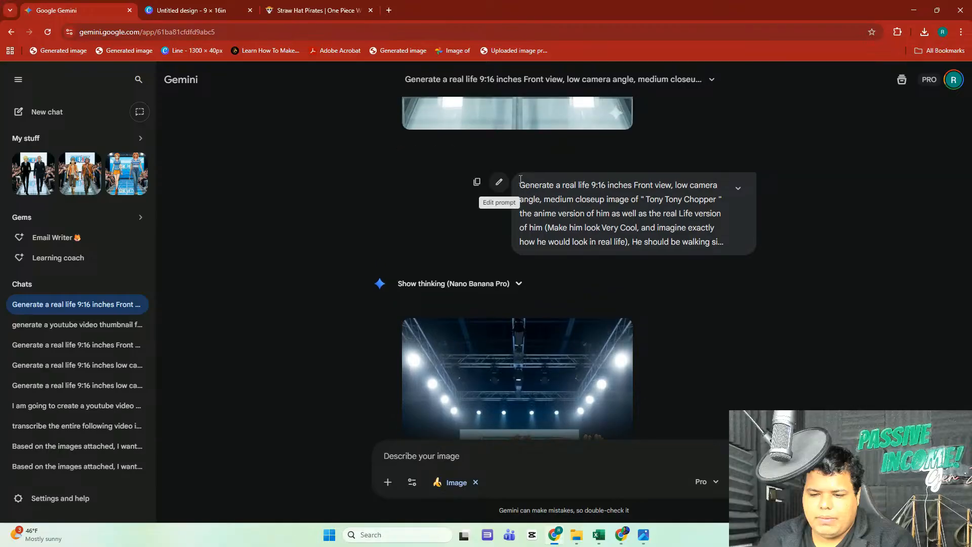
{"action": "scroll", "coordinate": [506, 202], "scroll_direction": "down", "scroll_amount": 3}
{"action": "right_click", "coordinate": [508, 250]}
{"action": "left_click", "coordinate": [543, 291]}
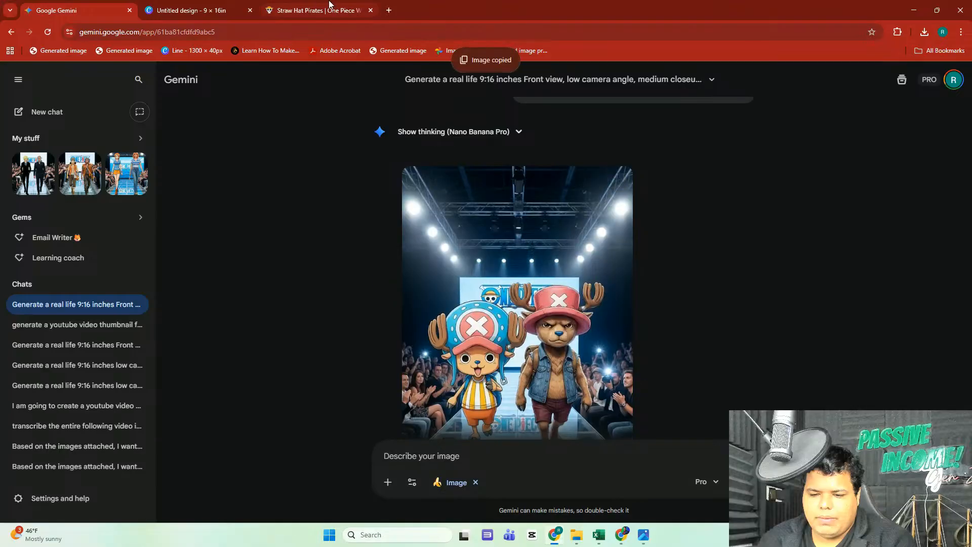
- Paste the Chopper image onto page 6 in Canva, enlarge it to fill the page, and add a blank seventh page
{"action": "left_click", "coordinate": [192, 11]}
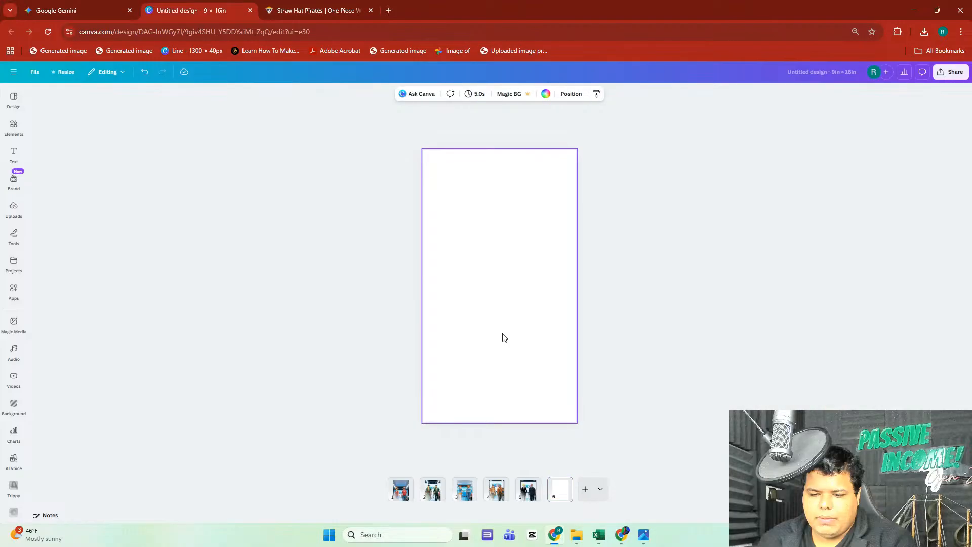
{"action": "key", "text": "ctrl+v"}
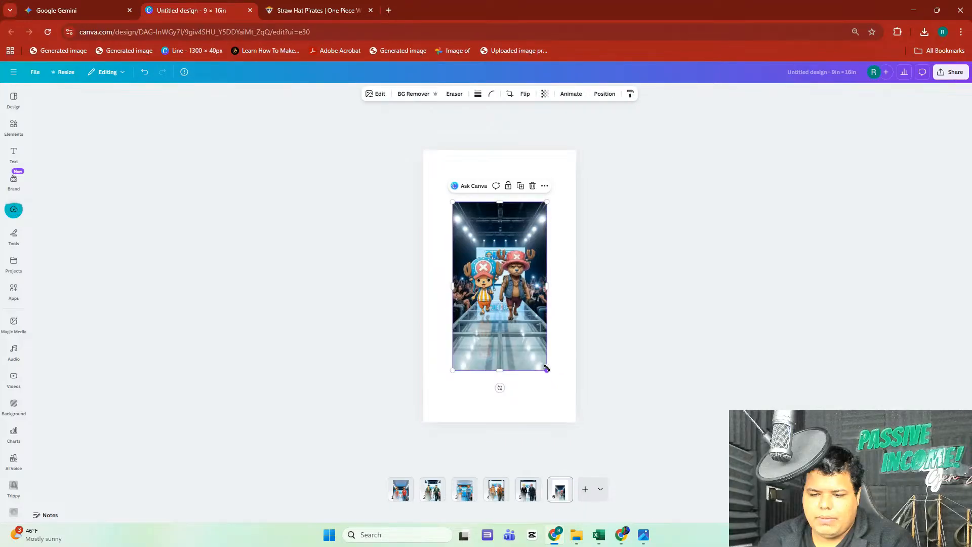
{"action": "left_click_drag", "start_coordinate": [547, 369], "coordinate": [668, 405]}
{"action": "left_click", "coordinate": [679, 389]}
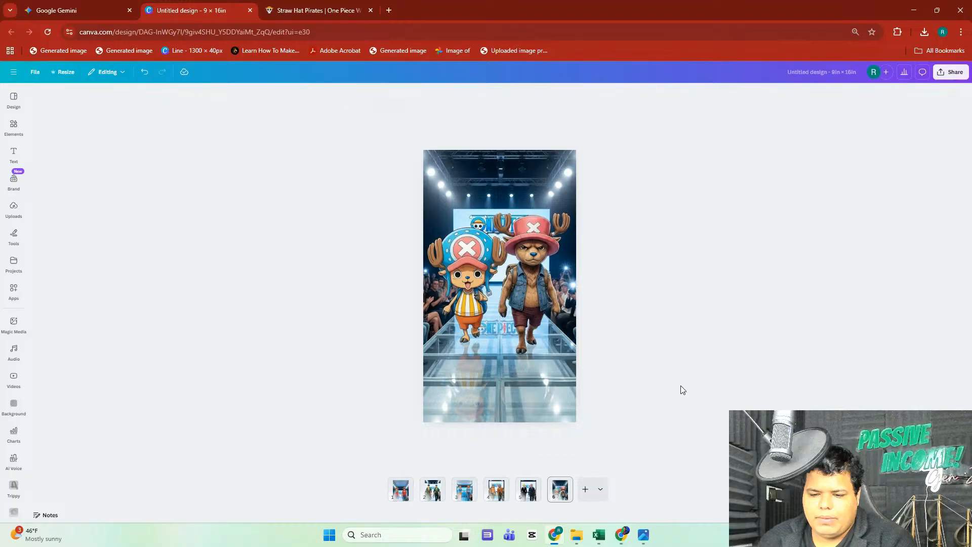
{"action": "left_click", "coordinate": [586, 490]}
- Switch to Gemini and copy the full text of the submitted Tony Tony Chopper prompt
{"action": "left_click", "coordinate": [100, 5]}
{"action": "scroll", "coordinate": [555, 153], "scroll_direction": "up", "scroll_amount": 4}
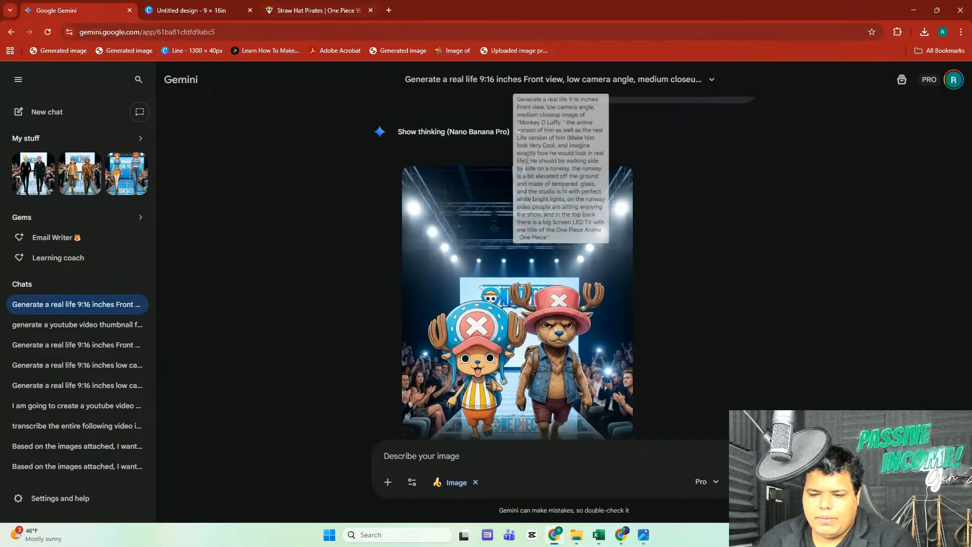
{"action": "triple_click", "coordinate": [558, 249]}
{"action": "right_click", "coordinate": [558, 252]}
{"action": "left_click", "coordinate": [569, 261]}
{"action": "left_click", "coordinate": [569, 261]}
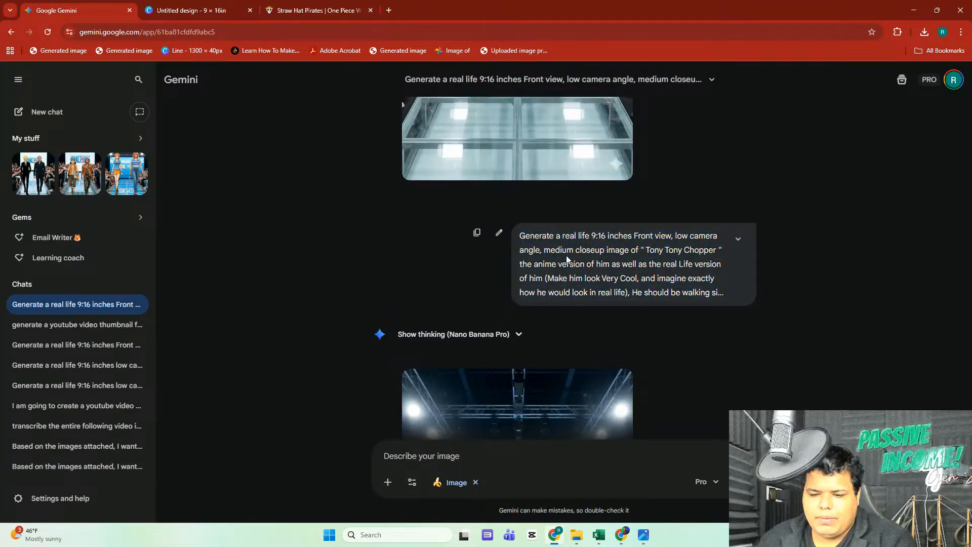
{"action": "triple_click", "coordinate": [560, 249]}
{"action": "right_click", "coordinate": [560, 250]}
{"action": "left_click", "coordinate": [573, 262]}
- Paste the Chopper prompt into the prompt box, replace "Tony Tony Chopper" with "Nico Robin" and submit it
{"action": "left_click", "coordinate": [460, 448]}
{"action": "right_click", "coordinate": [461, 453]}
{"action": "left_click", "coordinate": [493, 341]}
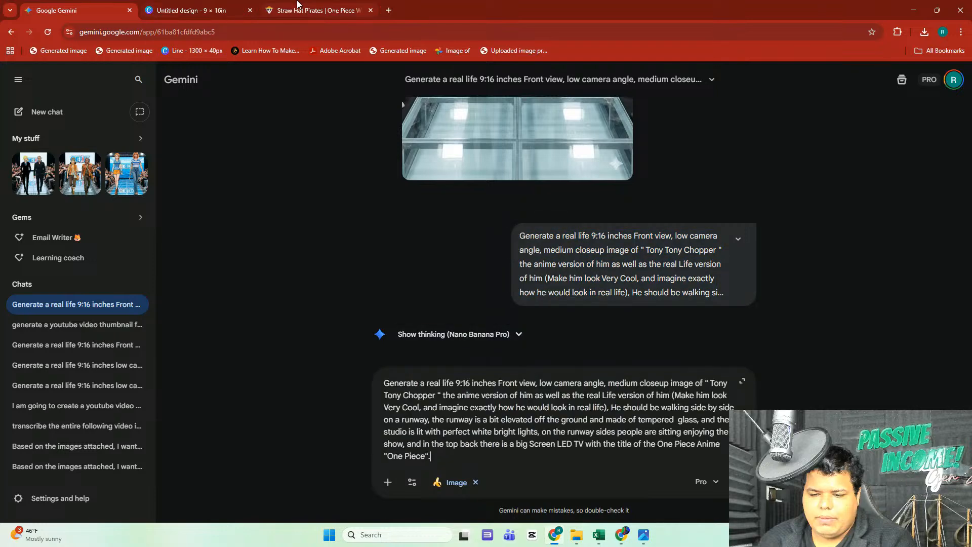
{"action": "left_click", "coordinate": [297, 9]}
{"action": "left_click", "coordinate": [87, 8]}
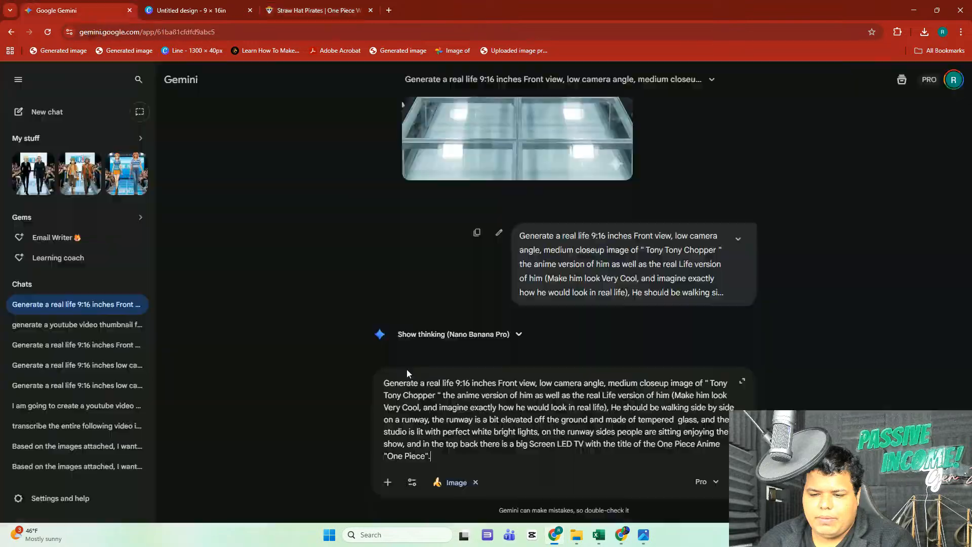
{"action": "left_click_drag", "start_coordinate": [436, 395], "coordinate": [711, 382]}
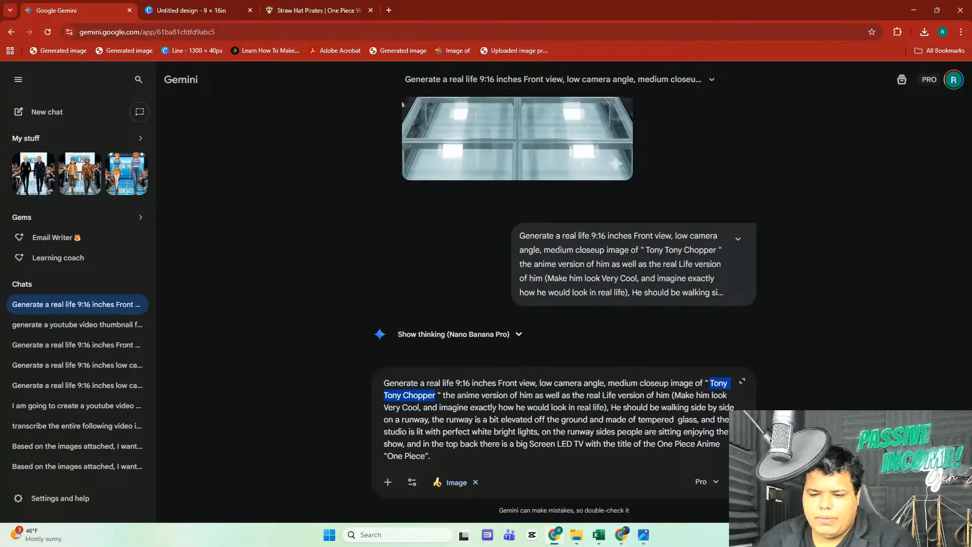
{"action": "type", "text": "Nico Robin"}
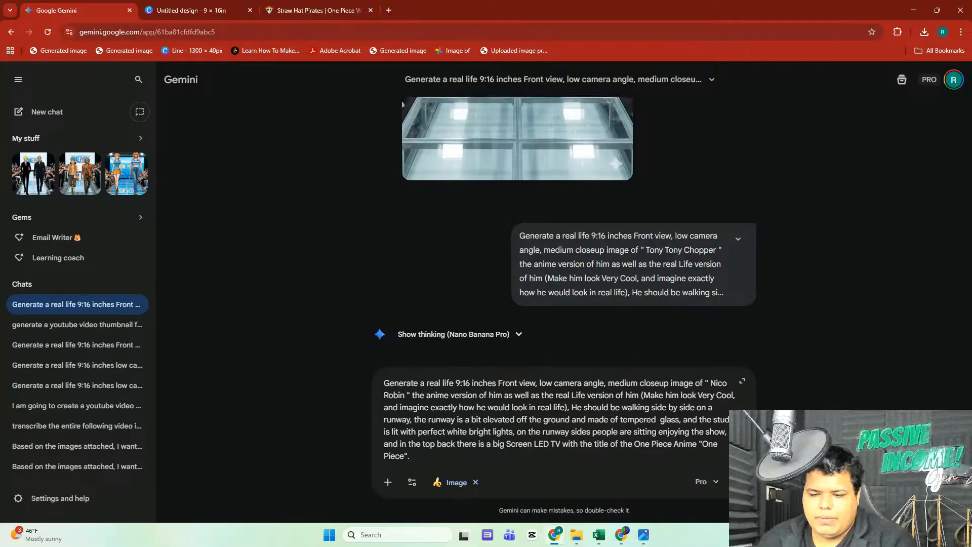
{"action": "left_click", "coordinate": [723, 481]}
{"action": "left_click", "coordinate": [739, 483]}
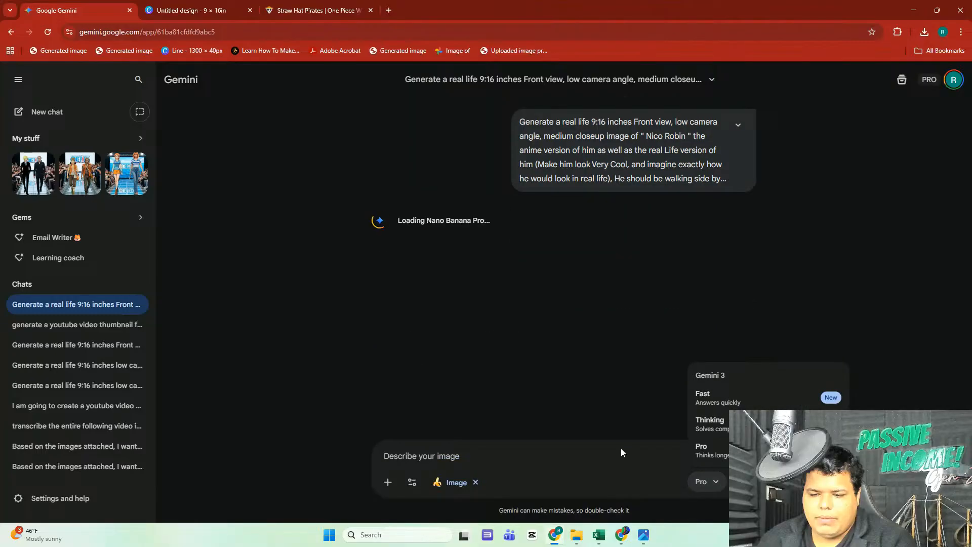
{"action": "left_click", "coordinate": [600, 475]}
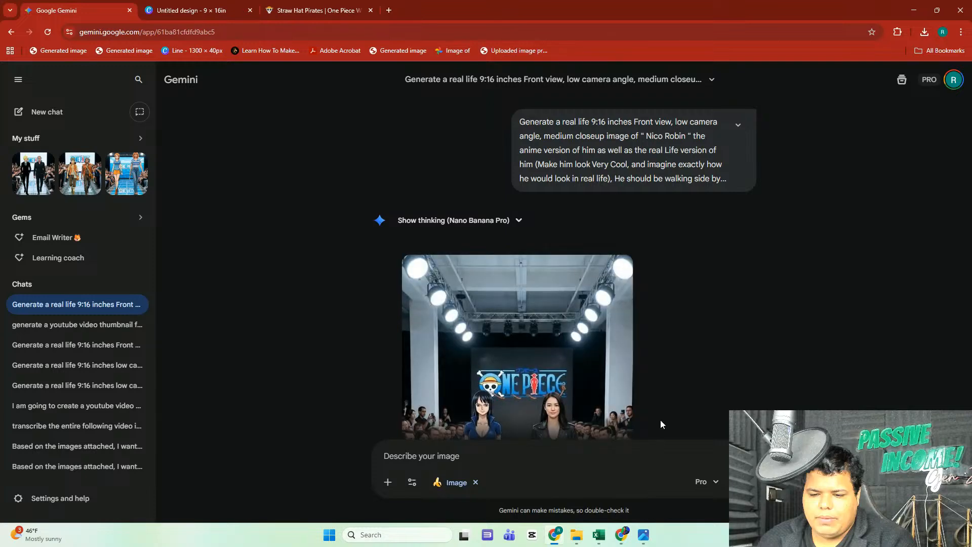
- Open the generated Nico Robin image, copy it and paste it into the prompt box as an attachment
{"action": "scroll", "coordinate": [636, 315], "scroll_direction": "down", "scroll_amount": 3}
{"action": "left_click", "coordinate": [538, 258]}
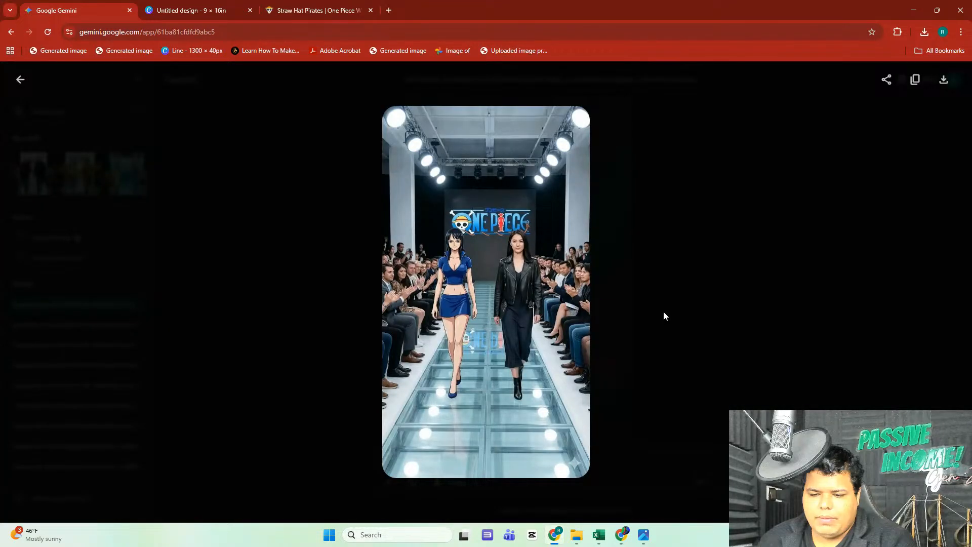
{"action": "right_click", "coordinate": [497, 228]}
{"action": "left_click", "coordinate": [525, 267]}
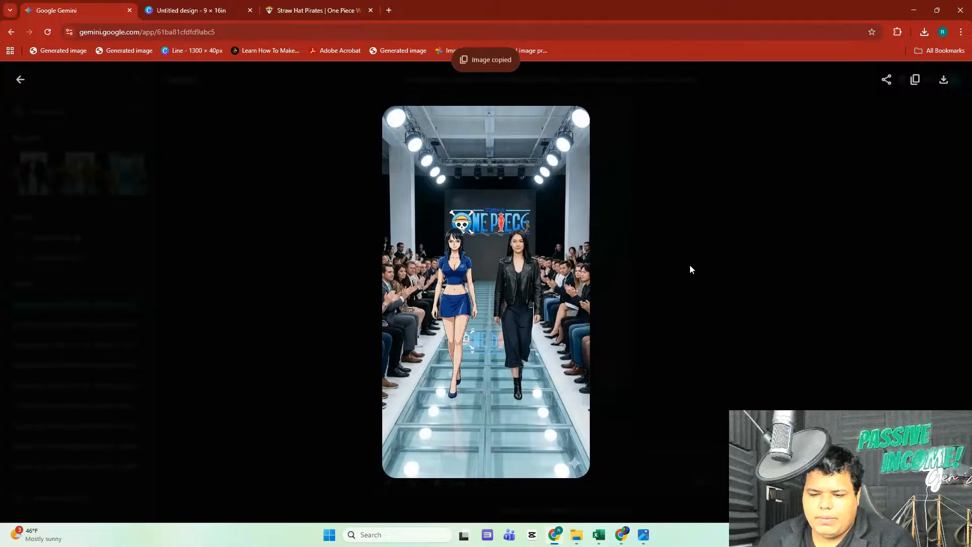
{"action": "left_click", "coordinate": [679, 269]}
{"action": "right_click", "coordinate": [442, 452]}
{"action": "left_click", "coordinate": [424, 455]}
{"action": "right_click", "coordinate": [423, 456]}
{"action": "left_click", "coordinate": [472, 338]}
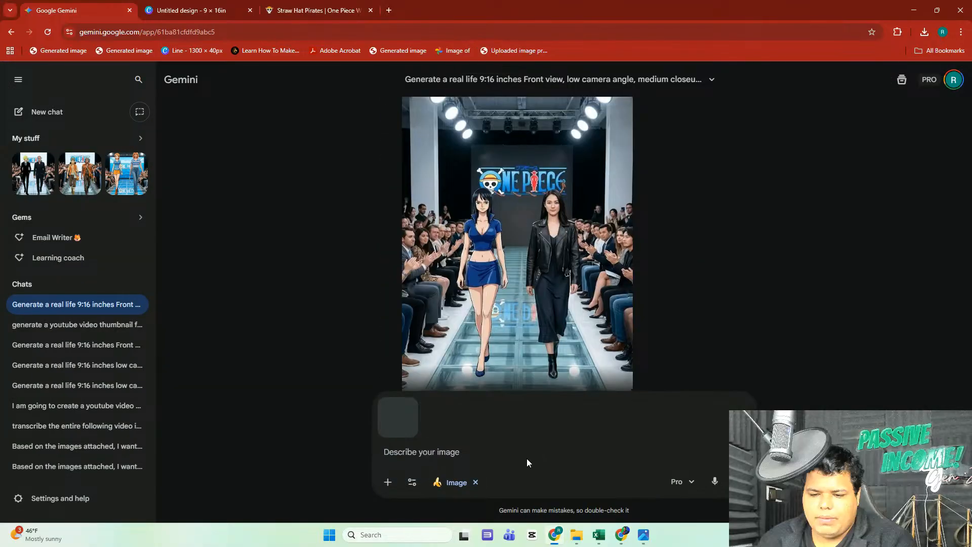
- Submit the attachment with the prompt "FIX THE IMAGE, fix the clothing of robin, she's not wearing black, make the clothes and shape consistent on the real robin."
{"action": "type", "text": "FIX THE IMA"}
{"action": "type", "text": "GE? "}
{"action": "type", "text": ", fix the clothi"}
{"action": "type", "text": "ng of robin,"}
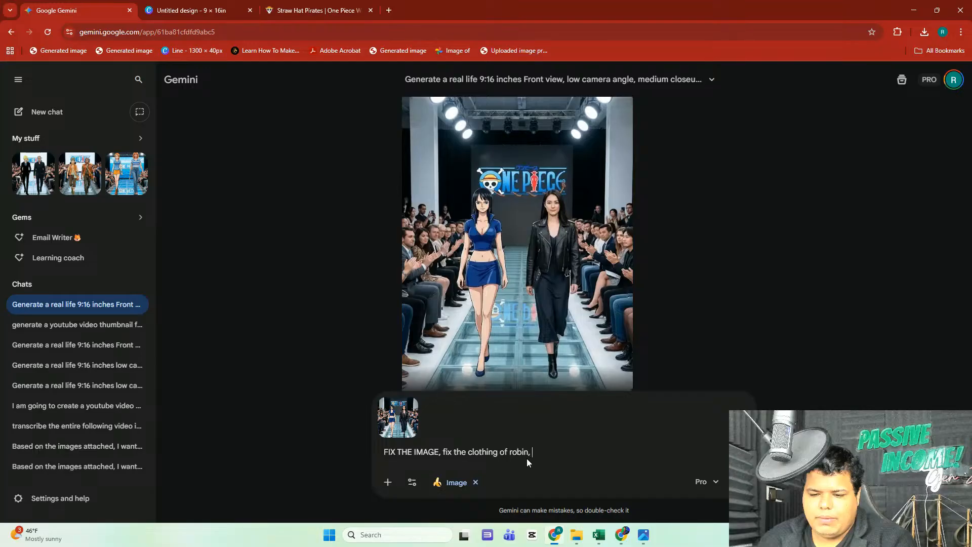
{"action": "type", "text": " she's is not wearing black, make the clothes and "}
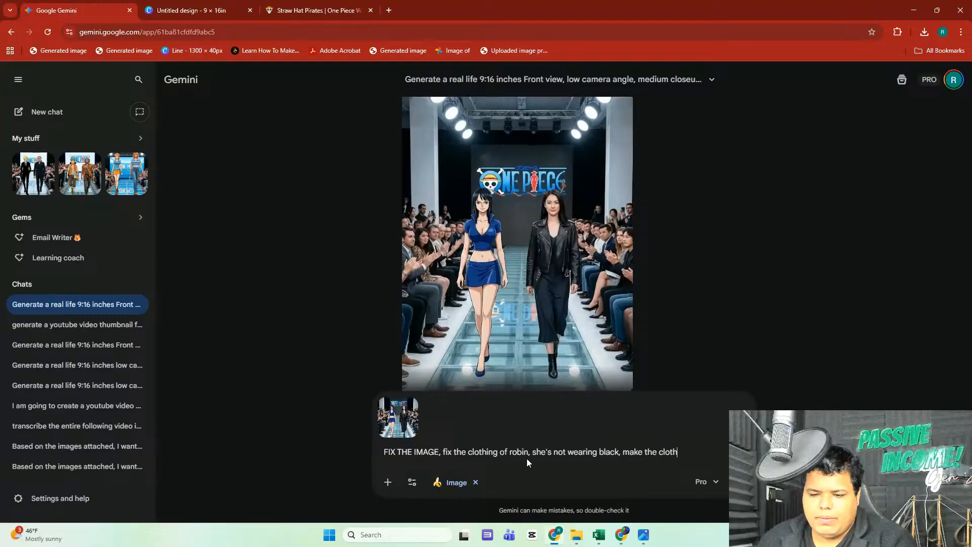
{"action": "type", "text": "shape consisten"}
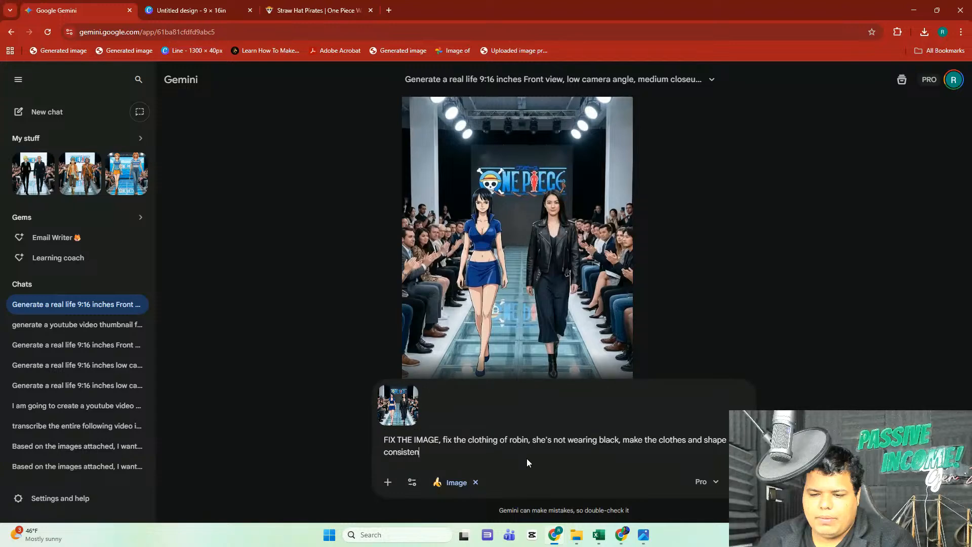
{"action": "type", "text": "t on the red carpet"}
{"action": "key", "text": "Return"}
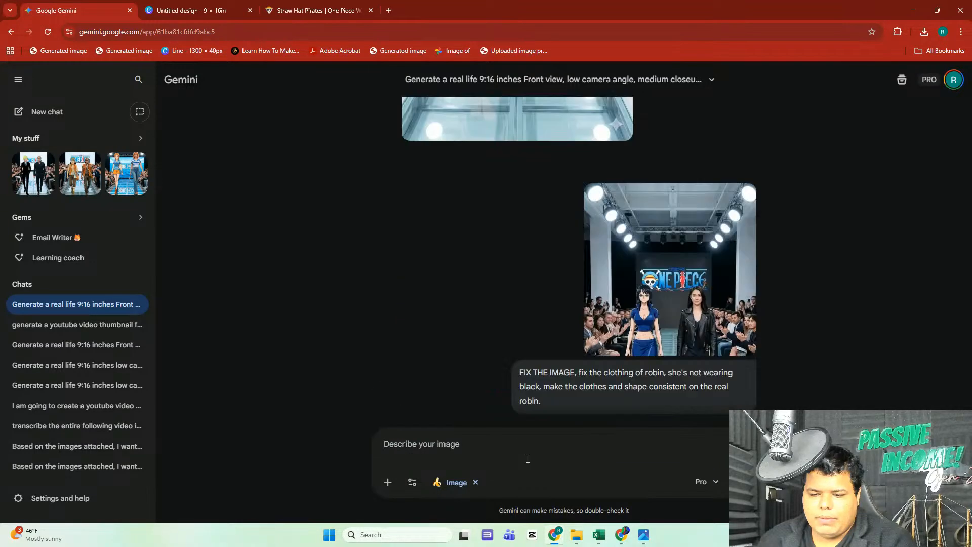
- Enlarge the attached Nico Robin image to examine the outfits, and review the earlier results in the chat
{"action": "left_click", "coordinate": [673, 276]}
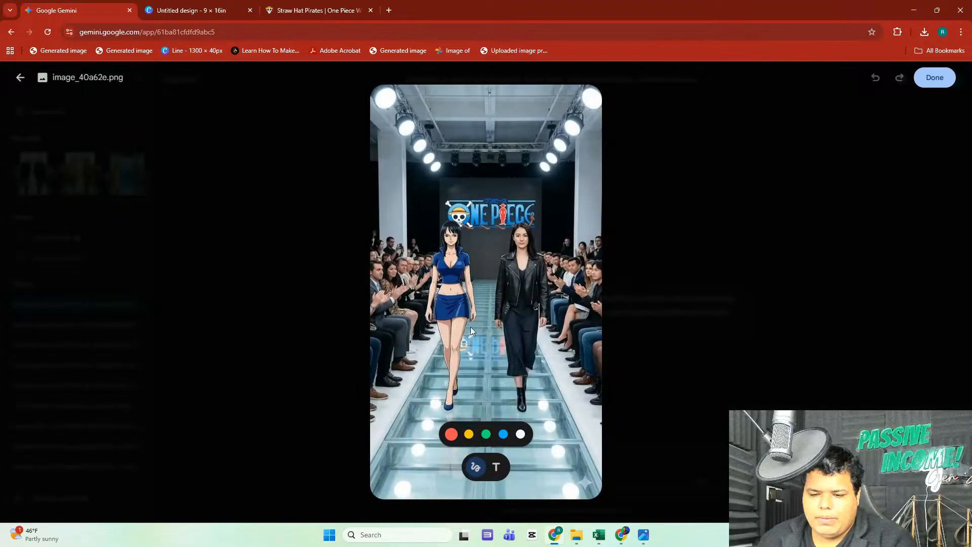
{"action": "left_click", "coordinate": [712, 299]}
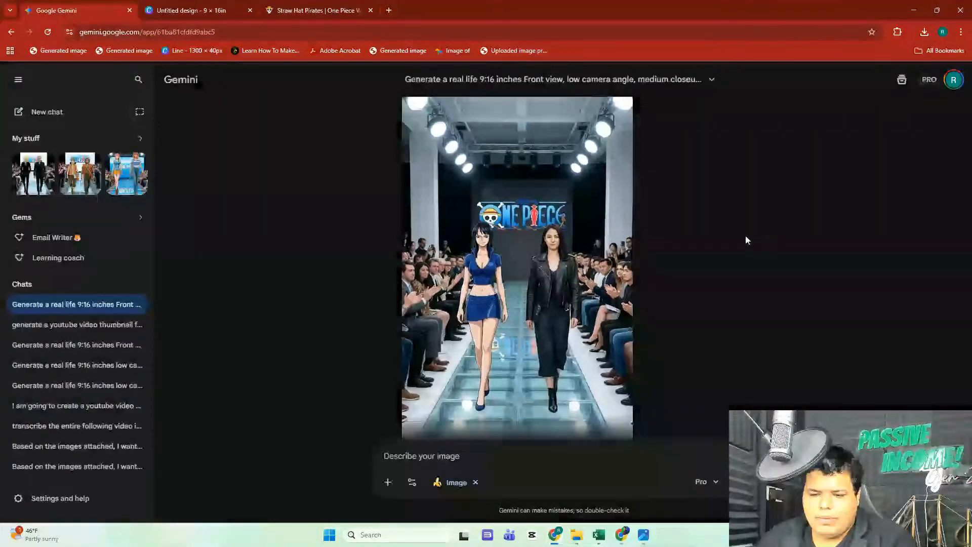
{"action": "scroll", "coordinate": [746, 235], "scroll_direction": "down", "scroll_amount": 3}
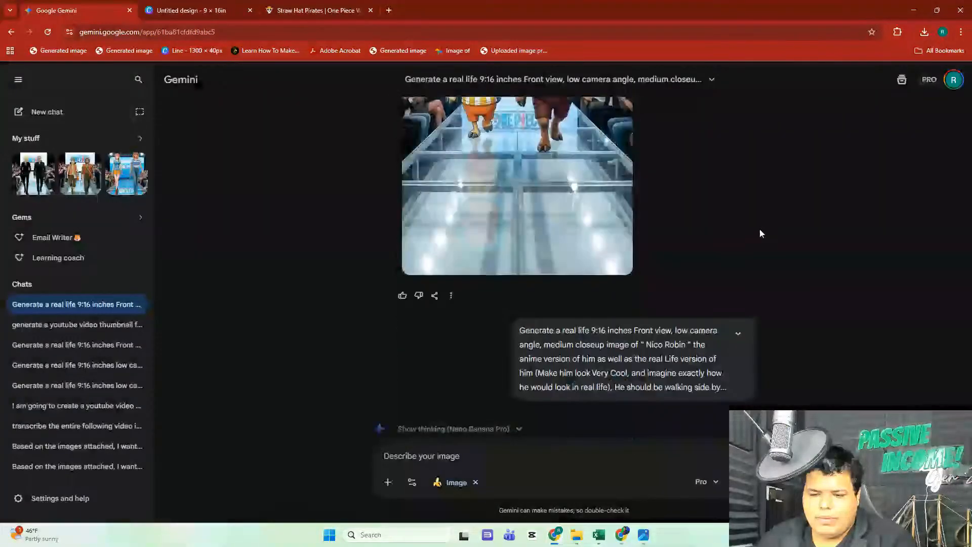
{"action": "scroll", "coordinate": [770, 225], "scroll_direction": "up", "scroll_amount": 3}
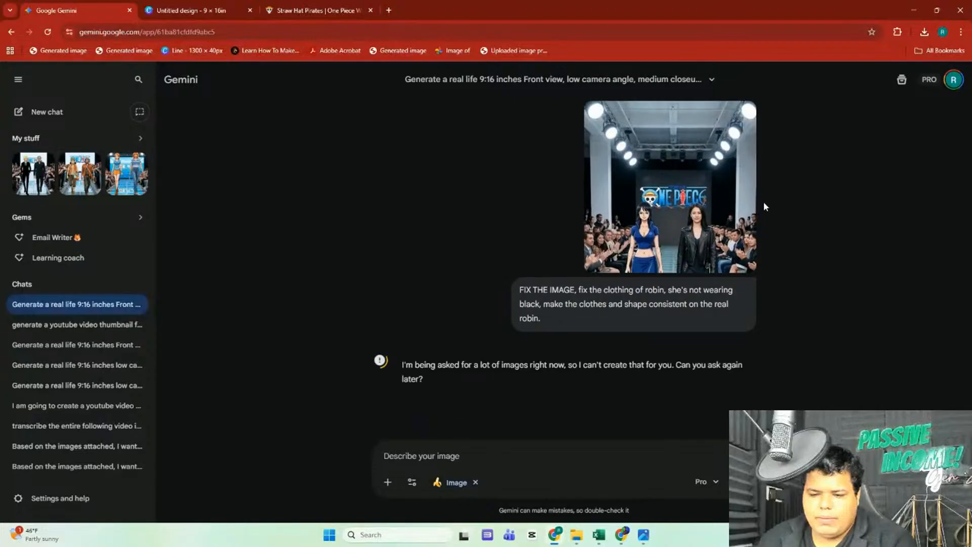
- Copy the full text of the submitted Nico Robin prompt from the chat
{"action": "triple_click", "coordinate": [558, 291]}
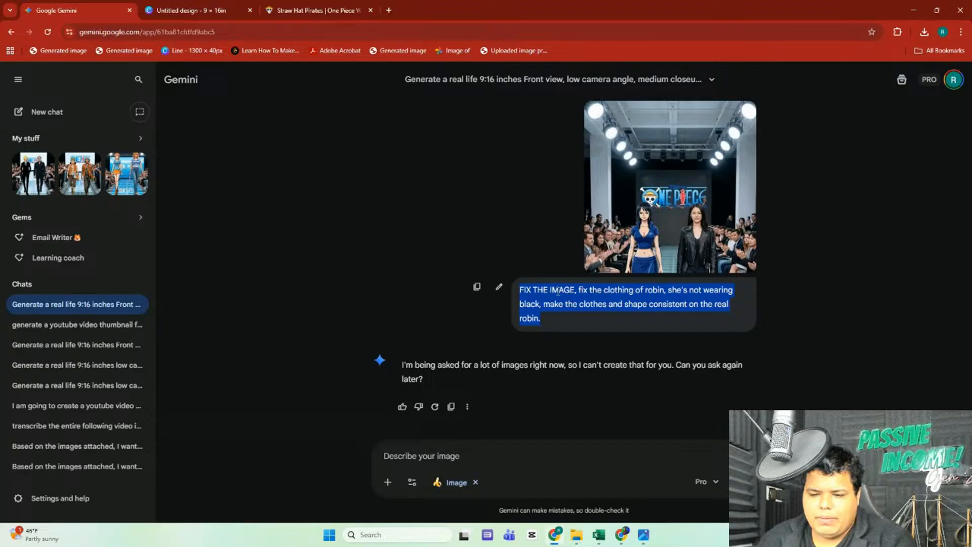
{"action": "scroll", "coordinate": [558, 290], "scroll_direction": "up", "scroll_amount": 8}
{"action": "triple_click", "coordinate": [606, 125]}
{"action": "right_click", "coordinate": [606, 125]}
{"action": "left_click", "coordinate": [628, 132]}
- Start a new chat in image creation mode and paste the Nico Robin prompt into it
{"action": "left_click", "coordinate": [45, 112]}
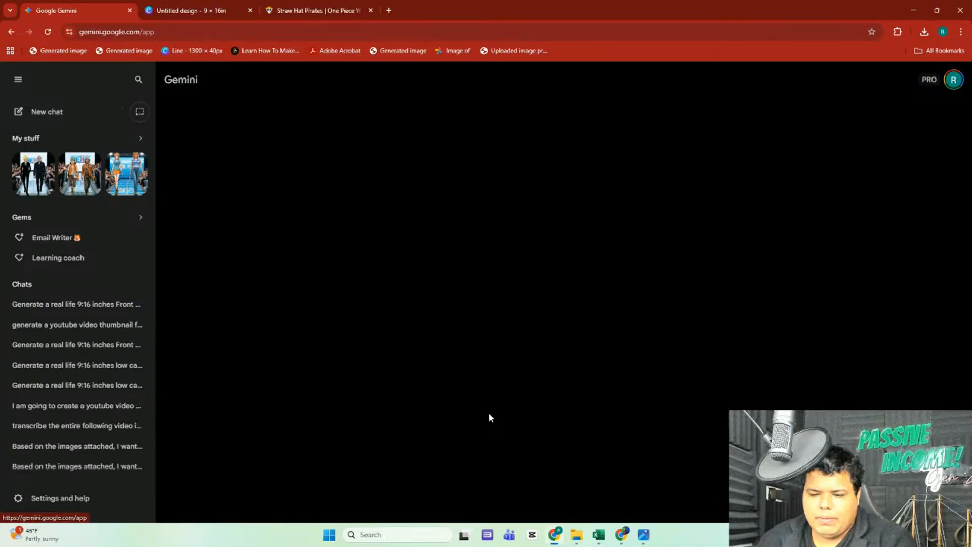
{"action": "left_click", "coordinate": [430, 358]}
{"action": "right_click", "coordinate": [439, 280]}
{"action": "left_click", "coordinate": [470, 29]}
{"action": "key", "text": "Return"}
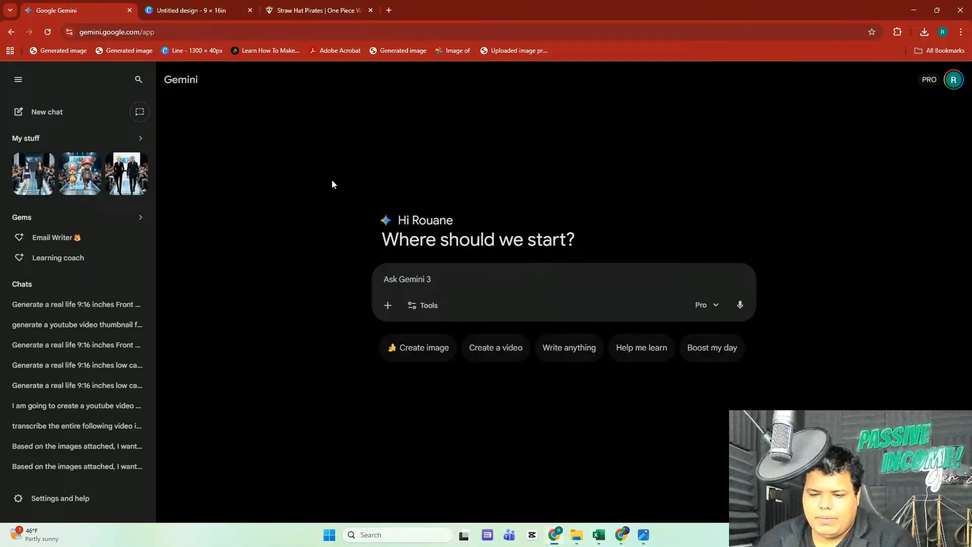
{"action": "left_click", "coordinate": [418, 347]}
{"action": "right_click", "coordinate": [433, 282]}
{"action": "left_click", "coordinate": [458, 379]}
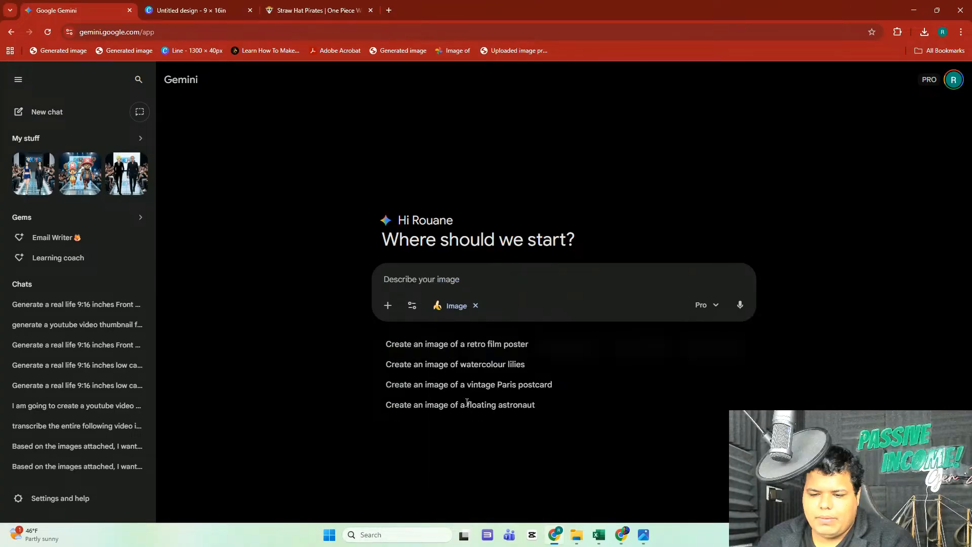
{"action": "left_click", "coordinate": [739, 344]}
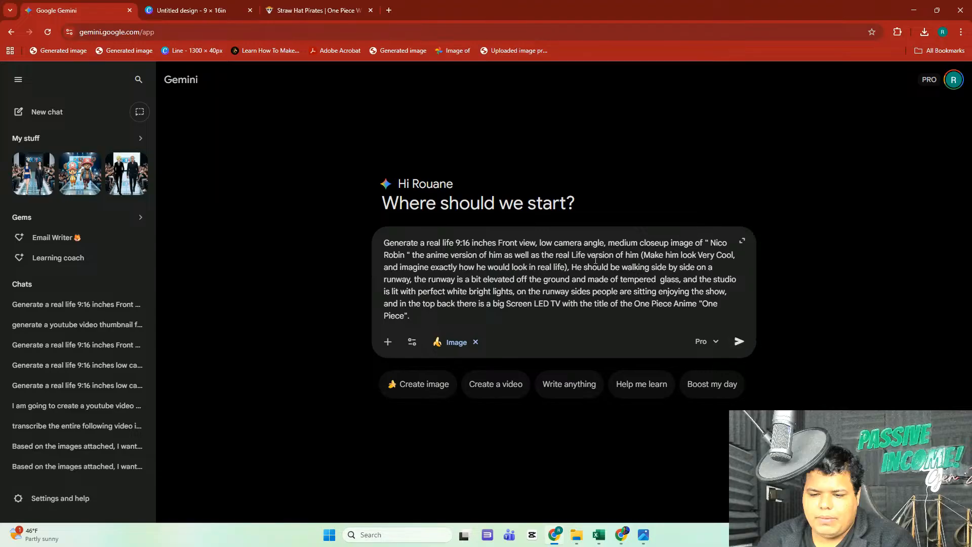
{"action": "double_click", "coordinate": [633, 255]}
- Reopen the One Piece runway chat, replace the draft prompt with the submitted Ussop prompt and clear it again
{"action": "left_click", "coordinate": [118, 305]}
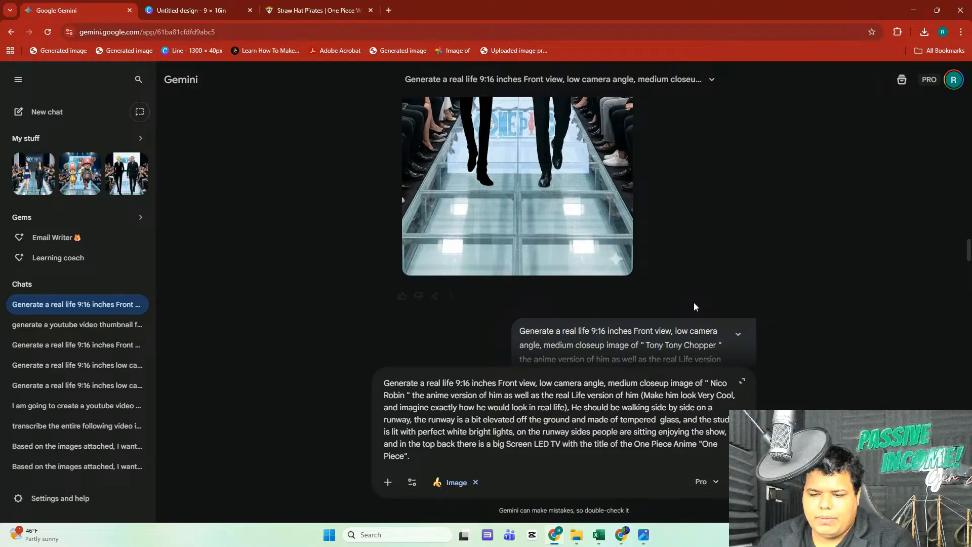
{"action": "scroll", "coordinate": [696, 304], "scroll_direction": "down", "scroll_amount": 6}
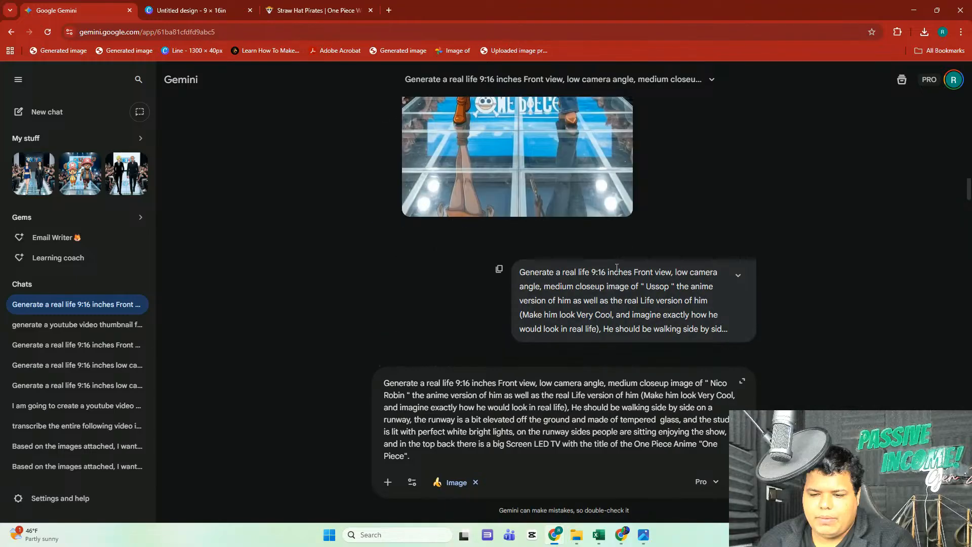
{"action": "triple_click", "coordinate": [596, 269]}
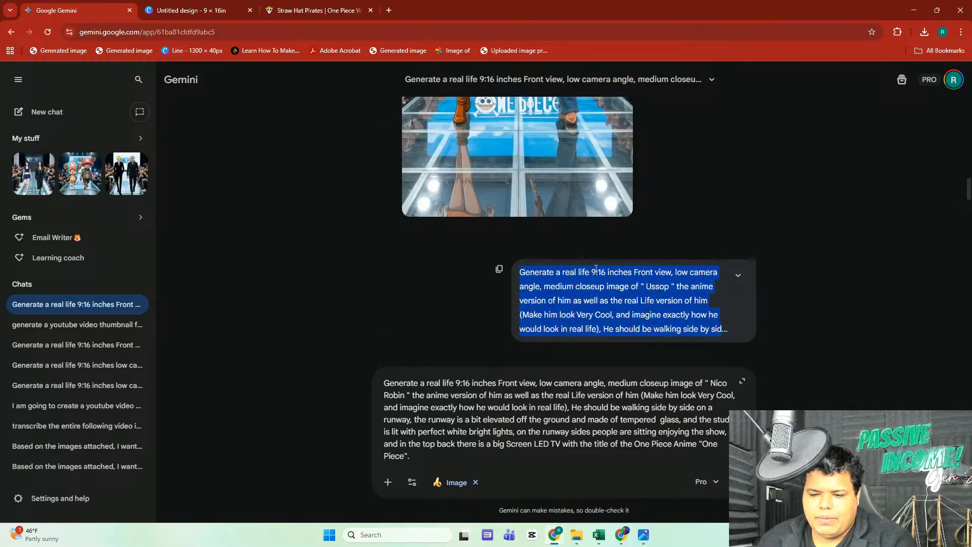
{"action": "triple_click", "coordinate": [489, 420]}
{"action": "right_click", "coordinate": [488, 420]}
{"action": "left_click", "coordinate": [501, 255]}
{"action": "key", "text": "ctrl+z"}
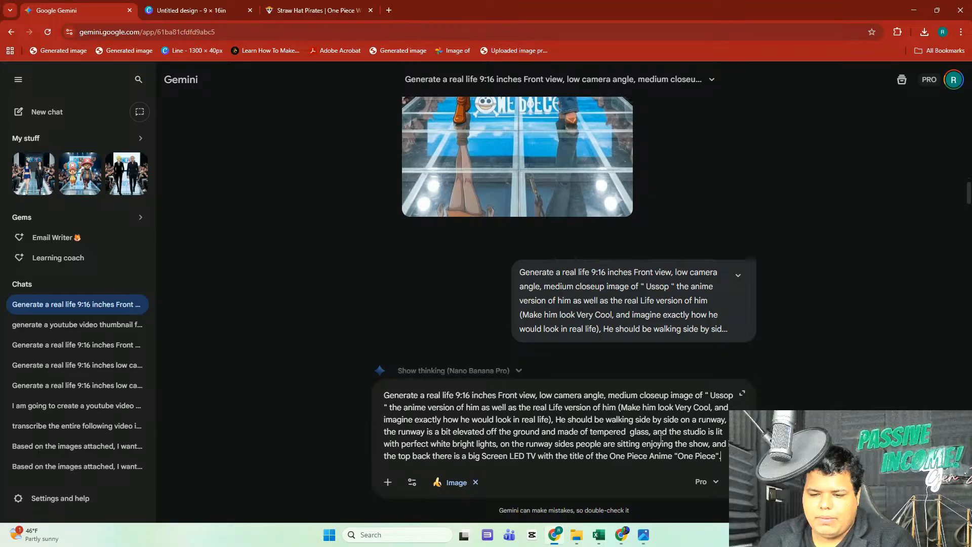
{"action": "triple_click", "coordinate": [662, 423]}
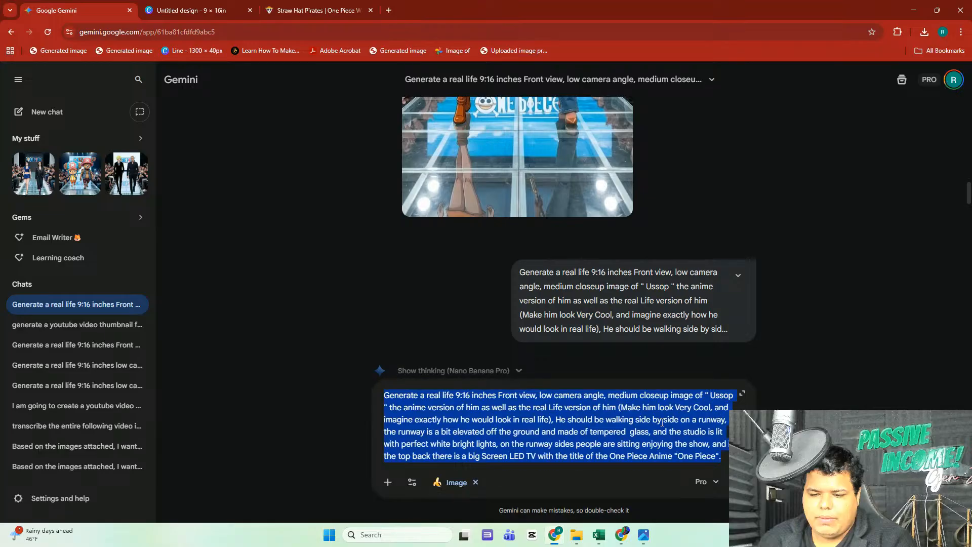
{"action": "key", "text": "BackSpace"}
- Find the submitted Nami prompt, worded for a female character, and copy its full text
{"action": "scroll", "coordinate": [737, 351], "scroll_direction": "up", "scroll_amount": 8}
{"action": "triple_click", "coordinate": [662, 176]}
{"action": "right_click", "coordinate": [661, 176]}
{"action": "left_click", "coordinate": [671, 187]}
- Paste the Nami prompt into the prompt box, replace "Nami" with "Nico Robin" and submit it
{"action": "right_click", "coordinate": [436, 442]}
{"action": "right_click", "coordinate": [425, 456]}
{"action": "left_click", "coordinate": [446, 345]}
{"action": "double_click", "coordinate": [718, 383]}
{"action": "type", "text": "Nico Robin"}
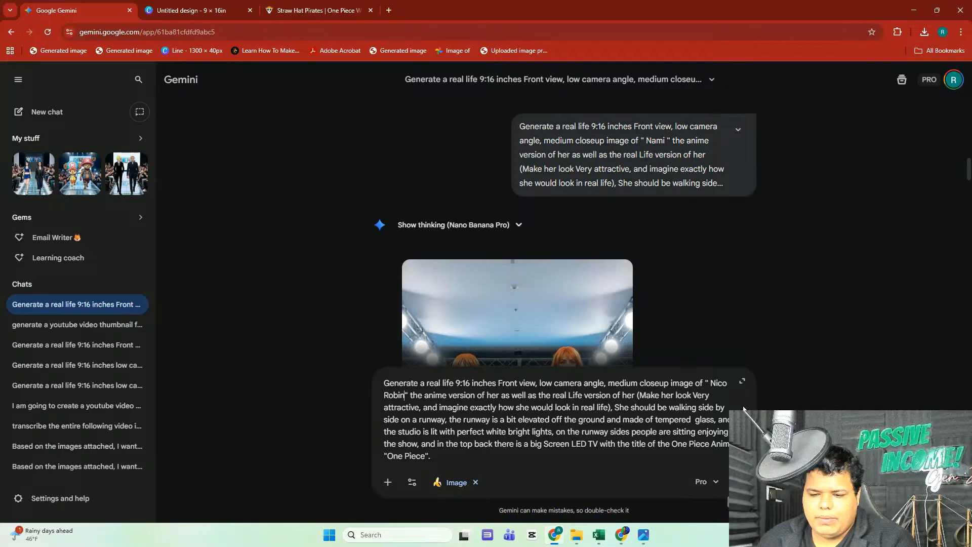
{"action": "key", "text": "Return"}
- Enlarge the Nico Robin image attached to the fix request to examine the real-life version's clothing
{"action": "scroll", "coordinate": [649, 249], "scroll_direction": "up", "scroll_amount": 4}
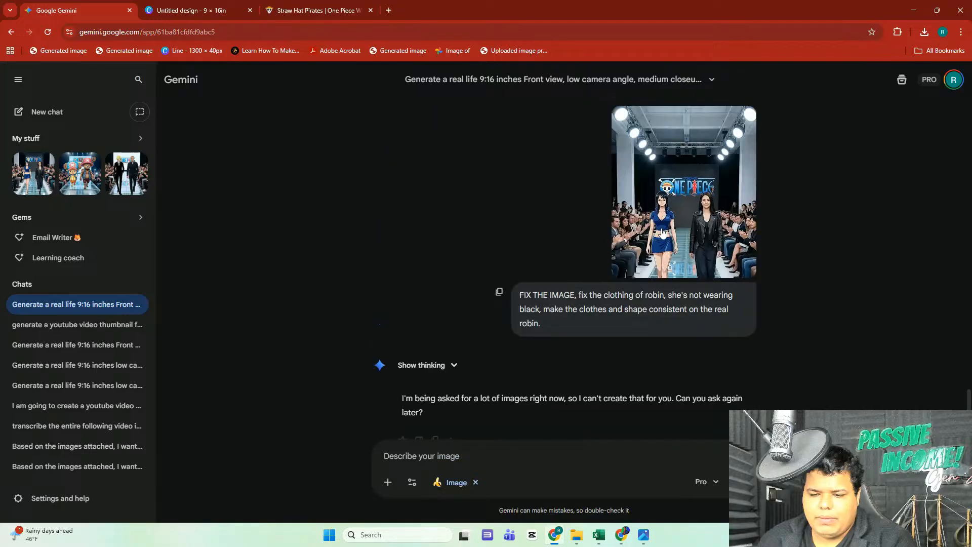
{"action": "left_click", "coordinate": [664, 229]}
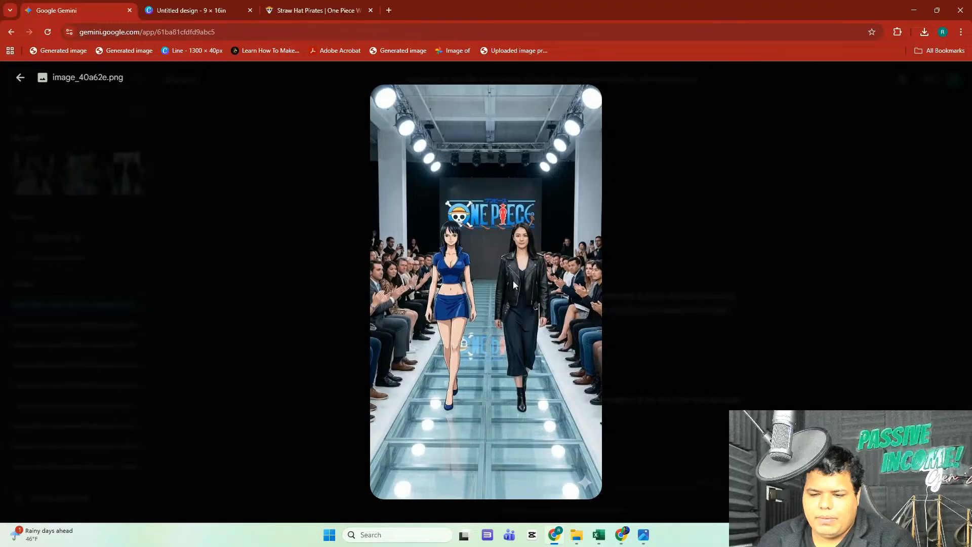
{"action": "left_click", "coordinate": [803, 235]}
{"action": "scroll", "coordinate": [776, 217], "scroll_direction": "down", "scroll_amount": 5}
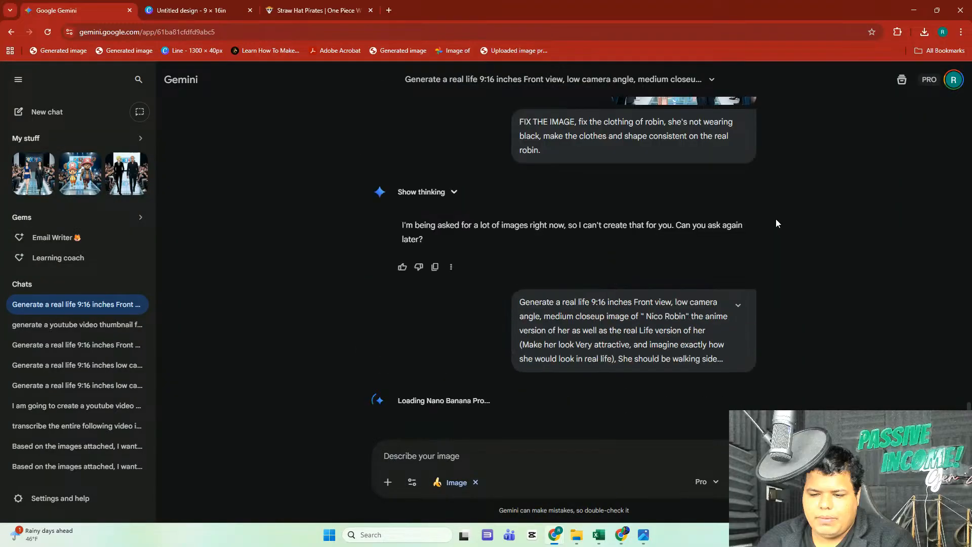
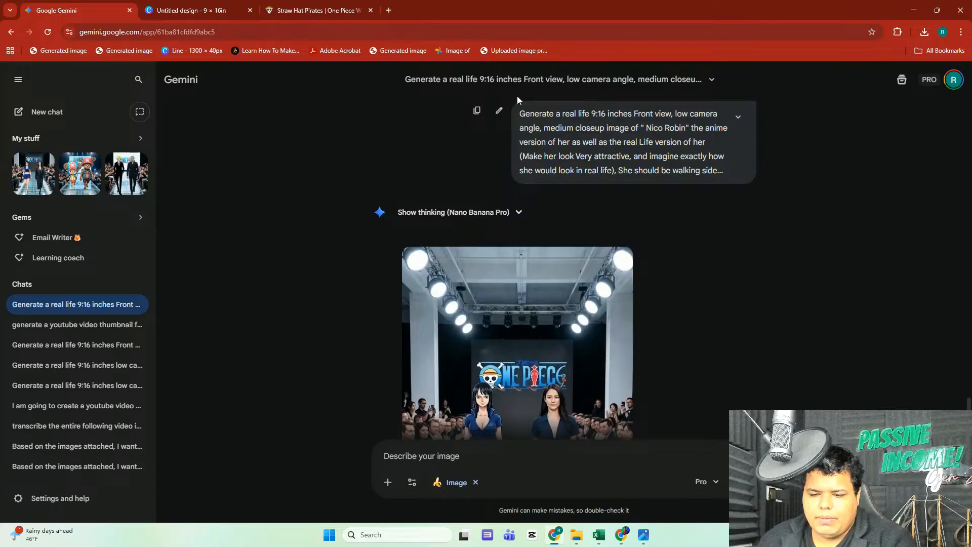
- Open the newly generated Nico Robin image, copy it and close the enlarged view
{"action": "scroll", "coordinate": [577, 185], "scroll_direction": "down", "scroll_amount": 4}
{"action": "left_click", "coordinate": [561, 224]}
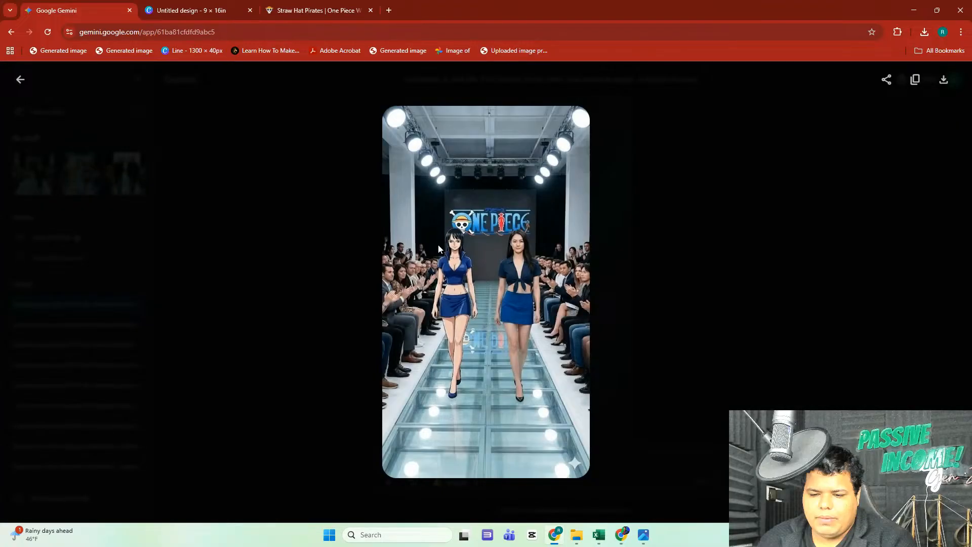
{"action": "right_click", "coordinate": [482, 278]}
{"action": "left_click", "coordinate": [509, 314]}
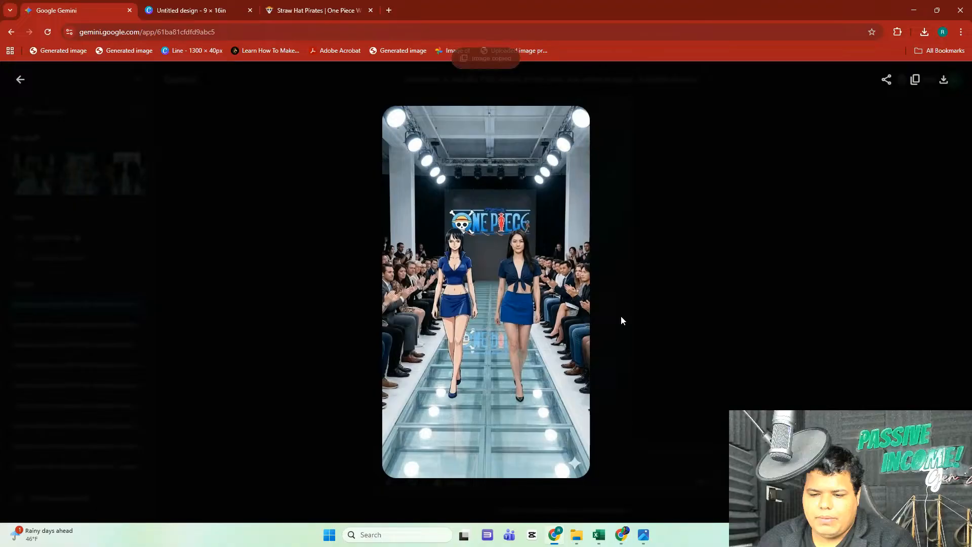
{"action": "left_click", "coordinate": [661, 318]}
- Switch to Canva, paste the Nico Robin image onto page 7, enlarge it beyond the page edges and add a blank eighth page
{"action": "left_click", "coordinate": [192, 10]}
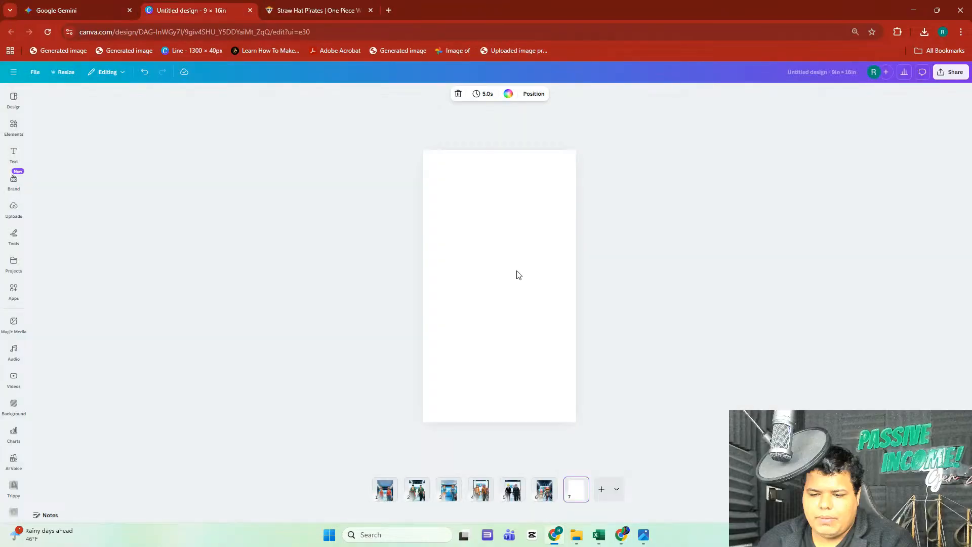
{"action": "key", "text": "ctrl+v"}
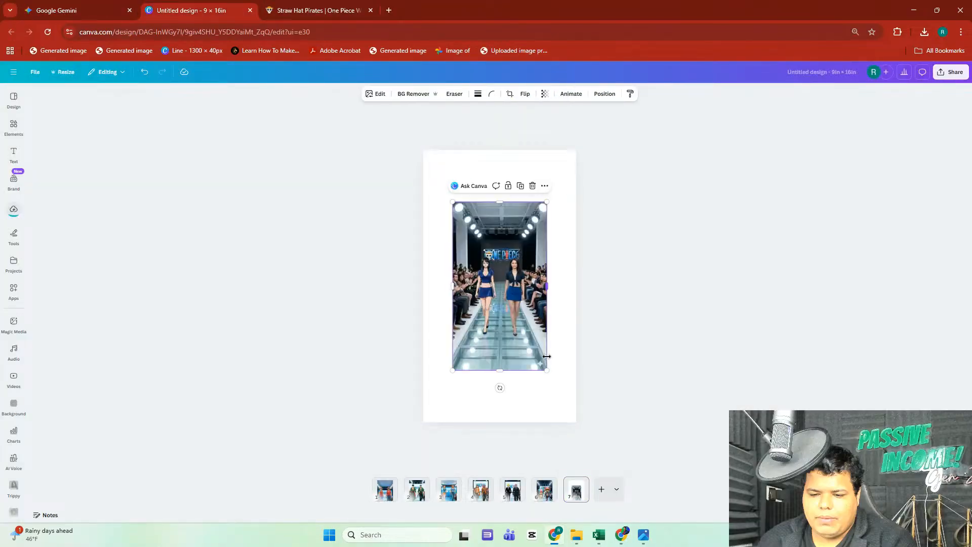
{"action": "left_click_drag", "start_coordinate": [548, 373], "coordinate": [737, 450]}
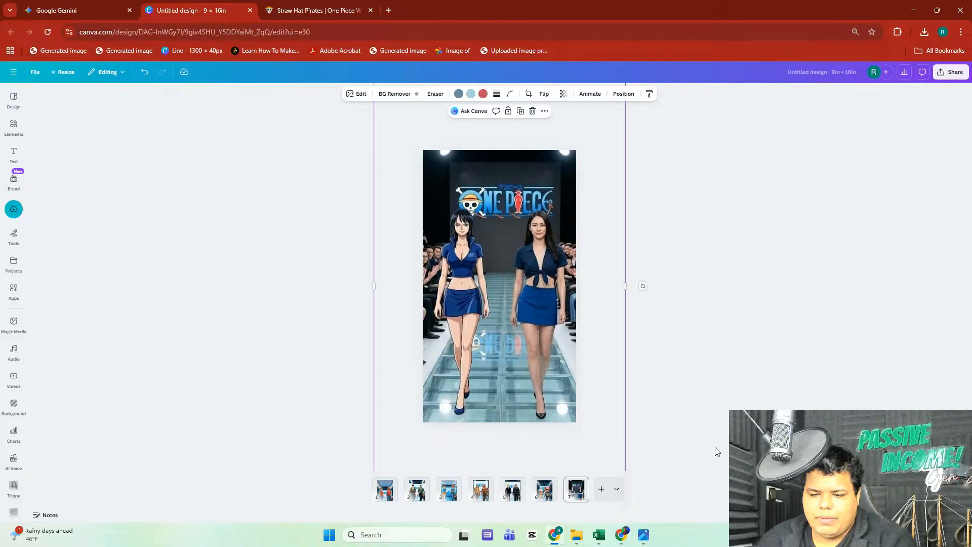
{"action": "left_click", "coordinate": [603, 492]}
- Switch to Gemini, copy the earlier "Tony Tony Chopper" prompt from the chat and paste it into the prompt box
{"action": "left_click", "coordinate": [103, 4]}
{"action": "scroll", "coordinate": [651, 217], "scroll_direction": "up", "scroll_amount": 13}
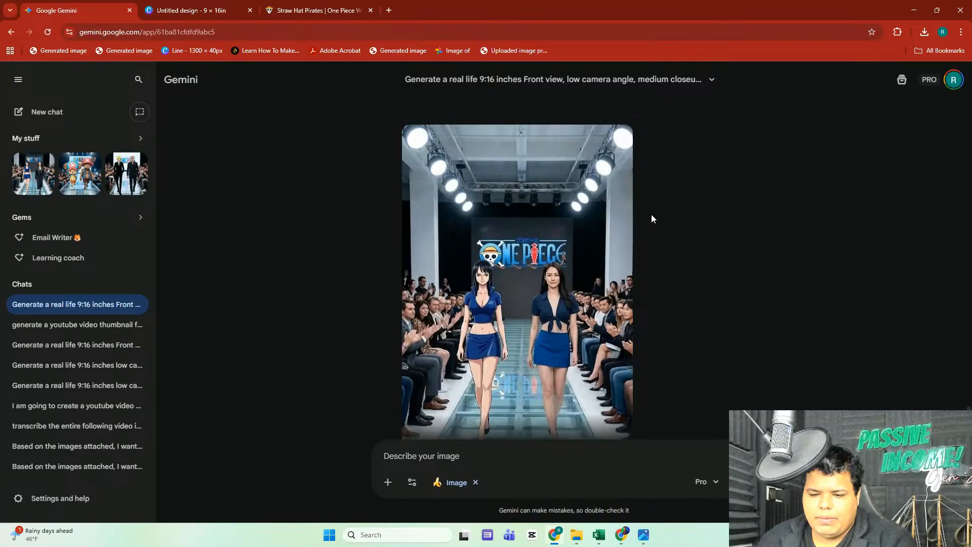
{"action": "scroll", "coordinate": [627, 220], "scroll_direction": "up", "scroll_amount": 15}
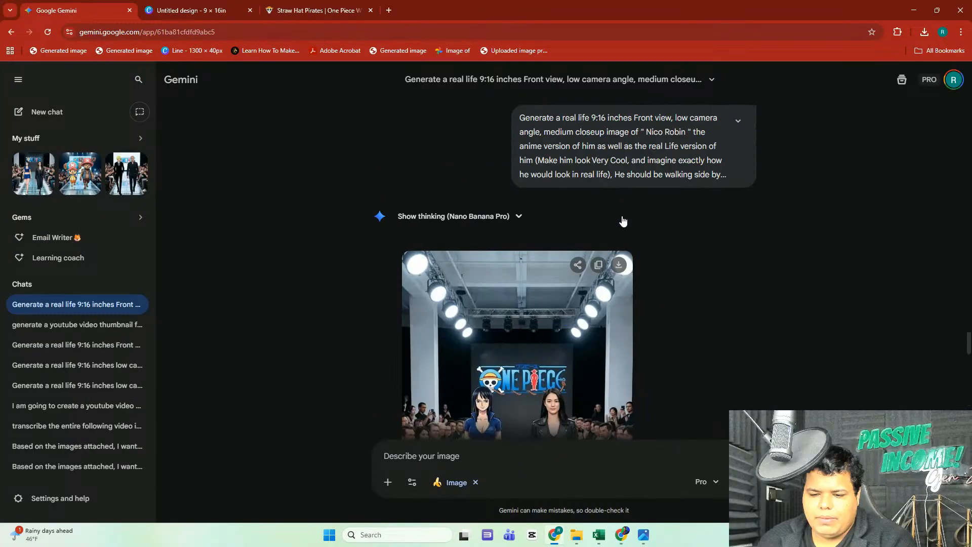
{"action": "scroll", "coordinate": [623, 221], "scroll_direction": "down", "scroll_amount": 3}
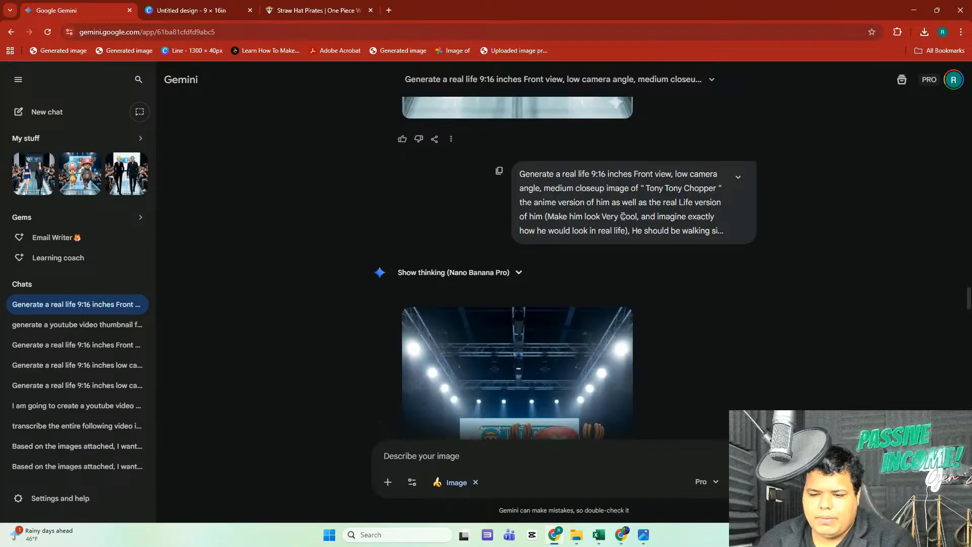
{"action": "triple_click", "coordinate": [635, 213]}
{"action": "scroll", "coordinate": [628, 223], "scroll_direction": "up", "scroll_amount": 15}
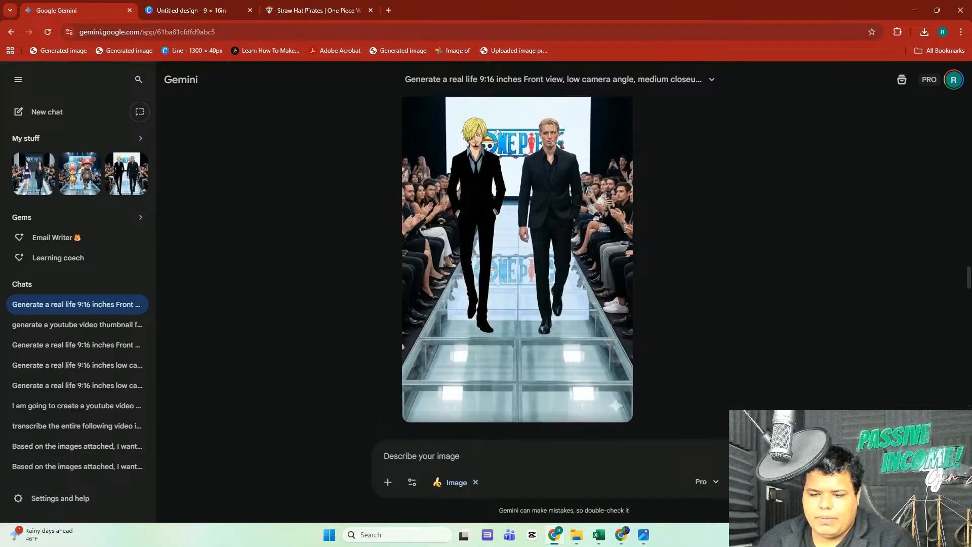
{"action": "scroll", "coordinate": [626, 238], "scroll_direction": "up", "scroll_amount": 10}
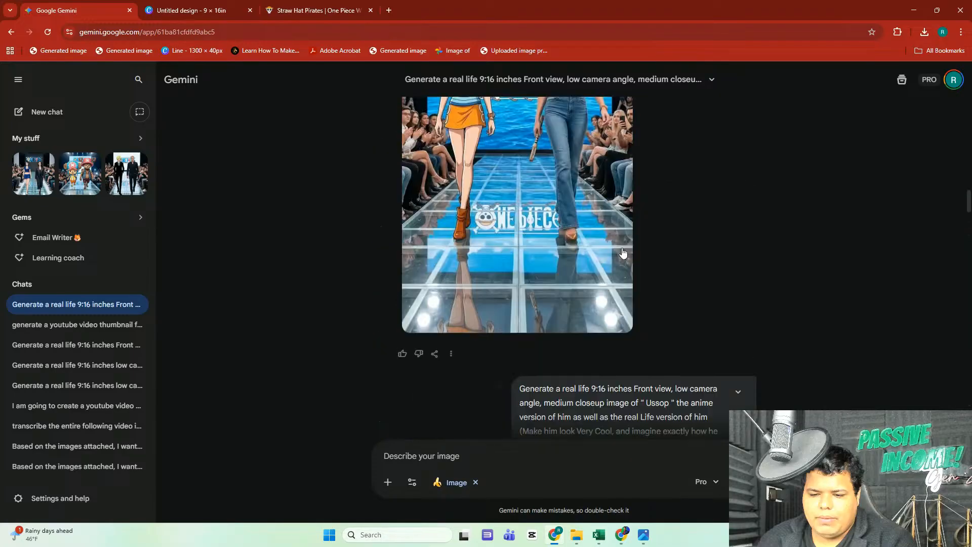
{"action": "right_click", "coordinate": [443, 459]}
{"action": "left_click", "coordinate": [464, 372]}
- Check the Straw Hat crew list on the One Piece Wiki, replace "Tony Tony Chopper" with "Franky the Cyborg" in the Gemini prompt and submit it
{"action": "left_click", "coordinate": [312, 6]}
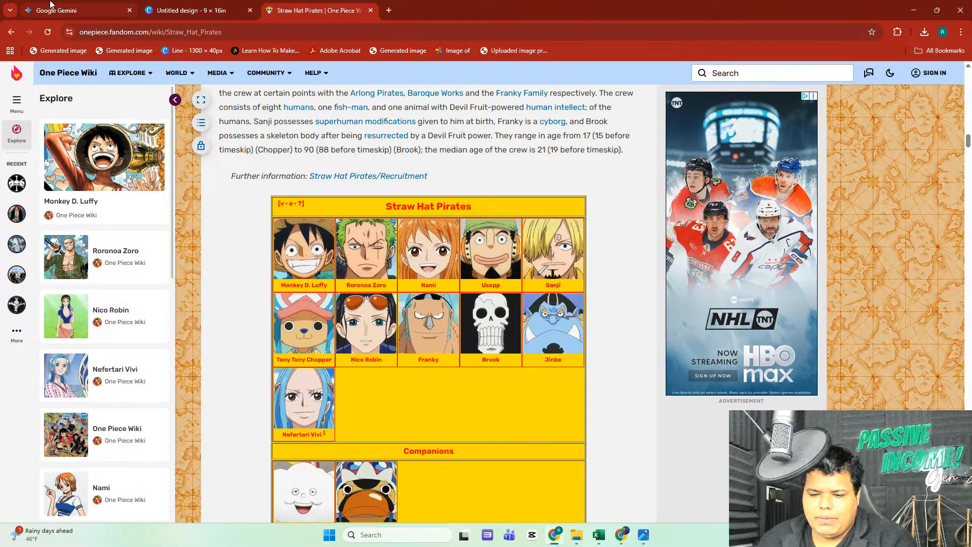
{"action": "left_click", "coordinate": [63, 10]}
{"action": "double_click", "coordinate": [718, 383]}
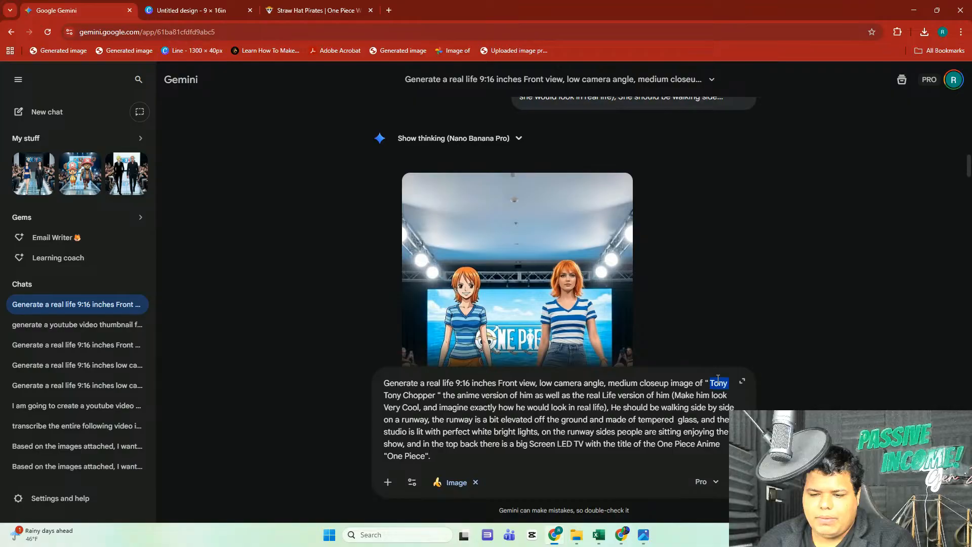
{"action": "key", "text": "BackSpace"}
{"action": "double_click", "coordinate": [718, 383]}
{"action": "key", "text": "BackSpace"}
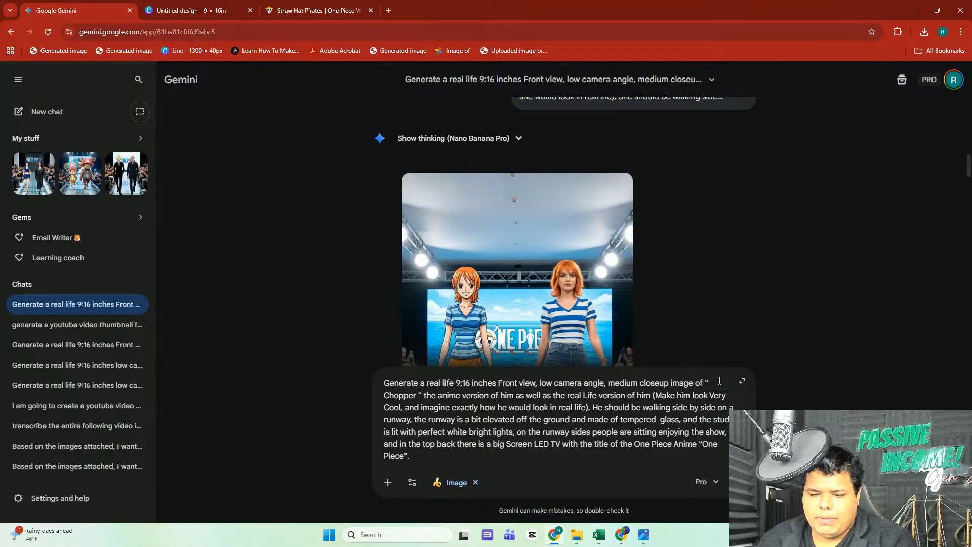
{"action": "key", "text": "BackSpace"}
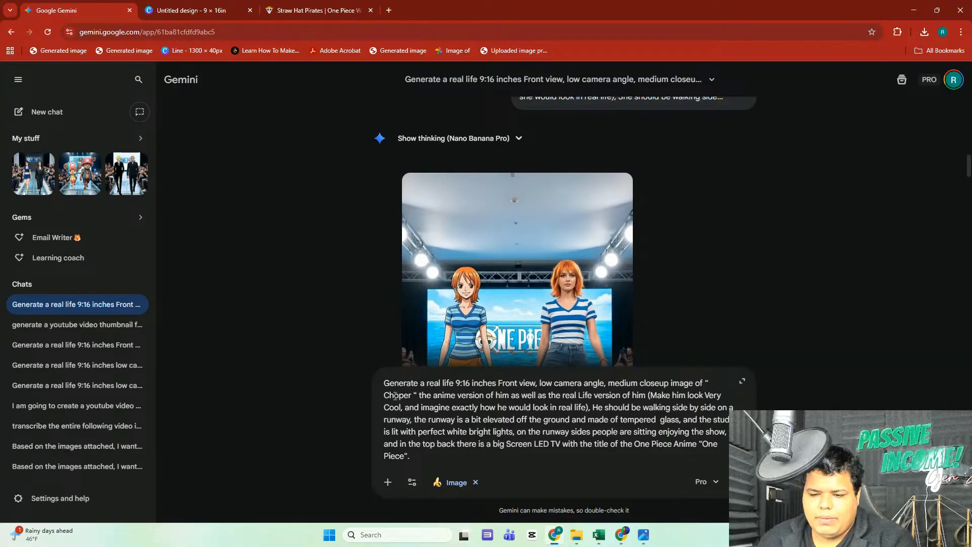
{"action": "double_click", "coordinate": [394, 396]}
{"action": "key", "text": "BackSpace"}
{"action": "type", "text": "Fran"}
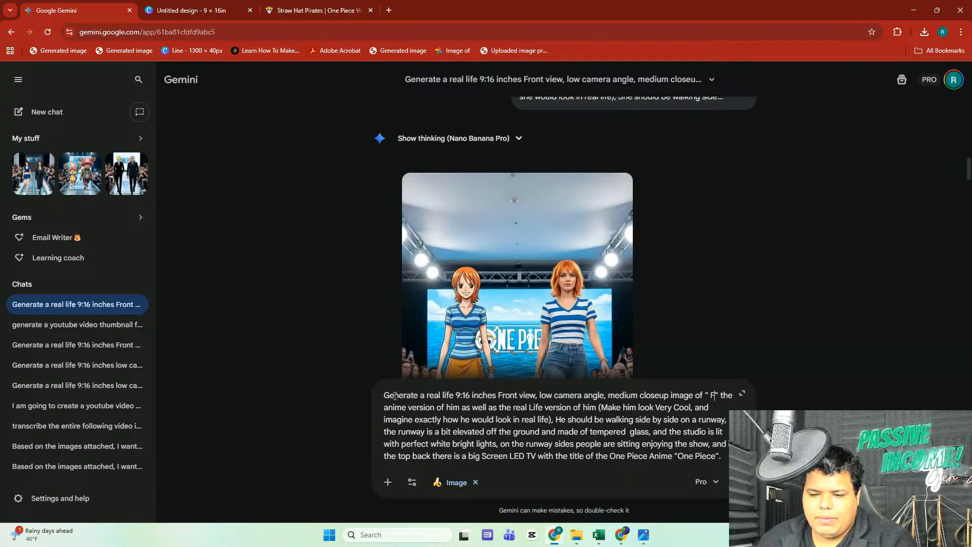
{"action": "type", "text": "ky the Cyb"}
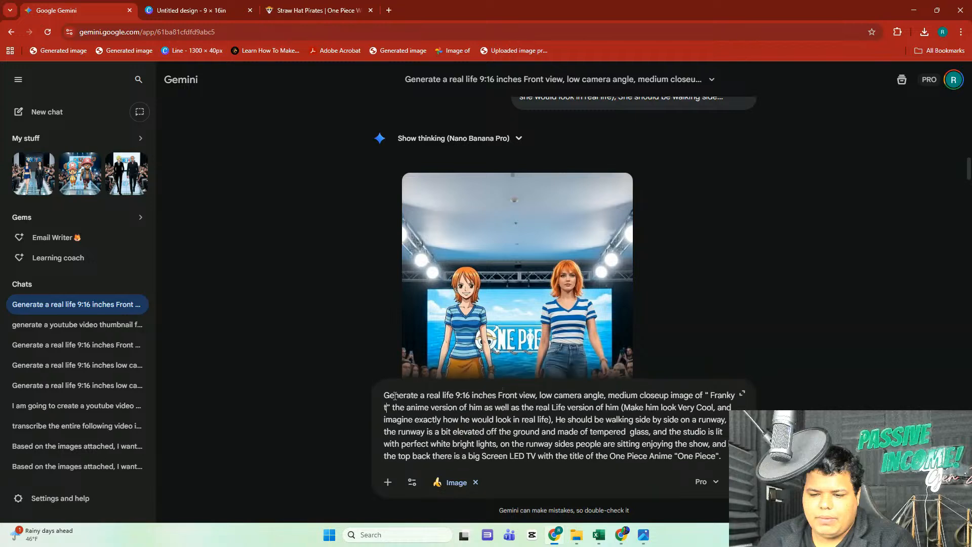
{"action": "type", "text": "org “"}
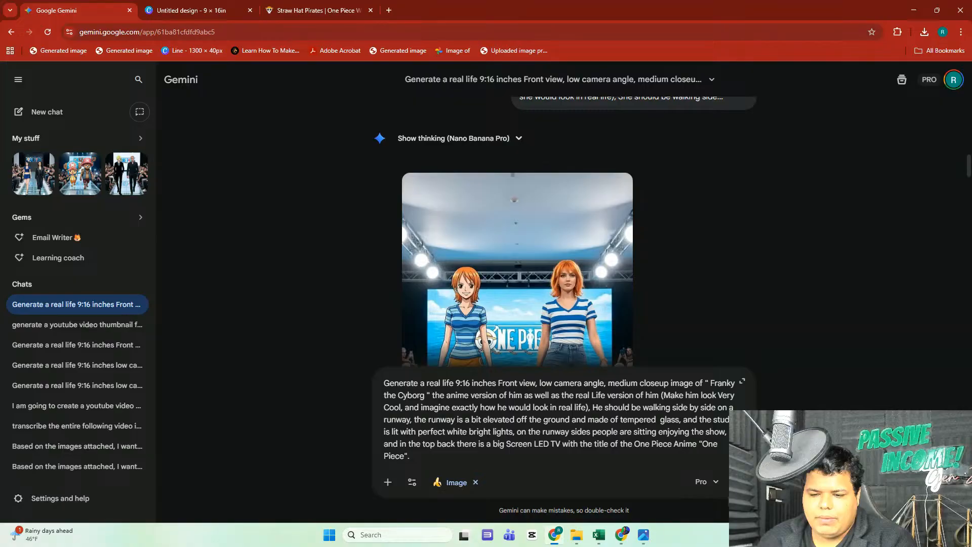
{"action": "left_click", "coordinate": [741, 482]}
- Search Google for "franky one piece height" and open the Straw Hat crew height comparison image from Reddit
{"action": "left_click", "coordinate": [389, 10]}
{"action": "type", "text": "g"}
{"action": "key", "text": "Return"}
{"action": "type", "text": "fr"}
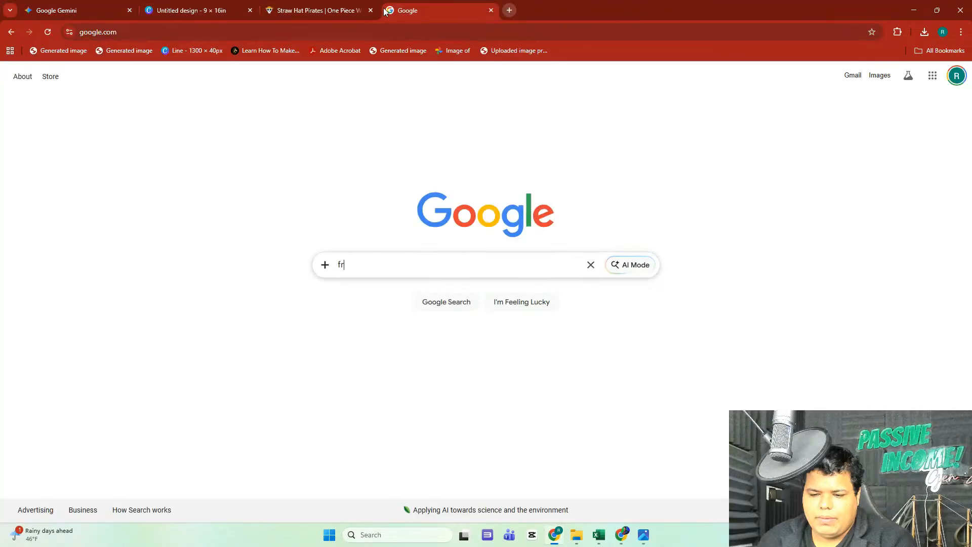
{"action": "type", "text": "anky one piece e"}
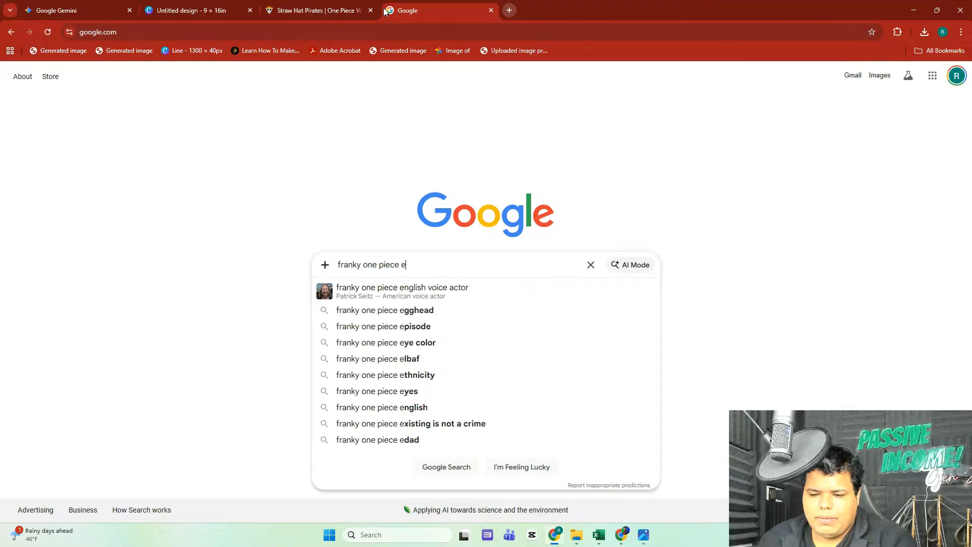
{"action": "key", "text": "BackSpace"}
{"action": "type", "text": "height"}
{"action": "key", "text": "Return"}
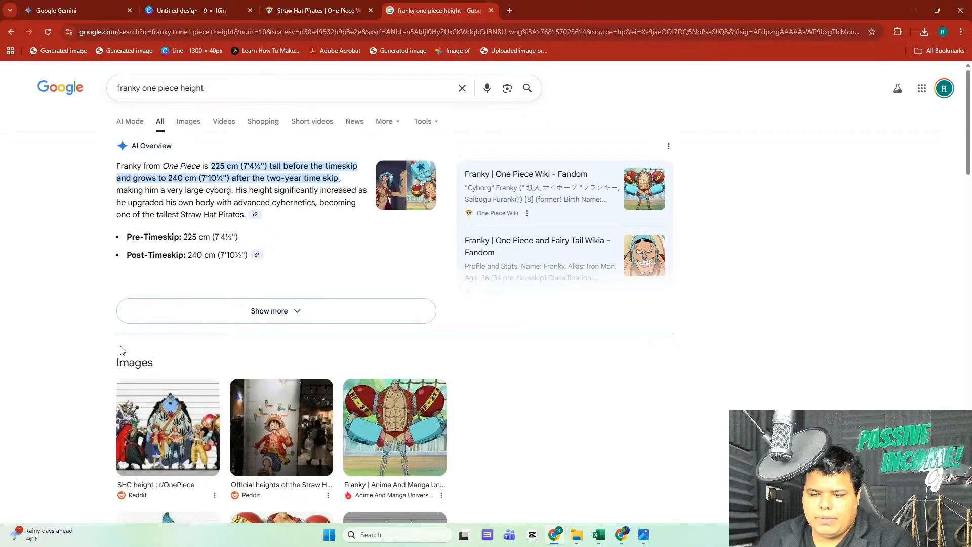
{"action": "left_click", "coordinate": [167, 428]}
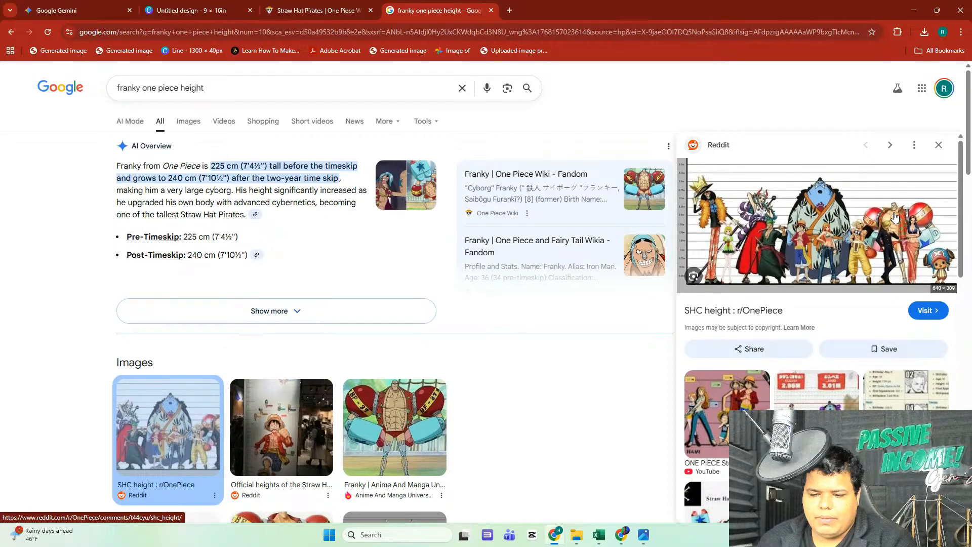
- Search Google for "gol d roger height", view the Reddit height comparison image and close the Google page
{"action": "triple_click", "coordinate": [189, 77]}
{"action": "type", "text": "gol "}
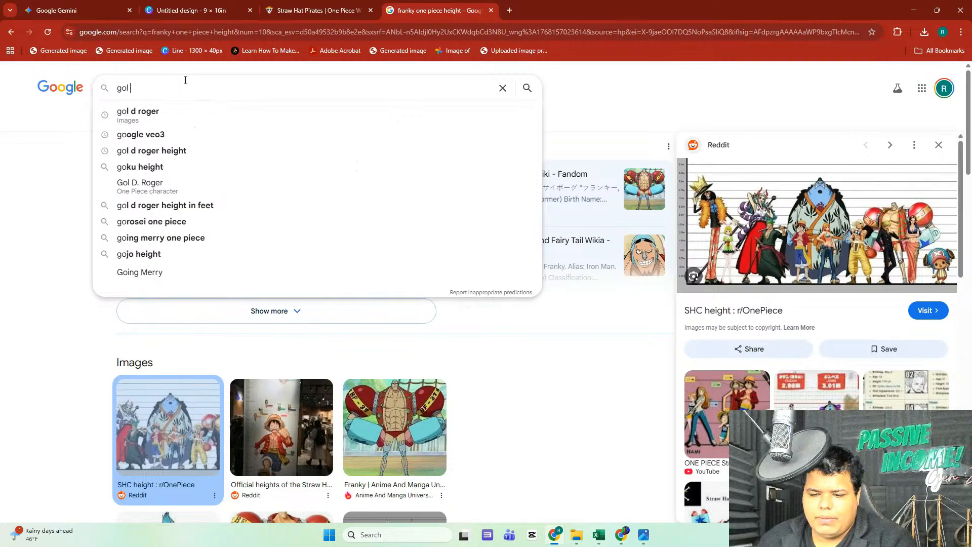
{"action": "type", "text": "d roger height"}
{"action": "key", "text": "Return"}
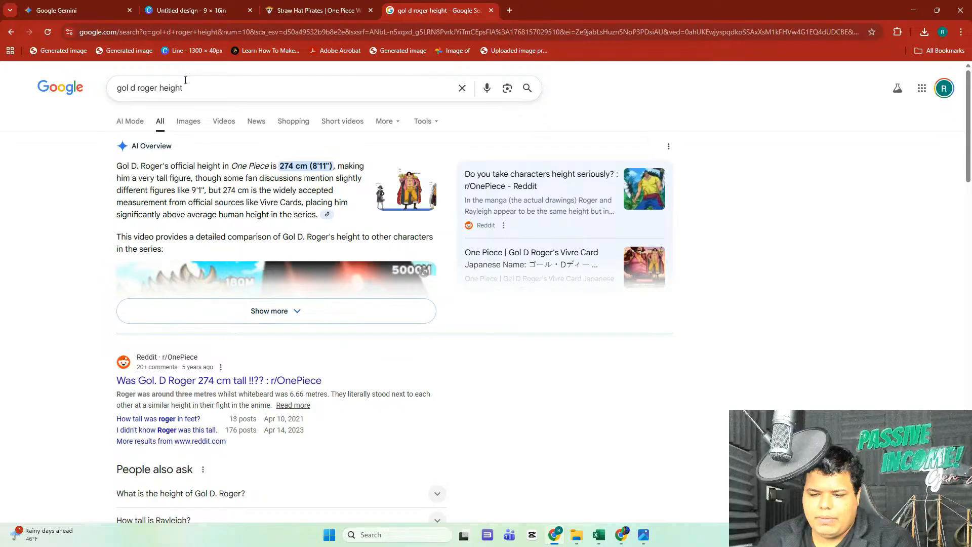
{"action": "left_click", "coordinate": [406, 192]}
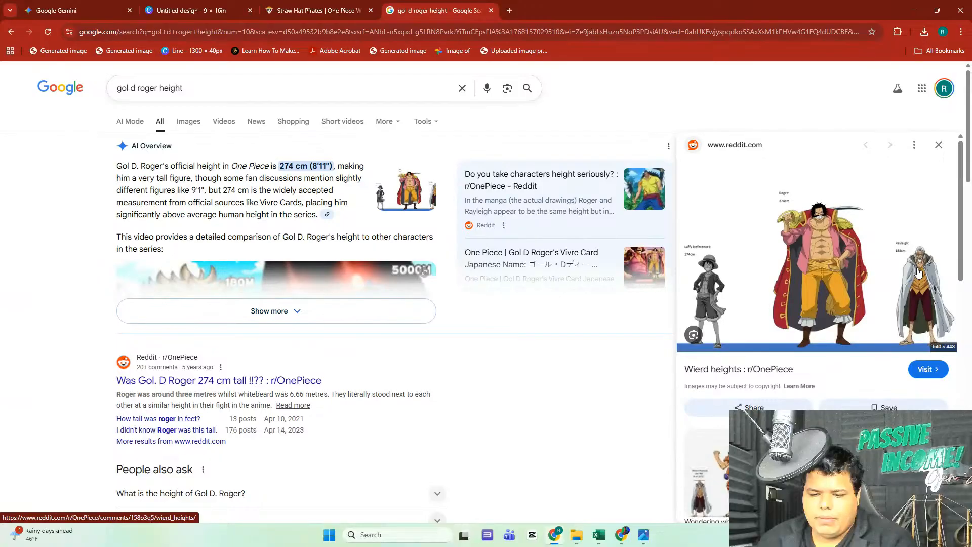
{"action": "left_click", "coordinate": [493, 13]}
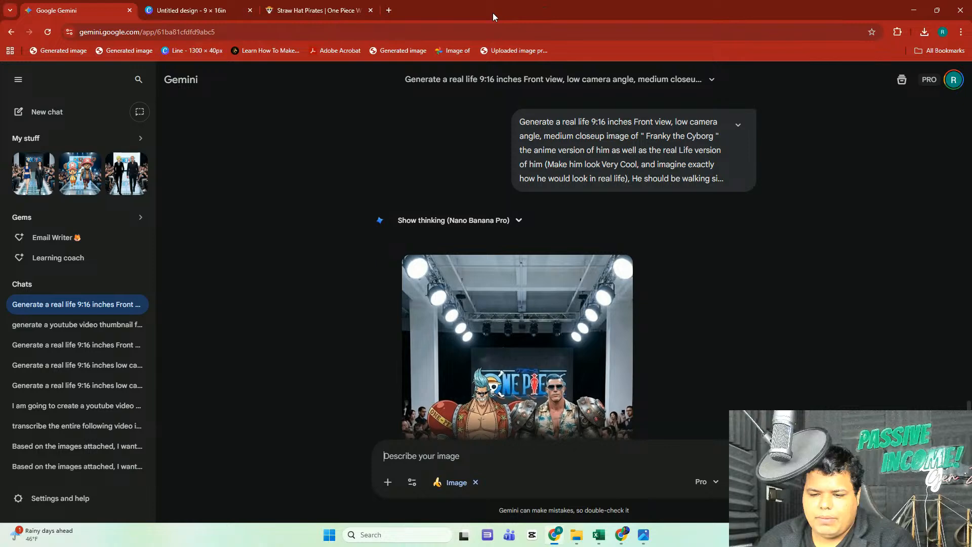
- Enlarge the generated Franky image to examine his anime and real-life versions, and close the enlarged view
{"action": "scroll", "coordinate": [640, 205], "scroll_direction": "down", "scroll_amount": 3}
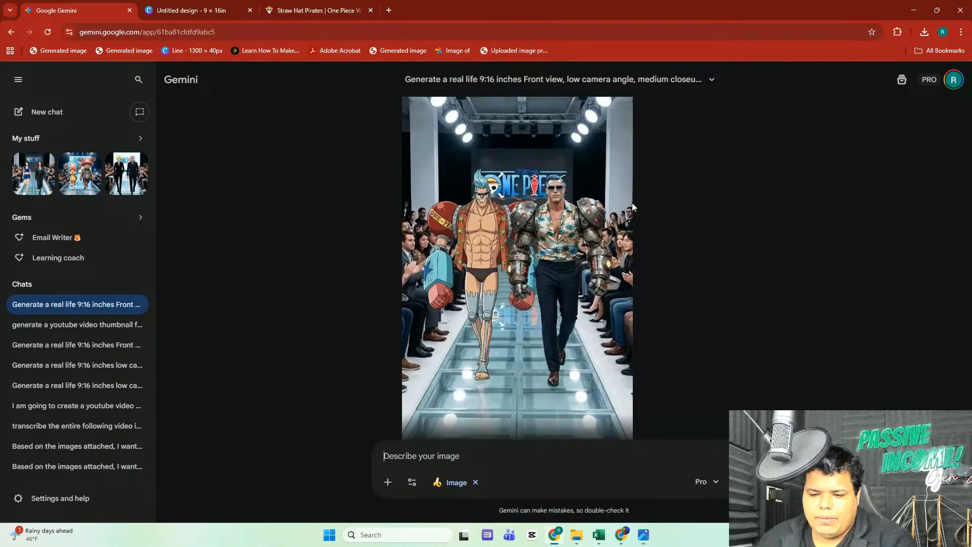
{"action": "left_click", "coordinate": [494, 263]}
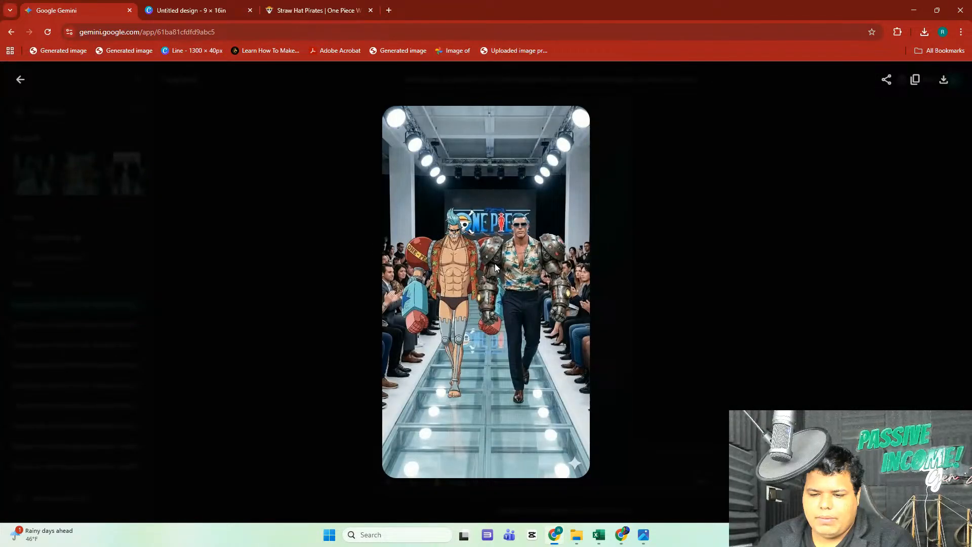
{"action": "left_click", "coordinate": [757, 271]}
- Edit the submitted Franky prompt, removing "Make him look Very Cool, and" and changing "would look" to "should look like"
{"action": "scroll", "coordinate": [651, 290], "scroll_direction": "up", "scroll_amount": 4}
{"action": "left_click", "coordinate": [483, 175]}
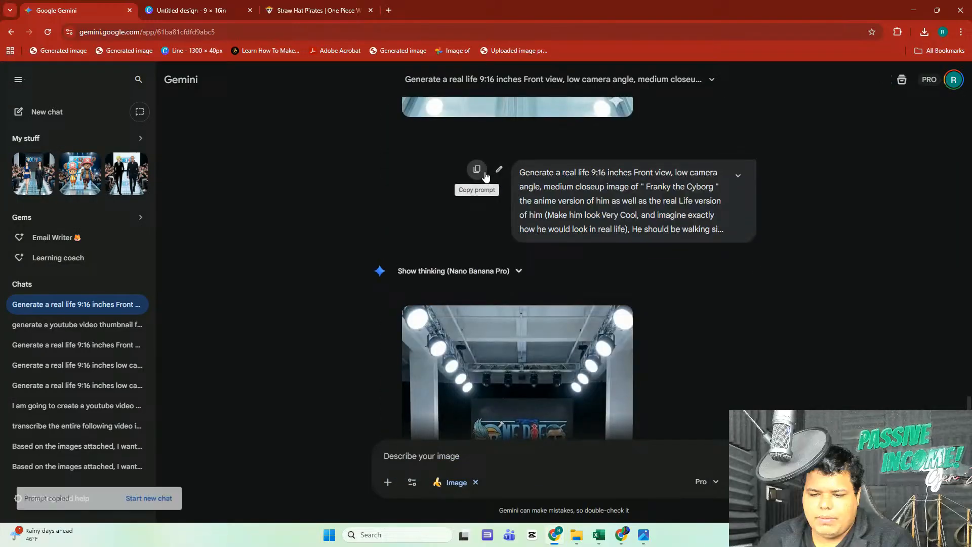
{"action": "left_click", "coordinate": [498, 169]}
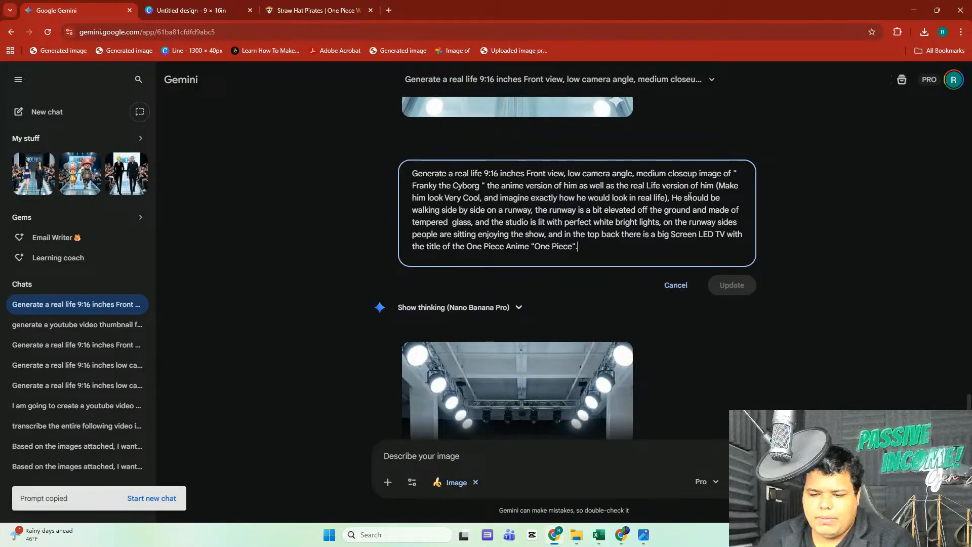
{"action": "left_click_drag", "start_coordinate": [500, 199], "coordinate": [720, 186]}
{"action": "key", "text": "BackSpace"}
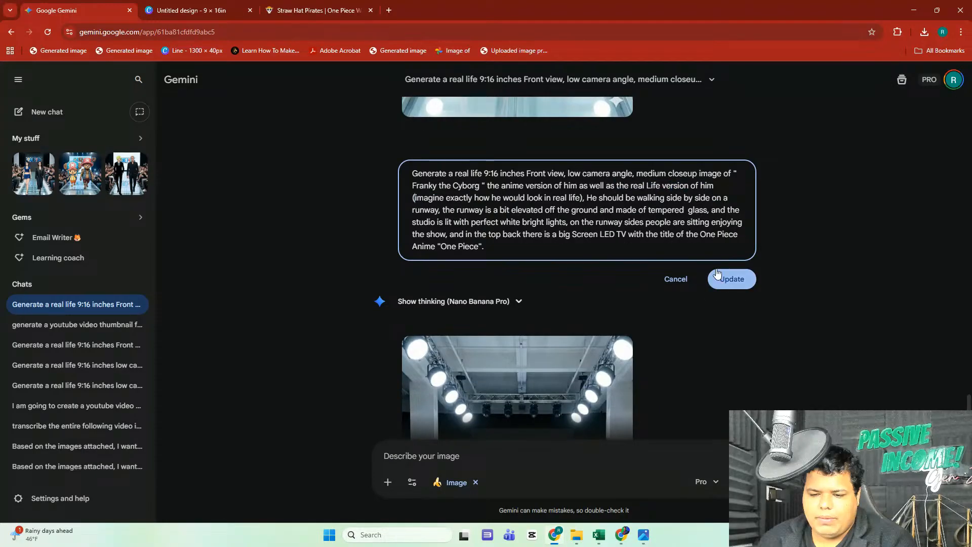
{"action": "double_click", "coordinate": [514, 198]}
{"action": "type", "text": "sh"}
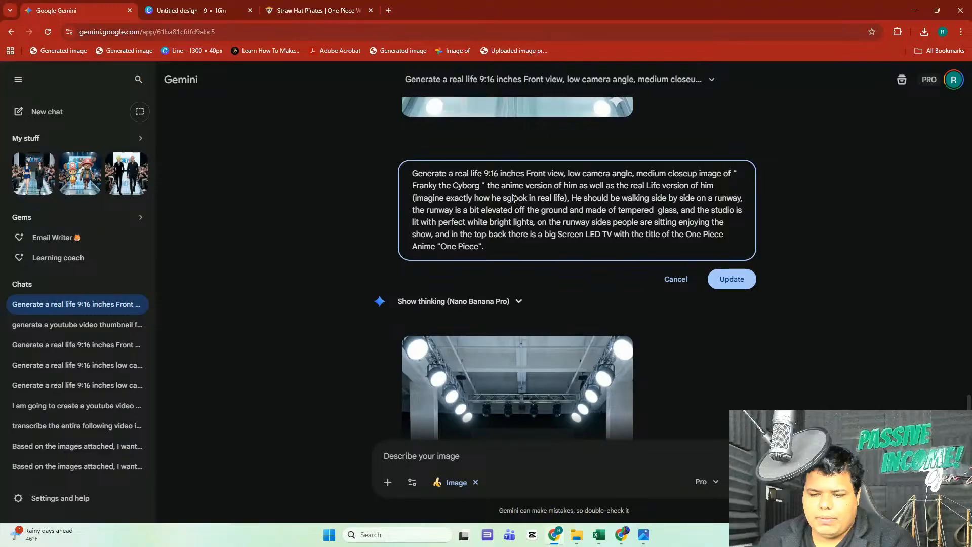
{"action": "type", "text": "ould "}
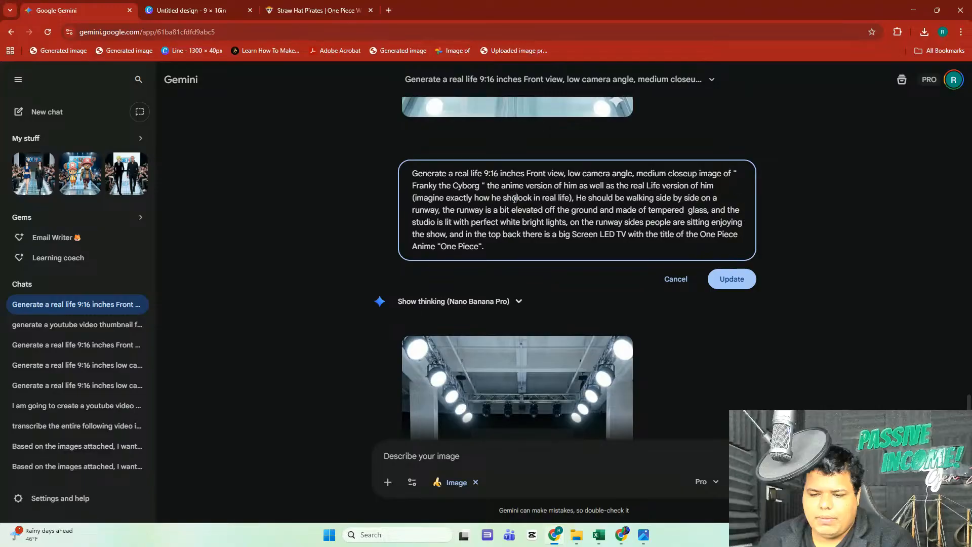
{"action": "type", "text": "look like"}
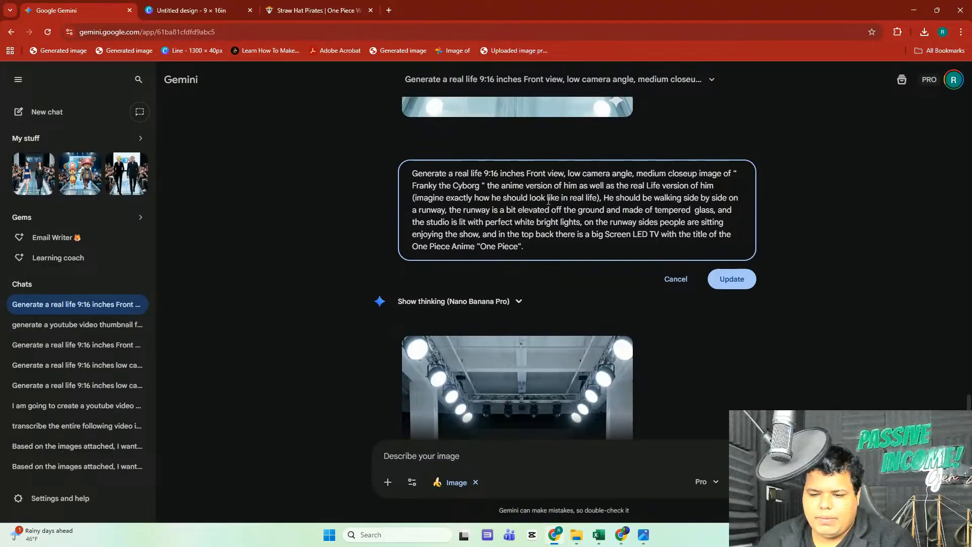
- Add "according to the anime" after "in real life" in the Franky prompt and resubmit it
{"action": "left_click", "coordinate": [597, 198]}
{"action": "type", "text": "accordi"}
{"action": "type", "text": "ng"}
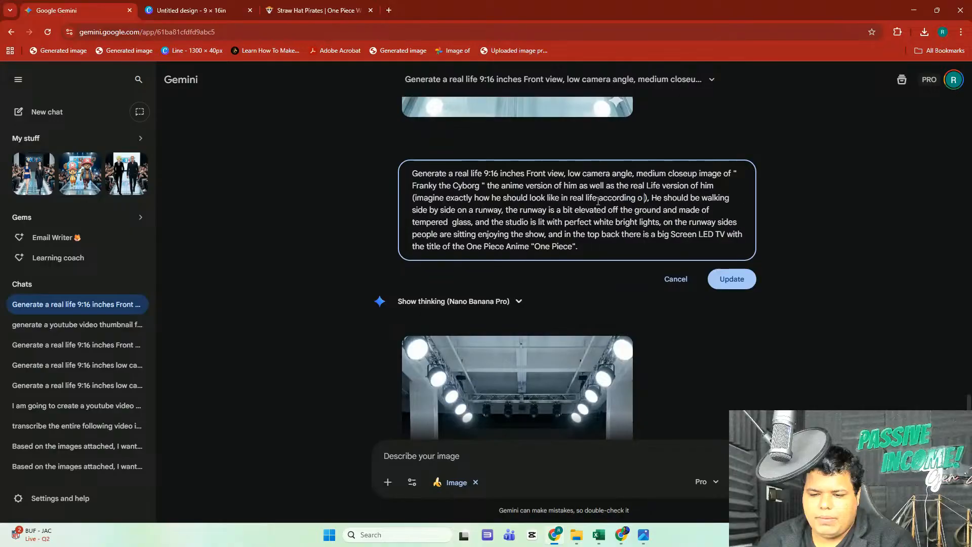
{"action": "type", "text": " to the anime"}
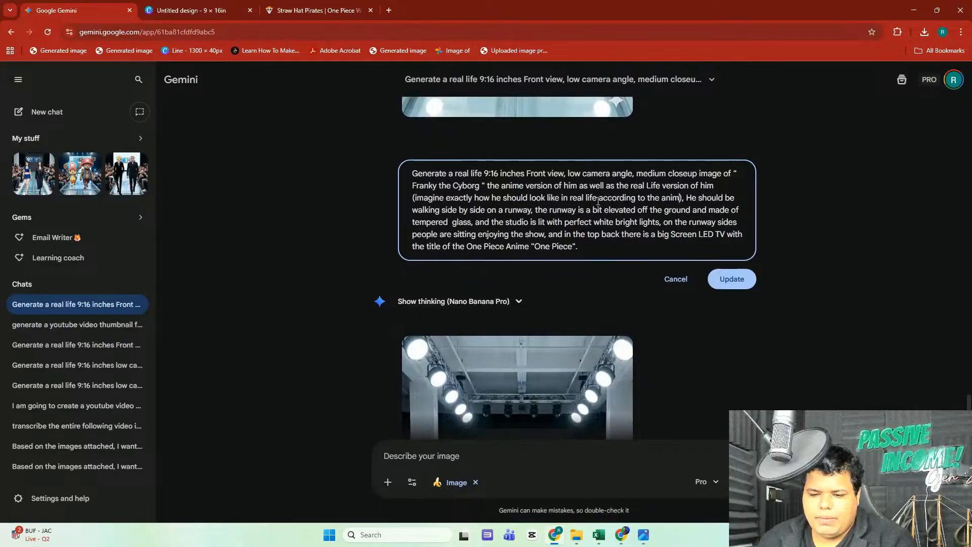
{"action": "left_click", "coordinate": [710, 287]}
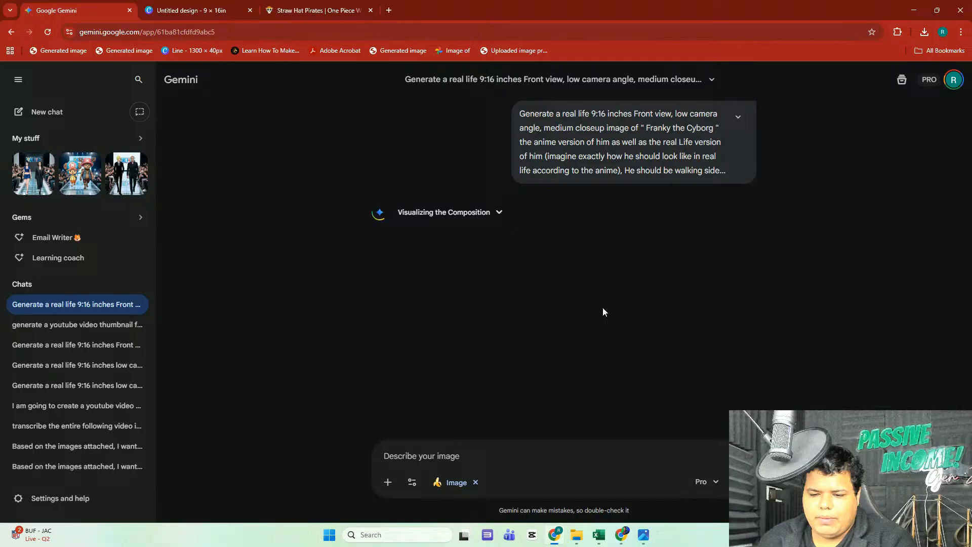
- Switch to YouTube Studio to check the live stream and its chat, and minimize its window to return to Gemini
{"action": "mouse_move", "coordinate": [630, 533]}
{"action": "left_click", "coordinate": [591, 487]}
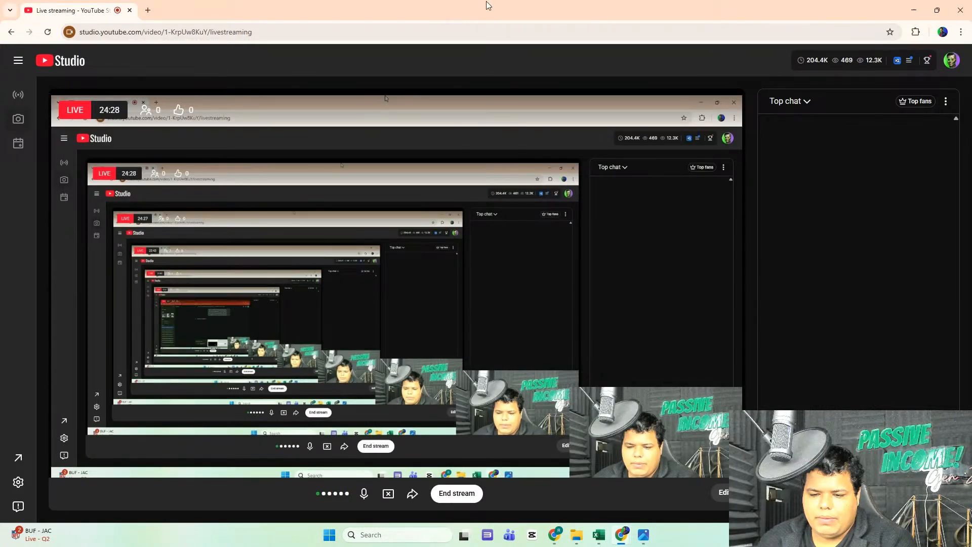
{"action": "double_click", "coordinate": [448, 10]}
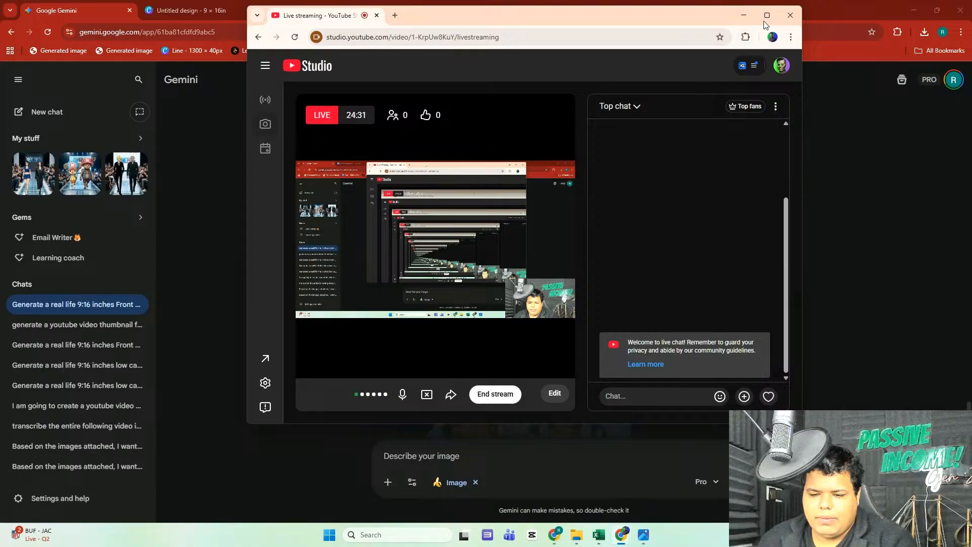
{"action": "left_click", "coordinate": [766, 19]}
{"action": "left_click", "coordinate": [913, 10]}
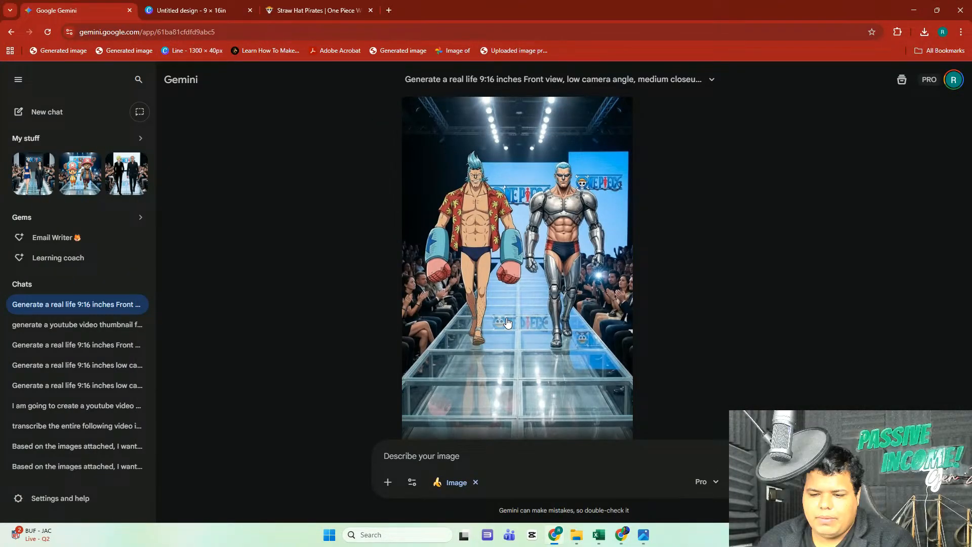
- Edit the submitted Franky prompt, replacing "Franky the Cyborg" with "Franky after timeskip", and resubmit it
{"action": "left_click", "coordinate": [508, 322]}
{"action": "left_click", "coordinate": [675, 278]}
{"action": "scroll", "coordinate": [675, 274], "scroll_direction": "up", "scroll_amount": 8}
{"action": "left_click", "coordinate": [478, 366]}
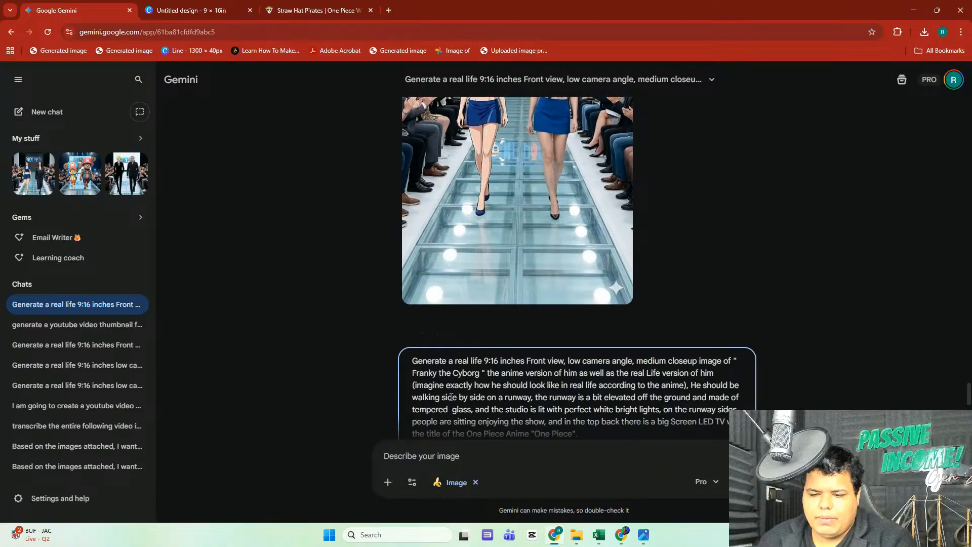
{"action": "left_click_drag", "start_coordinate": [480, 373], "coordinate": [443, 372]}
{"action": "key", "text": "BackSpace"}
{"action": "key", "text": "BackSpace"}
{"action": "type", "text": "after time"}
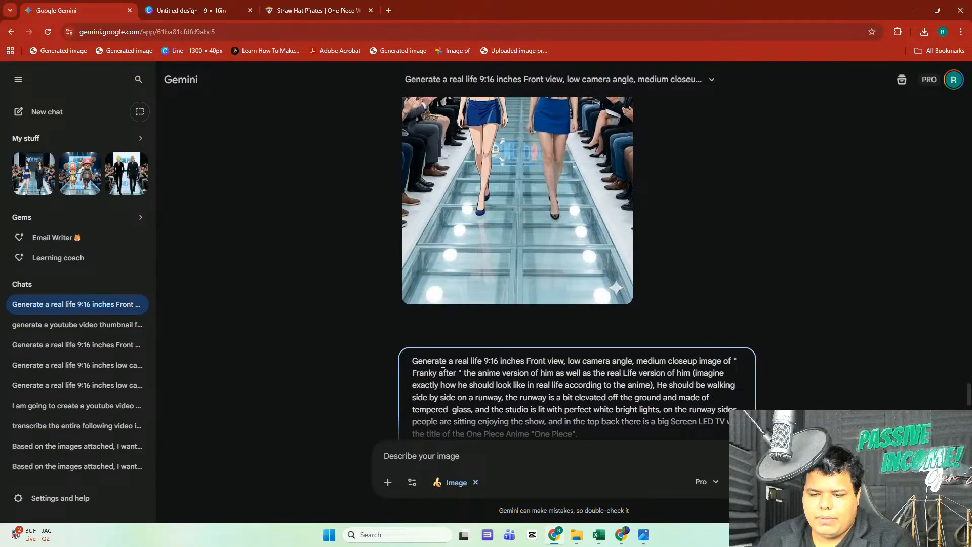
{"action": "type", "text": "skip"}
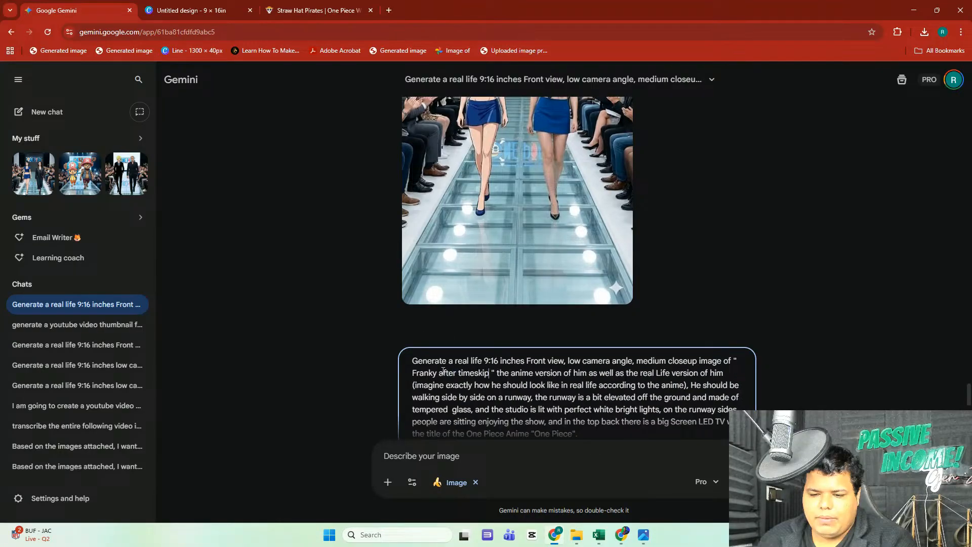
{"action": "scroll", "coordinate": [593, 400], "scroll_direction": "down", "scroll_amount": 3}
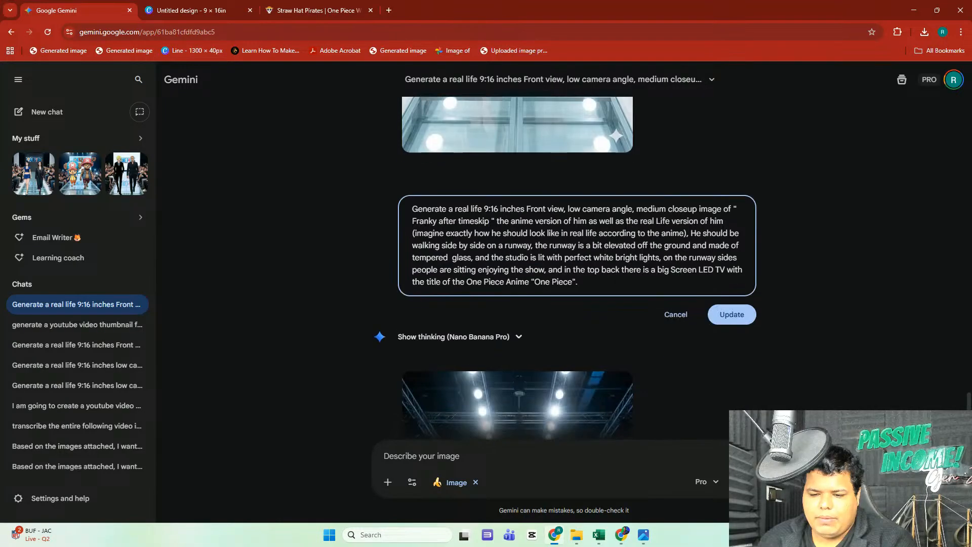
{"action": "left_click", "coordinate": [730, 311]}
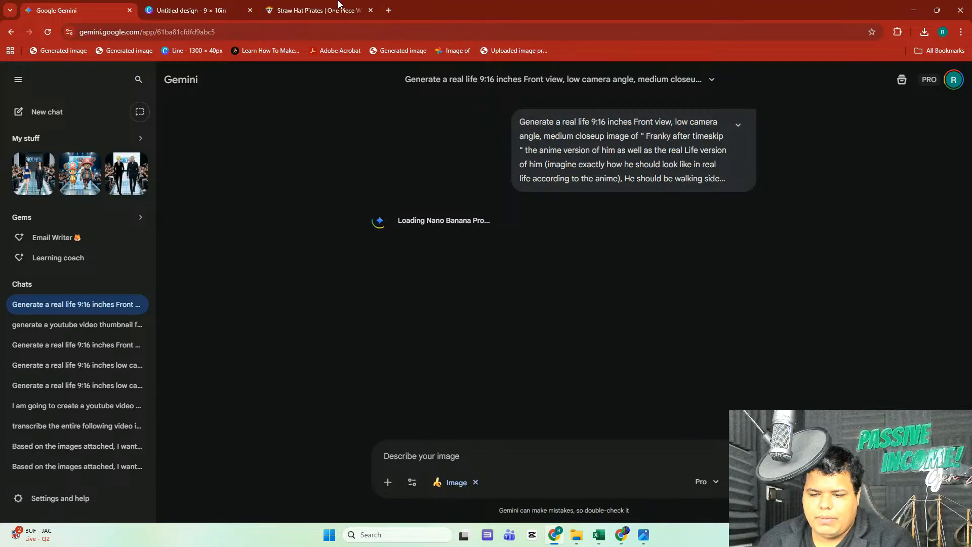
- Check the crew list on the One Piece Wiki, and return to Gemini to examine the new Franky image enlarged alongside its prompt
{"action": "left_click", "coordinate": [321, 7]}
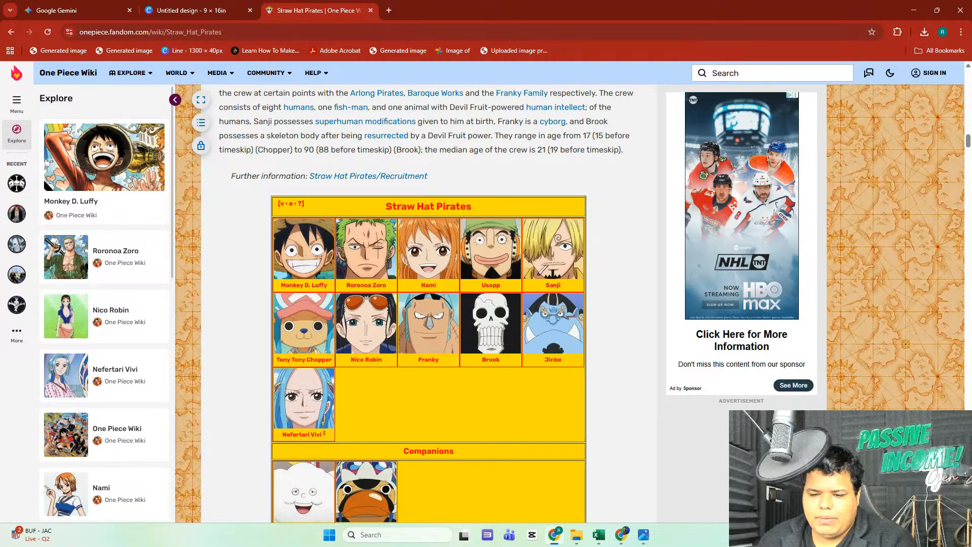
{"action": "left_click", "coordinate": [70, 9]}
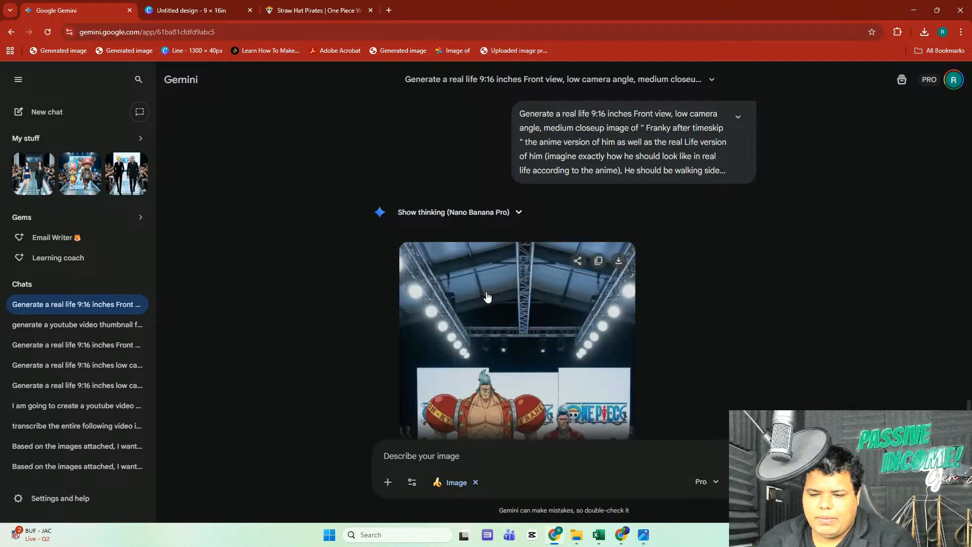
{"action": "scroll", "coordinate": [488, 297], "scroll_direction": "down", "scroll_amount": 3}
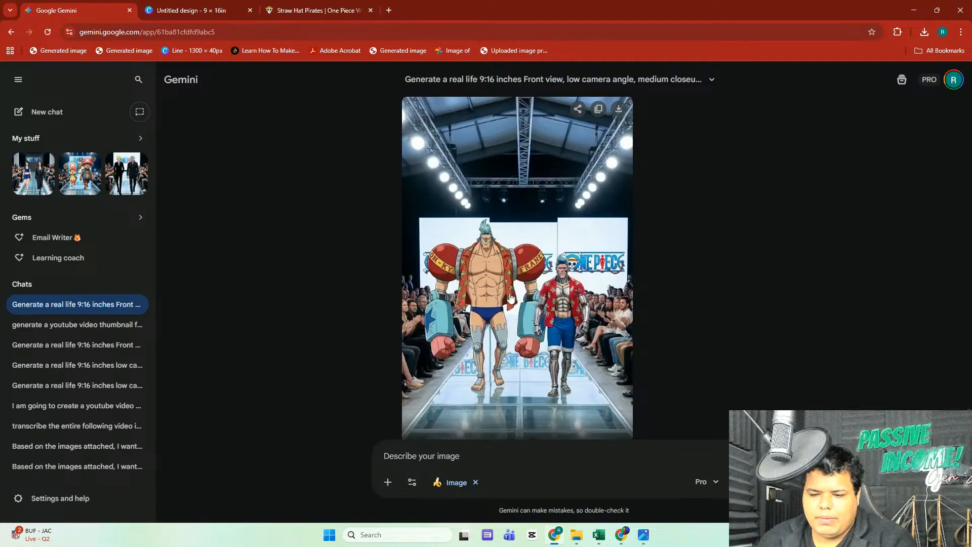
{"action": "left_click", "coordinate": [524, 286]}
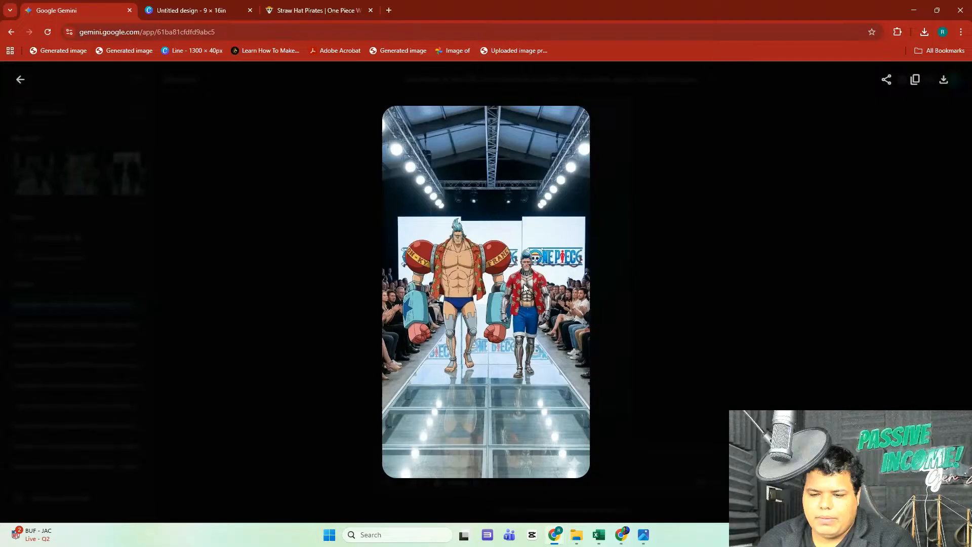
{"action": "left_click", "coordinate": [714, 317]}
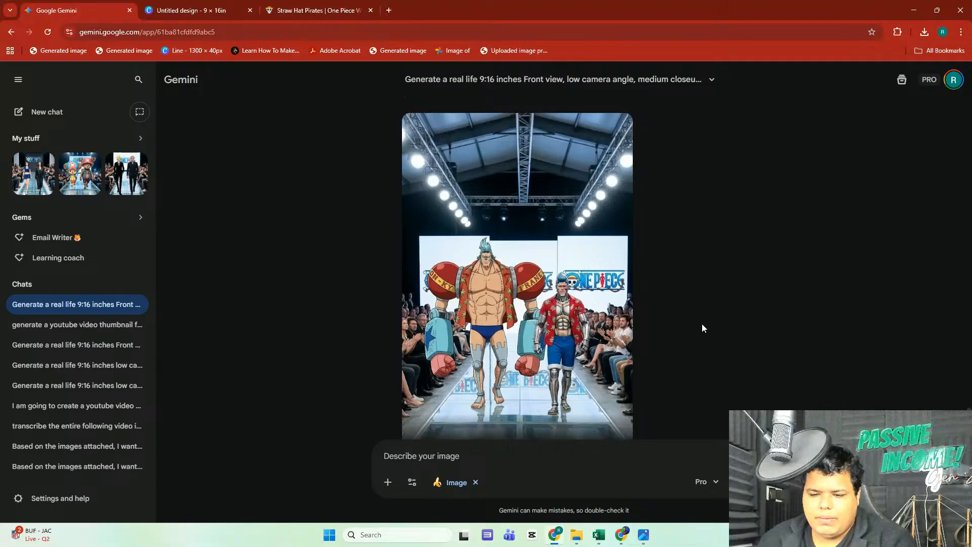
{"action": "scroll", "coordinate": [702, 323], "scroll_direction": "up", "scroll_amount": 4}
{"action": "scroll", "coordinate": [702, 328], "scroll_direction": "up", "scroll_amount": 3}
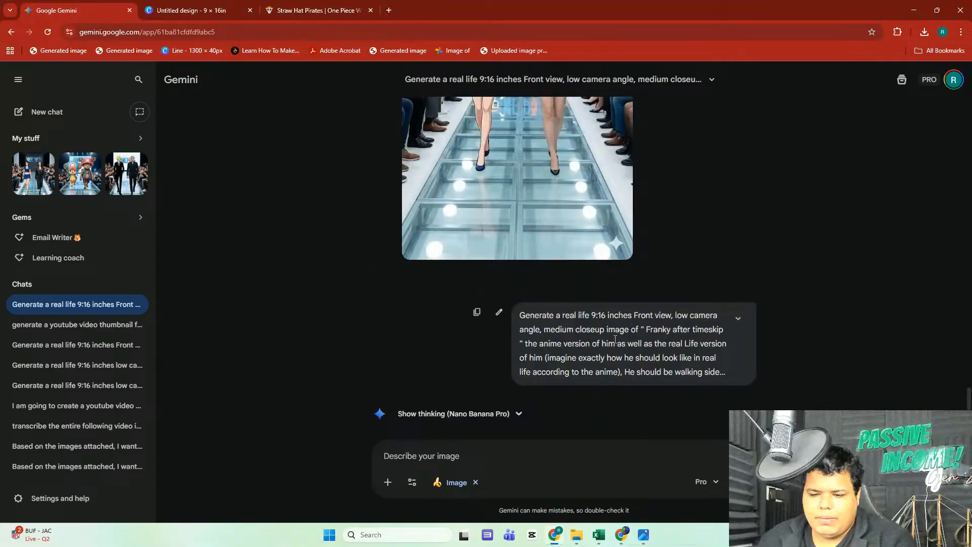
{"action": "scroll", "coordinate": [623, 332], "scroll_direction": "down", "scroll_amount": 5}
{"action": "scroll", "coordinate": [624, 332], "scroll_direction": "down", "scroll_amount": 1}
- Copy the enlarged post-timeskip Franky image and paste it onto the blank eighth page of the Canva design
{"action": "left_click", "coordinate": [623, 332]}
{"action": "right_click", "coordinate": [495, 274]}
{"action": "left_click", "coordinate": [531, 325]}
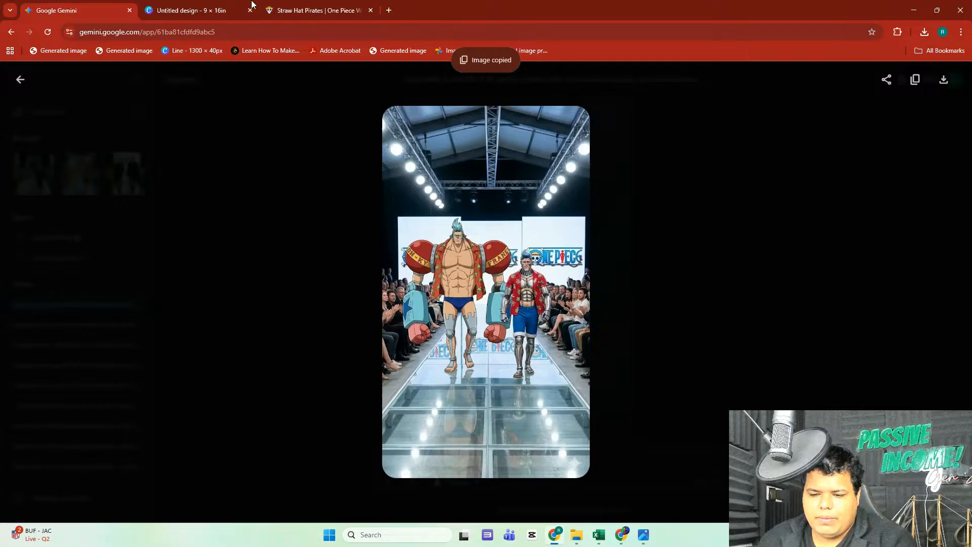
{"action": "left_click", "coordinate": [251, 5]}
{"action": "key", "text": "ctrl+v"}
{"action": "left_click_drag", "start_coordinate": [547, 369], "coordinate": [650, 431]}
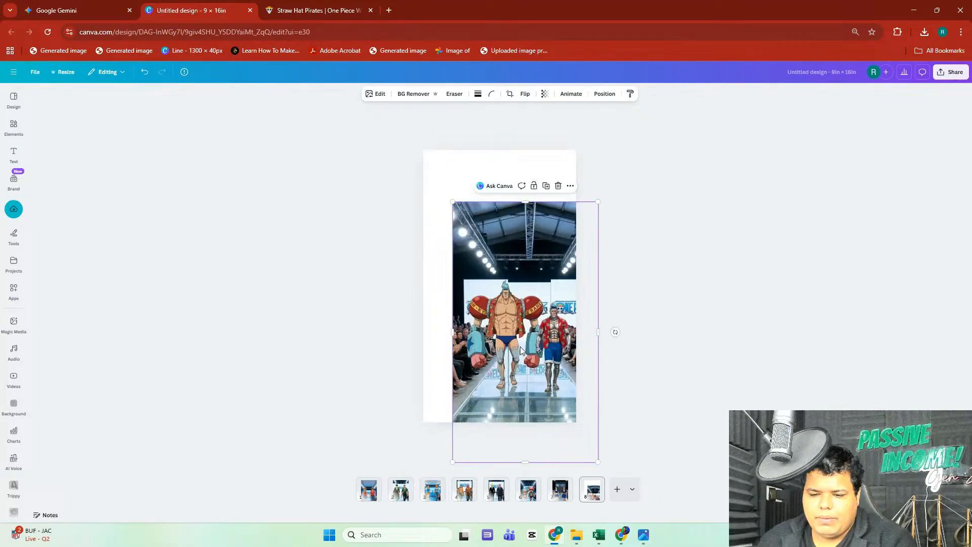
{"action": "left_click", "coordinate": [144, 72]}
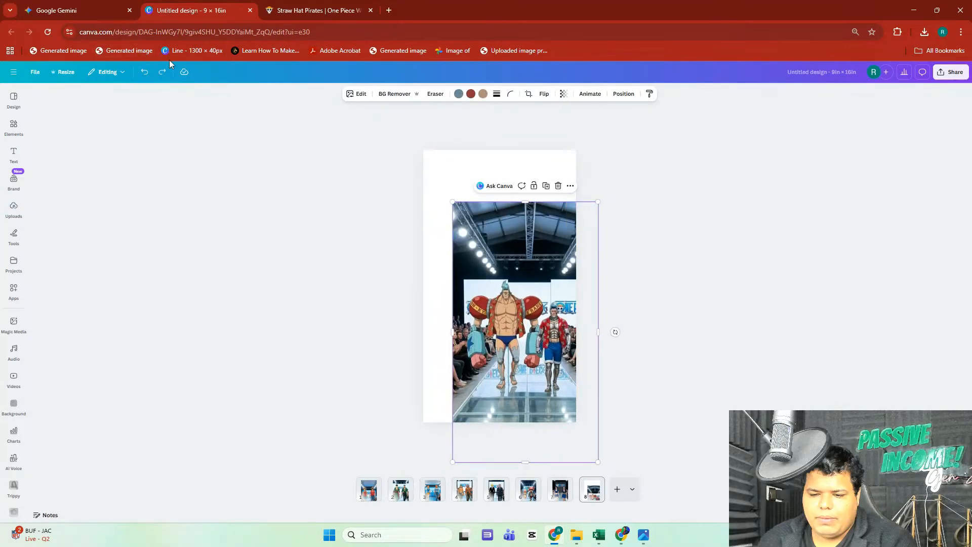
{"action": "left_click", "coordinate": [144, 71]}
- Enlarge the pasted Franky image to cover the whole page, shift it slightly right, and add a new blank page
{"action": "left_click_drag", "start_coordinate": [548, 372], "coordinate": [651, 420]}
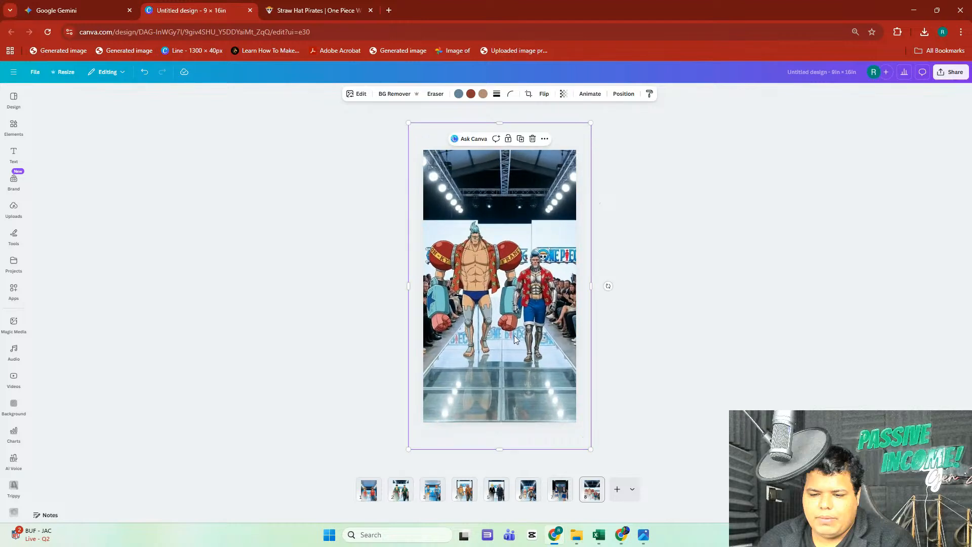
{"action": "left_click_drag", "start_coordinate": [490, 314], "coordinate": [497, 314]}
{"action": "left_click", "coordinate": [767, 345]}
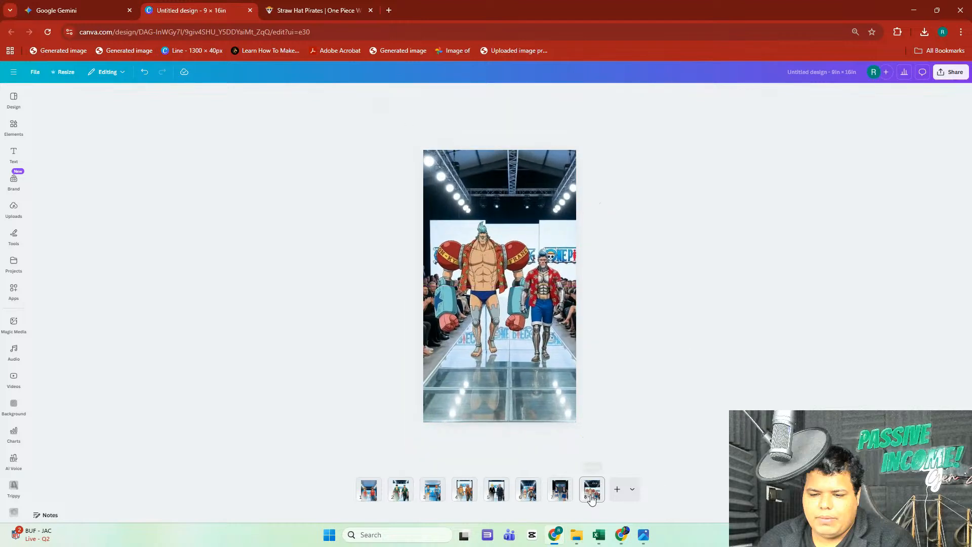
{"action": "left_click", "coordinate": [617, 489]}
- Check the next crew member on the One Piece Wiki, and copy the Franky prompt into Gemini's new message field
{"action": "left_click", "coordinate": [60, 9]}
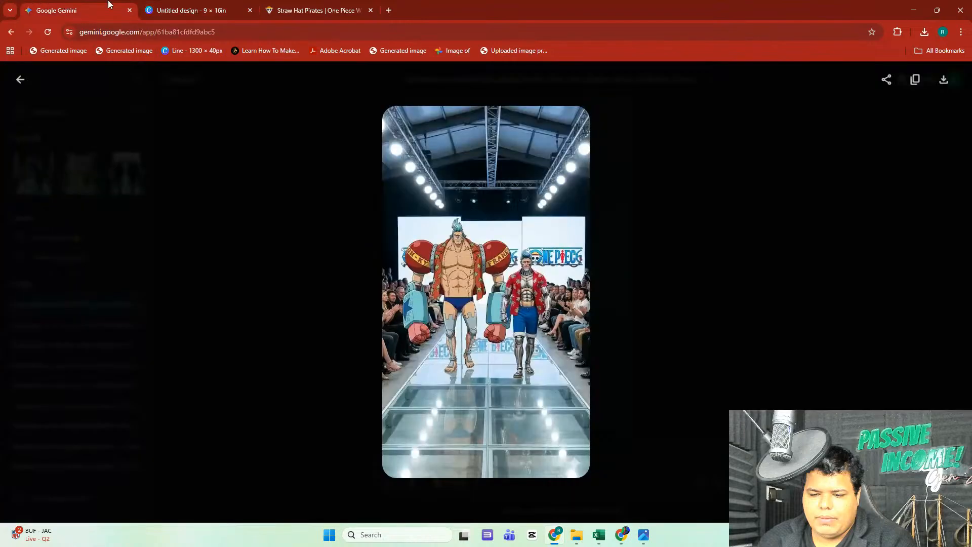
{"action": "left_click", "coordinate": [164, 5]}
{"action": "left_click", "coordinate": [314, 6]}
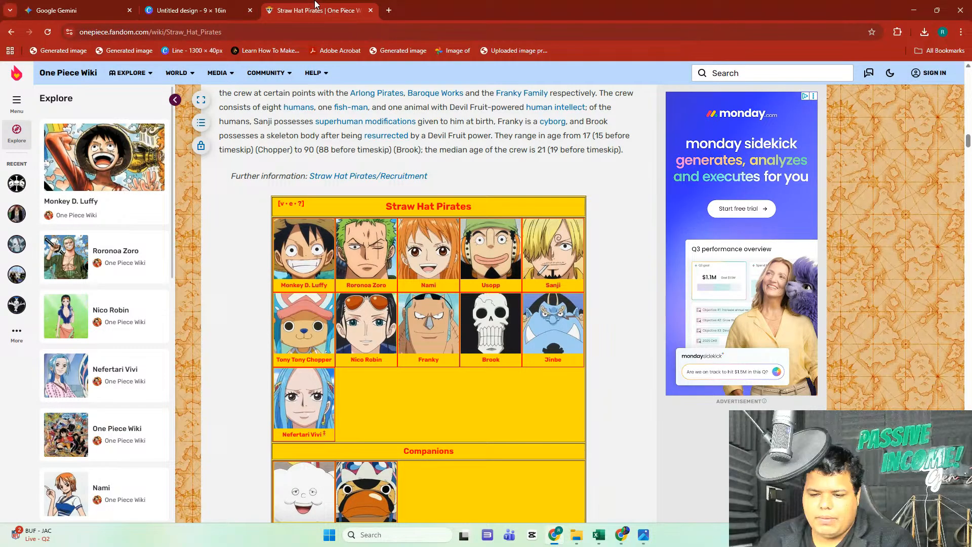
{"action": "left_click", "coordinate": [67, 5]}
{"action": "left_click", "coordinate": [780, 207]}
{"action": "scroll", "coordinate": [658, 274], "scroll_direction": "up", "scroll_amount": 6}
{"action": "triple_click", "coordinate": [589, 330]}
{"action": "right_click", "coordinate": [583, 339]}
{"action": "left_click", "coordinate": [598, 350]}
{"action": "right_click", "coordinate": [406, 455]}
{"action": "left_click", "coordinate": [422, 340]}
- Replace "Franky after timeskip" with "Brook" in the pasted prompt and submit it
{"action": "double_click", "coordinate": [723, 383]}
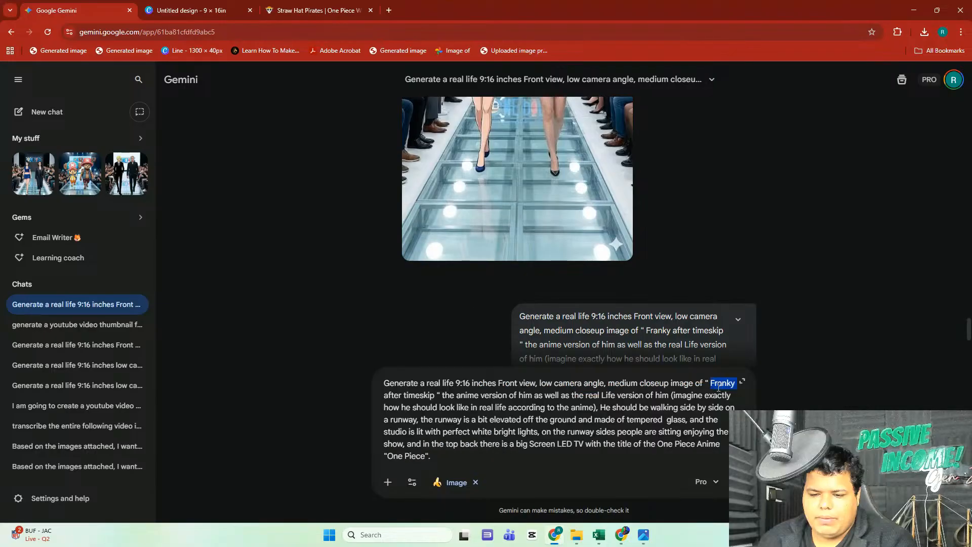
{"action": "key", "text": "BackSpace"}
{"action": "double_click", "coordinate": [718, 384]}
{"action": "key", "text": "BackSpace"}
{"action": "double_click", "coordinate": [398, 396]}
{"action": "key", "text": "BackSpace"}
{"action": "type", "text": "Brook"}
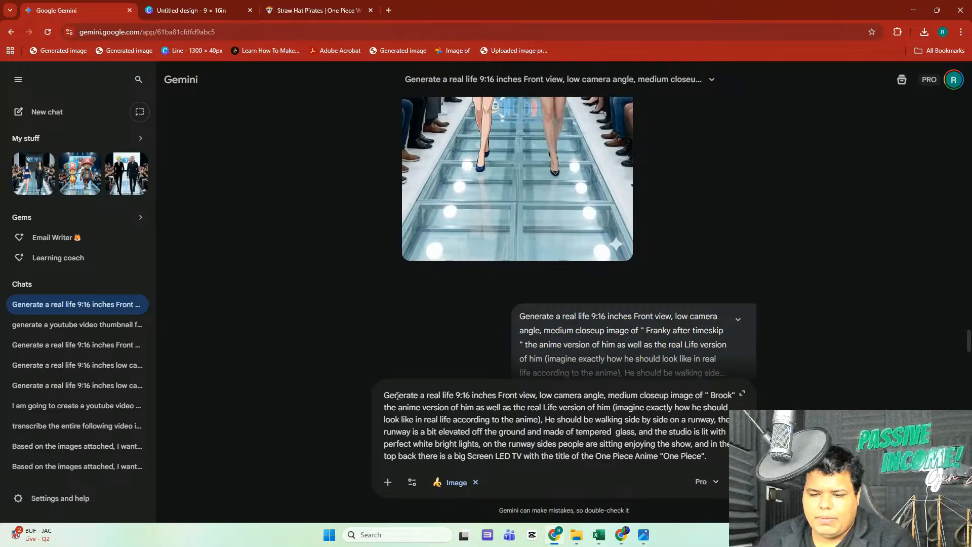
{"action": "key", "text": "Return"}
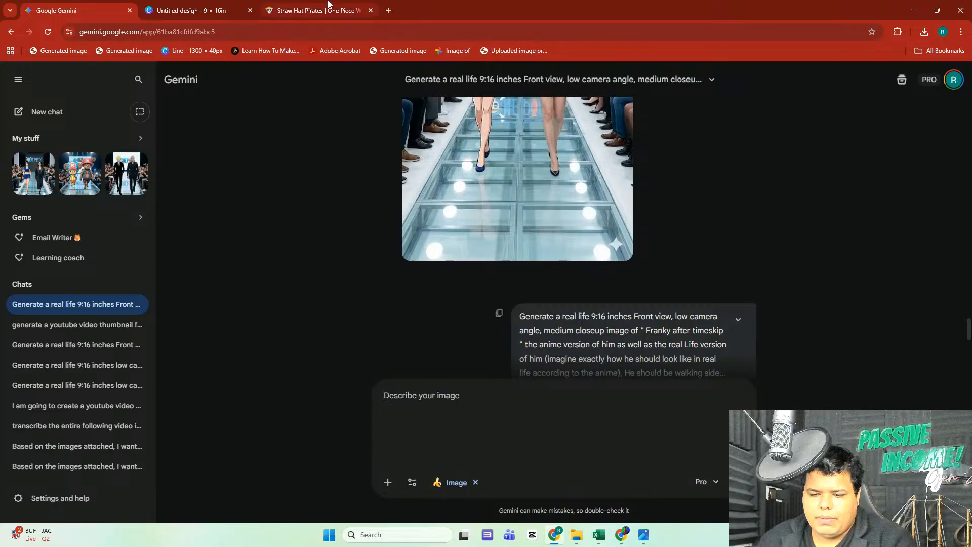
- Review the Franky page in the Canva design and the One Piece Wiki crew list, and return to Gemini
{"action": "left_click", "coordinate": [328, 7]}
{"action": "left_click", "coordinate": [205, 11]}
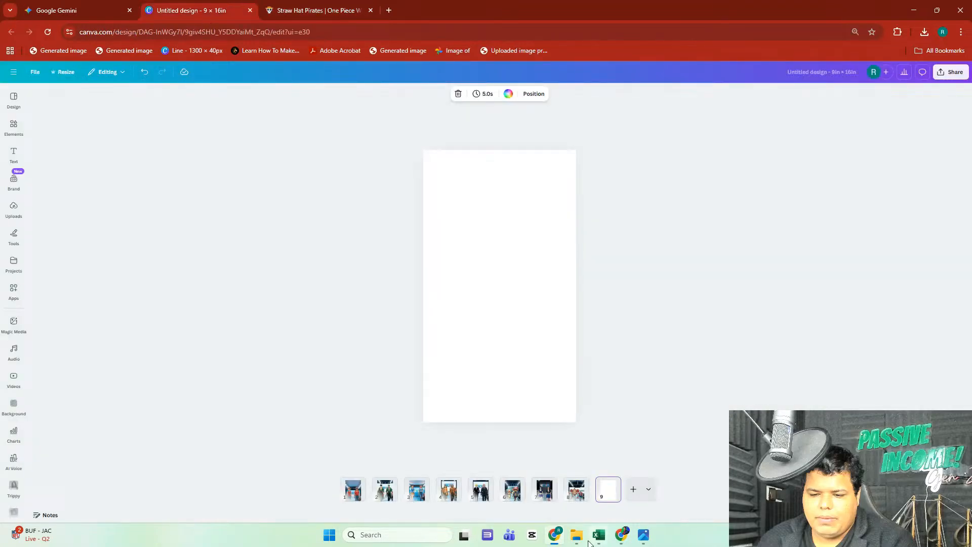
{"action": "left_click", "coordinate": [576, 489]}
{"action": "left_click", "coordinate": [329, 11]}
{"action": "left_click", "coordinate": [41, 5]}
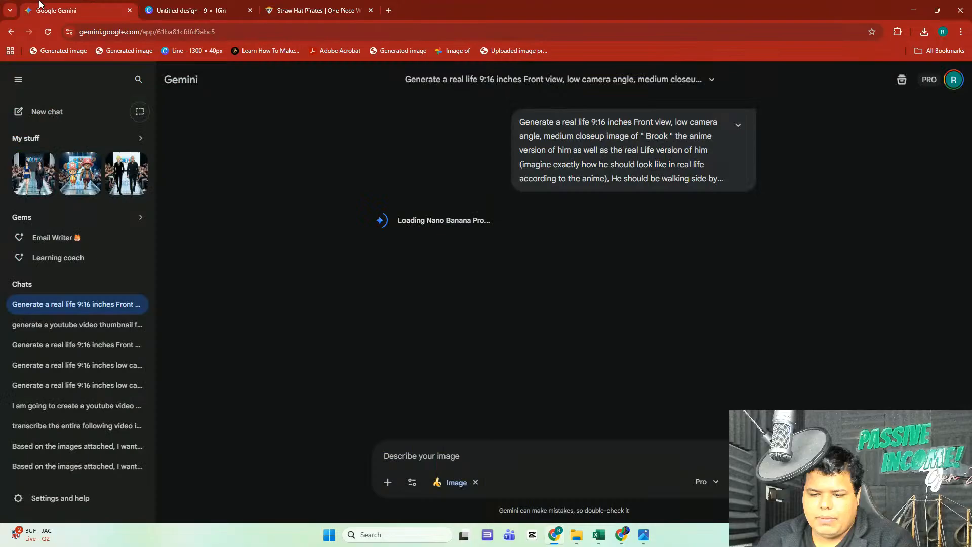
- Search Google for "GARP HEIGHT" in a new tab and read the expanded AI overview
{"action": "left_click", "coordinate": [387, 12]}
{"action": "type", "text": "google.com"}
{"action": "key", "text": "Return"}
{"action": "type", "text": "GARP HEIGHT"}
{"action": "key", "text": "Return"}
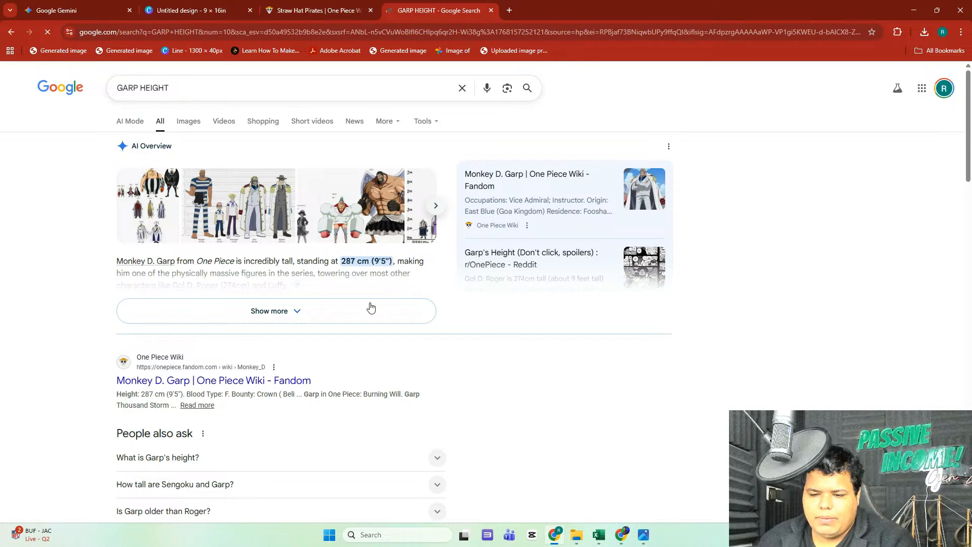
{"action": "left_click", "coordinate": [365, 310]}
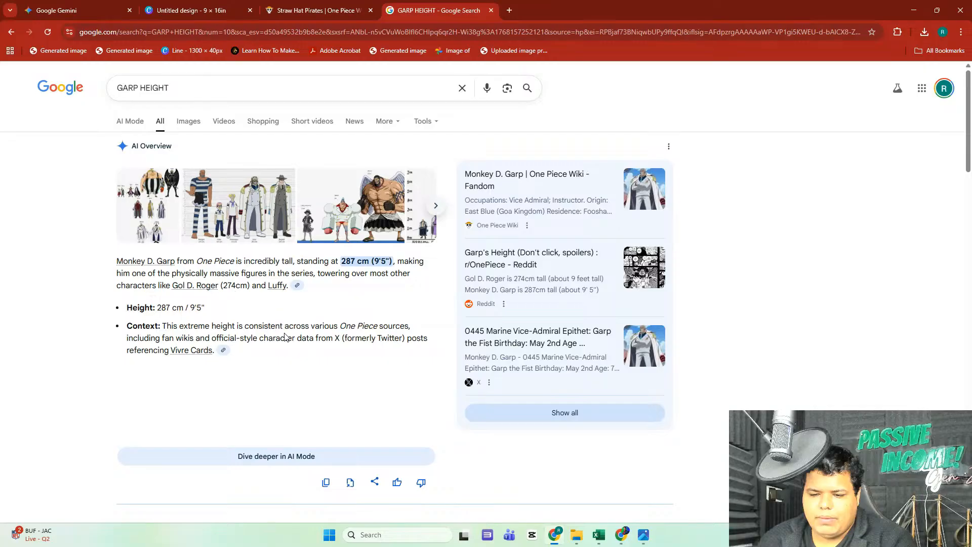
{"action": "scroll", "coordinate": [285, 337], "scroll_direction": "down", "scroll_amount": 1}
{"action": "scroll", "coordinate": [169, 99], "scroll_direction": "up", "scroll_amount": 1}
- Examine the Reddit lineup and TikTok Luffy height comparison in the image results for Garp's height, and close the search tab
{"action": "left_click", "coordinate": [186, 123]}
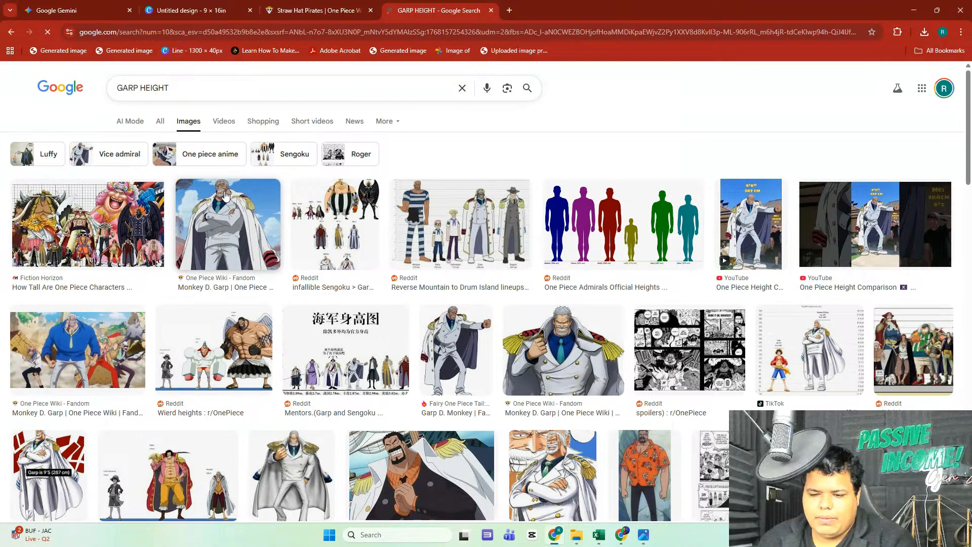
{"action": "left_click", "coordinate": [468, 244]}
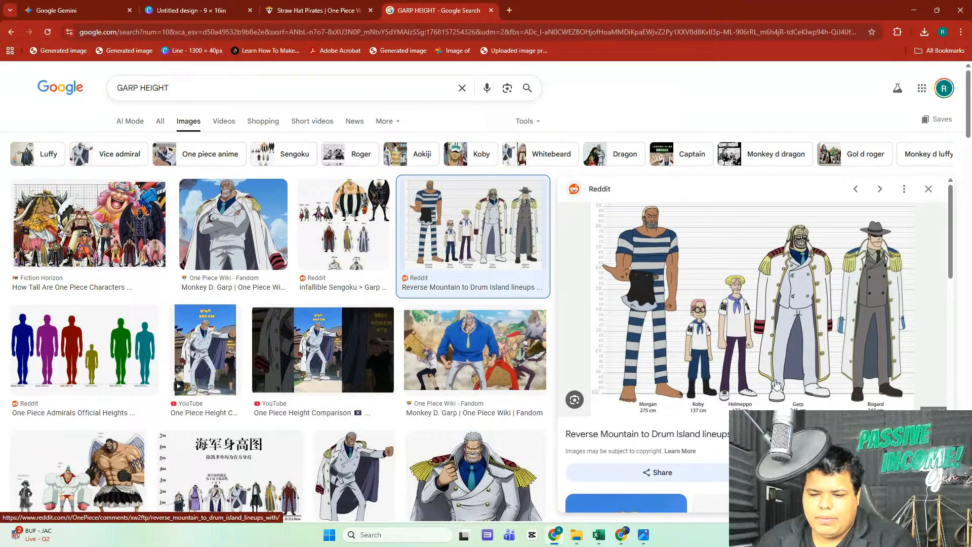
{"action": "left_click", "coordinate": [929, 188]}
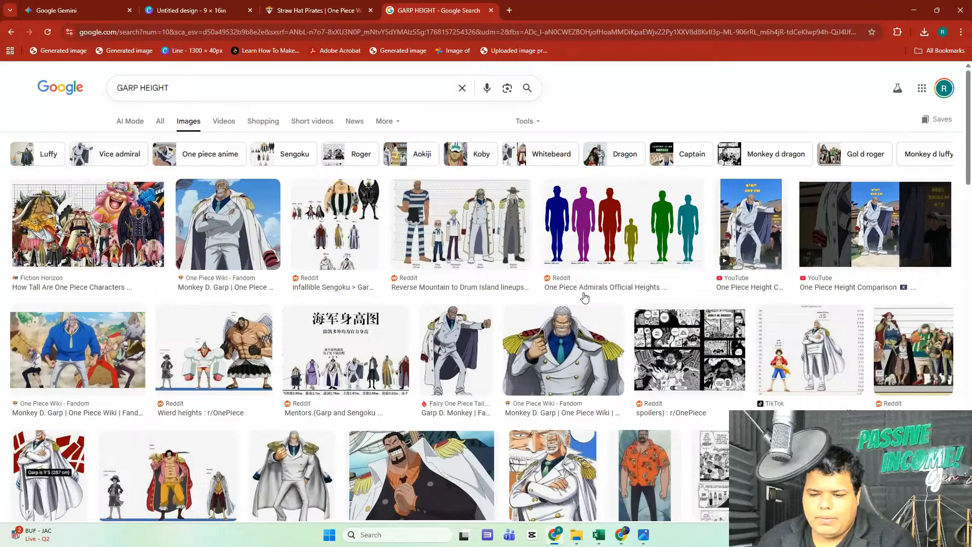
{"action": "left_click", "coordinate": [798, 362]}
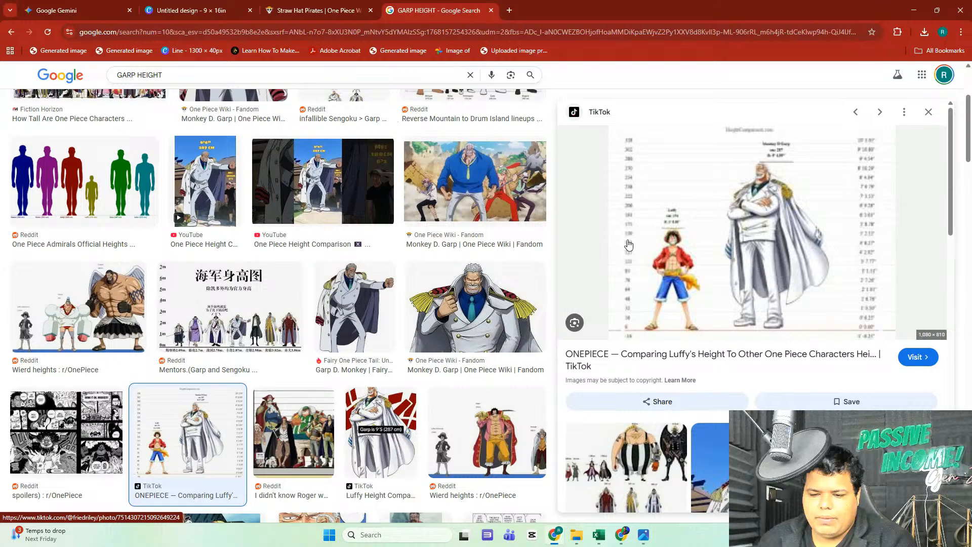
{"action": "left_click", "coordinate": [491, 11]}
- Enlarge the generated Brook image to examine his anime and real-life versions
{"action": "scroll", "coordinate": [557, 233], "scroll_direction": "down", "scroll_amount": 3}
{"action": "left_click", "coordinate": [509, 280]}
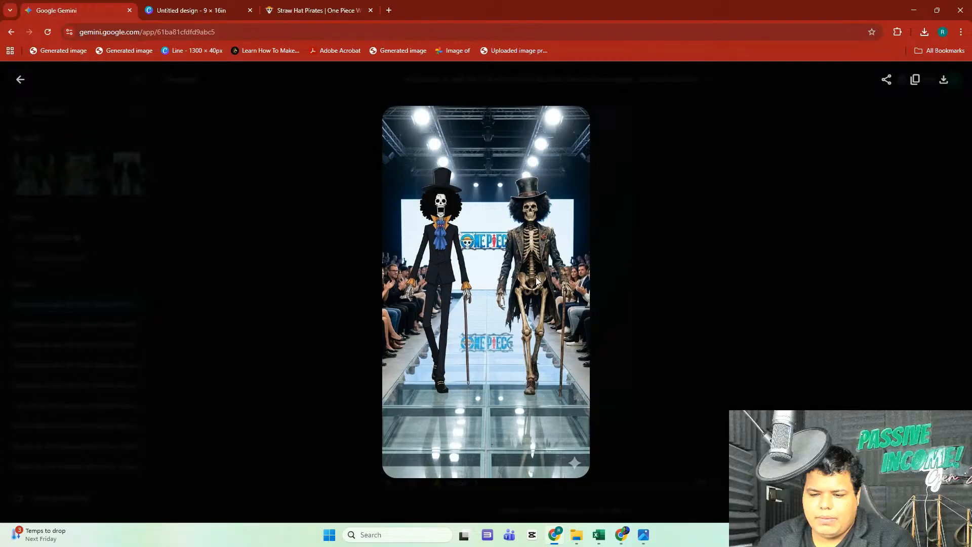
- Copy the generated Brook image into empty page 9 of the Canva design, enlarged to fill the page, and add another blank page
{"action": "right_click", "coordinate": [503, 243]}
{"action": "left_click", "coordinate": [540, 285]}
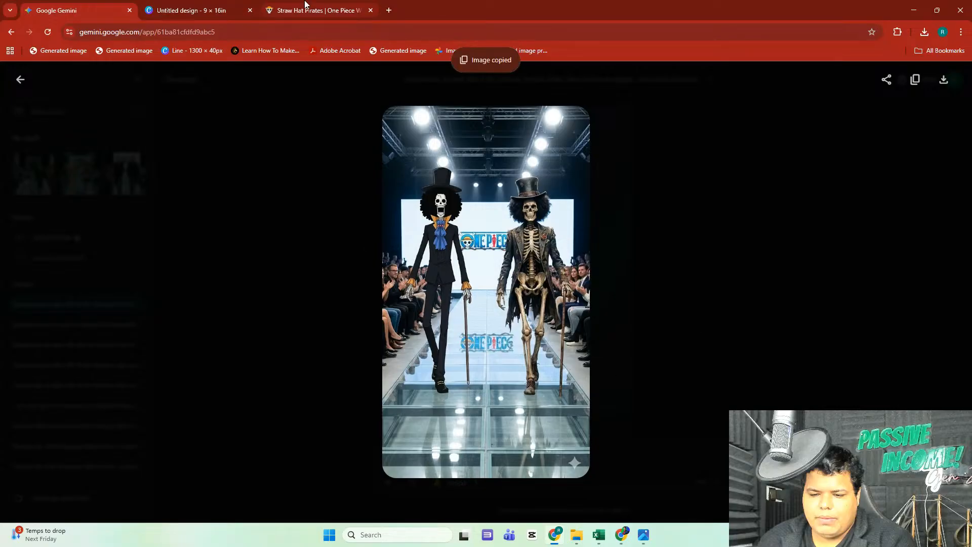
{"action": "left_click", "coordinate": [192, 10]}
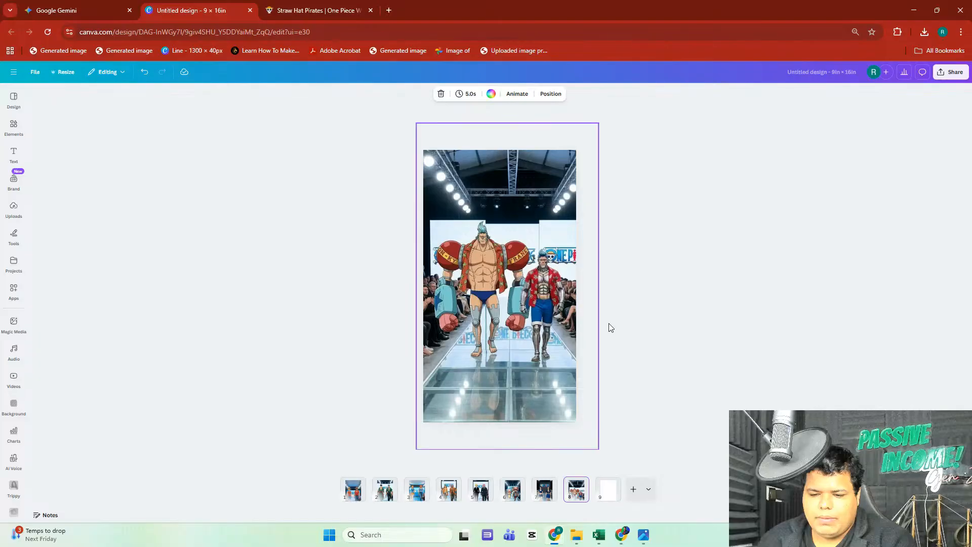
{"action": "left_click", "coordinate": [610, 491]}
{"action": "left_click", "coordinate": [439, 250]}
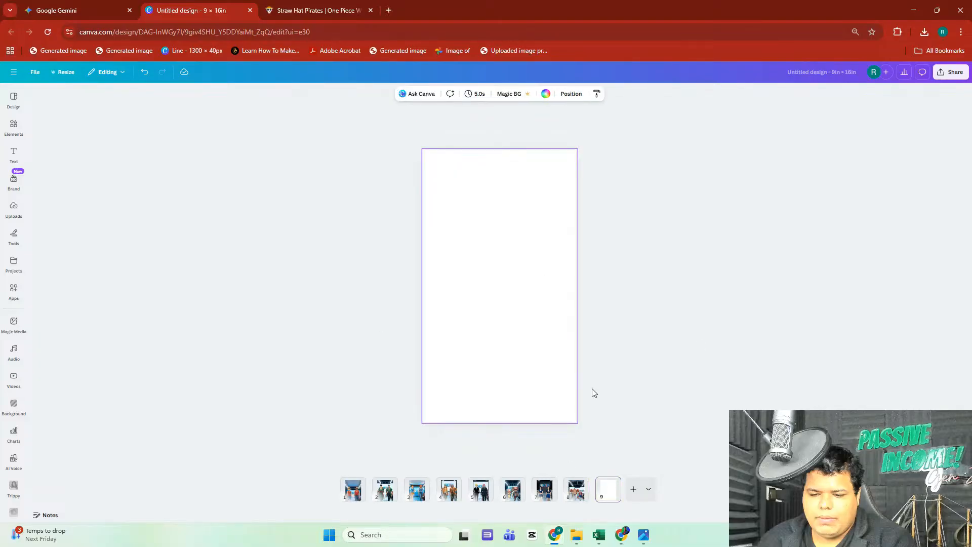
{"action": "key", "text": "ctrl+v"}
{"action": "left_click_drag", "start_coordinate": [546, 372], "coordinate": [657, 414]}
{"action": "left_click", "coordinate": [633, 489]}
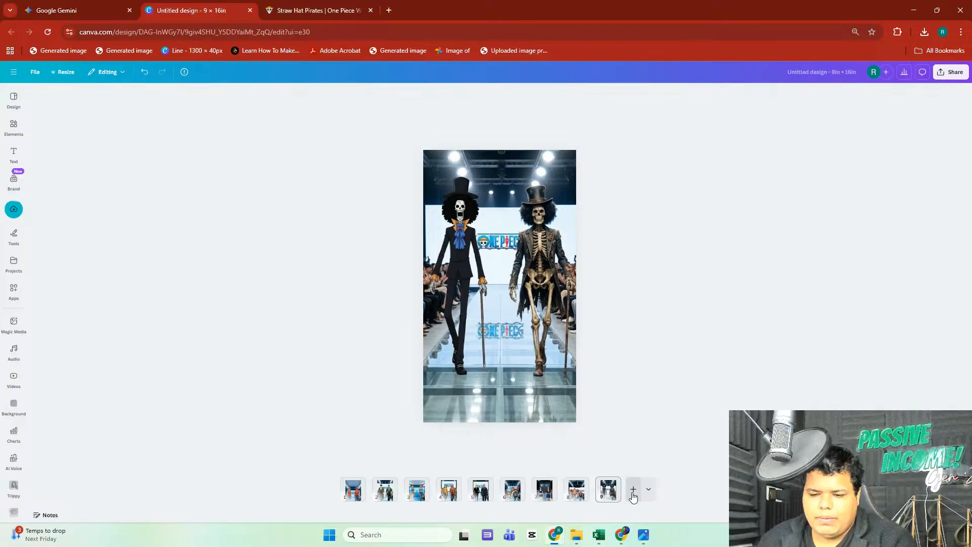
- Check the Straw Hat Pirates roster on the wiki, and reuse the earlier Brook prompt as a new message in Gemini
{"action": "left_click", "coordinate": [305, 5]}
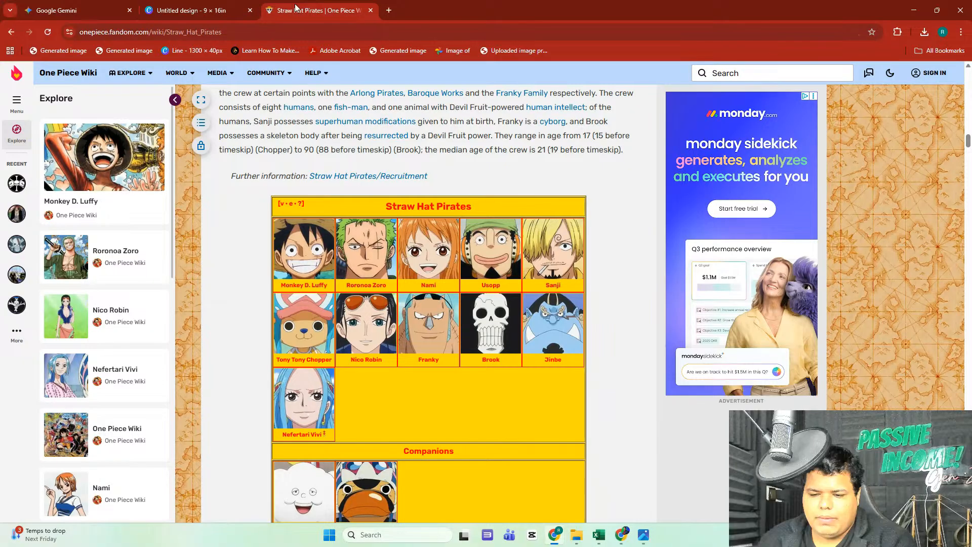
{"action": "left_click", "coordinate": [111, 10]}
{"action": "left_click", "coordinate": [724, 248]}
{"action": "triple_click", "coordinate": [597, 143]}
{"action": "right_click", "coordinate": [595, 142]}
{"action": "left_click", "coordinate": [622, 158]}
{"action": "left_click", "coordinate": [456, 458]}
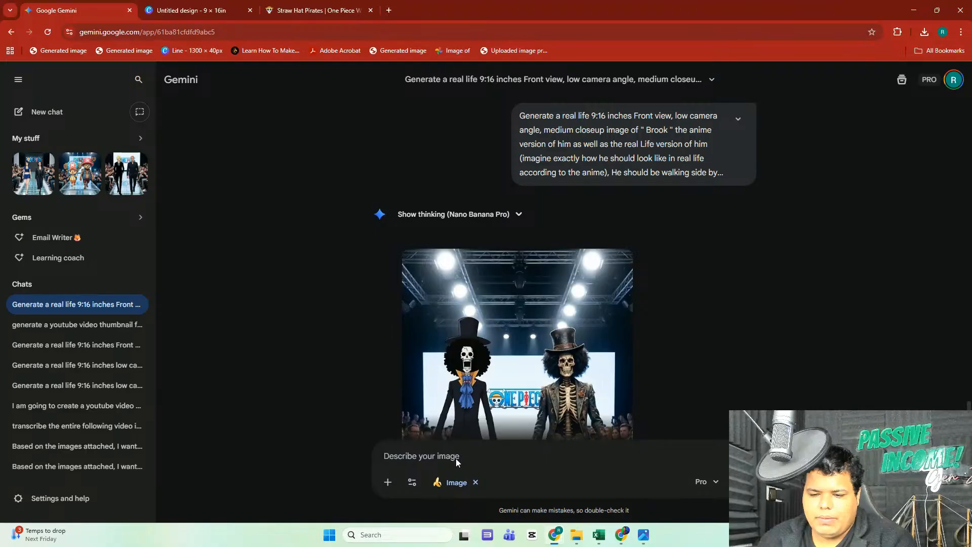
{"action": "right_click", "coordinate": [456, 458]}
{"action": "left_click", "coordinate": [488, 341]}
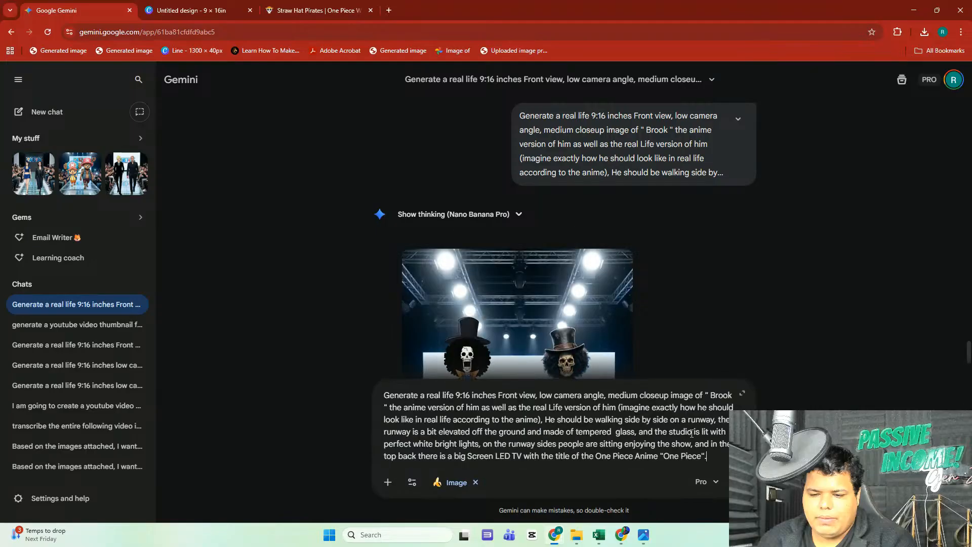
- Replace the character name in the prompt with "JINBE", checking its spelling on the wiki, and submit the prompt
{"action": "double_click", "coordinate": [721, 396]}
{"action": "type", "text": "JINB"}
{"action": "key", "text": "BackSpace"}
{"action": "key", "text": "BackSpace"}
{"action": "key", "text": "BackSpace"}
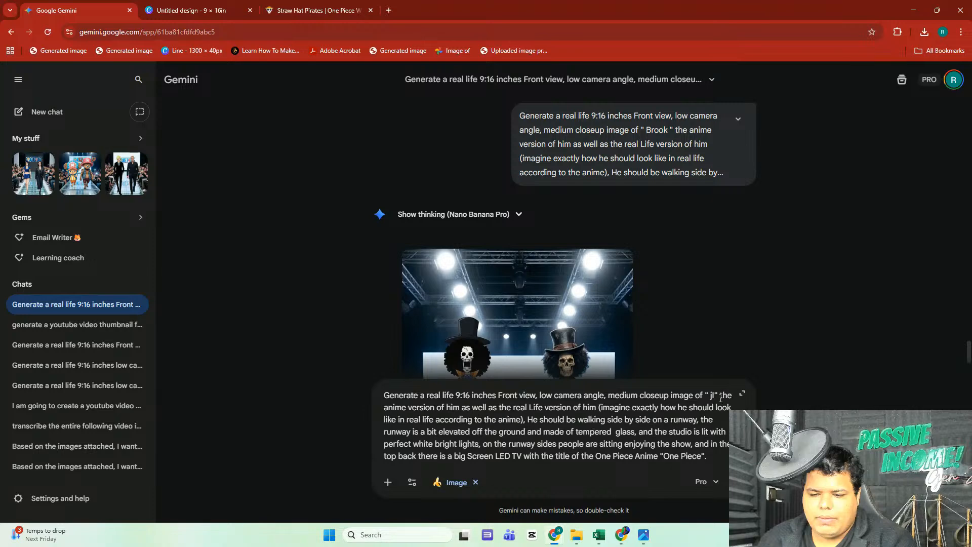
{"action": "type", "text": "NBEI"}
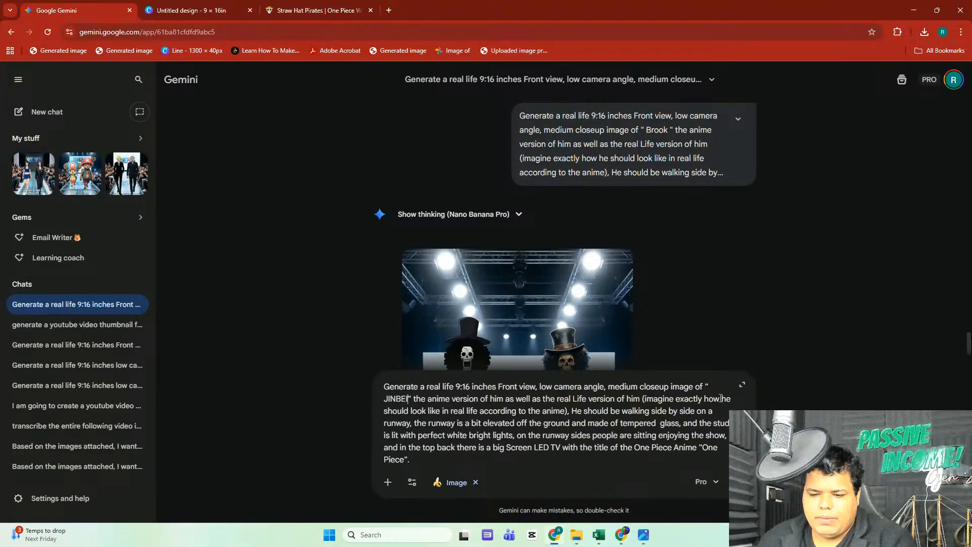
{"action": "left_click", "coordinate": [338, 7]}
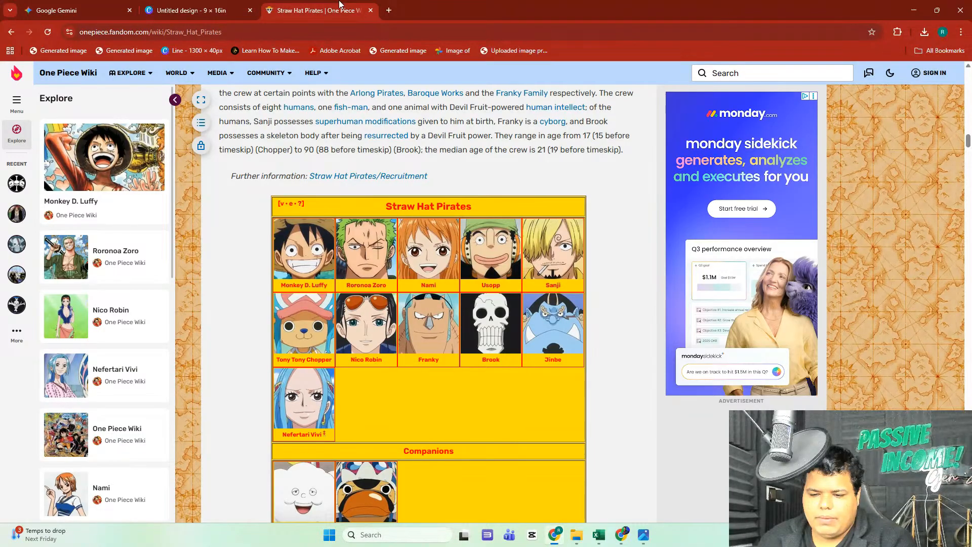
{"action": "left_click", "coordinate": [118, 19]}
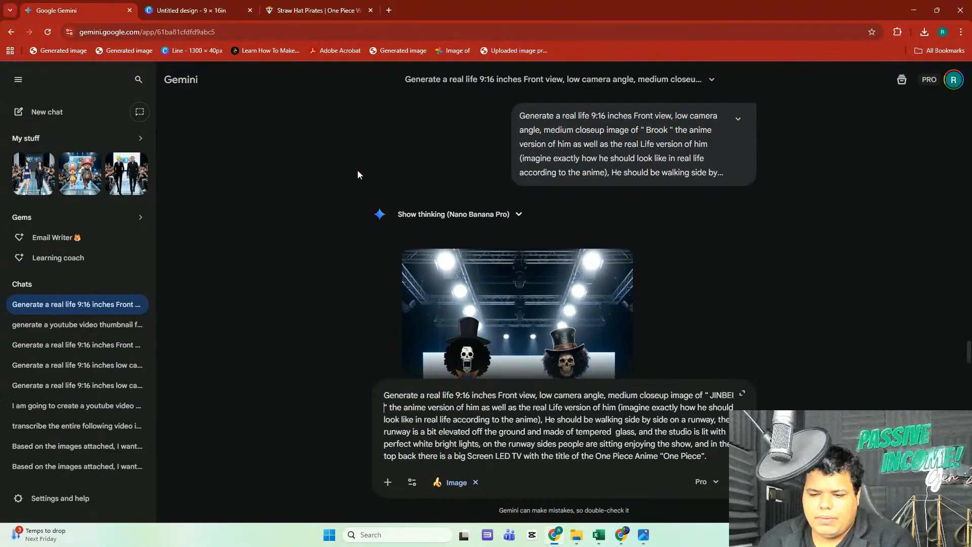
{"action": "left_click", "coordinate": [742, 393]}
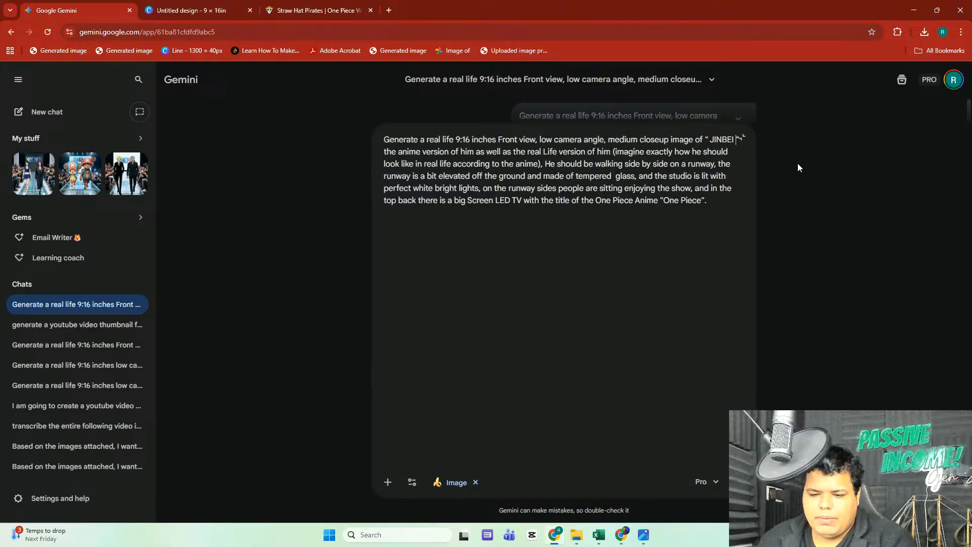
{"action": "left_click", "coordinate": [746, 138]}
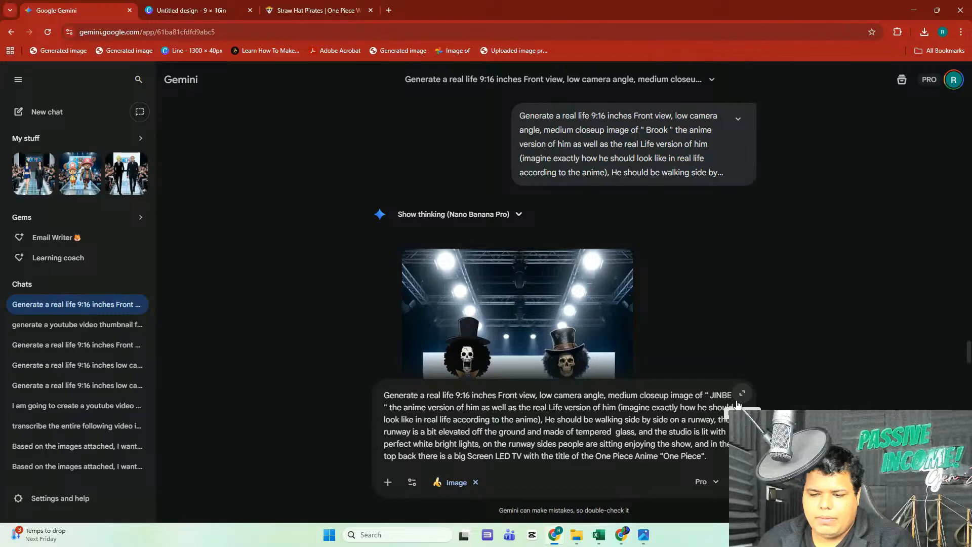
{"action": "left_click", "coordinate": [741, 482]}
- Switch to the Canva design and auto-adjust the colors of the Brook image on page 9
{"action": "left_click", "coordinate": [203, 10]}
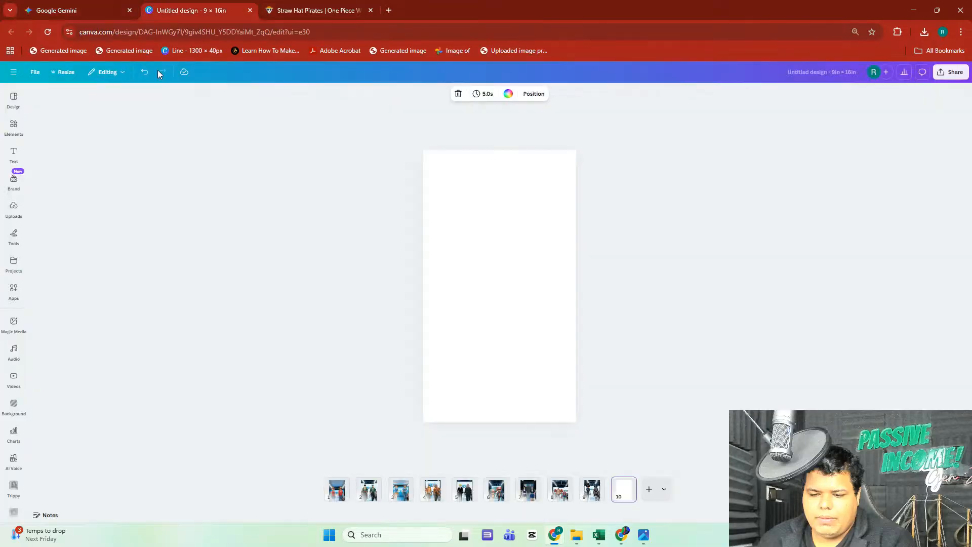
{"action": "left_click", "coordinate": [586, 491]}
{"action": "left_click", "coordinate": [432, 206]}
{"action": "left_click", "coordinate": [360, 96]}
{"action": "left_click", "coordinate": [127, 157]}
{"action": "left_click", "coordinate": [96, 147]}
- Auto-adjust the colors of the Franky image on page 8
{"action": "left_click", "coordinate": [558, 499]}
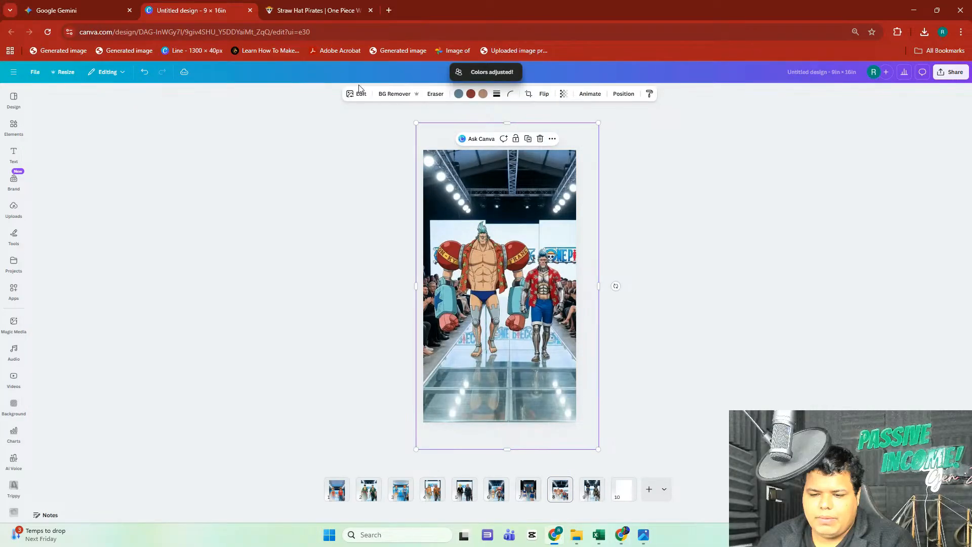
{"action": "left_click", "coordinate": [104, 153]}
{"action": "left_click", "coordinate": [92, 147]}
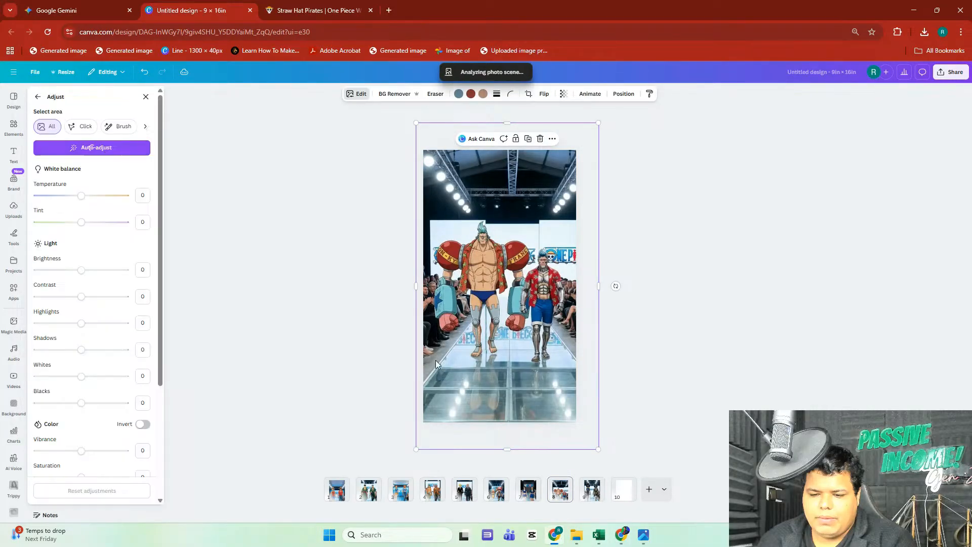
- Auto-adjust the colors of the image on page 7
{"action": "scroll", "coordinate": [499, 344], "scroll_direction": "up", "scroll_amount": 1}
{"action": "left_click", "coordinate": [496, 337]}
{"action": "left_click", "coordinate": [366, 98]}
{"action": "left_click", "coordinate": [129, 158]}
{"action": "left_click", "coordinate": [129, 147]}
- Auto-adjust the colors of the Chopper image on page 6
{"action": "left_click", "coordinate": [497, 492]}
{"action": "left_click", "coordinate": [537, 314]}
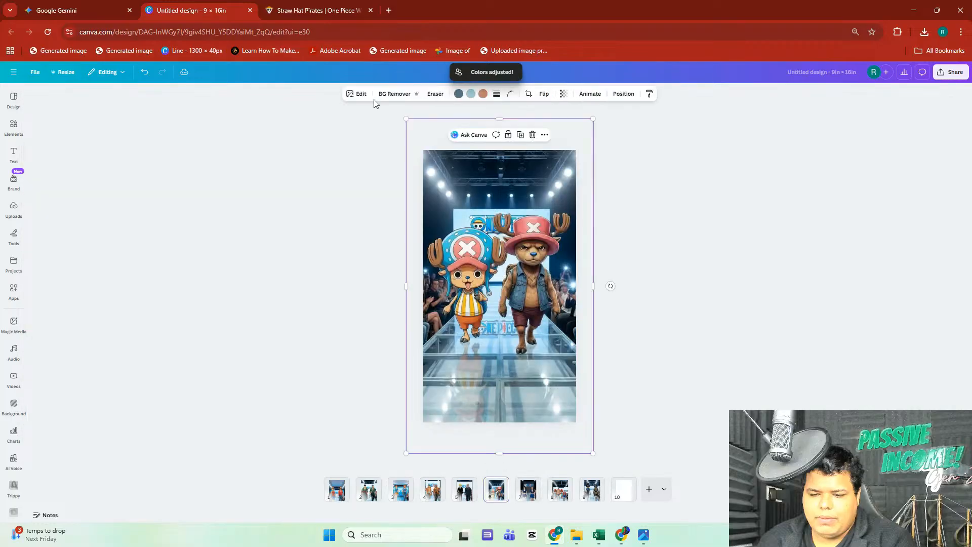
{"action": "left_click", "coordinate": [86, 152]}
{"action": "left_click", "coordinate": [117, 149]}
- Auto-adjust the colors of the Sanji image on page 5 and deselect it
{"action": "left_click", "coordinate": [465, 491]}
{"action": "left_click", "coordinate": [468, 314]}
{"action": "left_click", "coordinate": [361, 96]}
{"action": "left_click", "coordinate": [87, 158]}
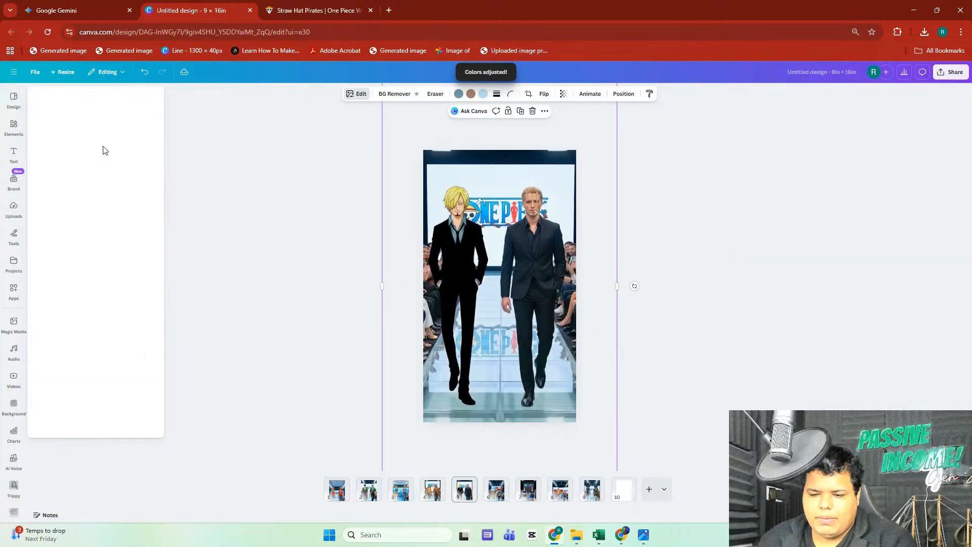
{"action": "left_click", "coordinate": [96, 148]}
{"action": "left_click", "coordinate": [704, 250]}
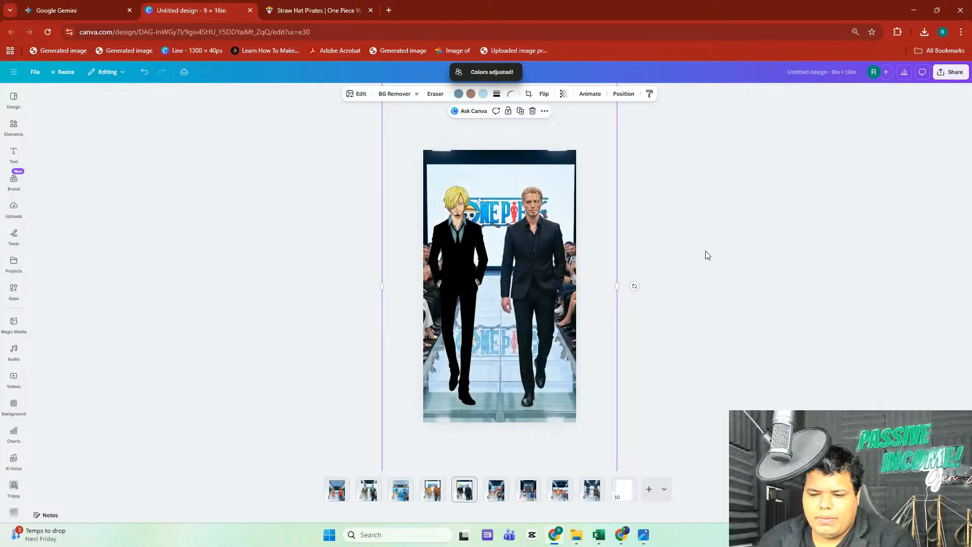
- Review the light and color adjustment settings applied to the Sanji image on page 5
{"action": "left_click", "coordinate": [362, 97]}
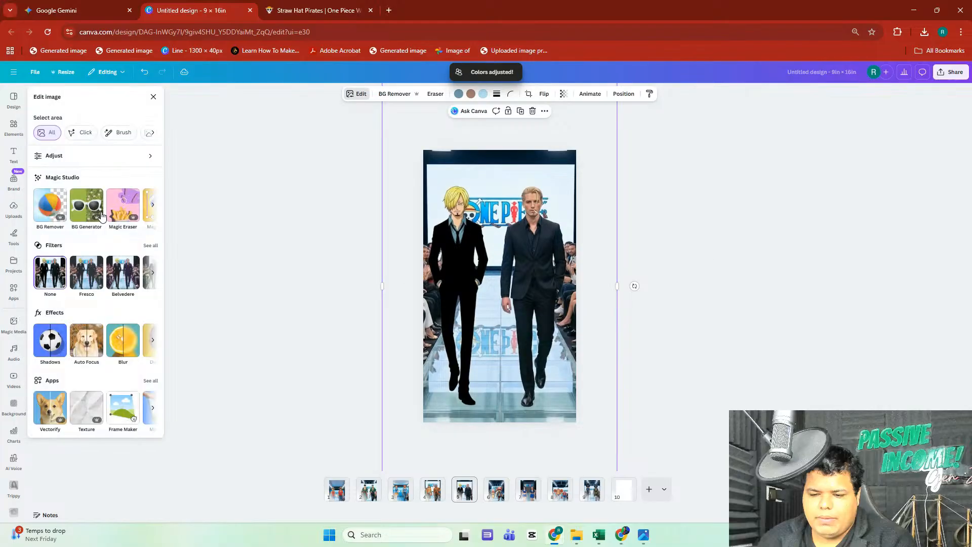
{"action": "left_click", "coordinate": [93, 158]}
{"action": "left_click", "coordinate": [87, 300]}
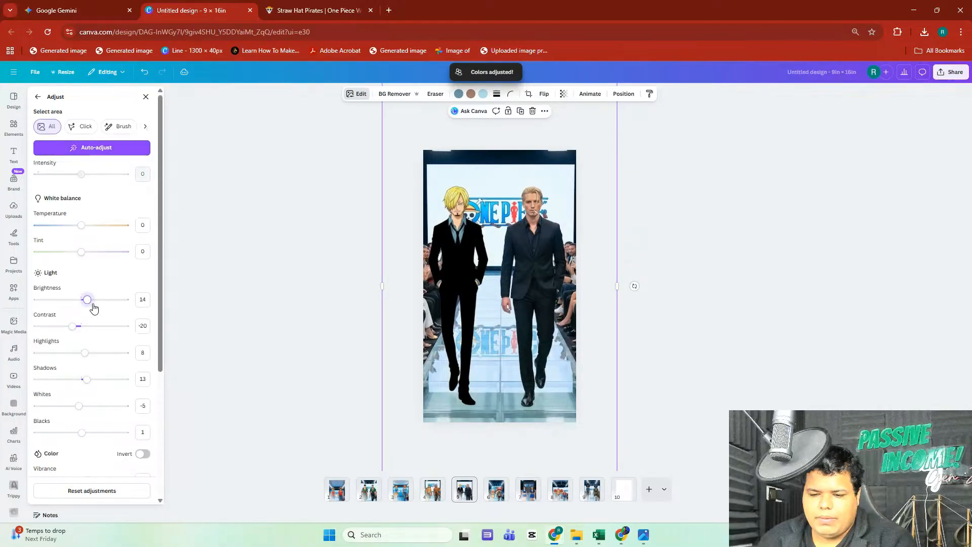
{"action": "left_click", "coordinate": [749, 288]}
- Compare the Brook and Franky images on pages 9 and 8, and go to blank page 10
{"action": "left_click", "coordinate": [592, 489]}
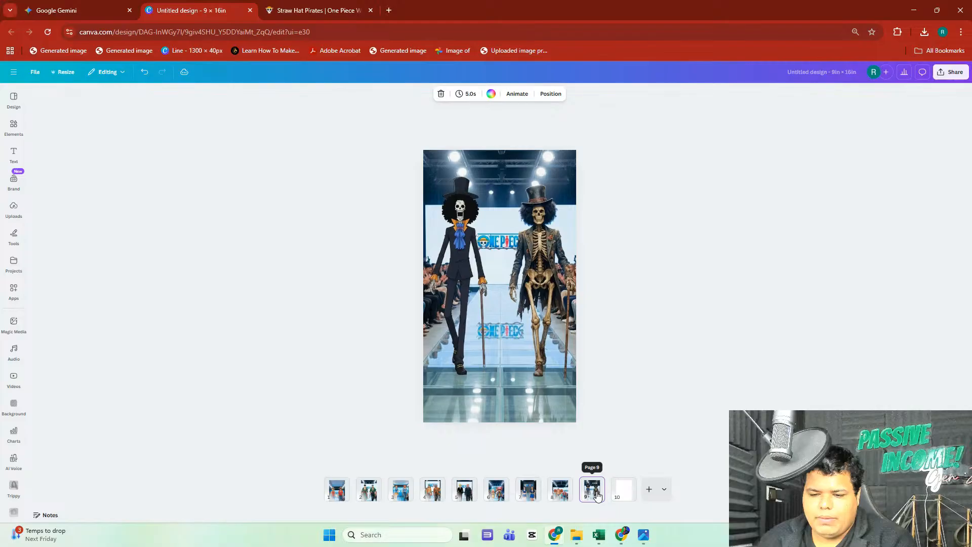
{"action": "left_click", "coordinate": [561, 490]}
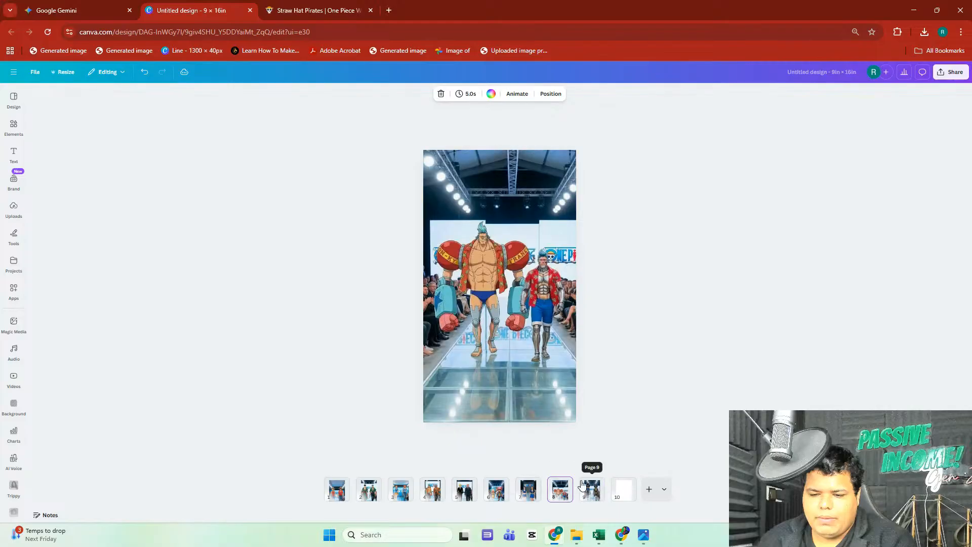
{"action": "left_click", "coordinate": [482, 304]}
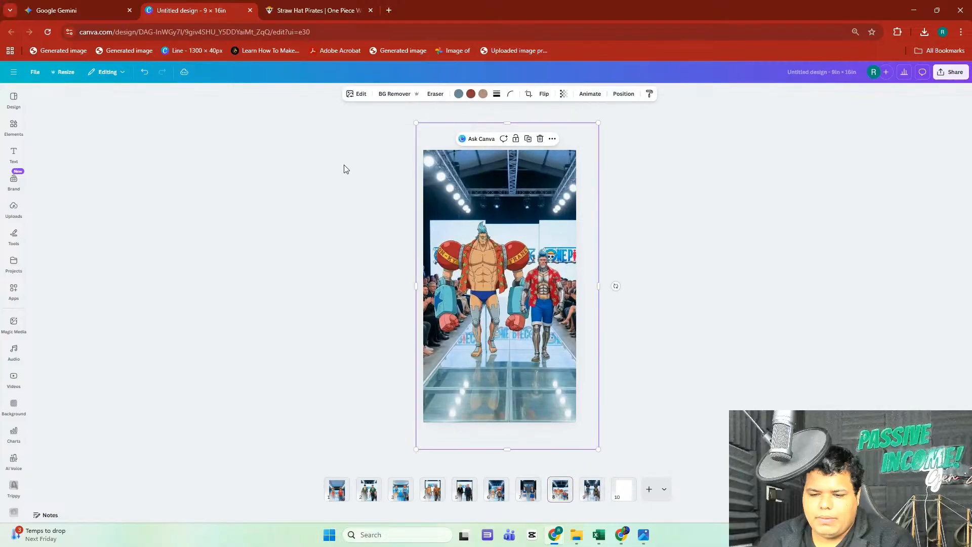
{"action": "left_click", "coordinate": [592, 491]}
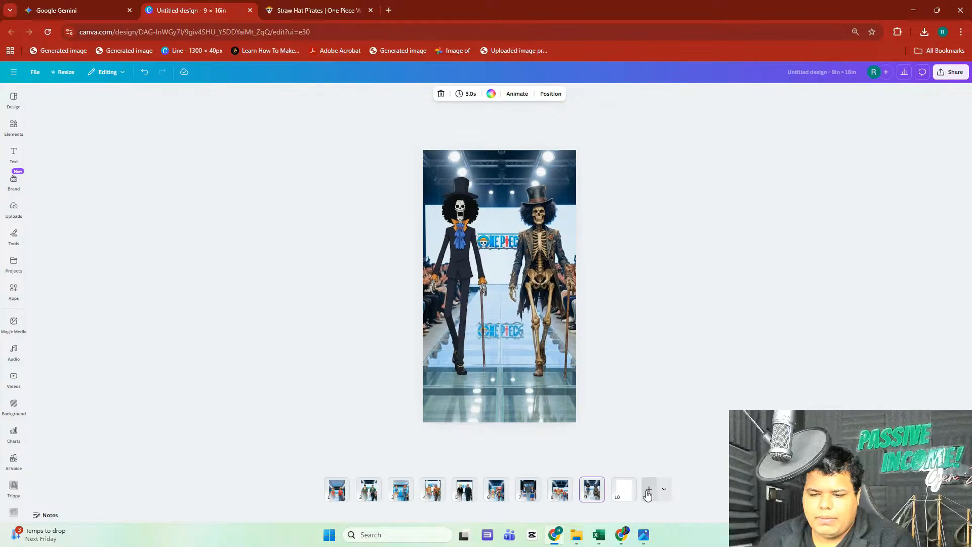
{"action": "left_click", "coordinate": [624, 489]}
- Switch to Gemini and inspect the generated Jinbe runway image at full size
{"action": "left_click", "coordinate": [58, 10]}
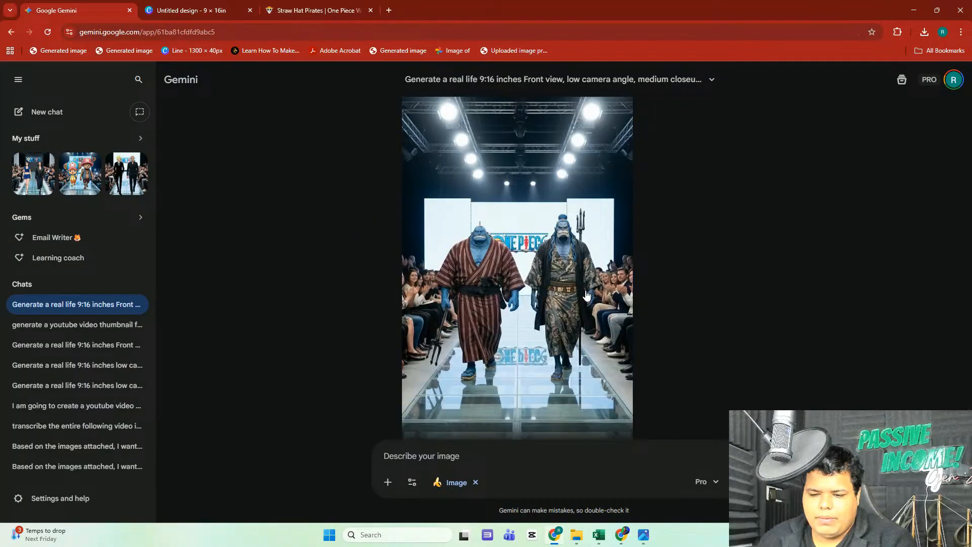
{"action": "left_click", "coordinate": [534, 330]}
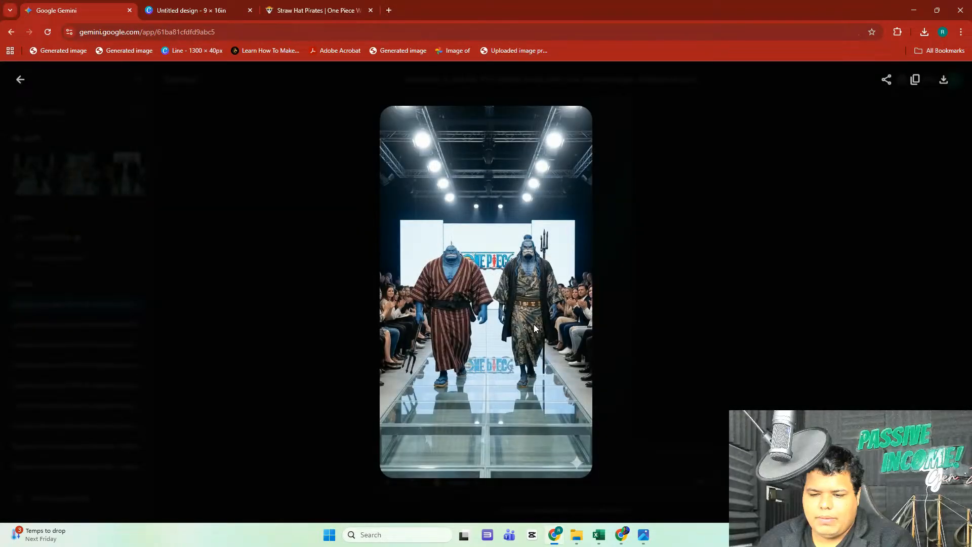
{"action": "left_click", "coordinate": [825, 295]}
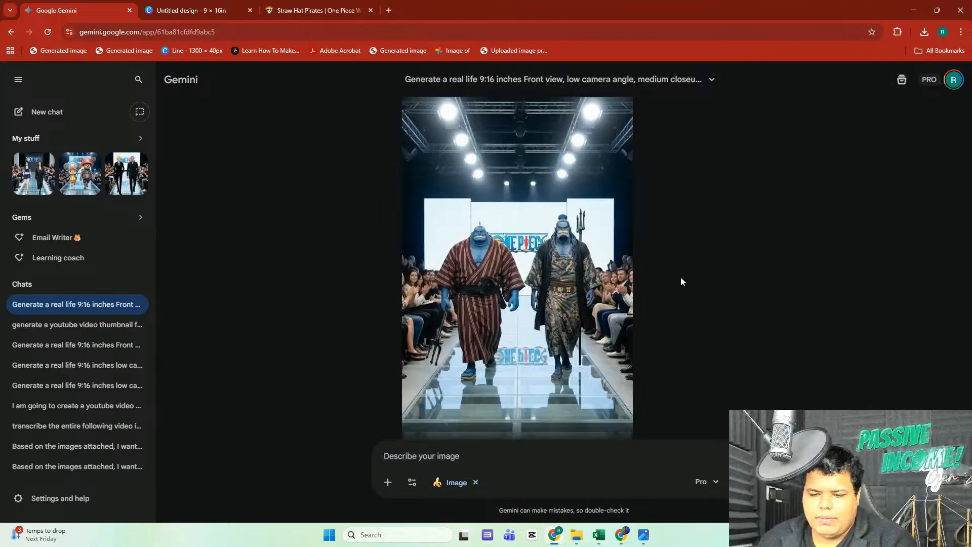
- Copy the Jinbe prompt and paste it into a new Gemini chat in image creation mode
{"action": "scroll", "coordinate": [681, 278], "scroll_direction": "up", "scroll_amount": 2}
{"action": "triple_click", "coordinate": [632, 258]}
{"action": "right_click", "coordinate": [631, 257]}
{"action": "left_click", "coordinate": [648, 270]}
{"action": "left_click", "coordinate": [42, 112]}
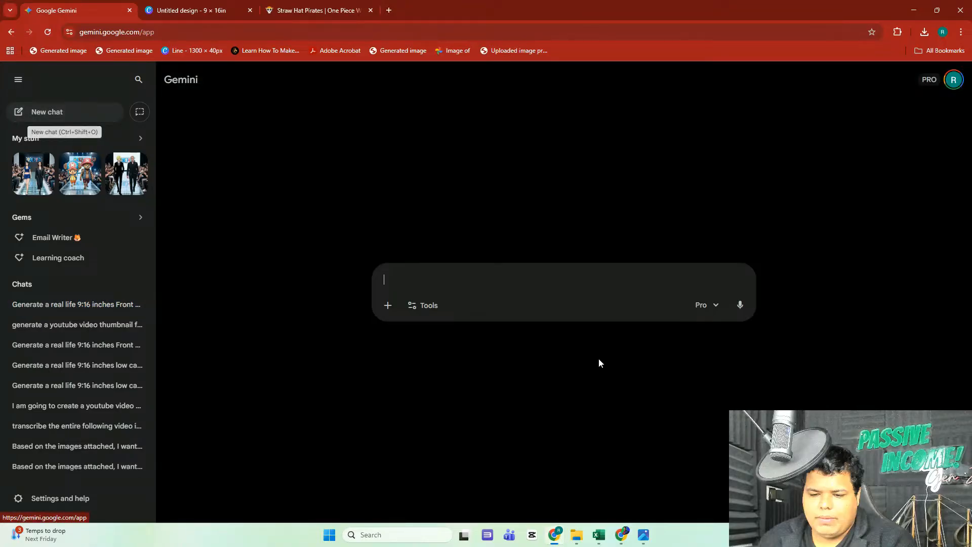
{"action": "right_click", "coordinate": [437, 278]}
{"action": "left_click", "coordinate": [487, 393]}
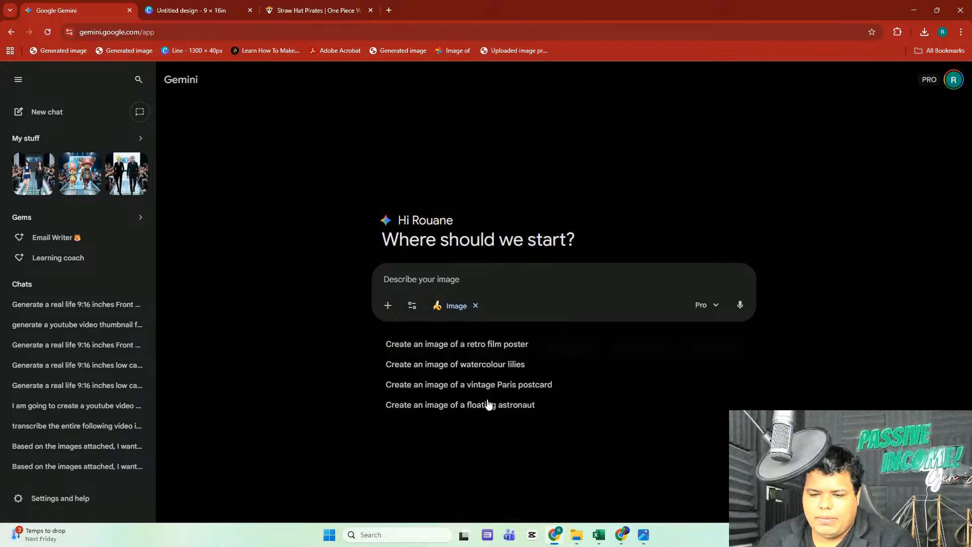
- Open Jinbe's page on the One Piece Wiki and return to the Gemini prompt
{"action": "left_click", "coordinate": [283, 8]}
{"action": "left_click", "coordinate": [556, 330]}
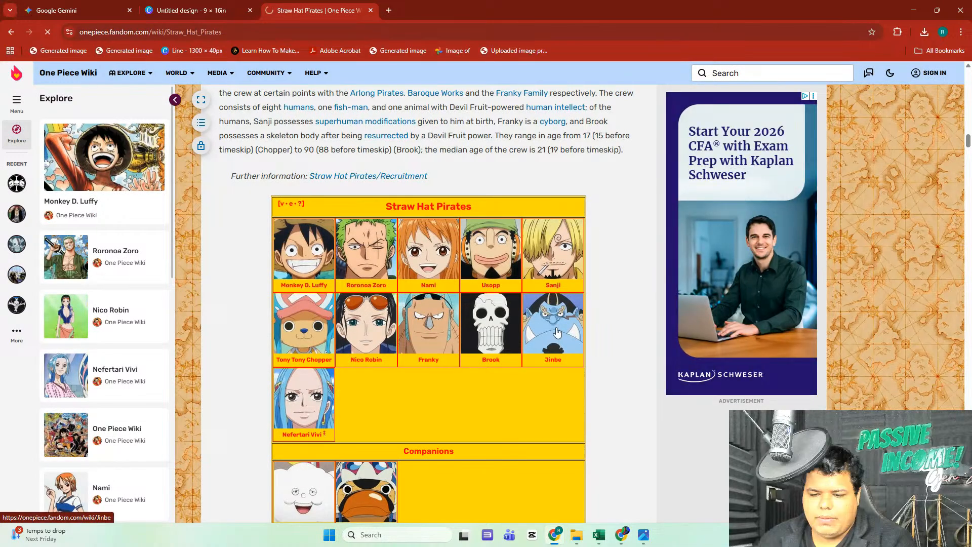
{"action": "left_click", "coordinate": [61, 6]}
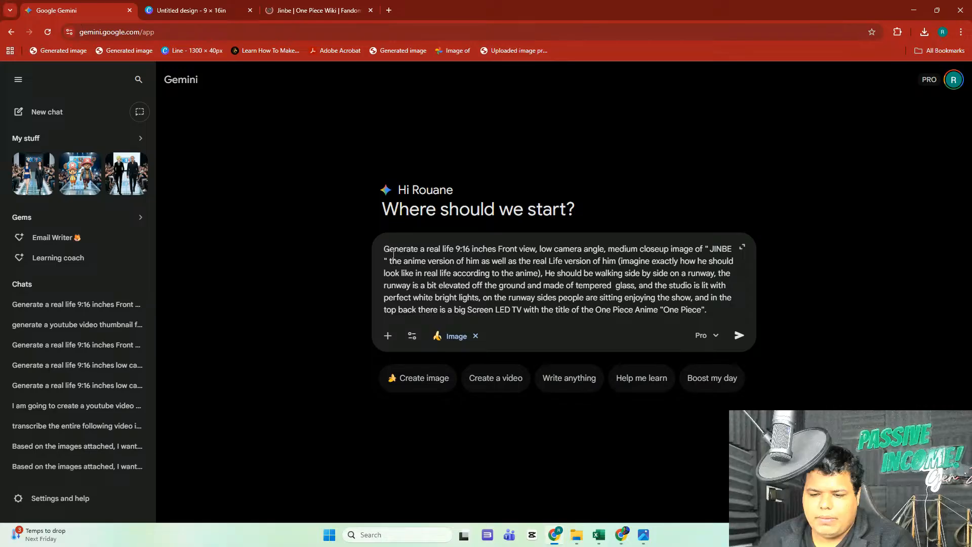
- Add "Based on the resource image attached," to the beginning of the Jinbe prompt
{"action": "type", "text": "bA"}
{"action": "key", "text": "BackSpace"}
{"action": "key", "text": "BackSpace"}
{"action": "type", "text": "Bad"}
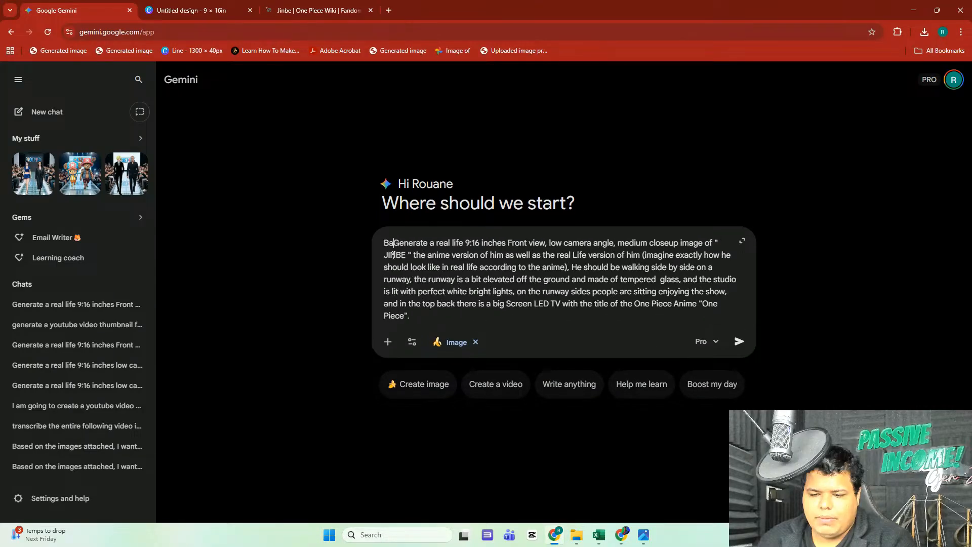
{"action": "key", "text": "BackSpace"}
{"action": "type", "text": "sed on the i"}
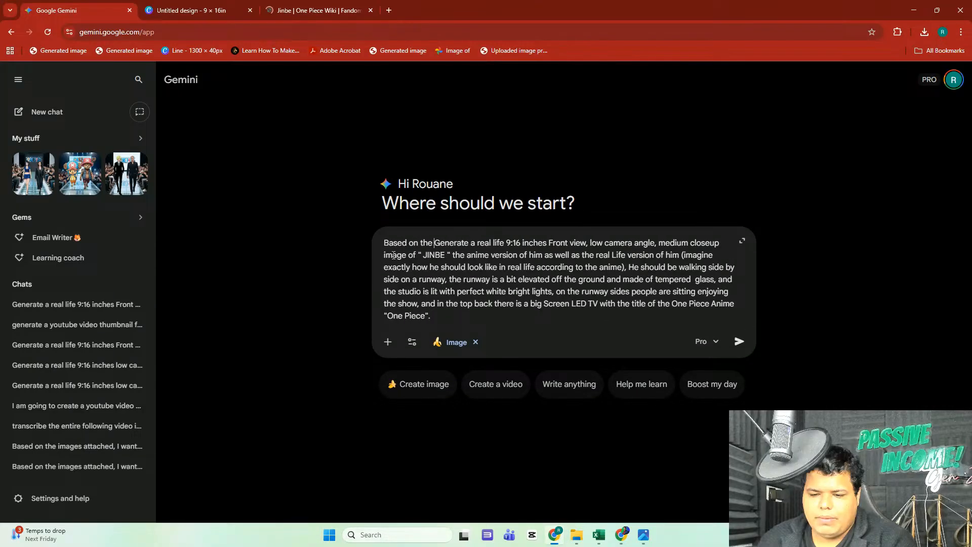
{"action": "key", "text": "BackSpace"}
{"action": "type", "text": "resource "}
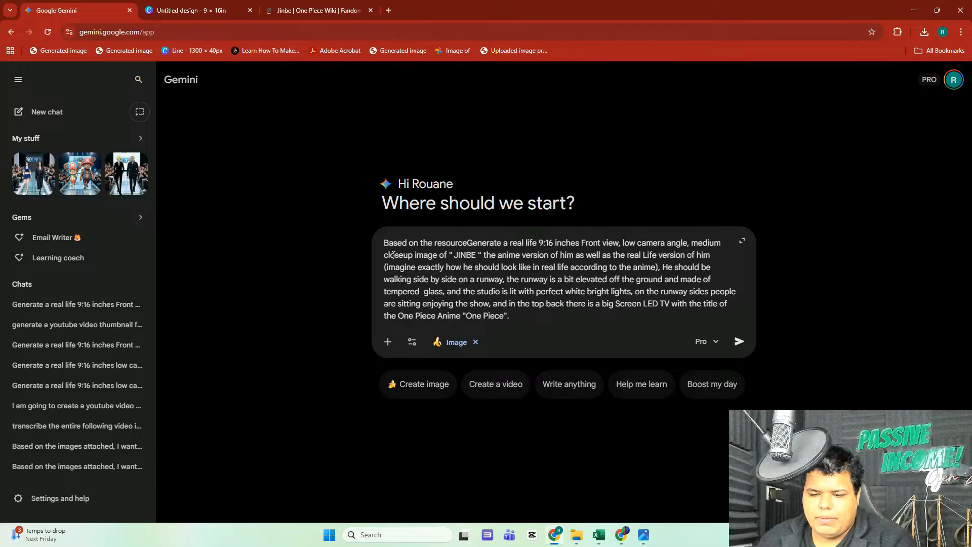
{"action": "type", "text": "image attached"}
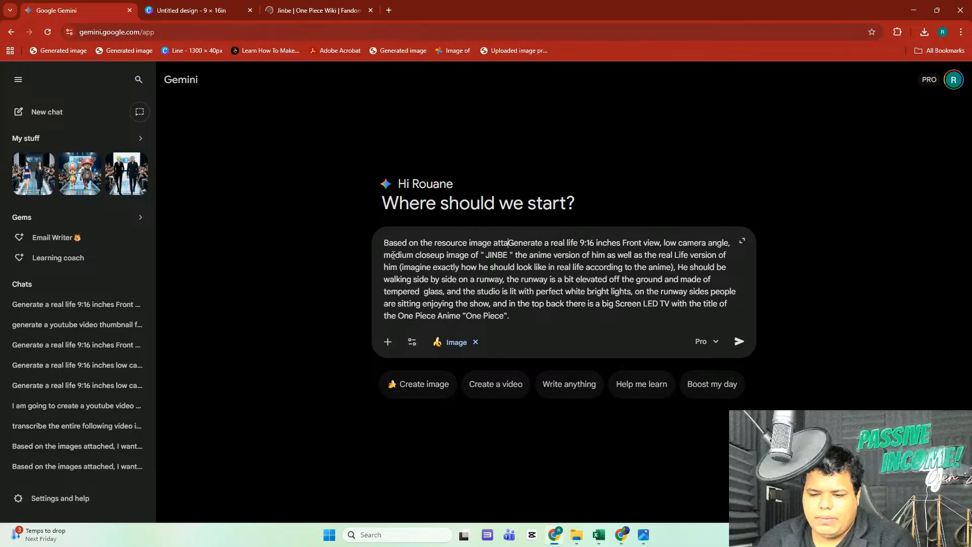
{"action": "type", "text": ","}
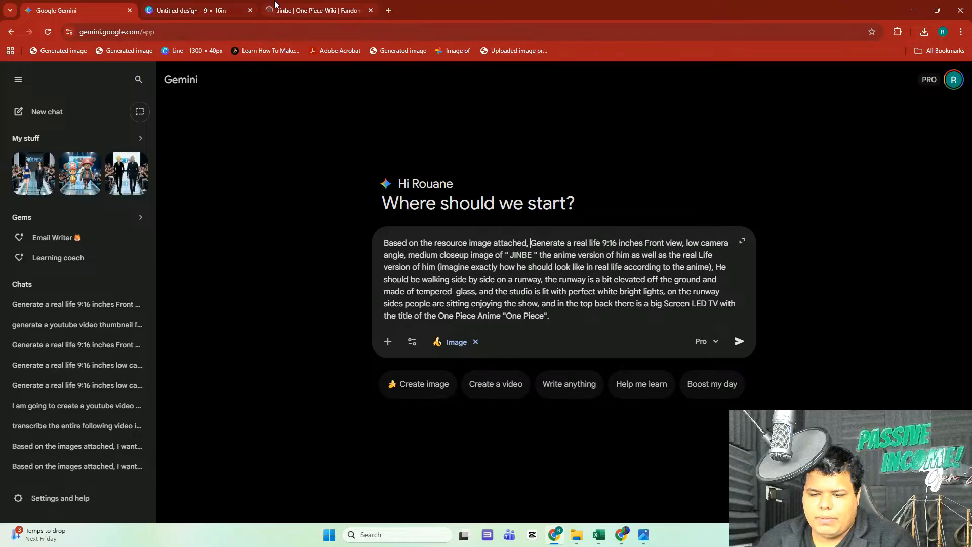
- Open Jinbe's anime infobox image from the One Piece Wiki page at full size and copy it
{"action": "left_click", "coordinate": [299, 10]}
{"action": "scroll", "coordinate": [709, 294], "scroll_direction": "down", "scroll_amount": 4}
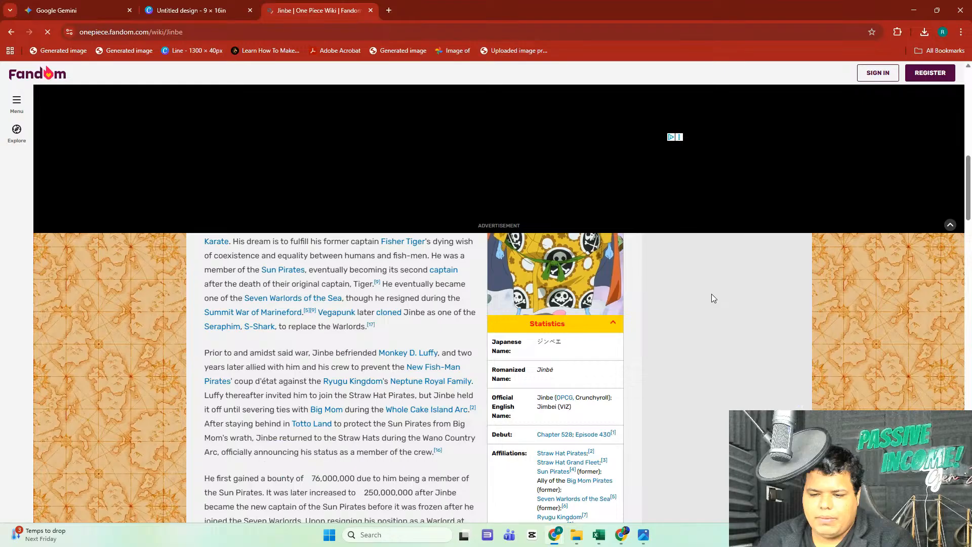
{"action": "left_click", "coordinate": [566, 359]}
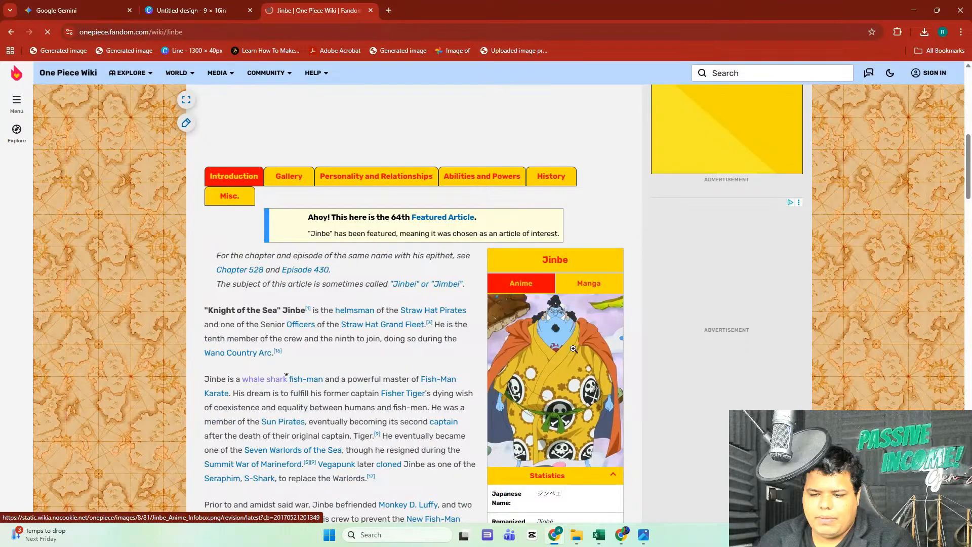
{"action": "right_click", "coordinate": [554, 258]}
{"action": "left_click", "coordinate": [576, 304]}
- Switch to Gemini, paste the Jinbe reference image into the prompt and submit it
{"action": "left_click", "coordinate": [96, 10]}
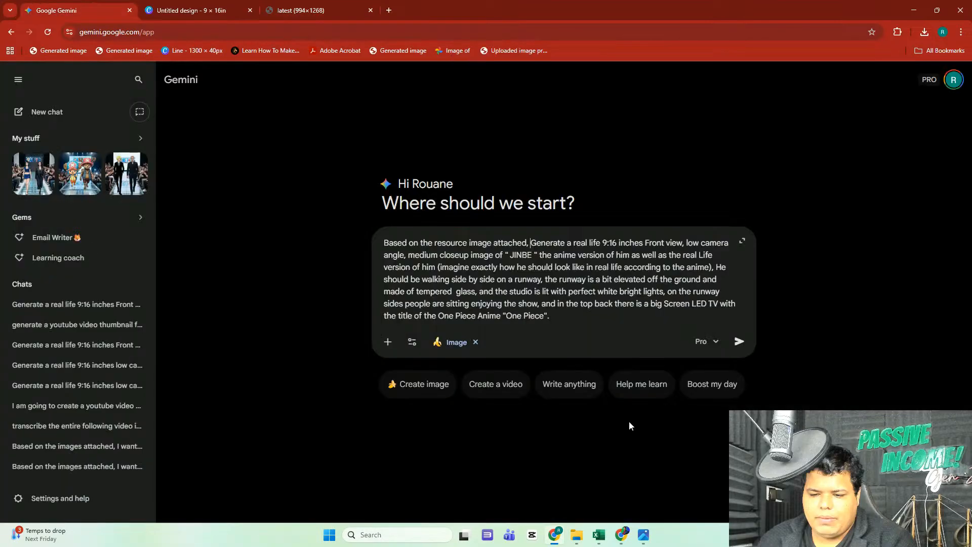
{"action": "right_click", "coordinate": [588, 323]}
{"action": "right_click", "coordinate": [577, 317]}
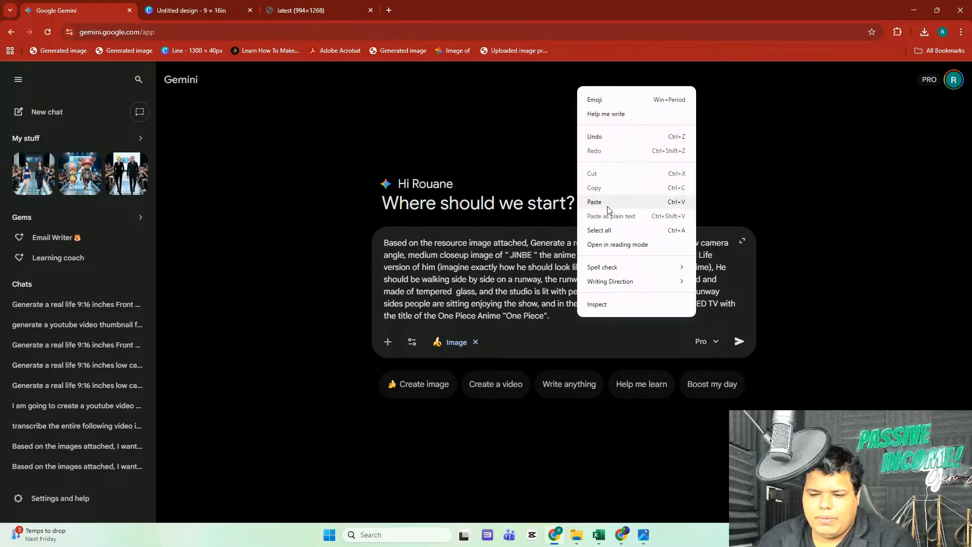
{"action": "left_click", "coordinate": [606, 204]}
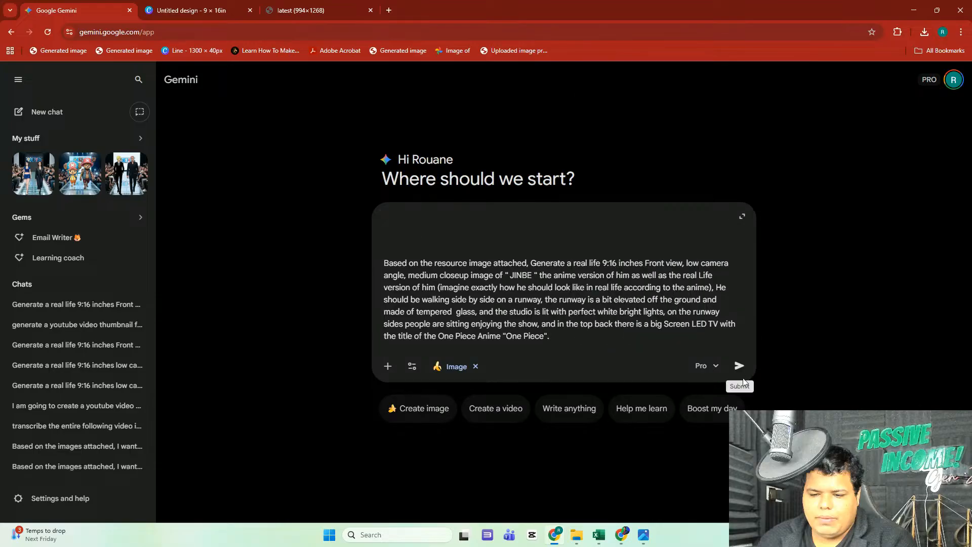
{"action": "left_click", "coordinate": [740, 366]}
- Switch to Canva and name the design "Strawhats IRL on the Runway"
{"action": "key", "text": "ctrl+Tab"}
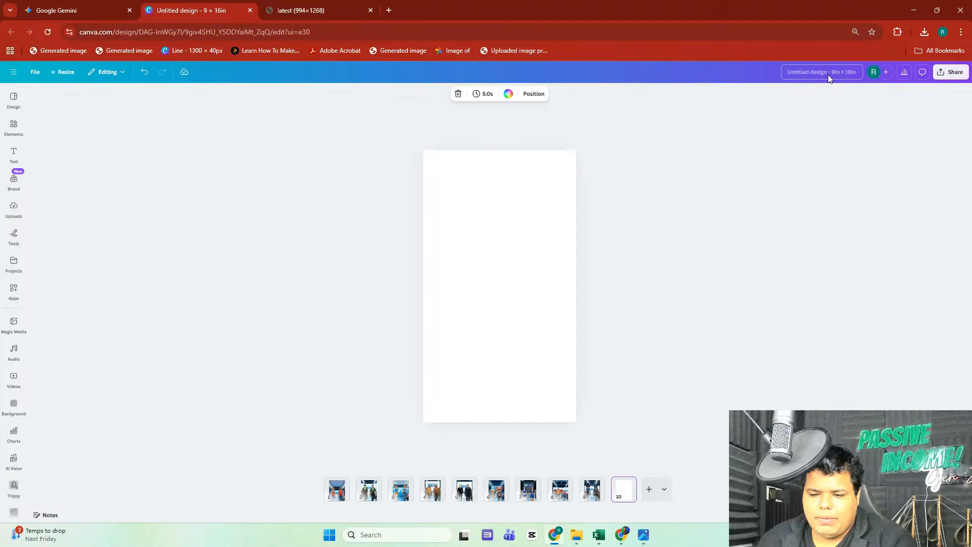
{"action": "type", "text": "Straxwha"}
{"action": "type", "text": "whats IRL o"}
{"action": "type", "text": "n the Runway"}
{"action": "key", "text": "Return"}
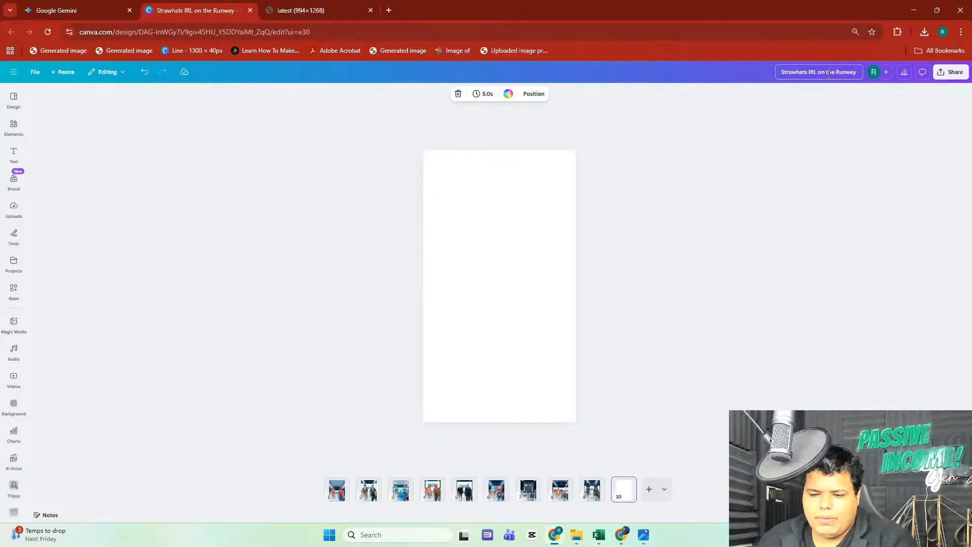
{"action": "left_click", "coordinate": [841, 151]}
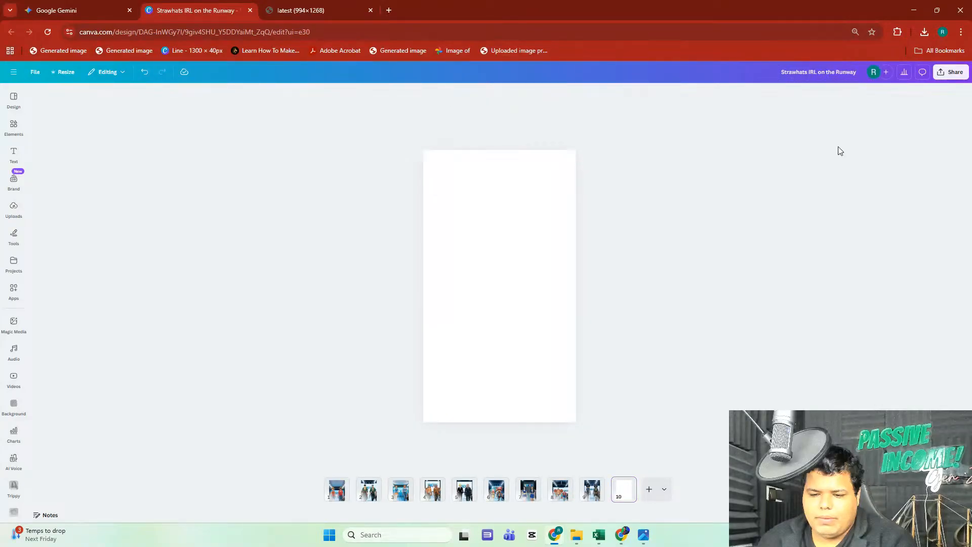
- Close the photo viewer and the Jinbe source image page, and return to the Gemini chat
{"action": "left_click", "coordinate": [644, 535]}
{"action": "left_click", "coordinate": [960, 10]}
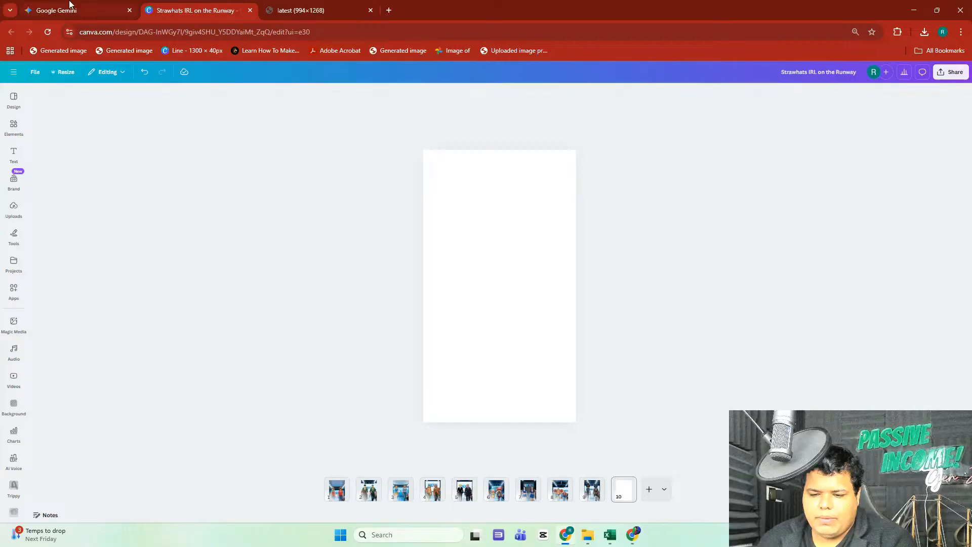
{"action": "left_click", "coordinate": [70, 10]}
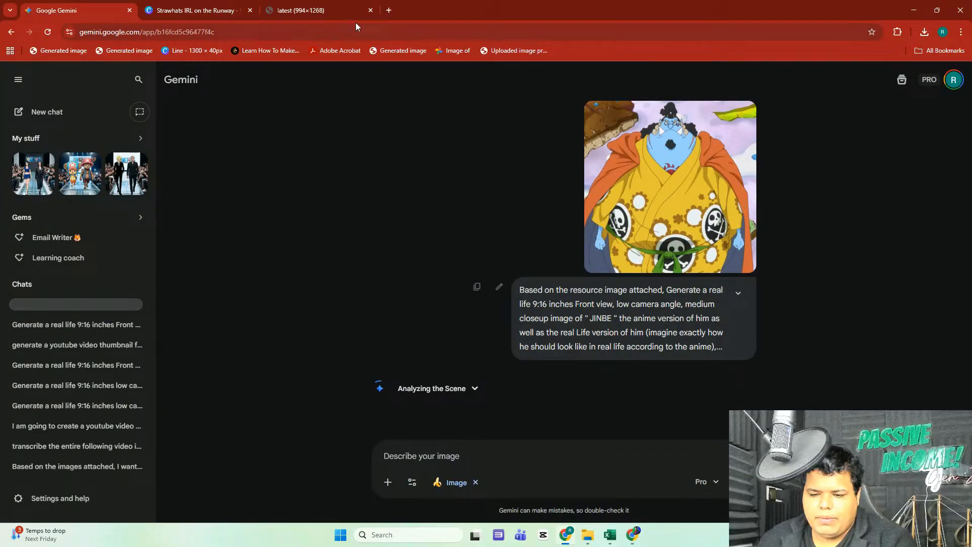
{"action": "left_click", "coordinate": [238, 11]}
{"action": "left_click", "coordinate": [357, 15]}
{"action": "left_click", "coordinate": [371, 10]}
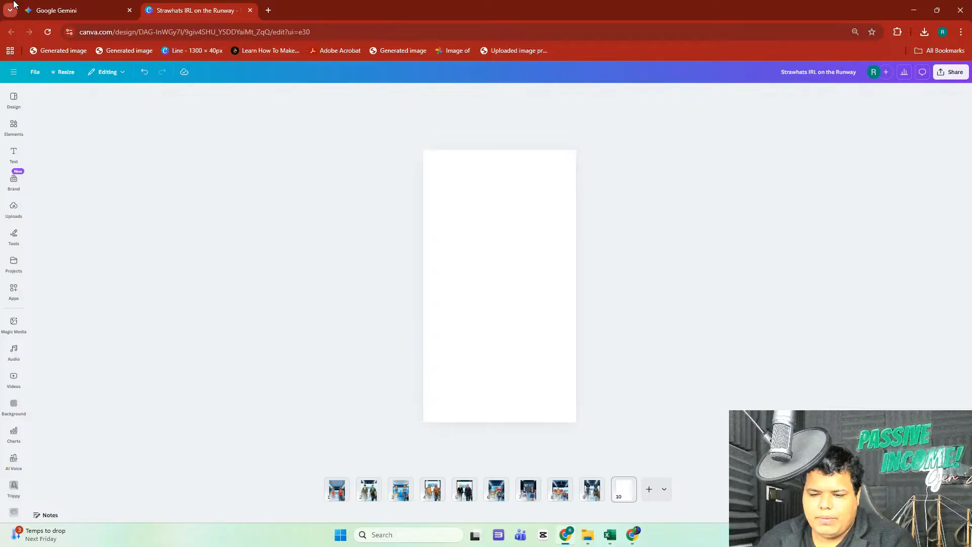
{"action": "left_click", "coordinate": [53, 9]}
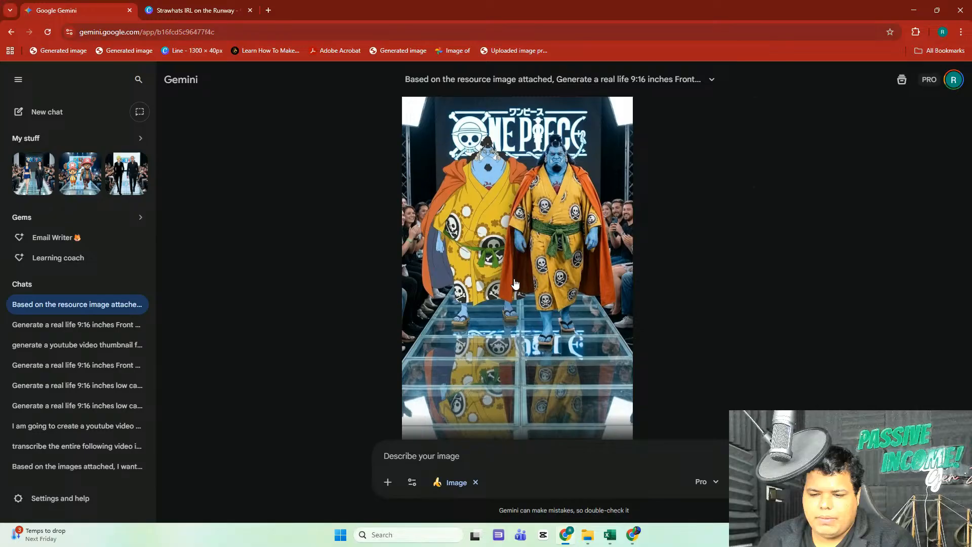
- Copy the generated Jinbe runway image from Gemini, paste it onto Canva page 10 and enlarge it to fill the page
{"action": "left_click", "coordinate": [515, 284]}
{"action": "right_click", "coordinate": [506, 240]}
{"action": "left_click", "coordinate": [537, 281]}
{"action": "key", "text": "ctrl+Tab"}
{"action": "left_click", "coordinate": [484, 282]}
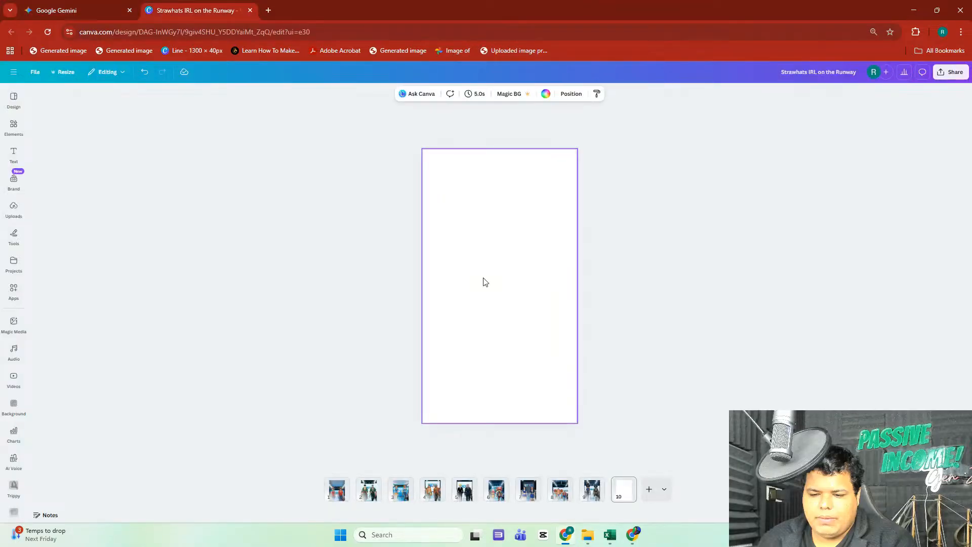
{"action": "key", "text": "ctrl+v"}
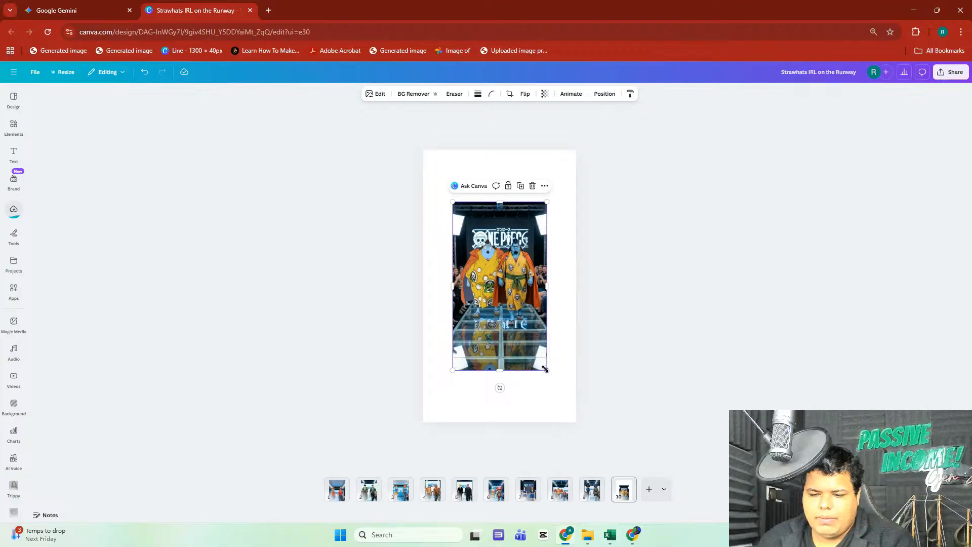
{"action": "left_click_drag", "start_coordinate": [545, 369], "coordinate": [617, 428]}
{"action": "left_click", "coordinate": [627, 373]}
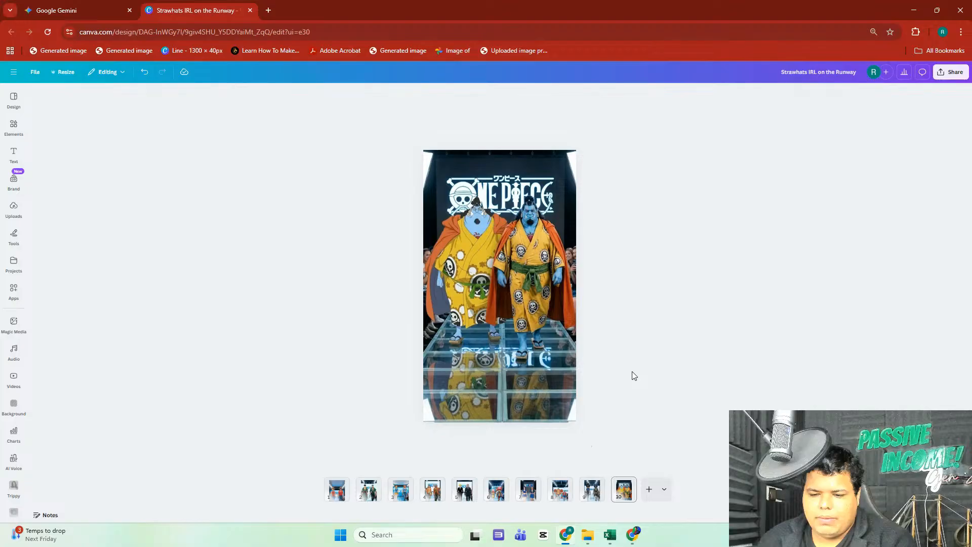
- Shift the Jinbe image slightly down on page 10 and auto-adjust its colors with brightness set to 1
{"action": "left_click", "coordinate": [518, 278]}
{"action": "left_click", "coordinate": [349, 94]}
{"action": "left_click_drag", "start_coordinate": [484, 195], "coordinate": [442, 187]}
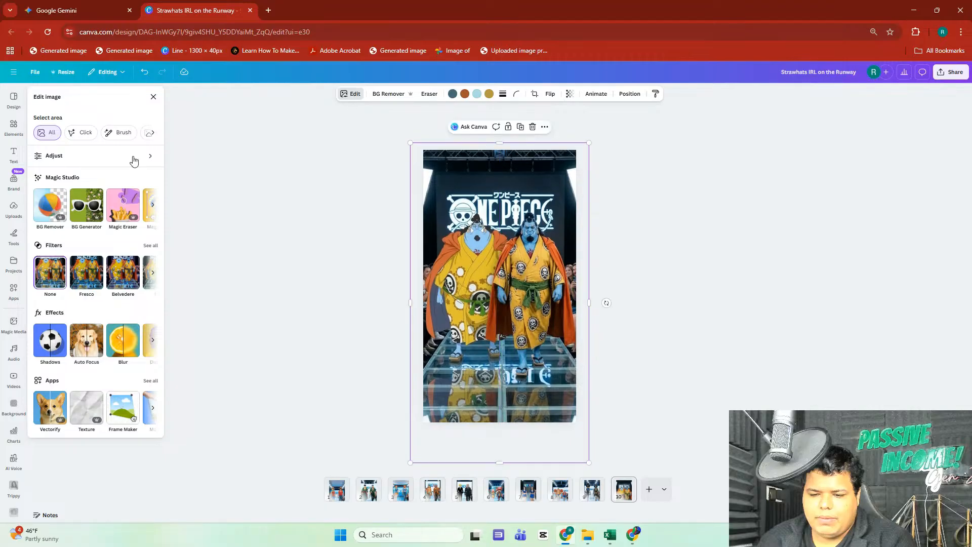
{"action": "left_click", "coordinate": [115, 156]}
{"action": "left_click", "coordinate": [91, 147]}
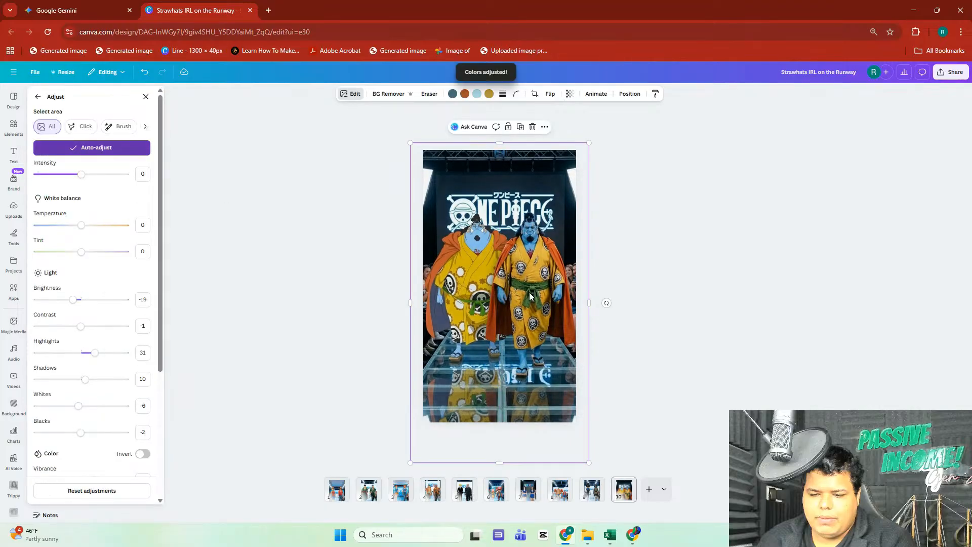
{"action": "left_click_drag", "start_coordinate": [73, 300], "coordinate": [82, 300]}
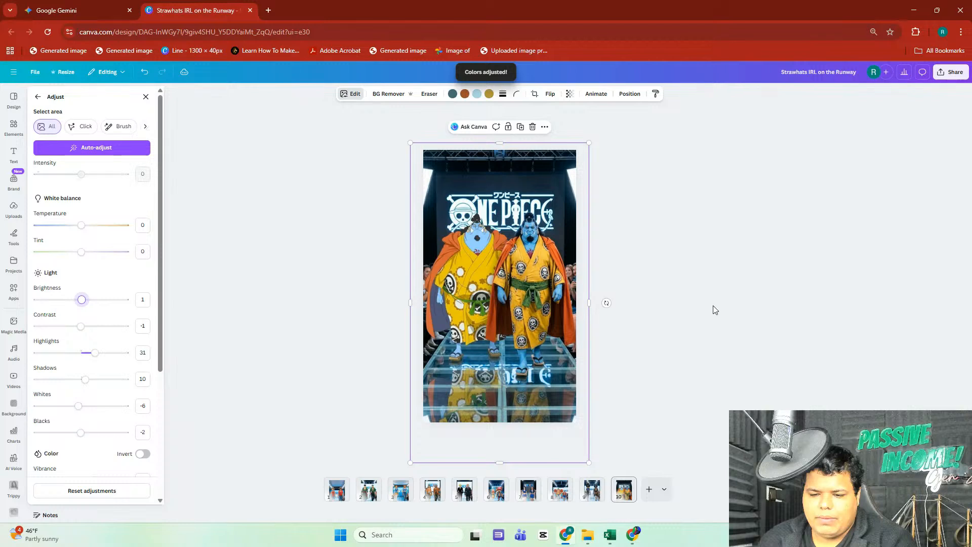
{"action": "key", "text": "Escape"}
- Go to page 7 and nudge the Robin image slightly to realign it on the page
{"action": "left_click", "coordinate": [592, 489]}
{"action": "left_click", "coordinate": [539, 489]}
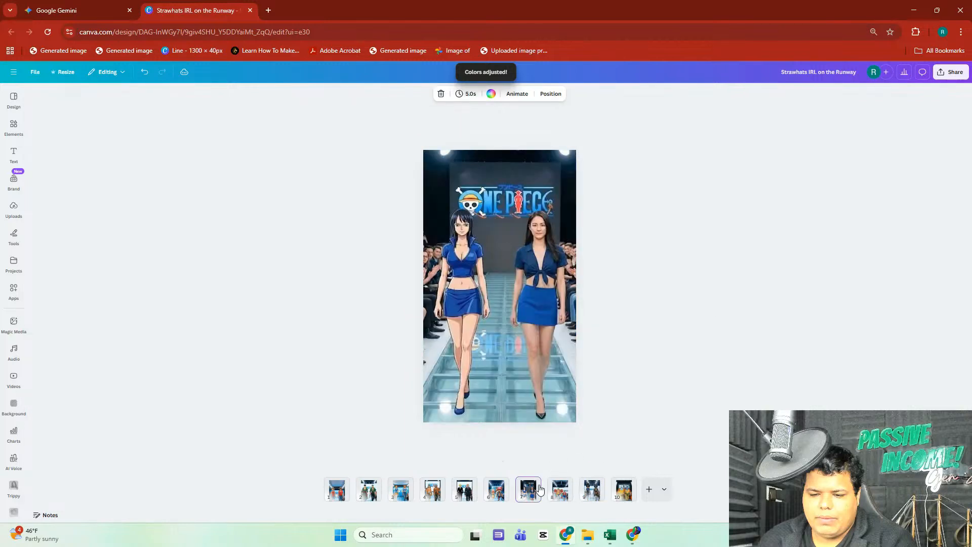
{"action": "left_click", "coordinate": [515, 244]}
{"action": "left_click_drag", "start_coordinate": [522, 225], "coordinate": [523, 228]}
{"action": "key", "text": "Escape"}
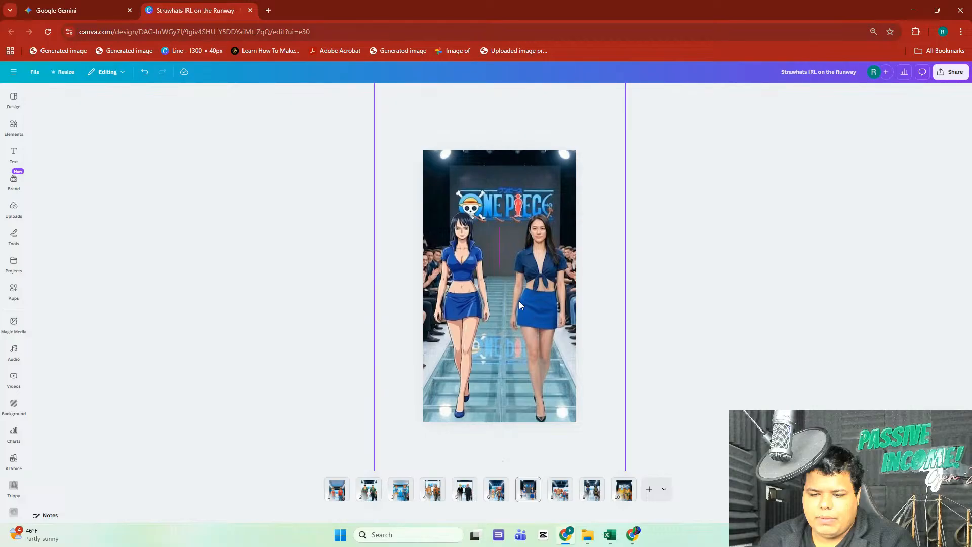
- Move the image on page 6 slightly down
{"action": "left_click", "coordinate": [487, 497]}
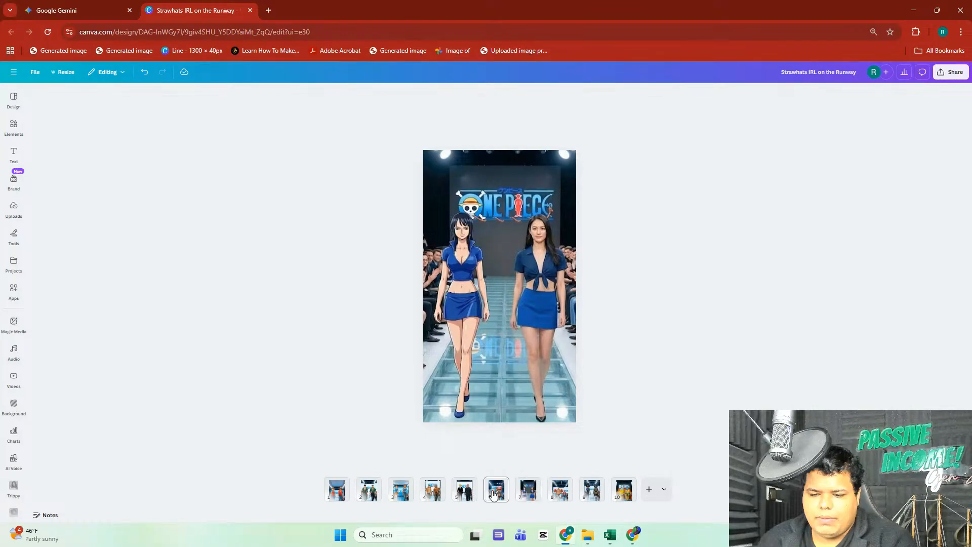
{"action": "left_click", "coordinate": [508, 270]}
{"action": "left_click_drag", "start_coordinate": [518, 246], "coordinate": [518, 256]}
{"action": "left_click", "coordinate": [743, 279]}
- Move the Sanji image on page 5 and the Usopp image on page 4 slightly down
{"action": "left_click", "coordinate": [464, 489]}
{"action": "left_click", "coordinate": [506, 325]}
{"action": "left_click_drag", "start_coordinate": [531, 284], "coordinate": [531, 290]}
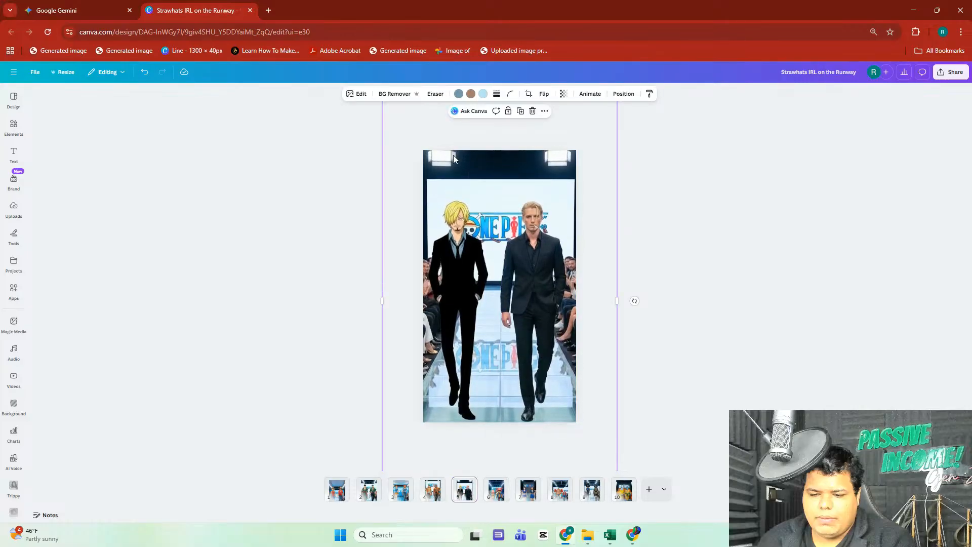
{"action": "left_click", "coordinate": [432, 489]}
{"action": "left_click", "coordinate": [529, 245]}
{"action": "left_click_drag", "start_coordinate": [530, 244], "coordinate": [533, 272]}
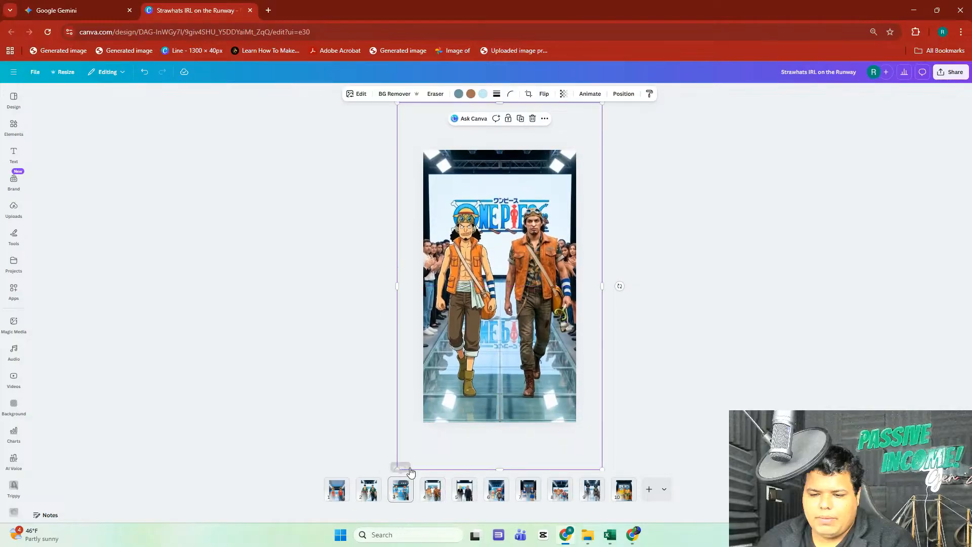
- Check the placement of the images on pages 3, 2 and 1
{"action": "left_click", "coordinate": [393, 488]}
{"action": "left_click", "coordinate": [531, 248]}
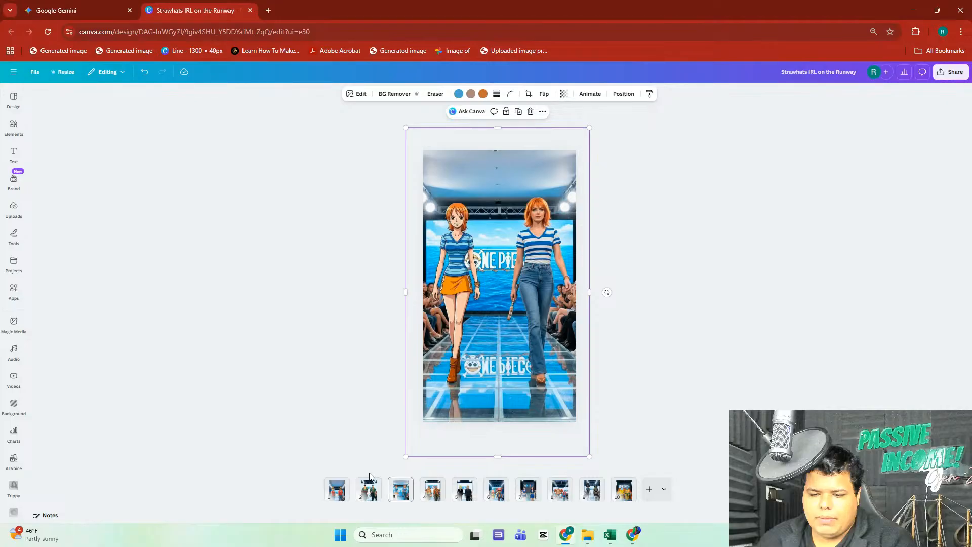
{"action": "left_click", "coordinate": [368, 488]}
{"action": "left_click", "coordinate": [531, 324]}
{"action": "left_click", "coordinate": [337, 488]}
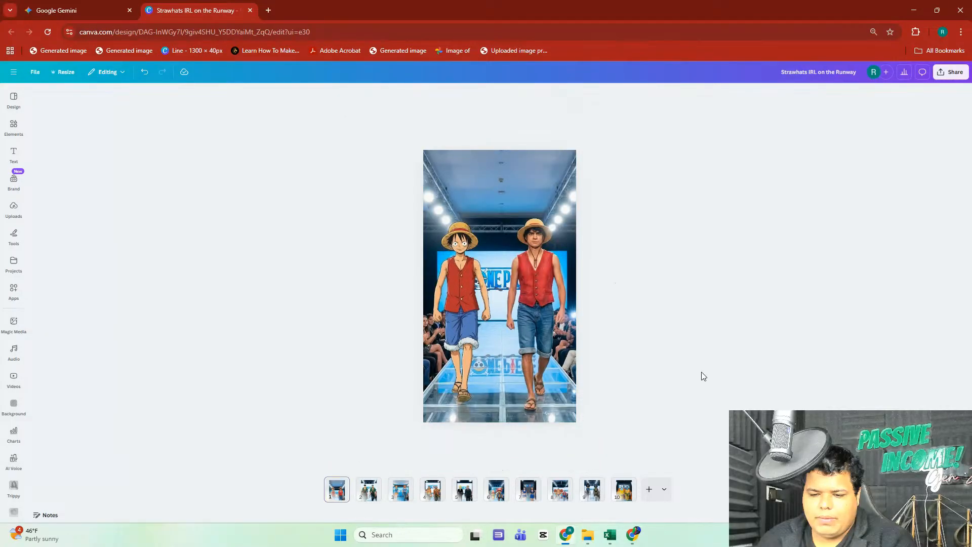
{"action": "left_click", "coordinate": [502, 323]}
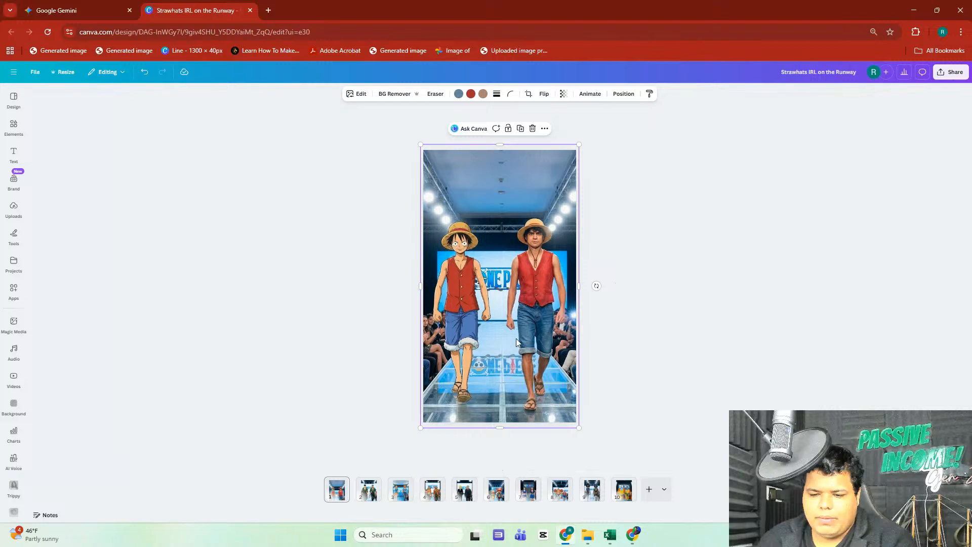
- Download pages 1-10 of the design as PNG files at size 1
{"action": "left_click", "coordinate": [947, 71]}
{"action": "left_click", "coordinate": [837, 238]}
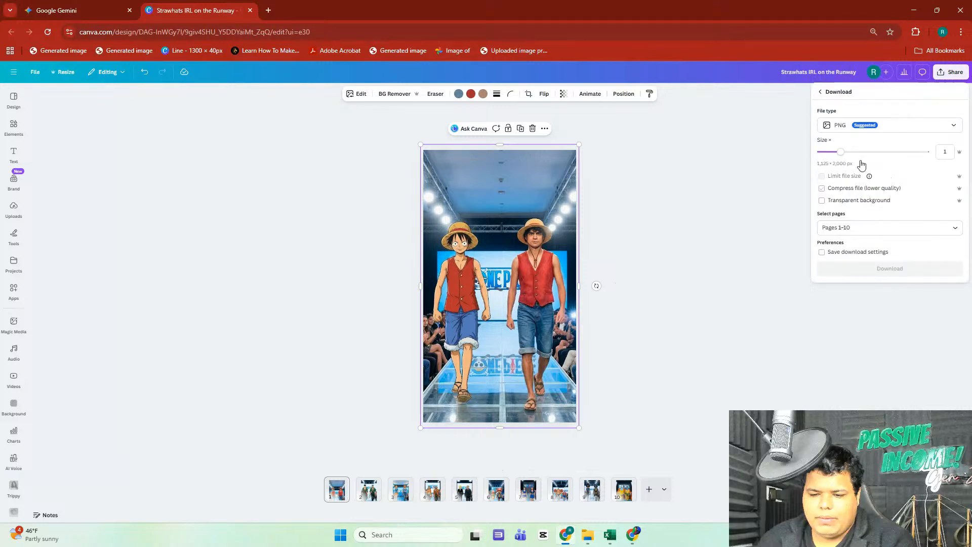
{"action": "left_click", "coordinate": [873, 267]}
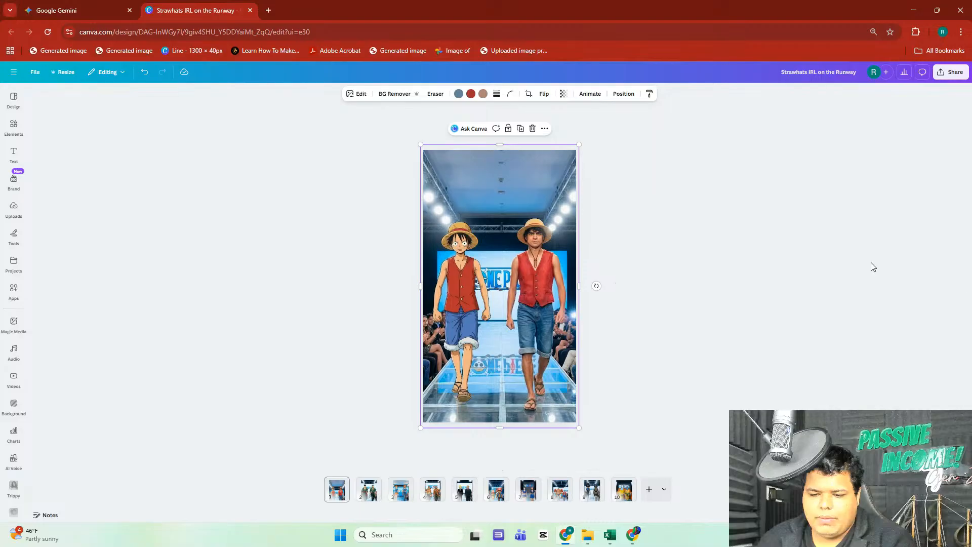
- Load grok.com in the Gemini tab, move that tab after the Canva one, and open Grok's Imagine page
{"action": "left_click", "coordinate": [87, 14]}
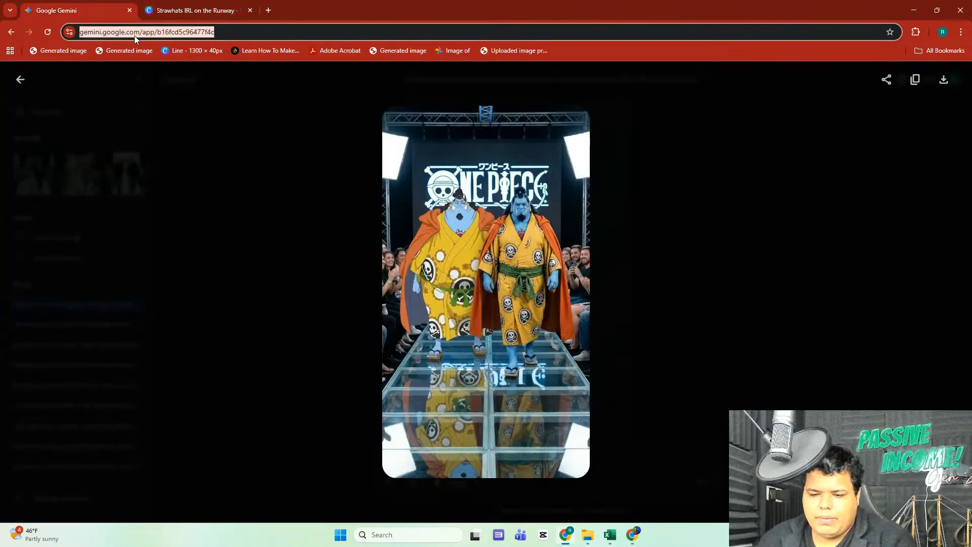
{"action": "type", "text": "grok.com"}
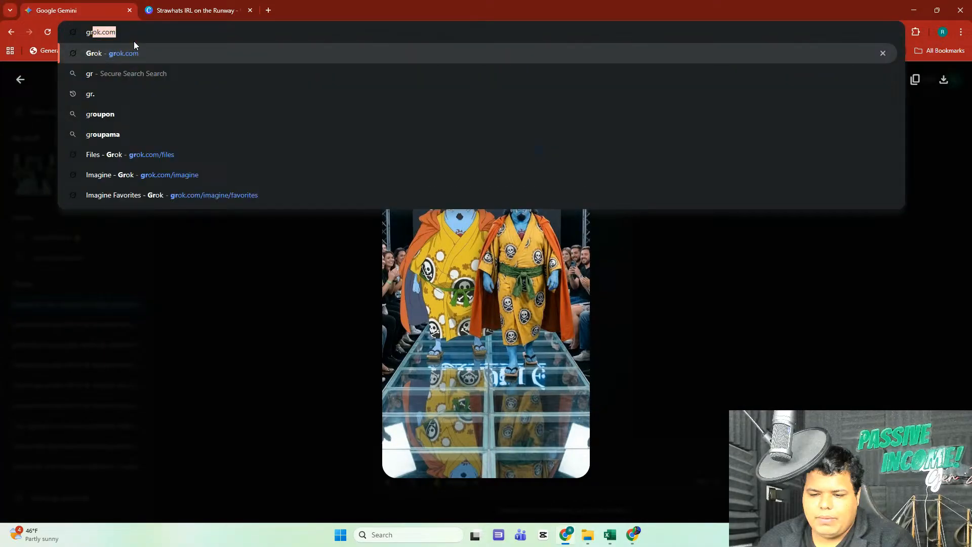
{"action": "key", "text": "Return"}
{"action": "left_click_drag", "start_coordinate": [31, 8], "coordinate": [152, 6]}
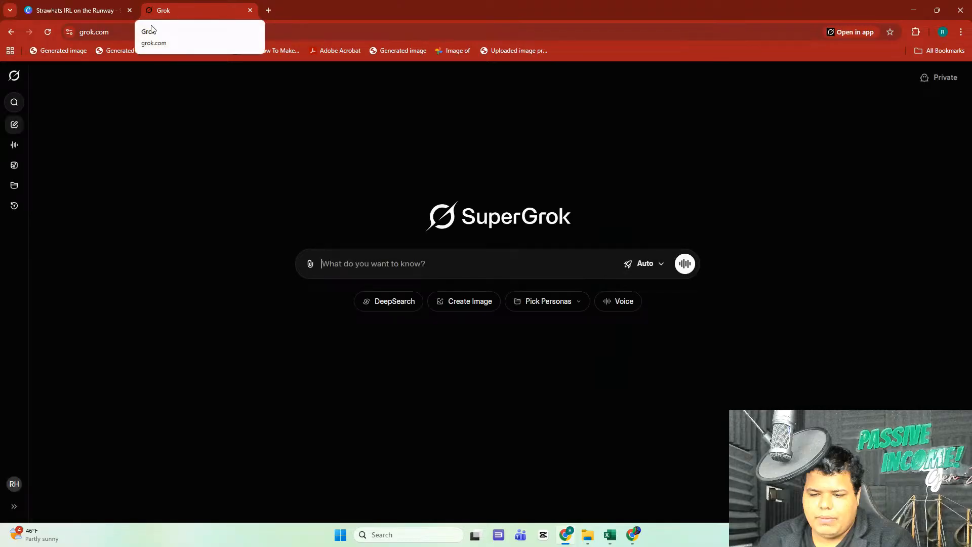
{"action": "left_click", "coordinate": [14, 166]}
{"action": "mouse_move", "coordinate": [16, 204]}
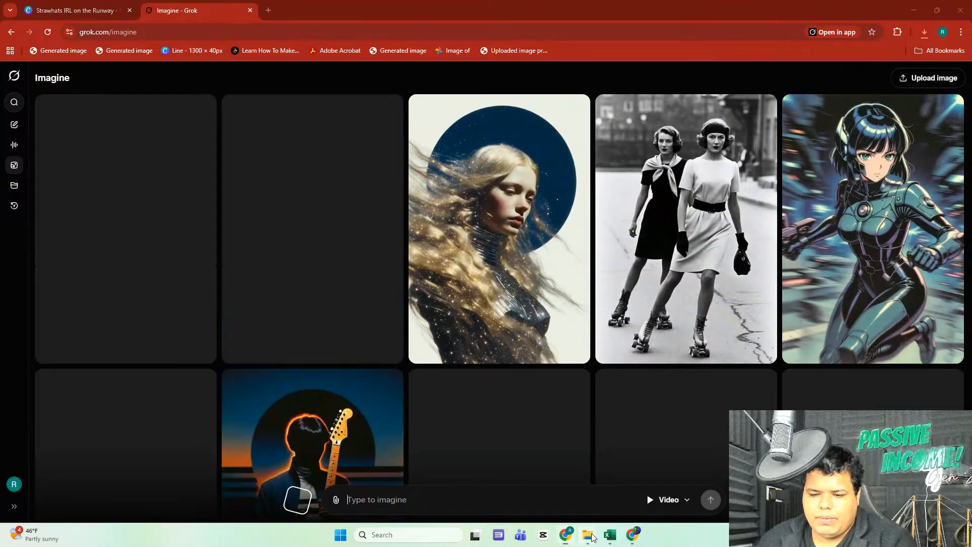
- In File Explorer, copy the name of the downloaded Strawhats IRL on the Runway archive
{"action": "left_click", "coordinate": [590, 535]}
{"action": "left_click", "coordinate": [162, 186]}
{"action": "right_click", "coordinate": [242, 198]}
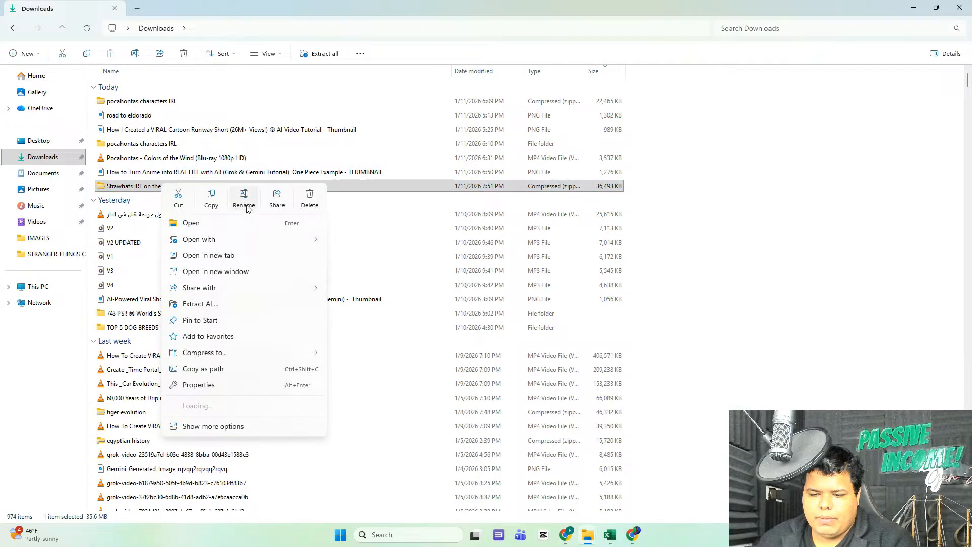
{"action": "left_click", "coordinate": [243, 198]}
{"action": "right_click", "coordinate": [164, 190]}
{"action": "left_click", "coordinate": [201, 223]}
{"action": "left_click", "coordinate": [235, 190]}
- Create a folder named Strawhats IRL on the Runway in Downloads
{"action": "left_click", "coordinate": [752, 190]}
{"action": "right_click", "coordinate": [713, 198]}
{"action": "mouse_move", "coordinate": [712, 266]}
{"action": "left_click", "coordinate": [647, 265]}
{"action": "right_click", "coordinate": [150, 203]}
{"action": "left_click", "coordinate": [187, 246]}
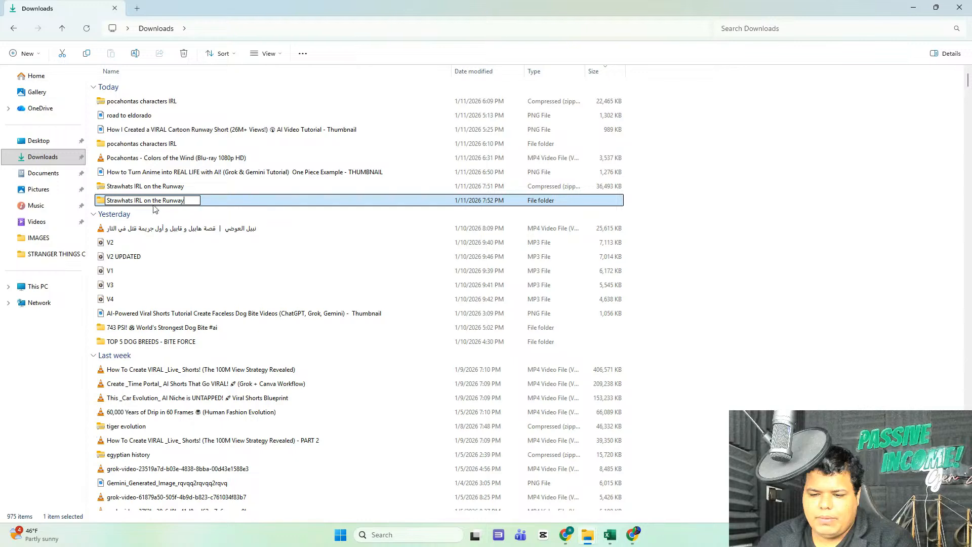
- Extract all files from the Strawhats IRL on the Runway archive into the folder of the same name
{"action": "left_click", "coordinate": [170, 189]}
{"action": "double_click", "coordinate": [216, 188]}
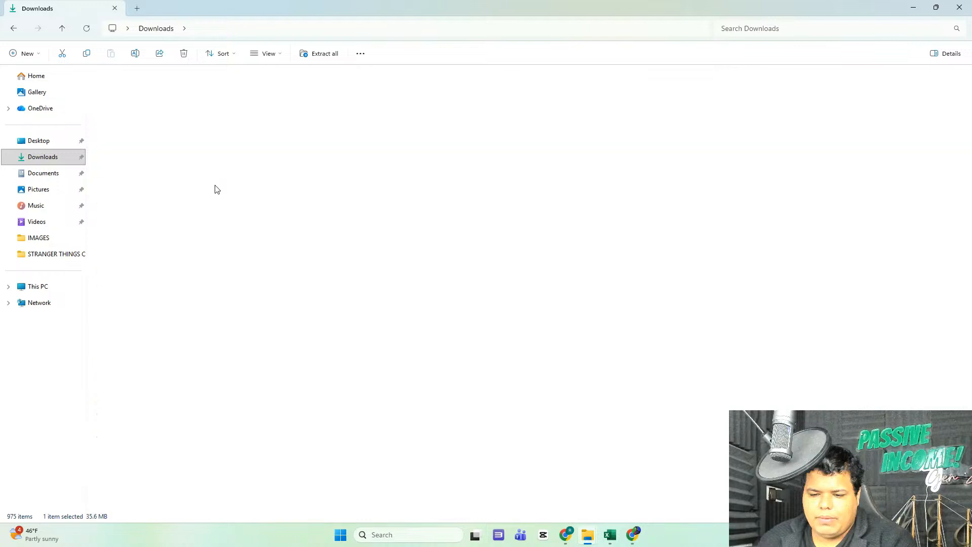
{"action": "left_click", "coordinate": [310, 55]}
{"action": "left_click", "coordinate": [570, 365]}
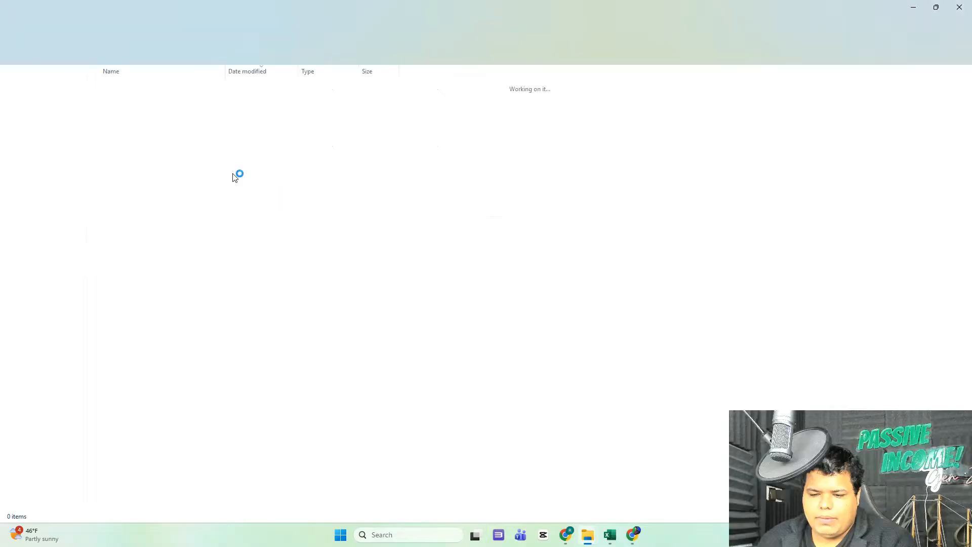
- Copy all ten extracted PNG files and return to the File Explorer window showing the archive
{"action": "left_click_drag", "start_coordinate": [151, 269], "coordinate": [154, 101]}
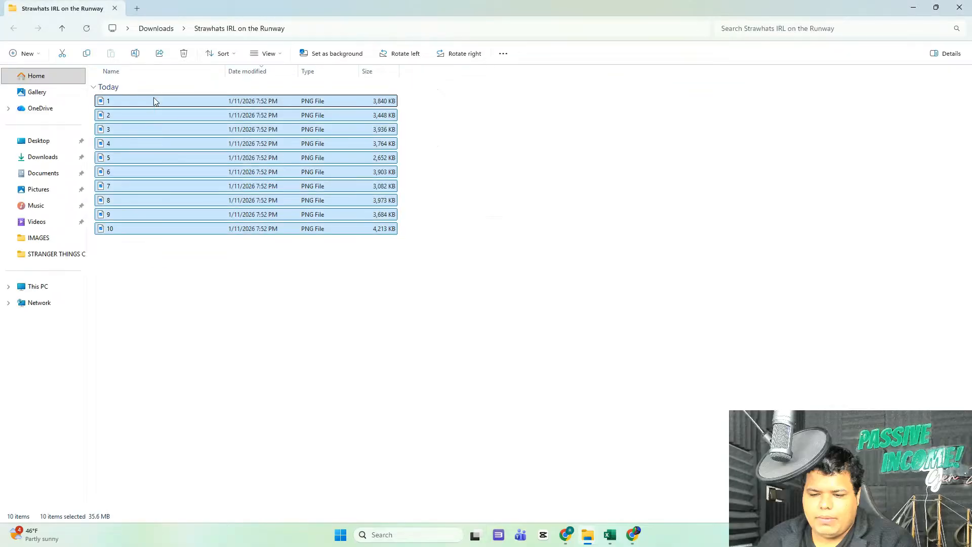
{"action": "right_click", "coordinate": [153, 99]}
{"action": "left_click", "coordinate": [202, 108]}
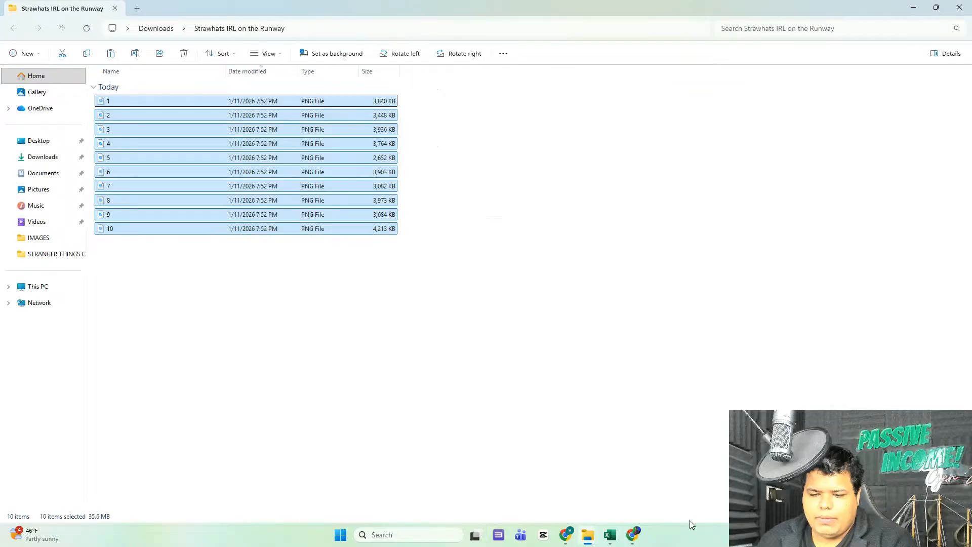
{"action": "mouse_move", "coordinate": [587, 539]}
{"action": "left_click", "coordinate": [492, 495]}
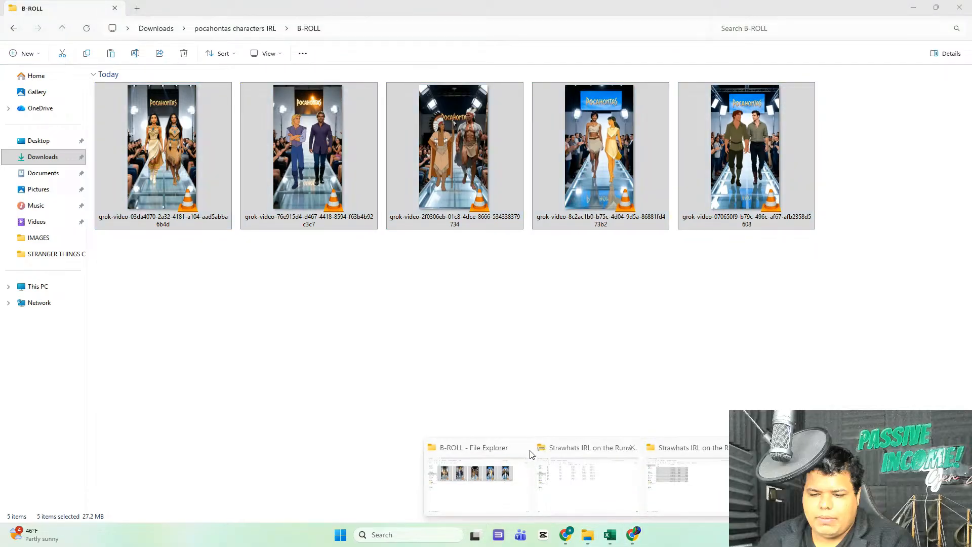
{"action": "left_click", "coordinate": [681, 476]}
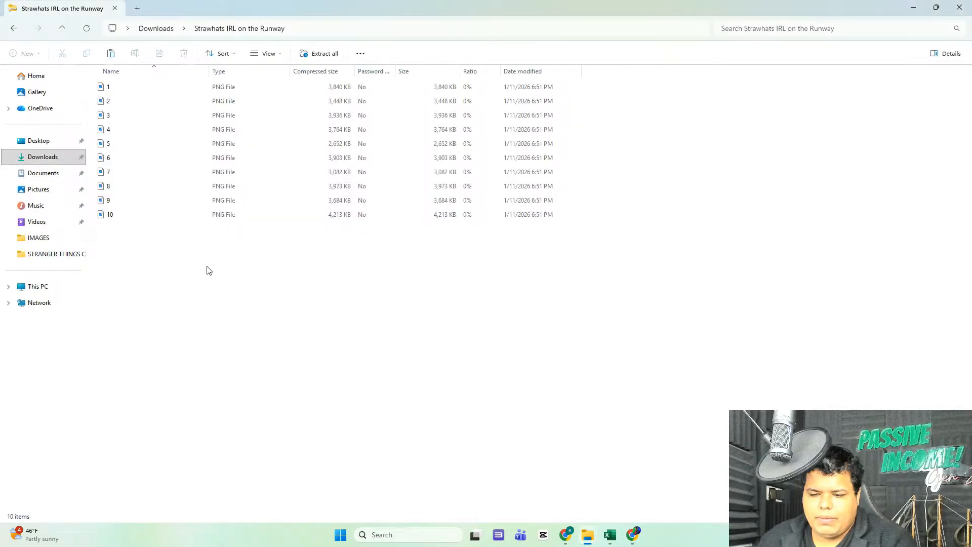
- Delete the pocahontas characters IRL and Strawhats IRL on the Runway compressed archives from Downloads
{"action": "left_click", "coordinate": [50, 173]}
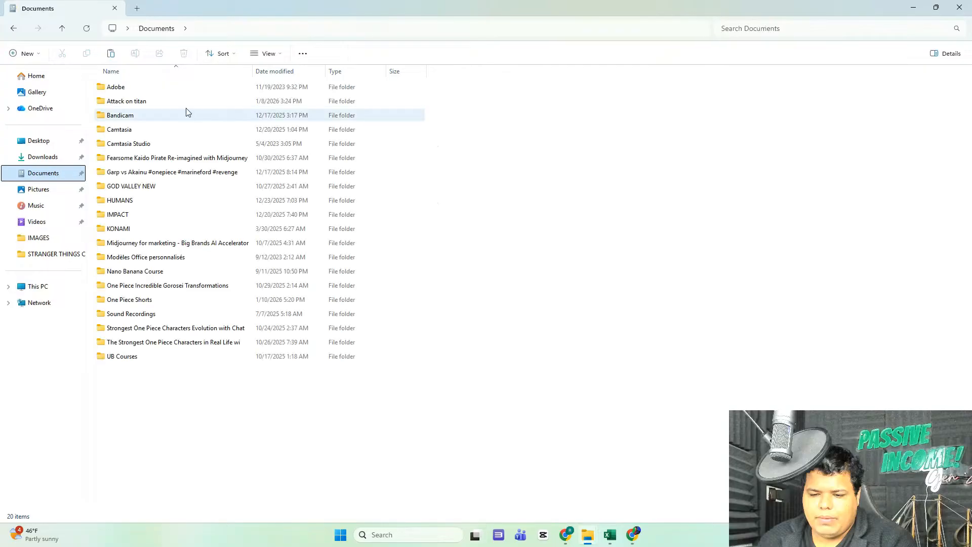
{"action": "left_click", "coordinate": [31, 157]}
{"action": "left_click", "coordinate": [179, 102]}
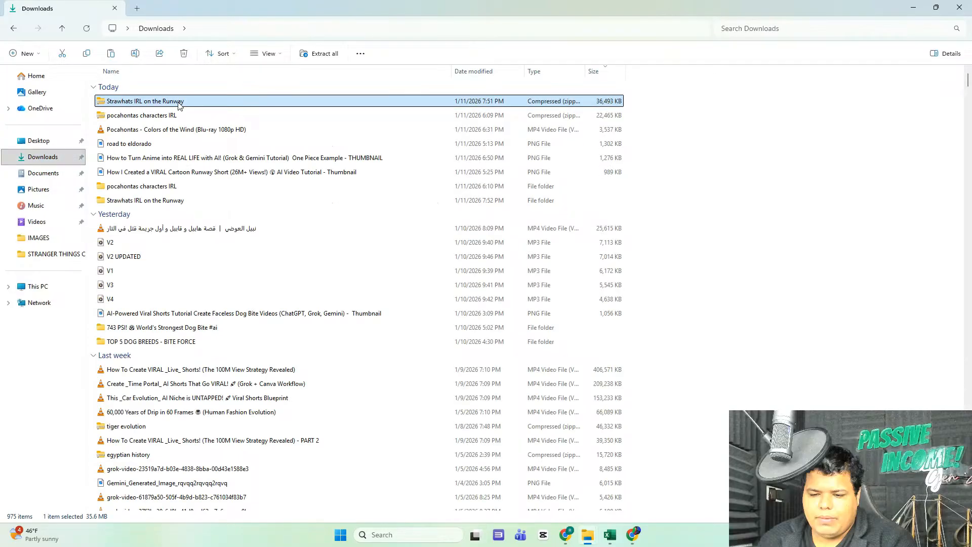
{"action": "left_click", "coordinate": [155, 116]}
{"action": "right_click", "coordinate": [172, 118]}
{"action": "left_click", "coordinate": [351, 134]}
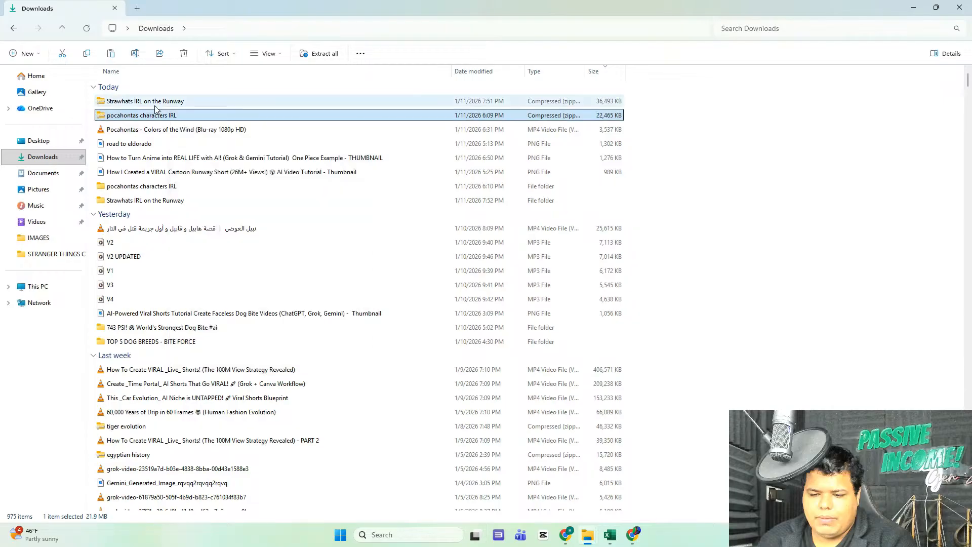
{"action": "right_click", "coordinate": [159, 104]}
{"action": "left_click", "coordinate": [336, 122]}
- Create a subfolder named IMAGES inside the Strawhats IRL on the Runway folder
{"action": "double_click", "coordinate": [175, 175]}
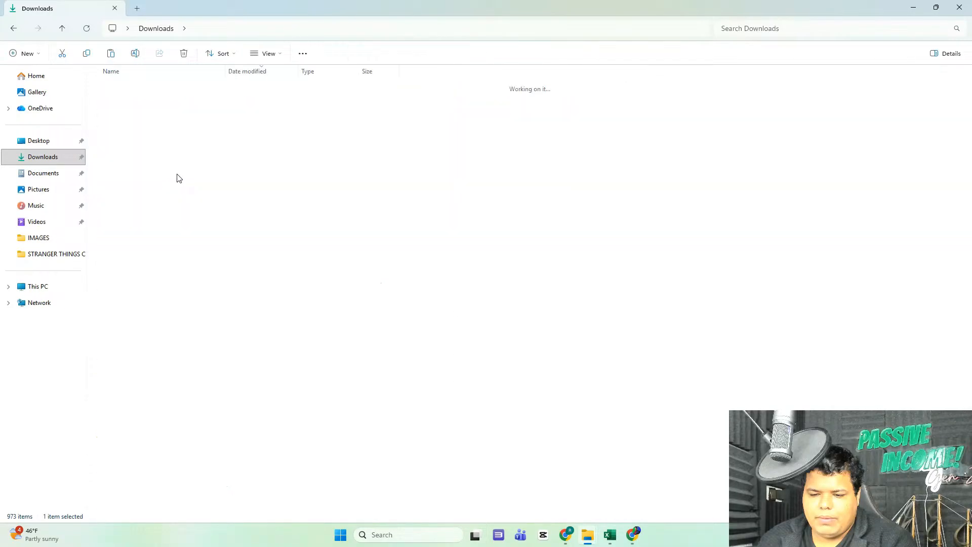
{"action": "right_click", "coordinate": [236, 271]}
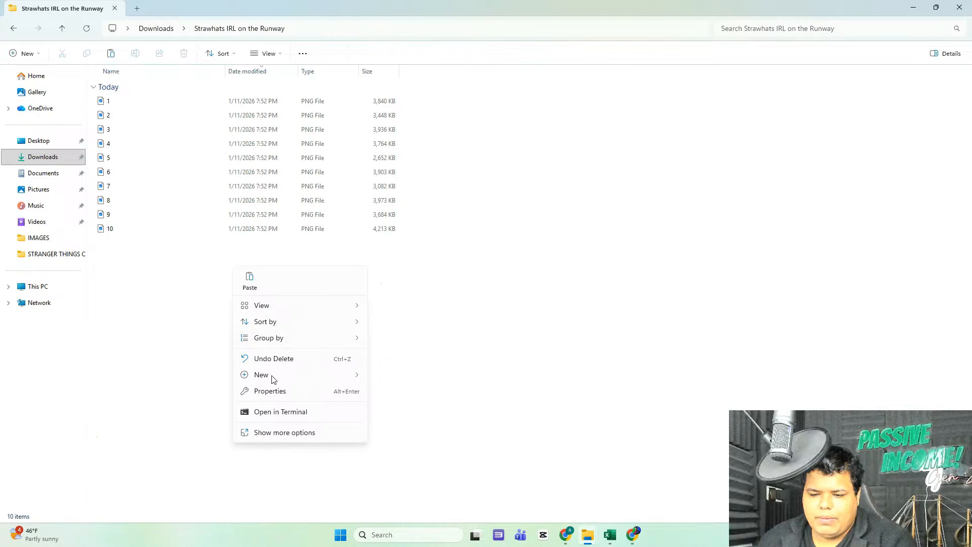
{"action": "mouse_move", "coordinate": [276, 379]}
{"action": "left_click", "coordinate": [414, 187]}
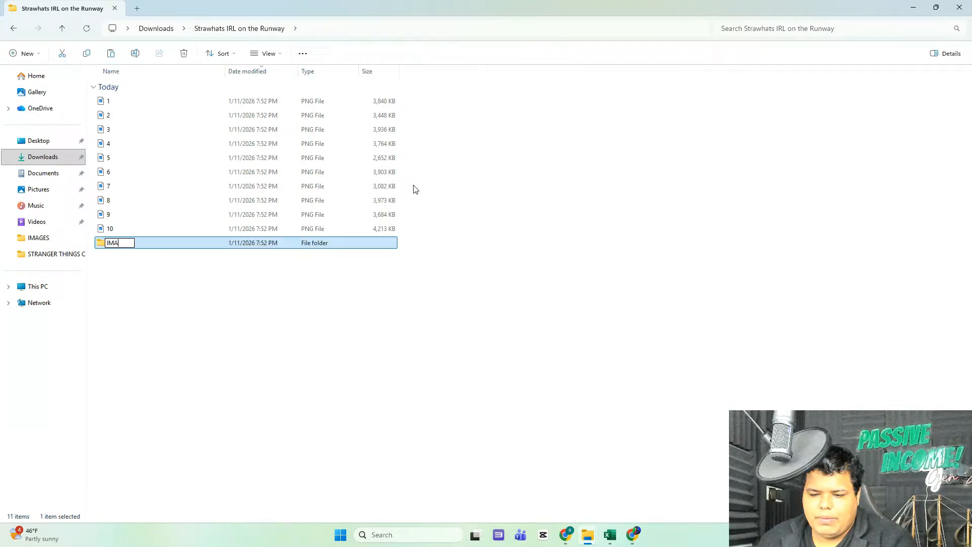
- Move PNG files 1 through 10 into the IMAGES folder
{"action": "left_click", "coordinate": [242, 230]}
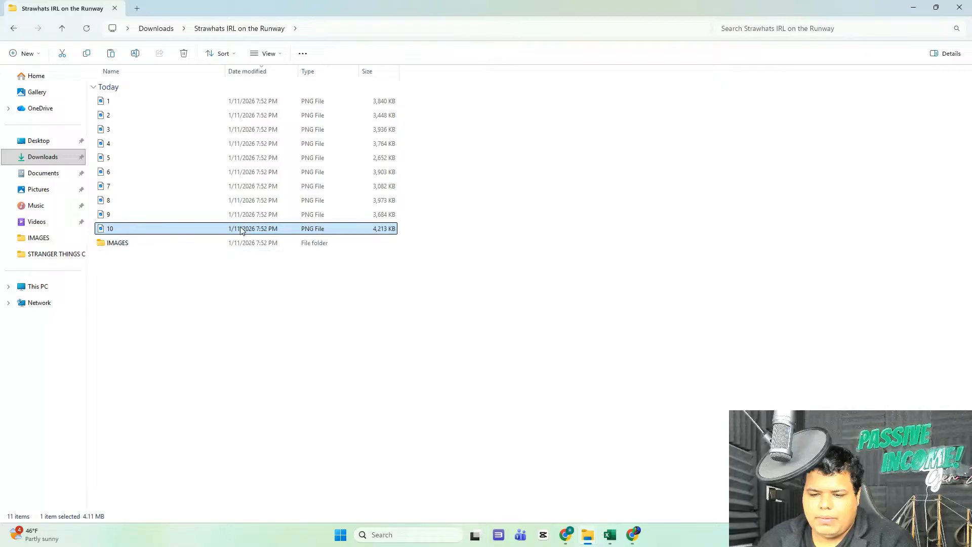
{"action": "left_click_drag", "start_coordinate": [419, 234], "coordinate": [59, 87]}
{"action": "left_click_drag", "start_coordinate": [115, 115], "coordinate": [125, 246]}
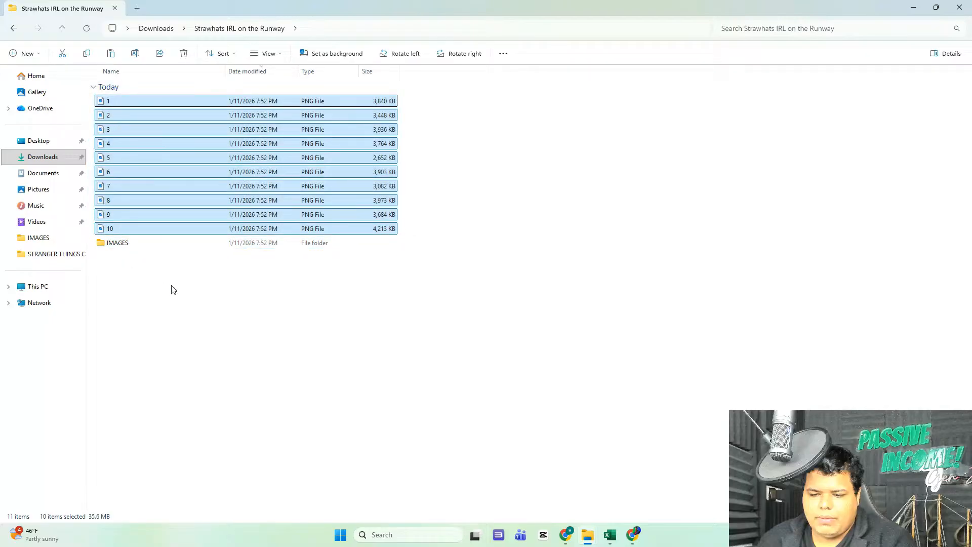
- Create a second subfolder named B-ROLL alongside IMAGES
{"action": "right_click", "coordinate": [156, 255]}
{"action": "mouse_move", "coordinate": [194, 365]}
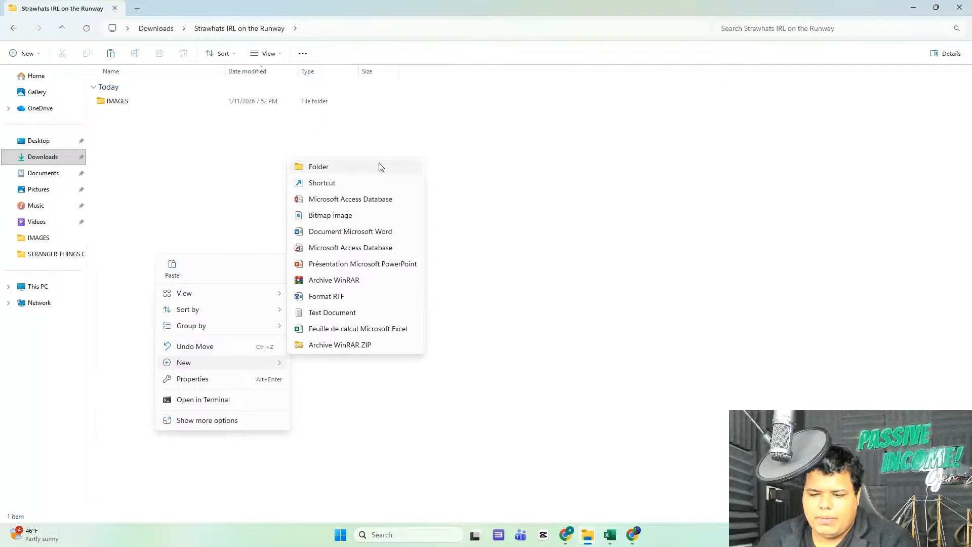
{"action": "left_click", "coordinate": [378, 165]}
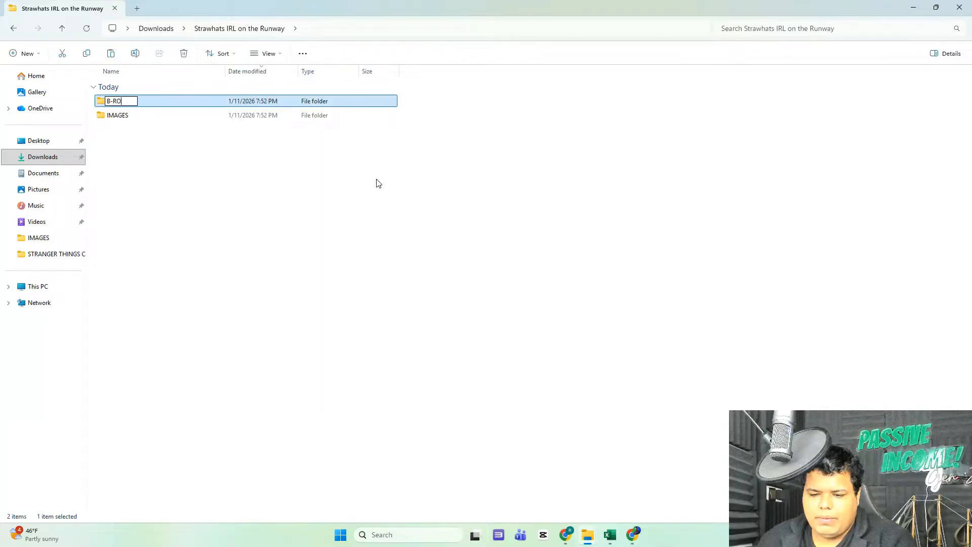
{"action": "key", "text": "Return"}
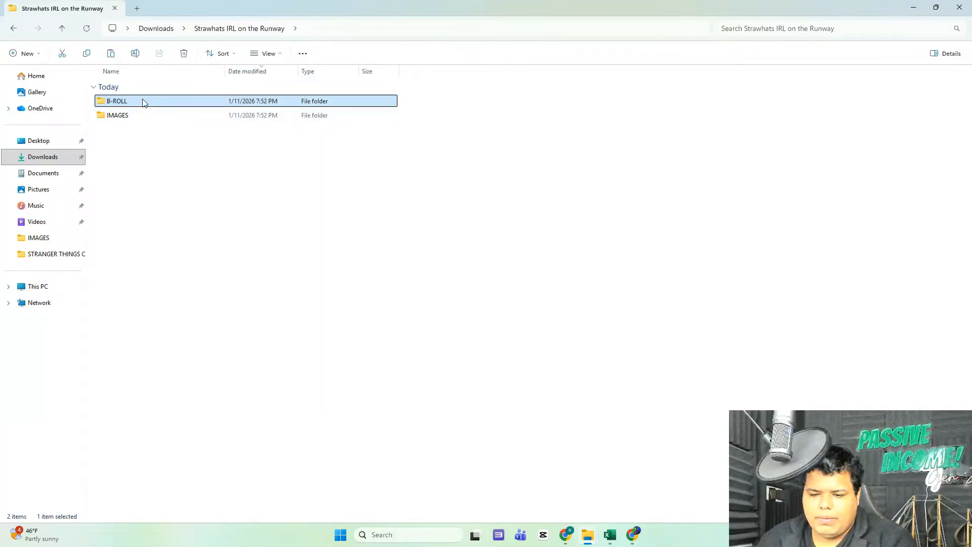
- Look into the B-ROLL folder, return to its parent, and open the IMAGES folder
{"action": "key", "text": "Return"}
{"action": "left_click", "coordinate": [68, 29]}
{"action": "double_click", "coordinate": [137, 115]}
- Try to paste the copied PNG files into the IMAGES folder
{"action": "right_click", "coordinate": [471, 148]}
{"action": "left_click", "coordinate": [472, 148]}
{"action": "left_click", "coordinate": [588, 130]}
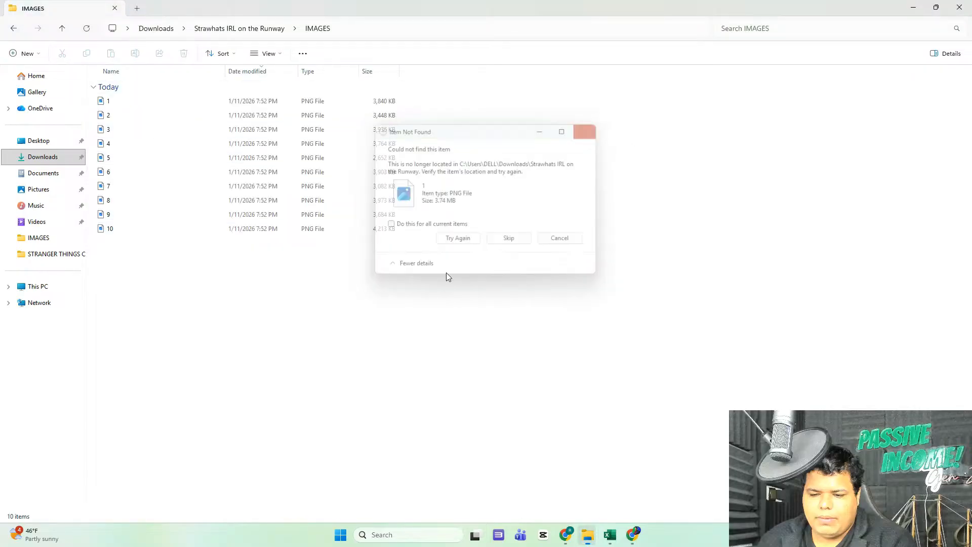
- Display the contents of the IMAGES folder as extra large icons
{"action": "right_click", "coordinate": [386, 299]}
{"action": "mouse_move", "coordinate": [427, 312]}
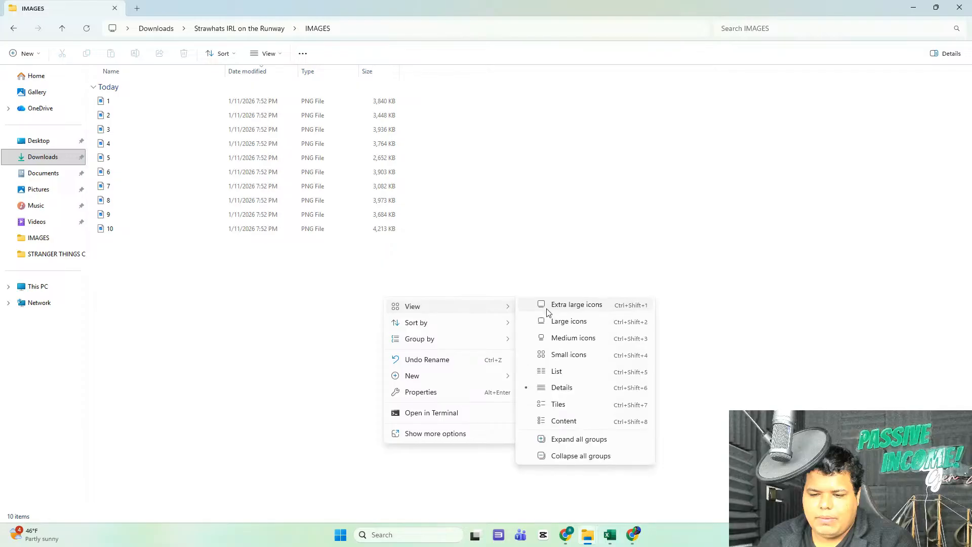
{"action": "left_click", "coordinate": [545, 311]}
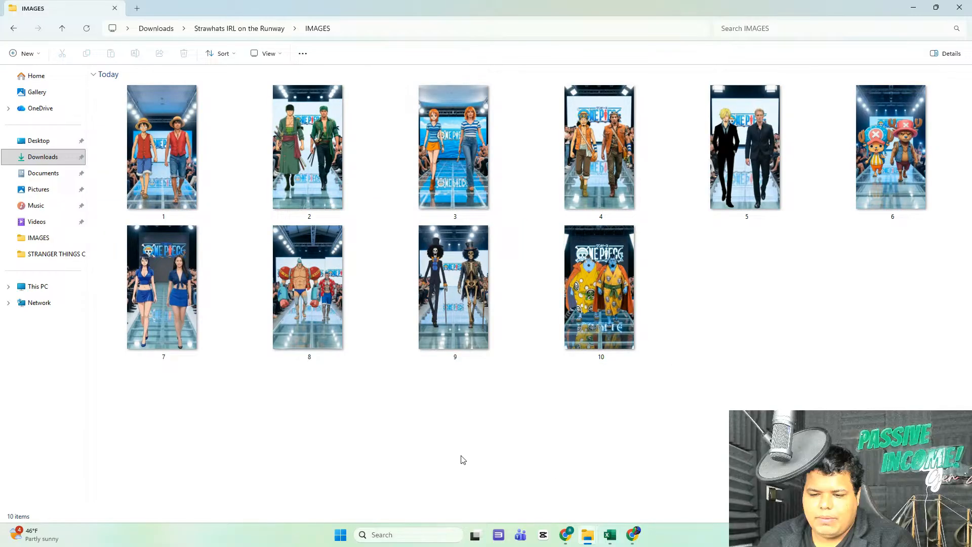
- Open image 1 full screen in the photo viewer, inspect the two Luffy figures up close, and close it
{"action": "left_click", "coordinate": [152, 205]}
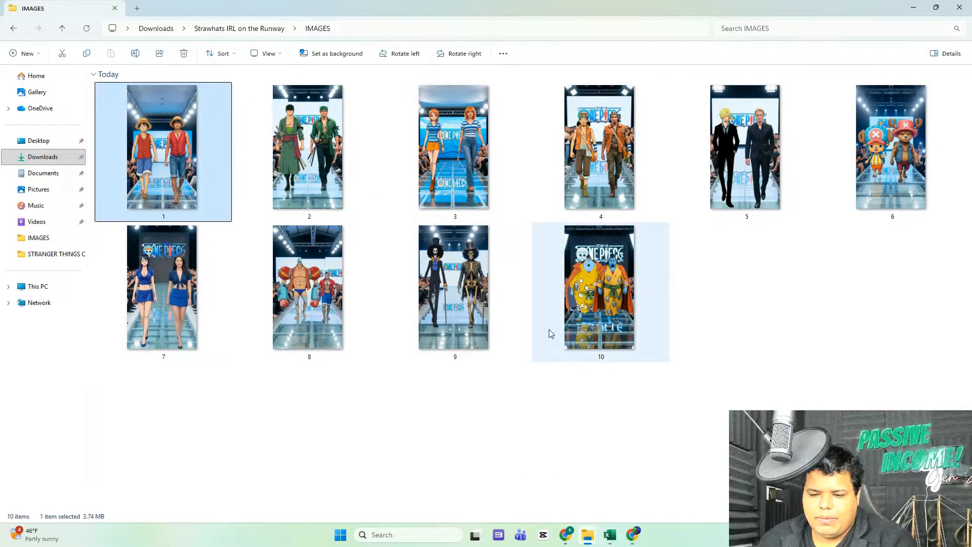
{"action": "key", "text": "Return"}
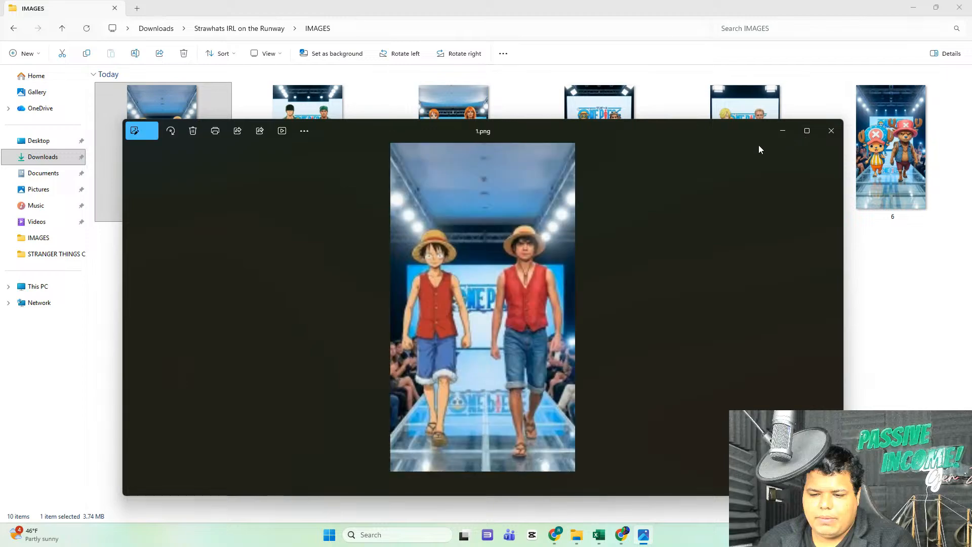
{"action": "left_click", "coordinate": [806, 132]}
{"action": "scroll", "coordinate": [535, 350], "scroll_direction": "up", "scroll_amount": 4}
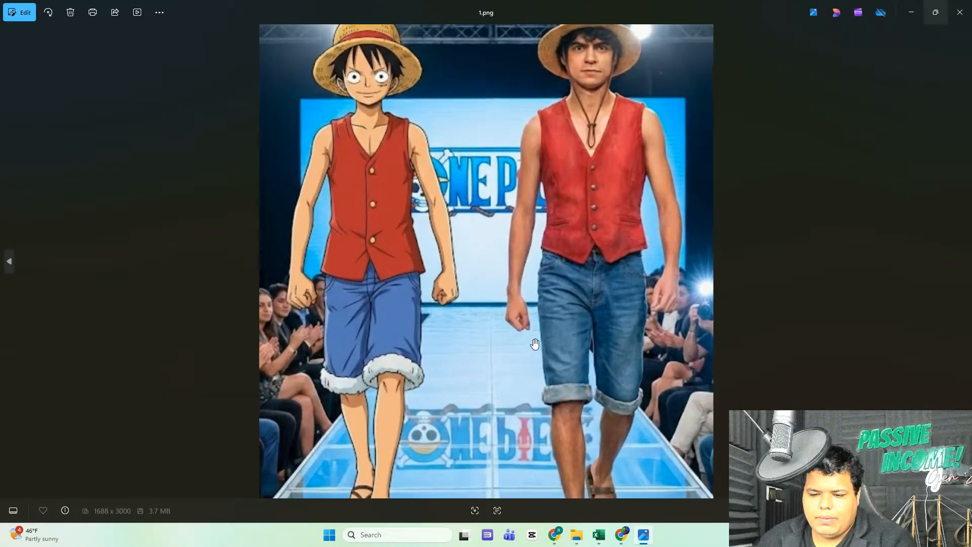
{"action": "scroll", "coordinate": [458, 256], "scroll_direction": "down", "scroll_amount": 2}
{"action": "scroll", "coordinate": [458, 256], "scroll_direction": "up", "scroll_amount": 4}
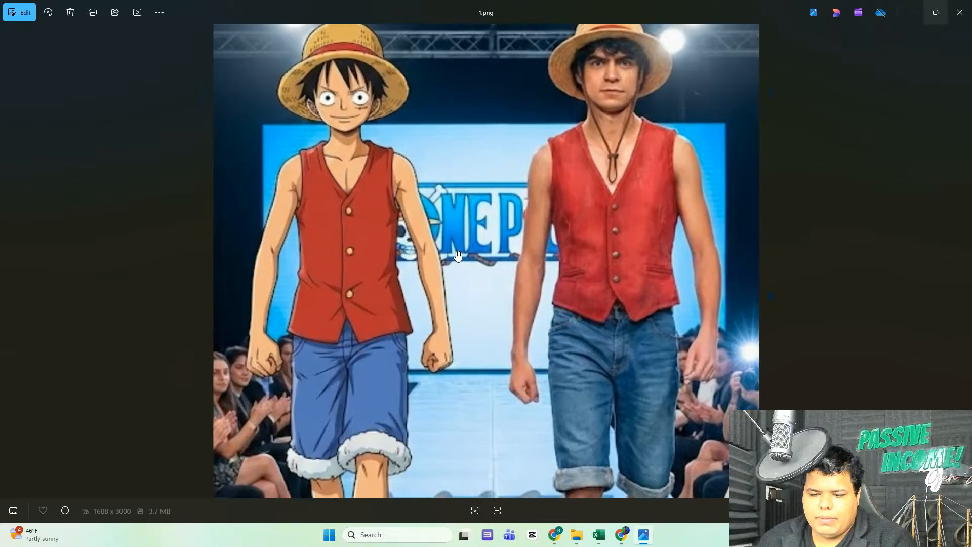
{"action": "scroll", "coordinate": [458, 256], "scroll_direction": "down", "scroll_amount": 5}
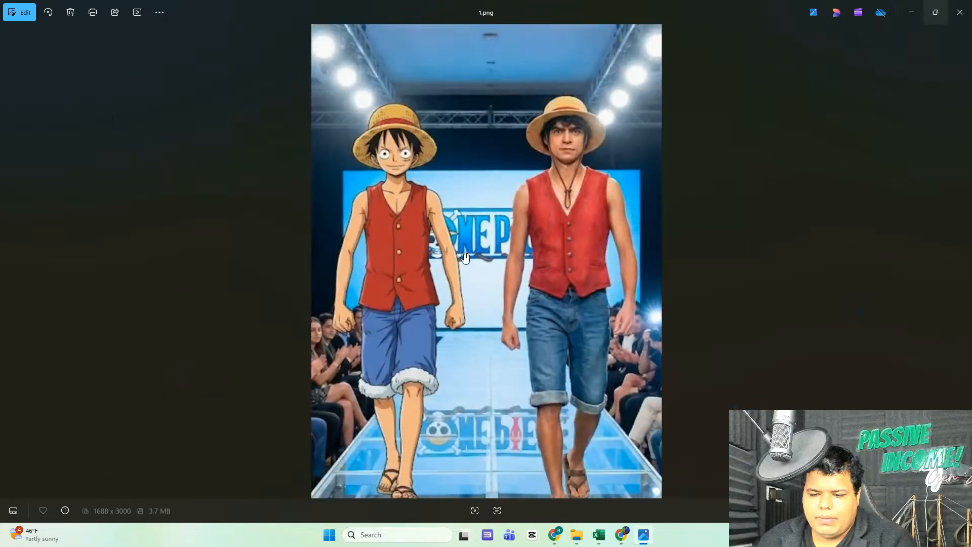
{"action": "left_click", "coordinate": [959, 12]}
{"action": "left_click", "coordinate": [753, 382]}
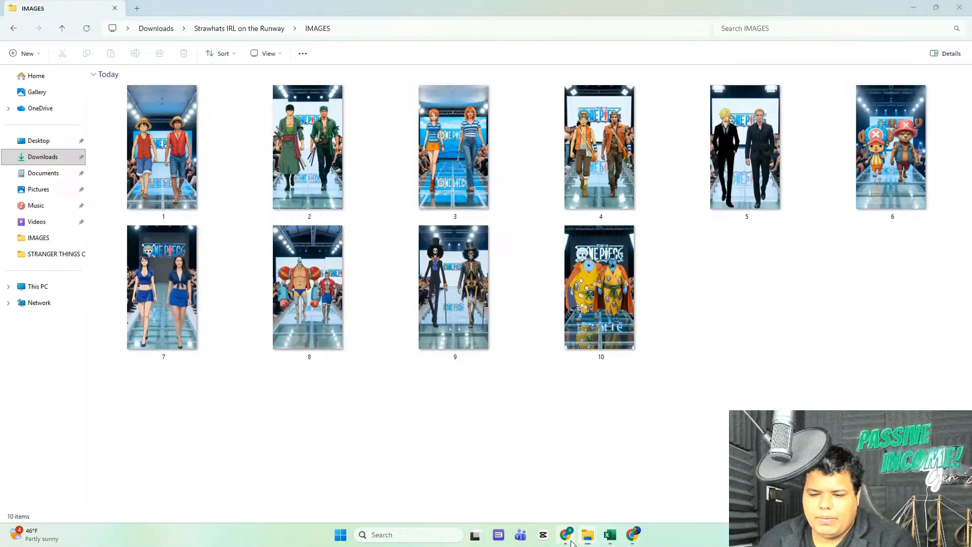
- Return to Grok in the browser, then switch to the YouTube Studio live streaming window to check the stream
{"action": "left_click", "coordinate": [566, 535]}
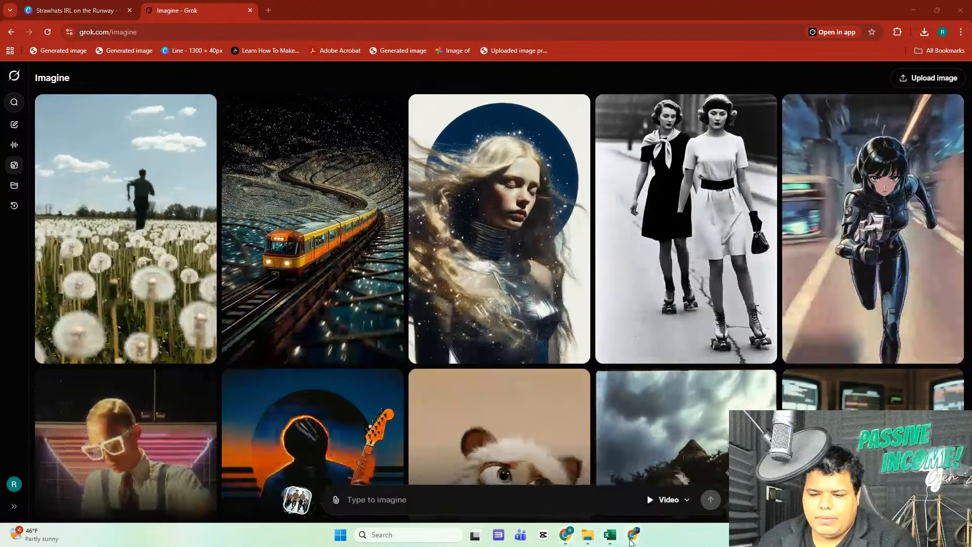
{"action": "mouse_move", "coordinate": [633, 538]}
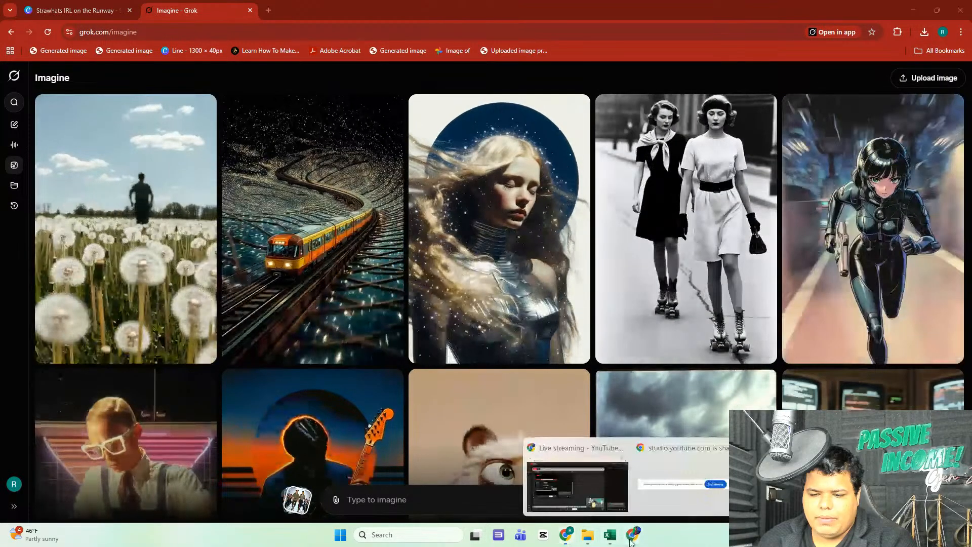
{"action": "left_click", "coordinate": [611, 488]}
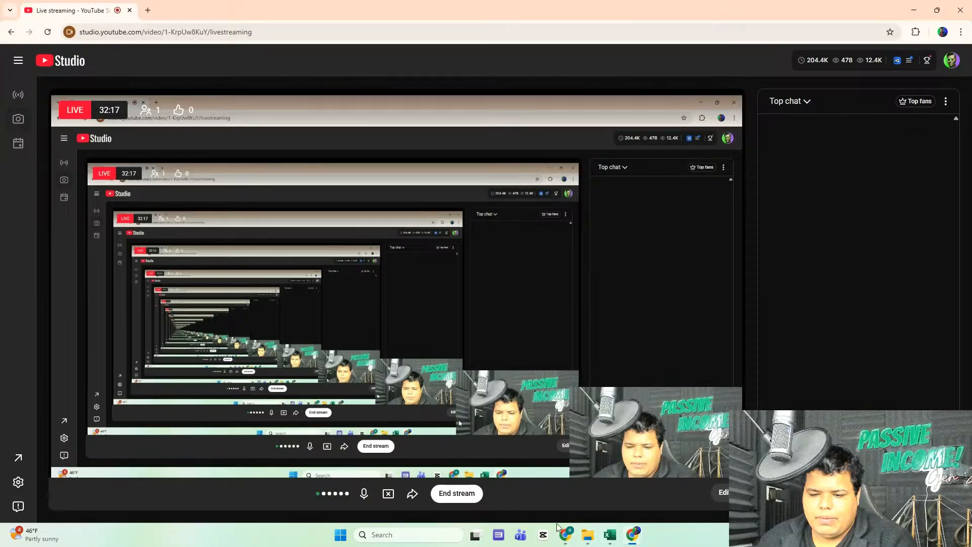
- Return to Grok Imagine and upload image 1, the Luffy pair, from the IMAGES folder to generate a runway video
{"action": "left_click", "coordinate": [569, 535]}
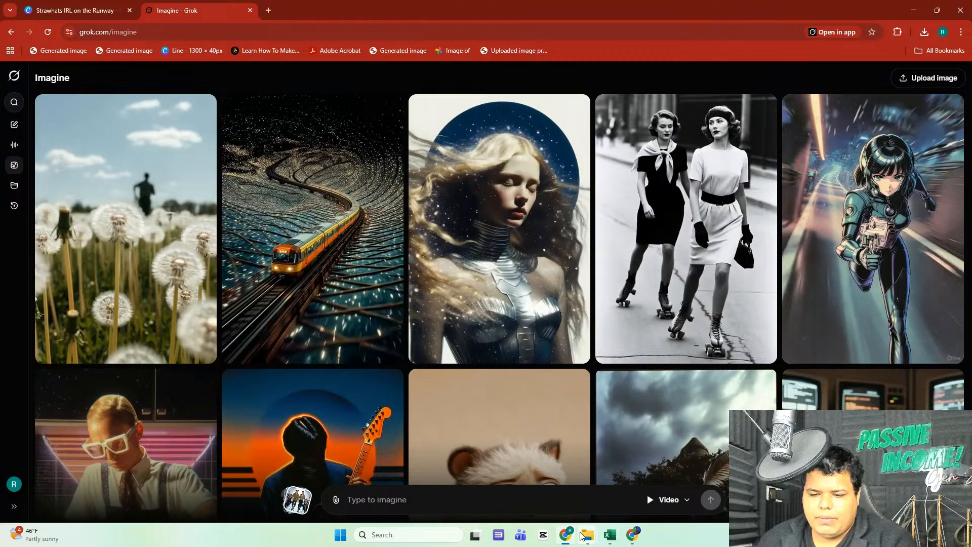
{"action": "mouse_move", "coordinate": [582, 536]}
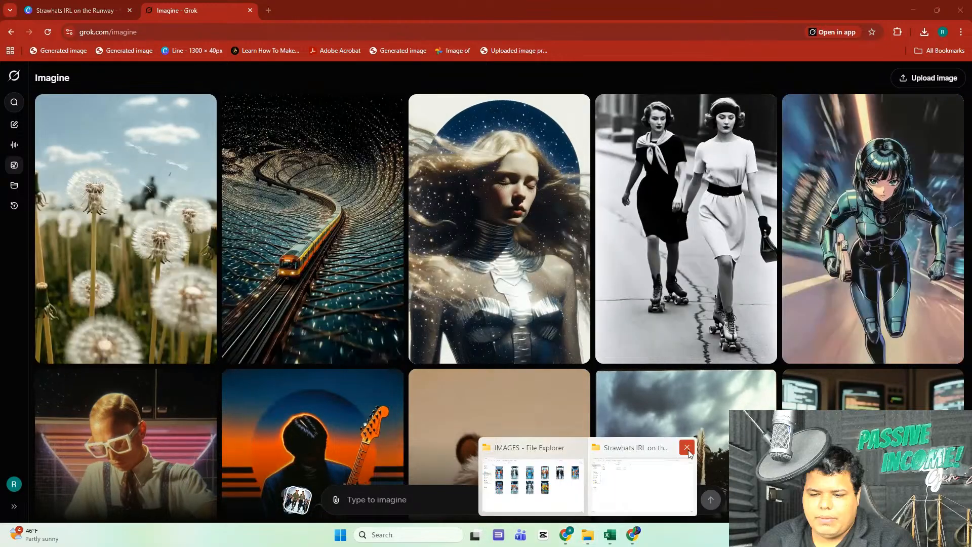
{"action": "left_click", "coordinate": [532, 484]}
{"action": "left_click_drag", "start_coordinate": [222, 195], "coordinate": [495, 495]}
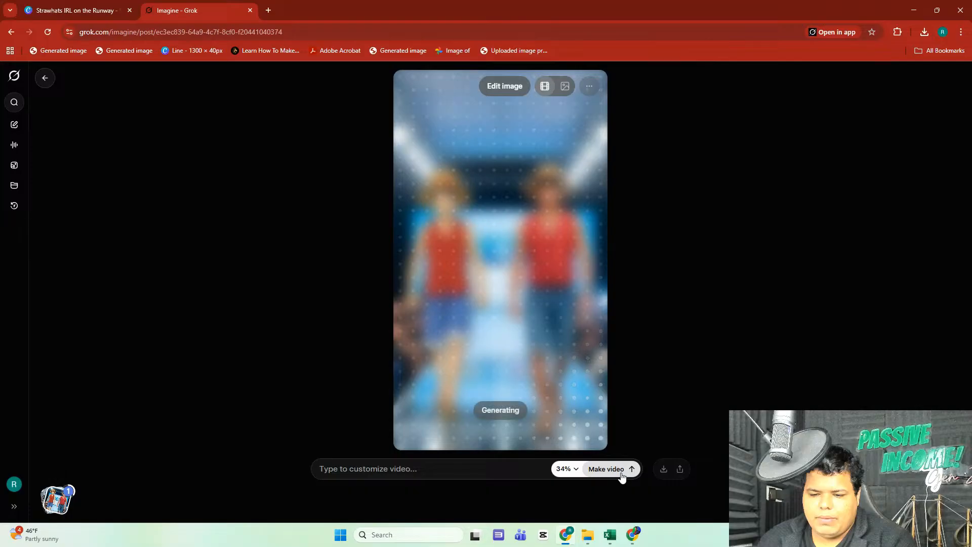
{"action": "left_click", "coordinate": [438, 470]}
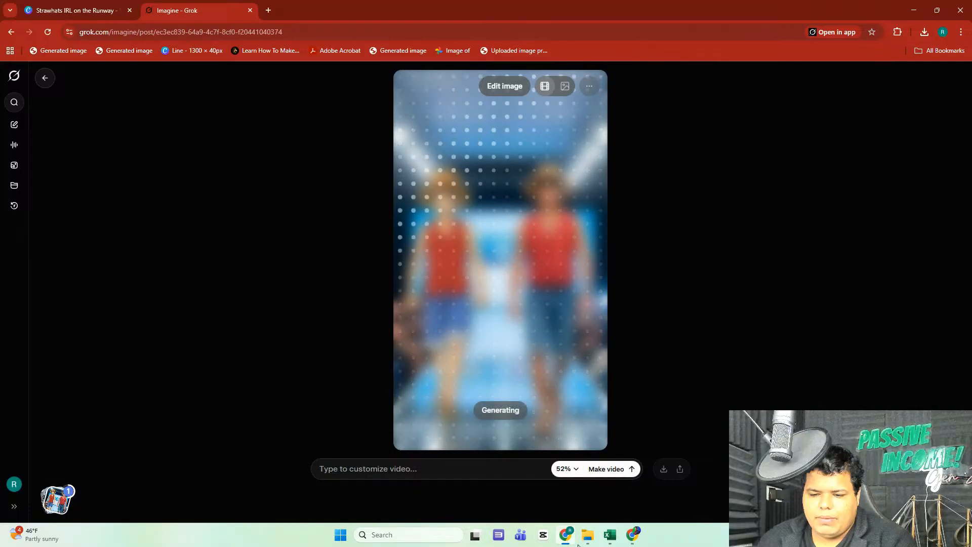
- View image 1 from the IMAGES folder full screen, close it, and select image 2
{"action": "left_click", "coordinate": [584, 539]}
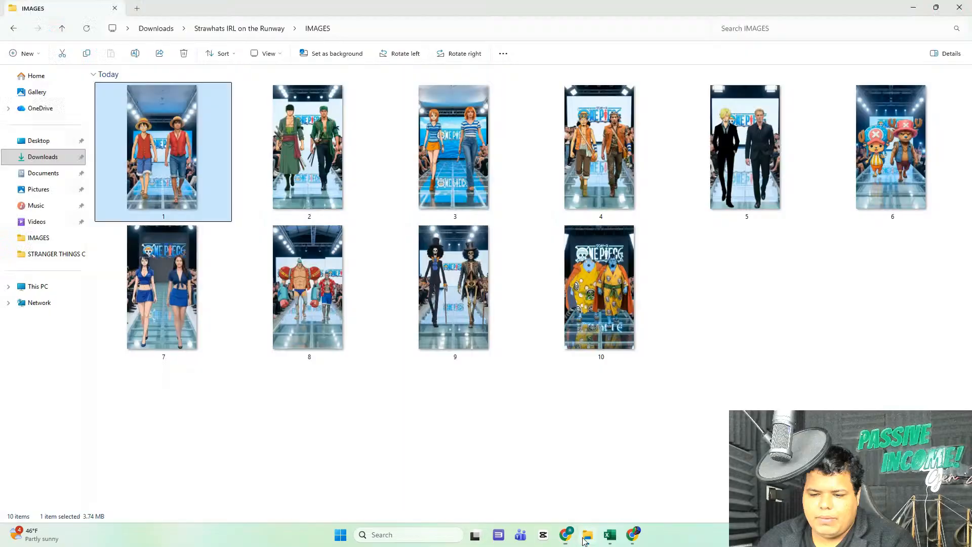
{"action": "double_click", "coordinate": [161, 198]}
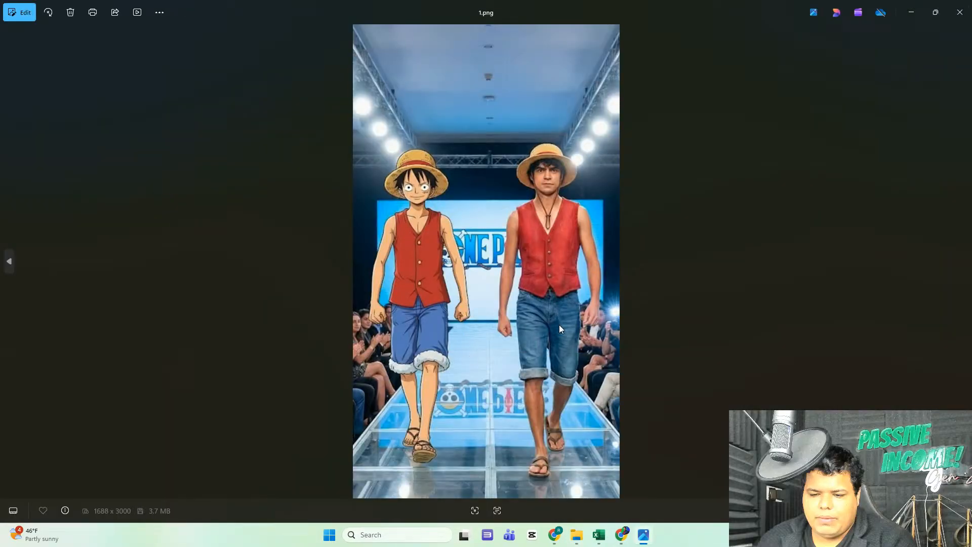
{"action": "left_click", "coordinate": [959, 15]}
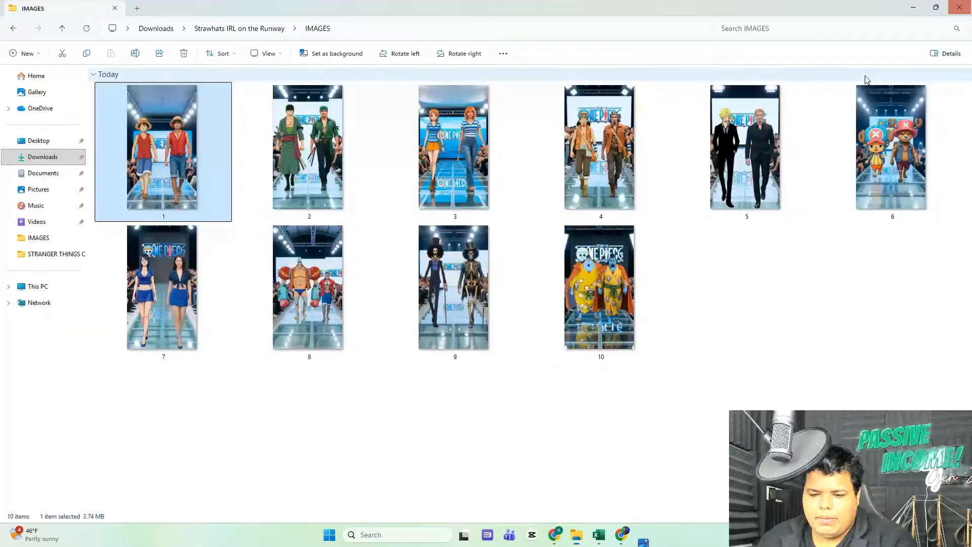
{"action": "left_click", "coordinate": [335, 167]}
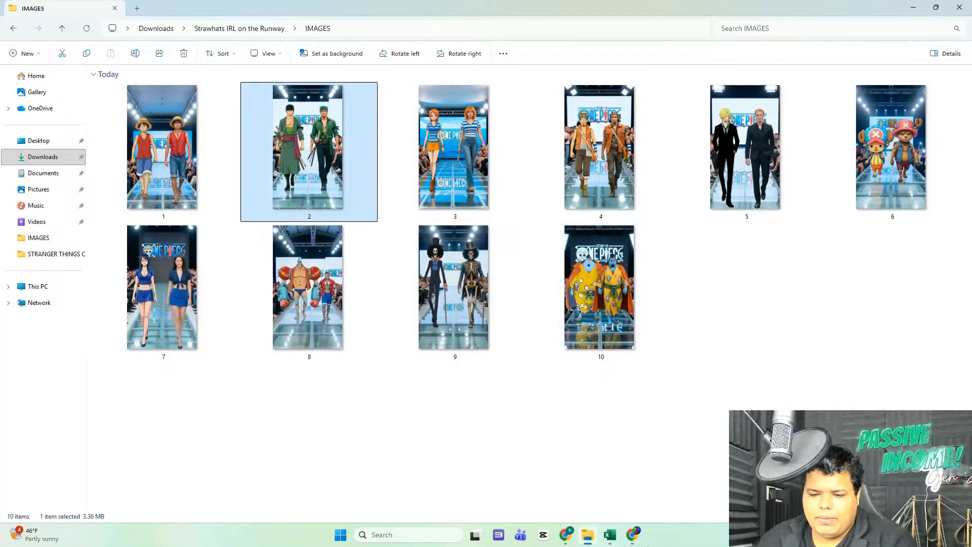
- Return to Grok, upscale the generated Luffy runway video, and download the result
{"action": "left_click", "coordinate": [566, 535]}
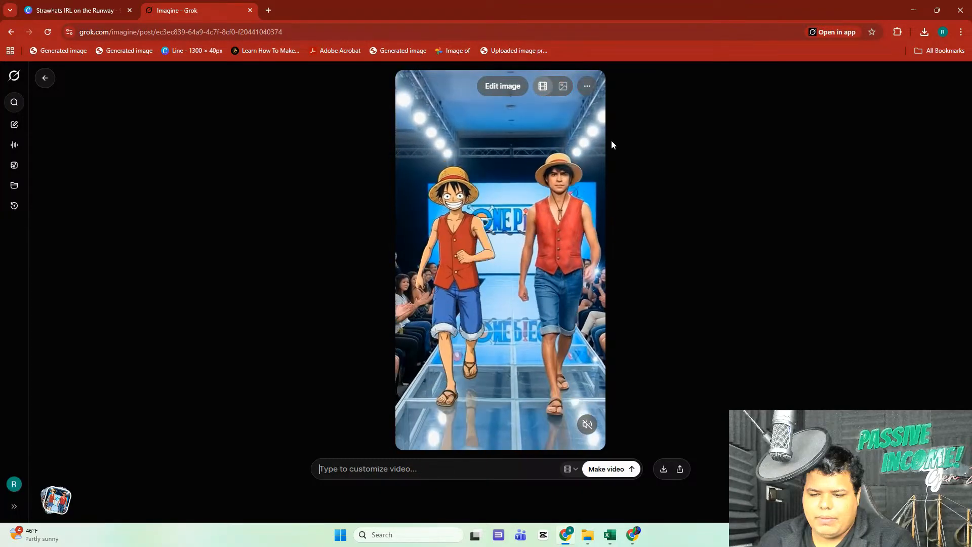
{"action": "left_click", "coordinate": [586, 85]}
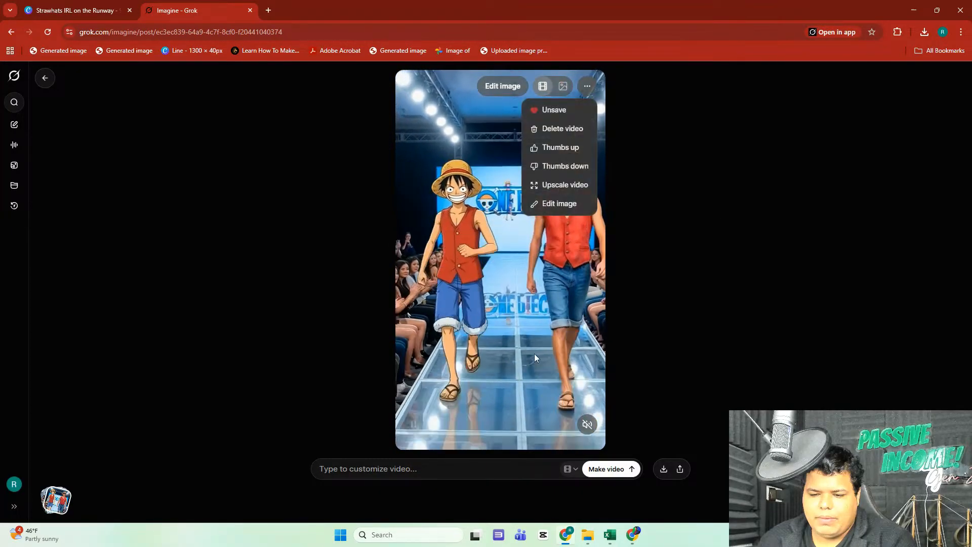
{"action": "left_click", "coordinate": [550, 183]}
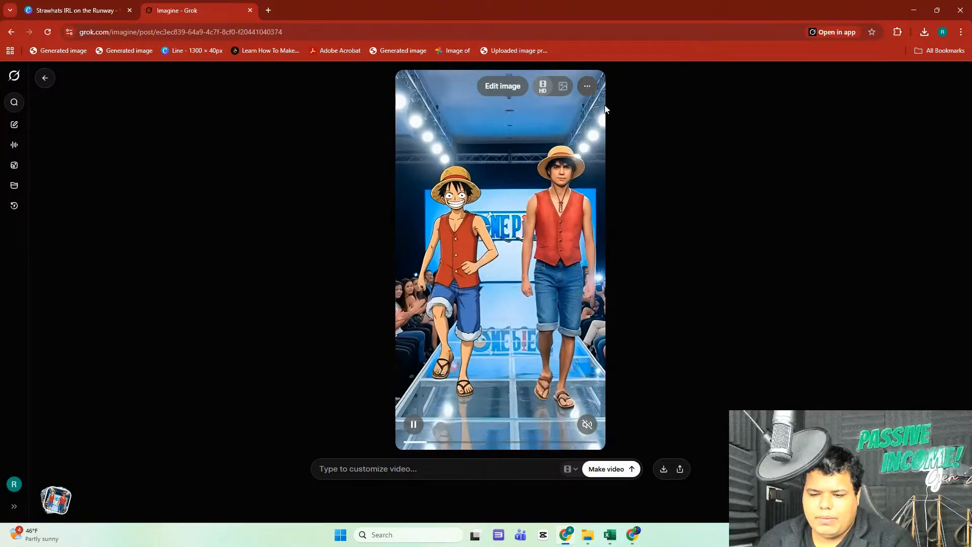
- Start a new Imagine creation and upload image 2, the Zoro pair, from the IMAGES folder to generate its video
{"action": "left_click", "coordinate": [14, 165]}
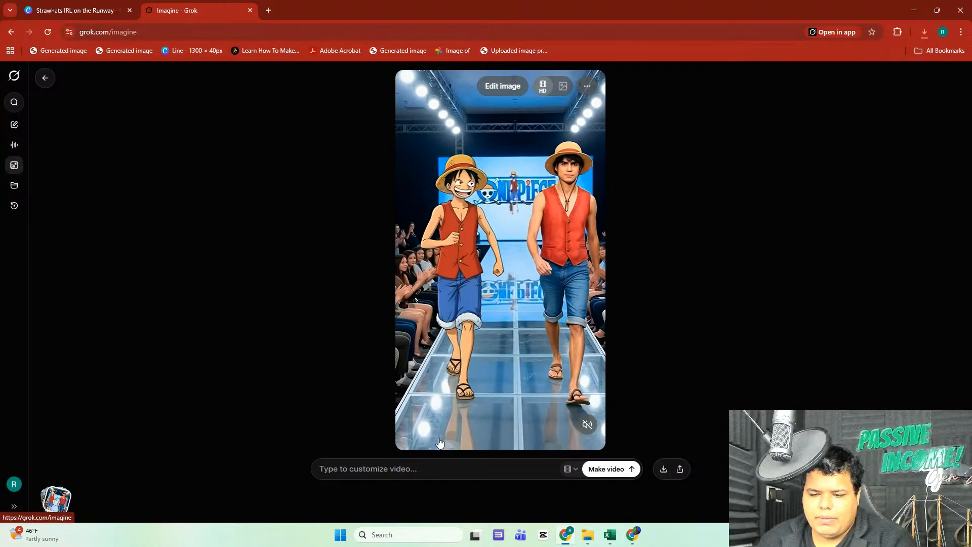
{"action": "left_click", "coordinate": [588, 536]}
{"action": "left_click_drag", "start_coordinate": [570, 535], "coordinate": [553, 476]}
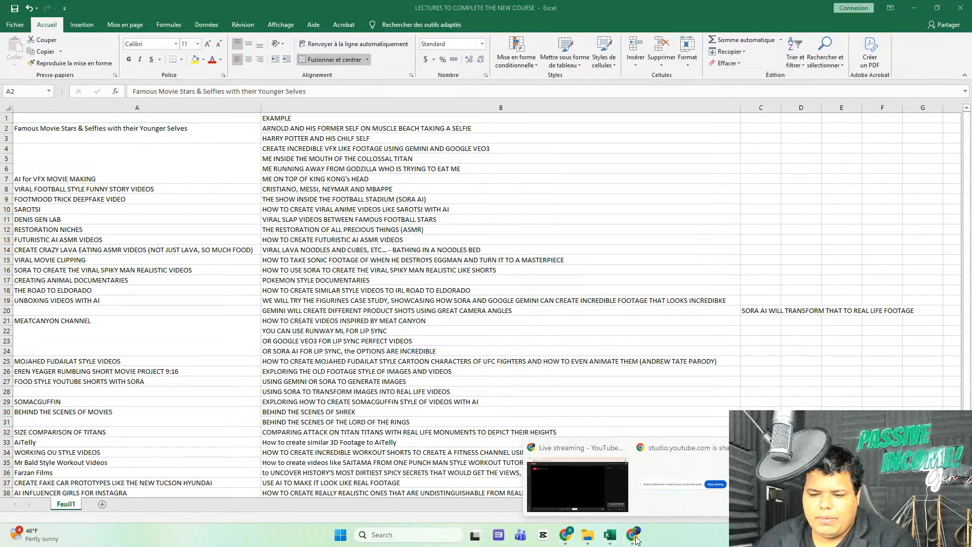
- Check the live stream in the YouTube Studio window and return to Grok
{"action": "left_click", "coordinate": [610, 488]}
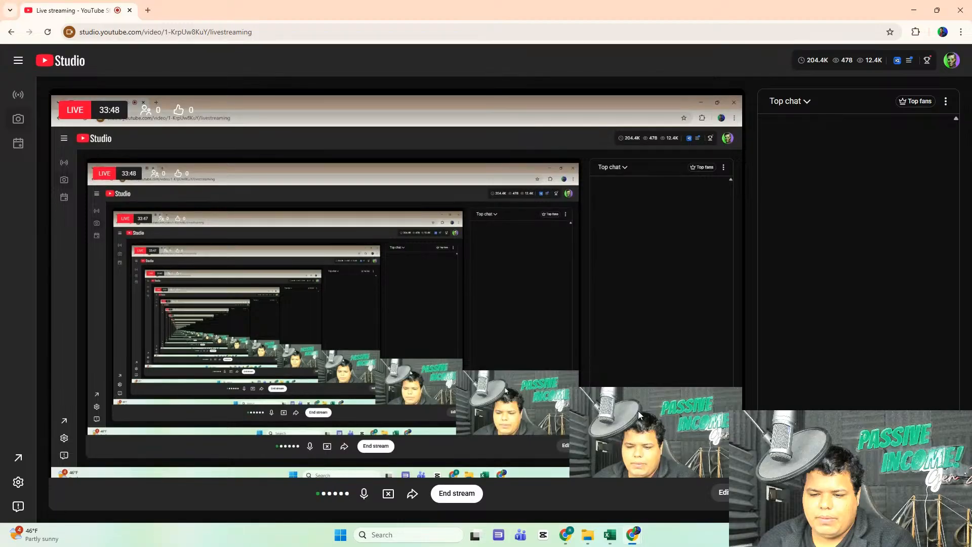
{"action": "mouse_move", "coordinate": [571, 538]}
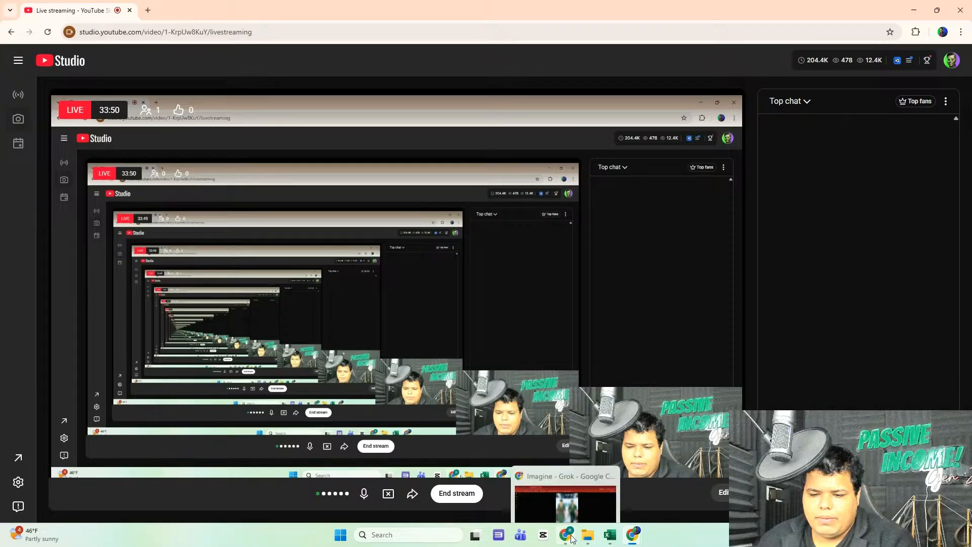
{"action": "left_click", "coordinate": [526, 457]}
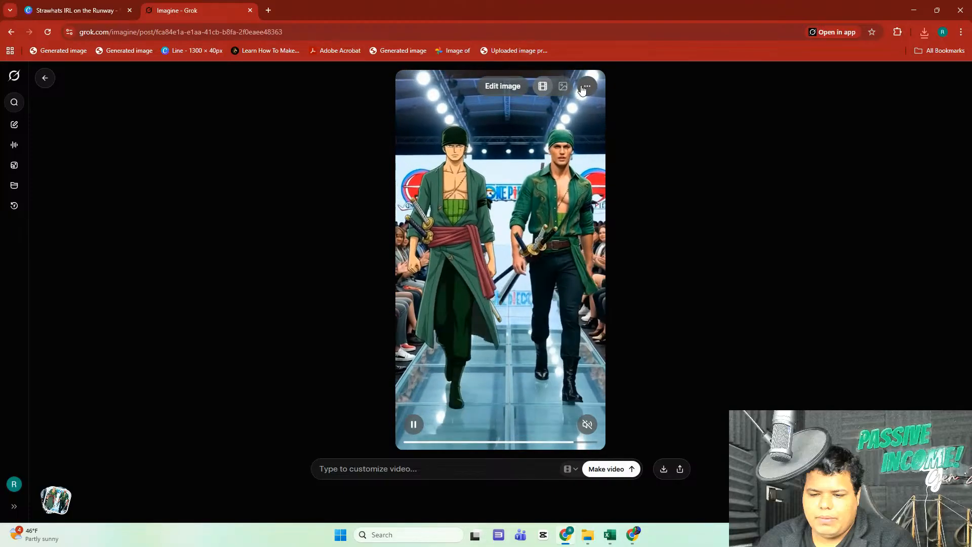
- Upscale the generated Zoro runway video and download it
{"action": "left_click", "coordinate": [584, 86]}
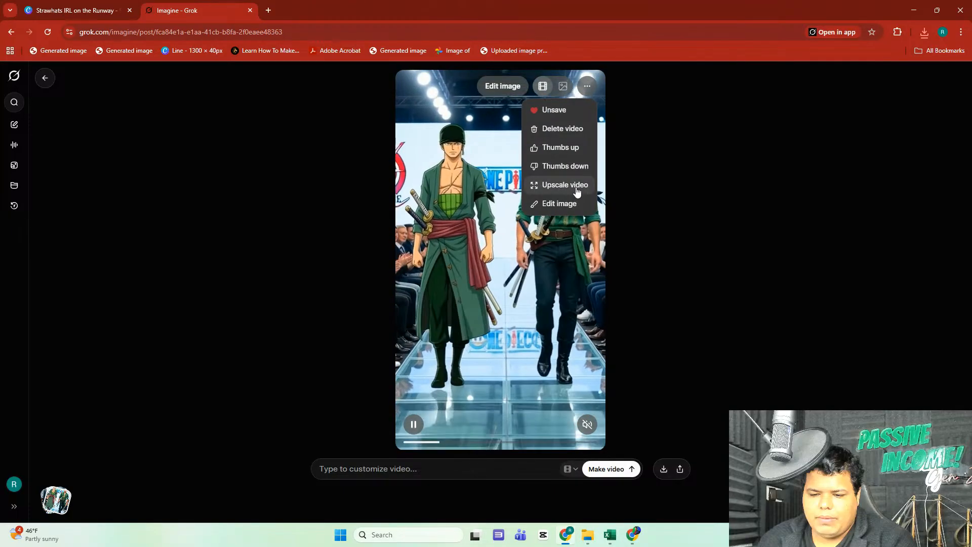
{"action": "left_click", "coordinate": [582, 187]}
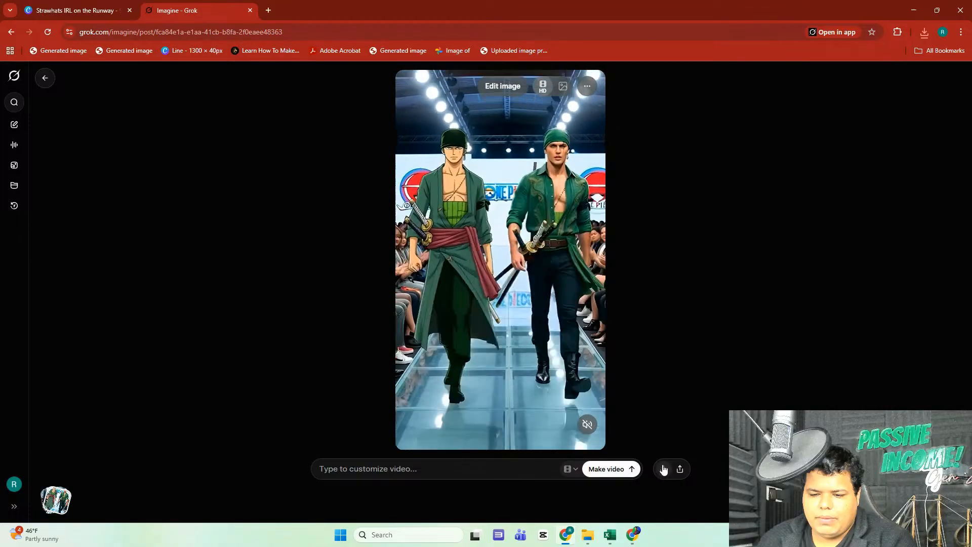
{"action": "left_click", "coordinate": [664, 469]}
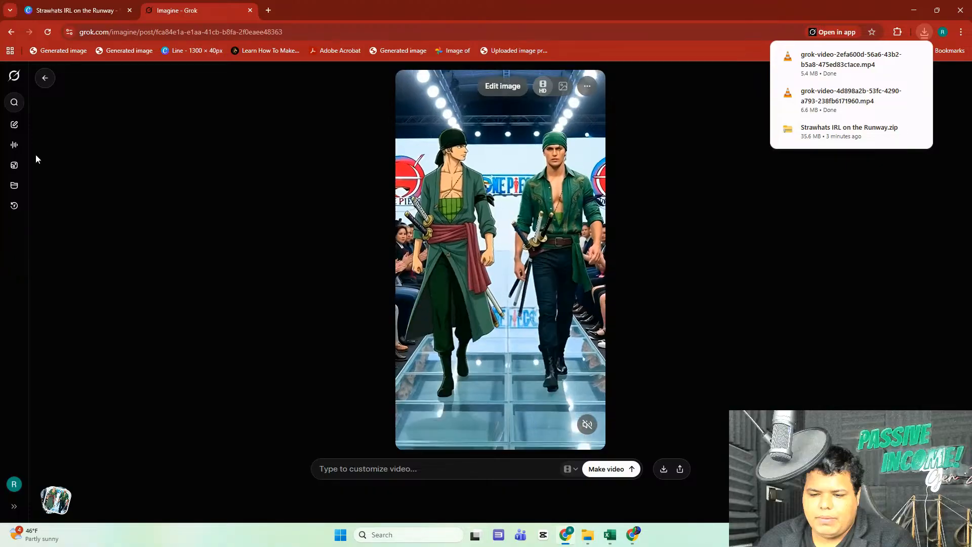
- Start a new Imagine creation and upload image 3, the Nami pair, from the IMAGES folder to generate its video
{"action": "left_click", "coordinate": [15, 165]}
{"action": "left_click", "coordinate": [588, 535]}
{"action": "left_click", "coordinate": [456, 203]}
{"action": "left_click_drag", "start_coordinate": [485, 136], "coordinate": [522, 441]}
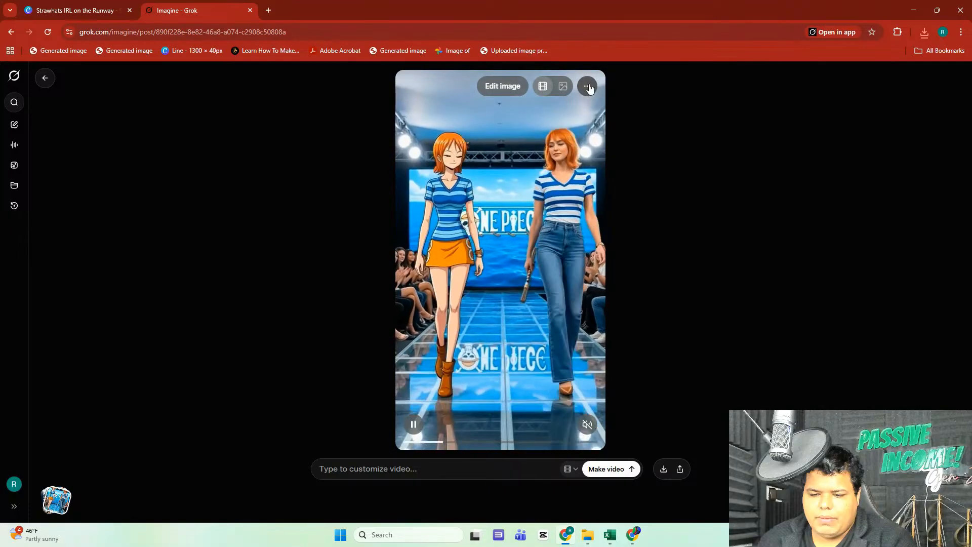
- Upscale the generated Nami runway video and download it
{"action": "left_click", "coordinate": [588, 86]}
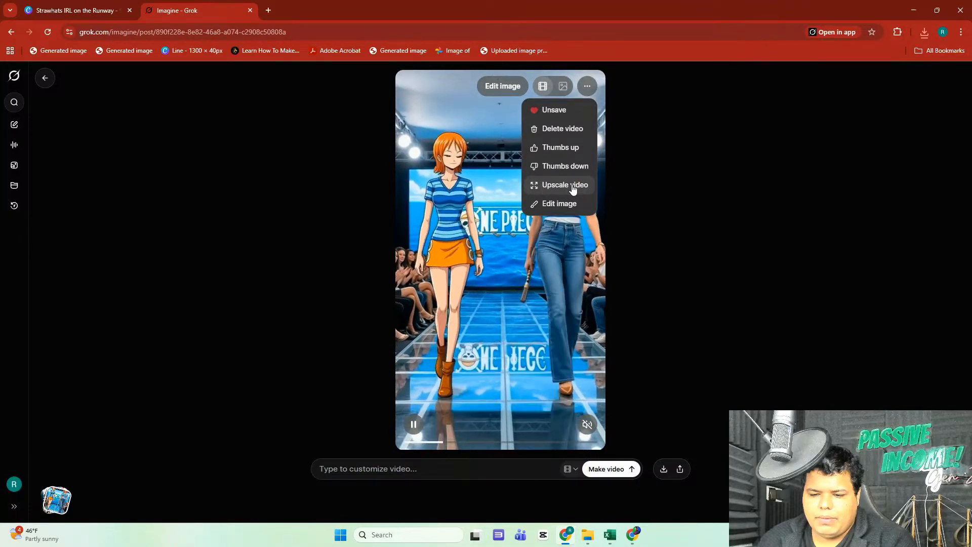
{"action": "left_click", "coordinate": [566, 185]}
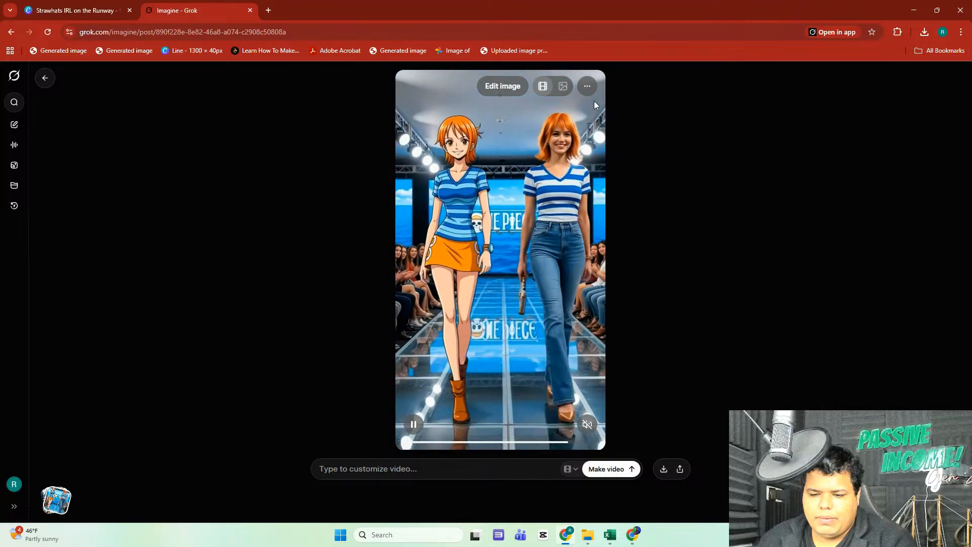
{"action": "left_click", "coordinate": [588, 86]}
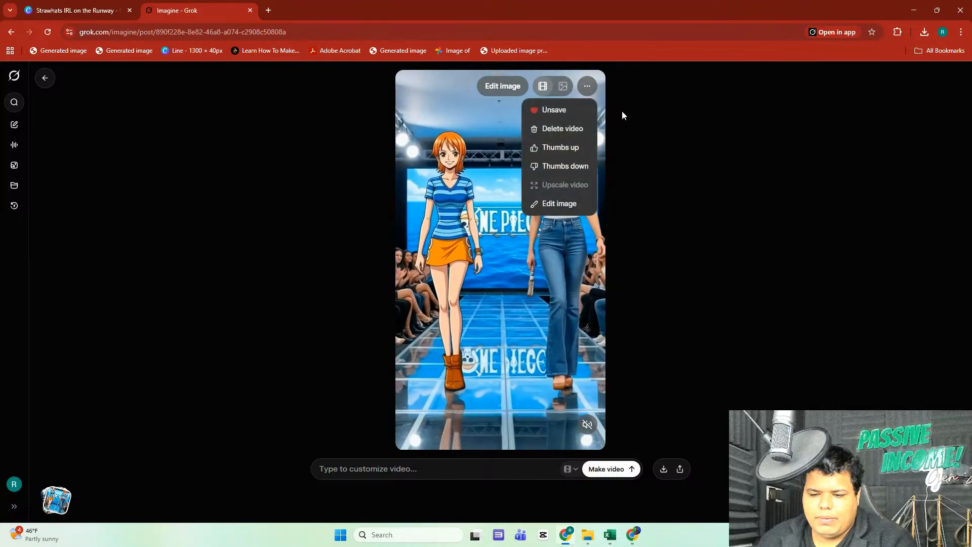
{"action": "left_click", "coordinate": [618, 122]}
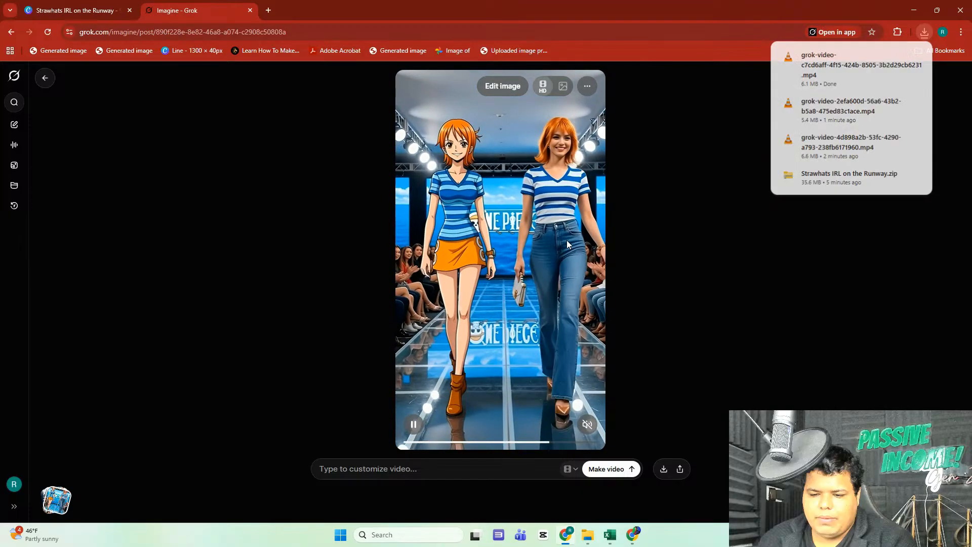
- Start a new Imagine creation, upload image 4, the Usopp pair, from the IMAGES folder, and return to Grok for its video
{"action": "left_click", "coordinate": [13, 166]}
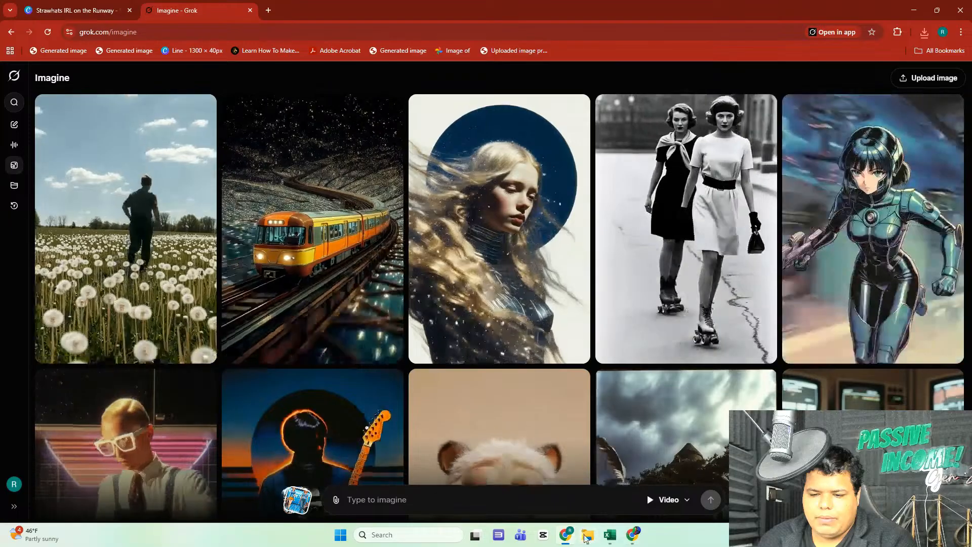
{"action": "key", "text": "alt+Tab"}
{"action": "left_click", "coordinate": [594, 191]}
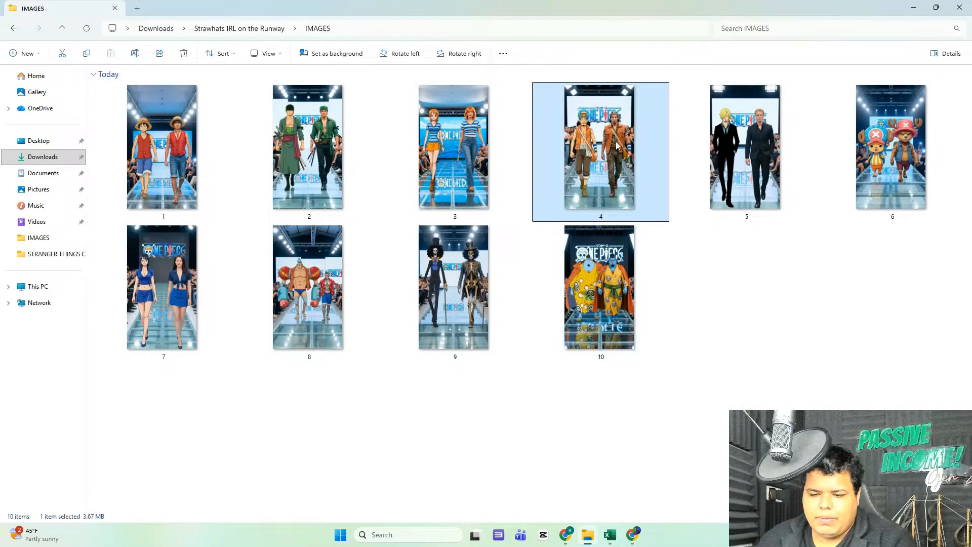
{"action": "left_click_drag", "start_coordinate": [608, 140], "coordinate": [502, 437]}
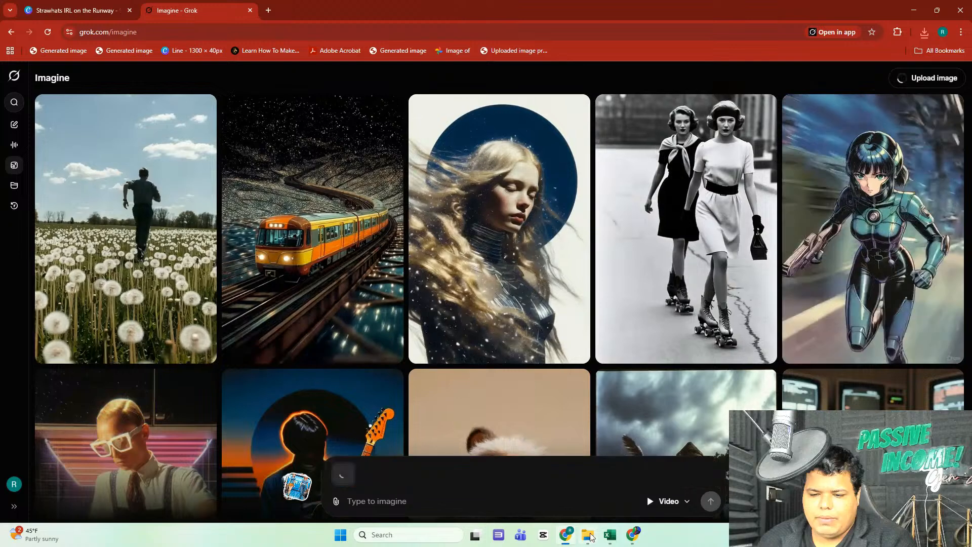
{"action": "key", "text": "alt+Tab"}
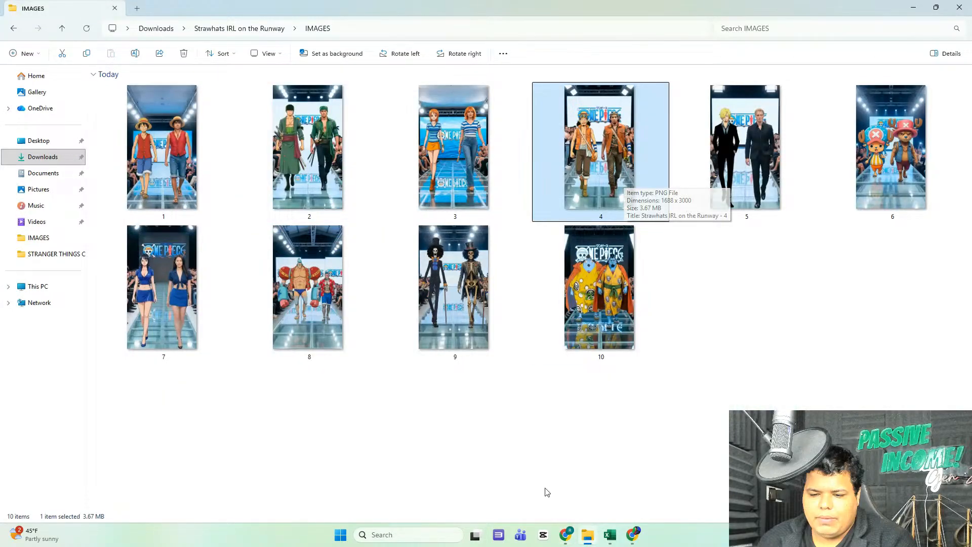
{"action": "left_click", "coordinate": [569, 533]}
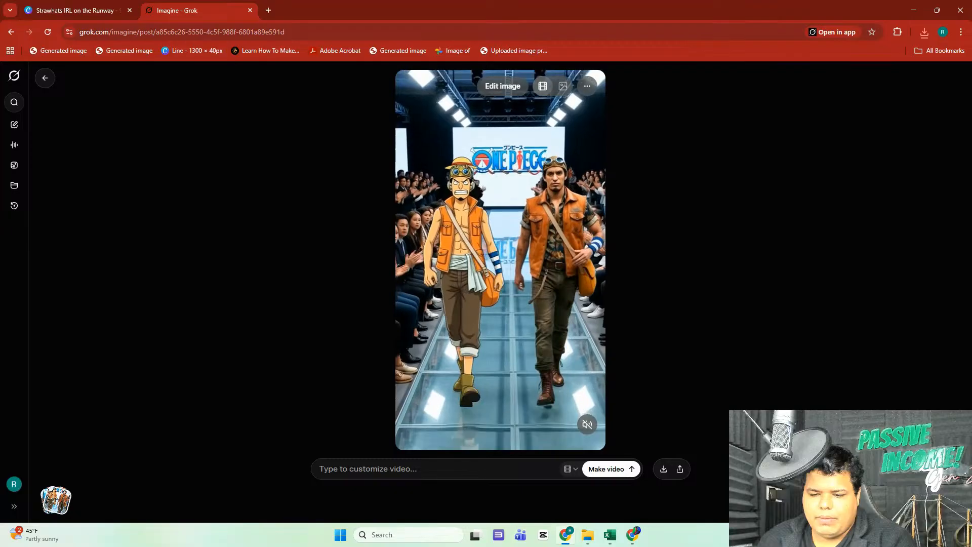
- View image 4 from the IMAGES folder full screen, close it, and return to Grok
{"action": "left_click", "coordinate": [596, 537]}
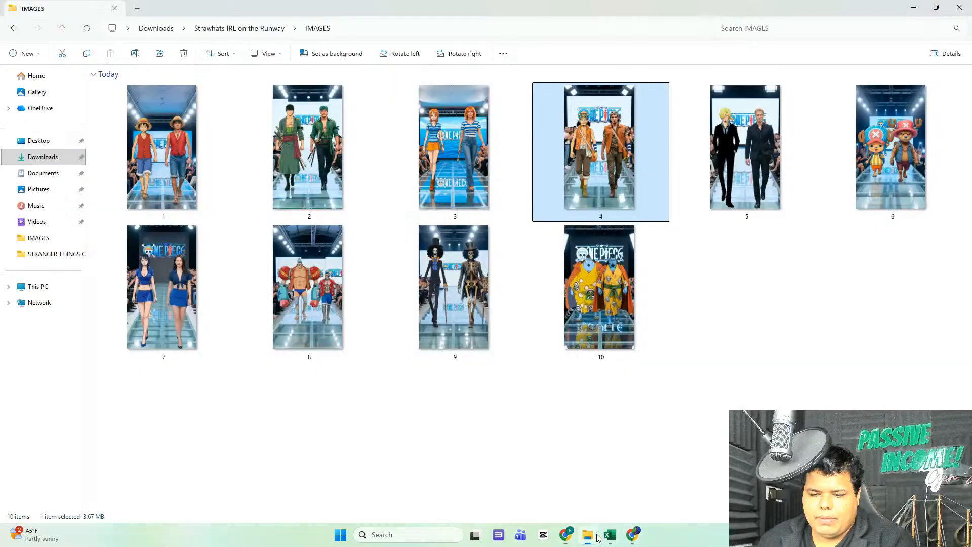
{"action": "double_click", "coordinate": [595, 163]}
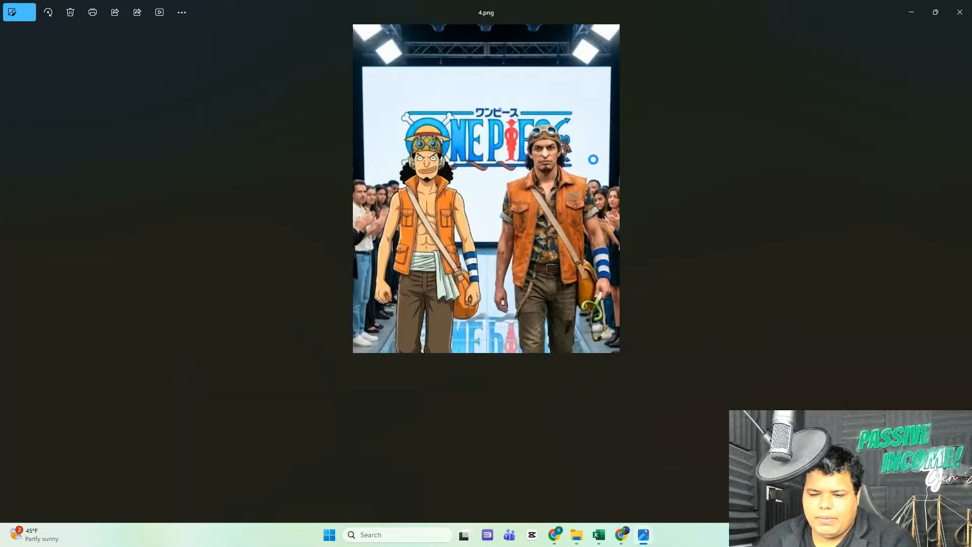
{"action": "left_click", "coordinate": [964, 5]}
{"action": "left_click", "coordinate": [566, 534]}
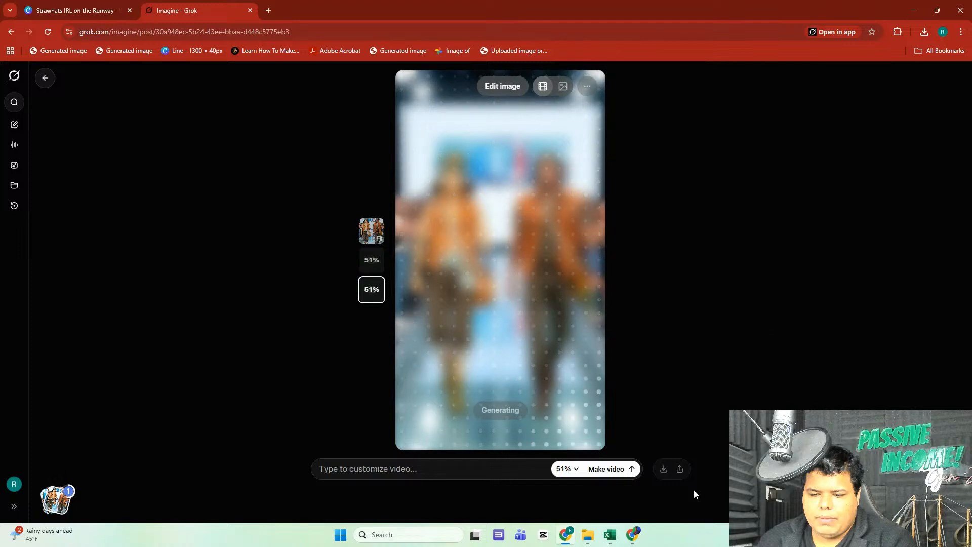
- View image 5, the Sanji pair, full screen from the IMAGES folder, and return to Grok to compare the two Usopp videos
{"action": "key", "text": "alt+Tab"}
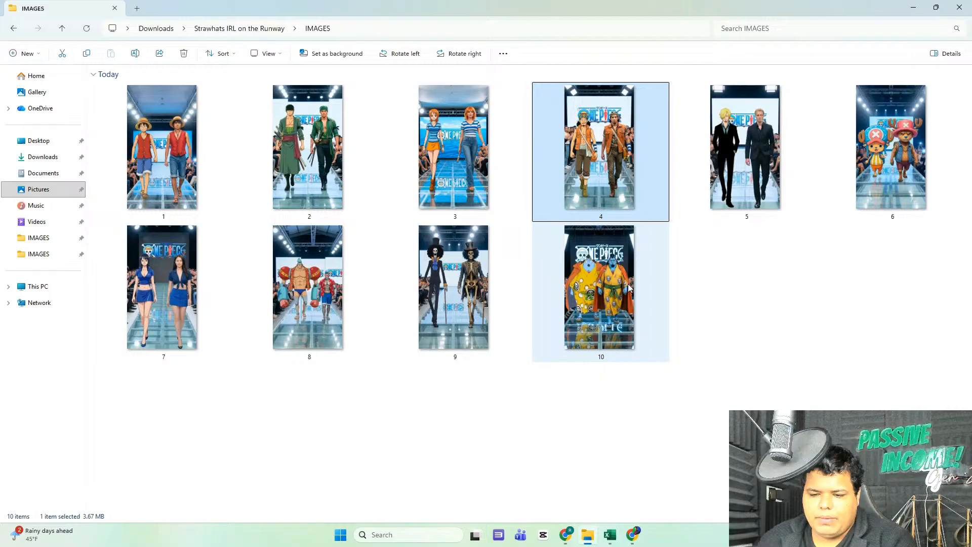
{"action": "left_click", "coordinate": [766, 163]}
{"action": "double_click", "coordinate": [764, 161]}
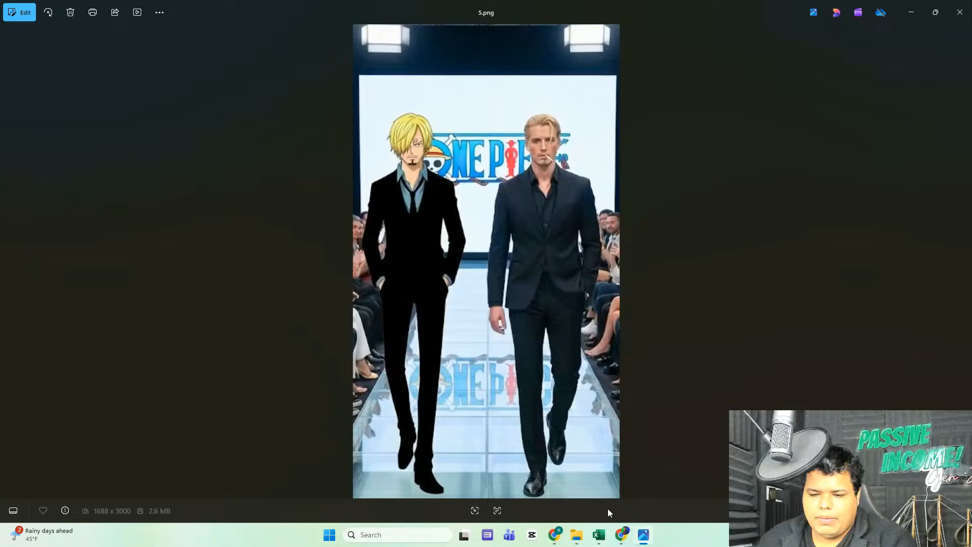
{"action": "left_click", "coordinate": [556, 537]}
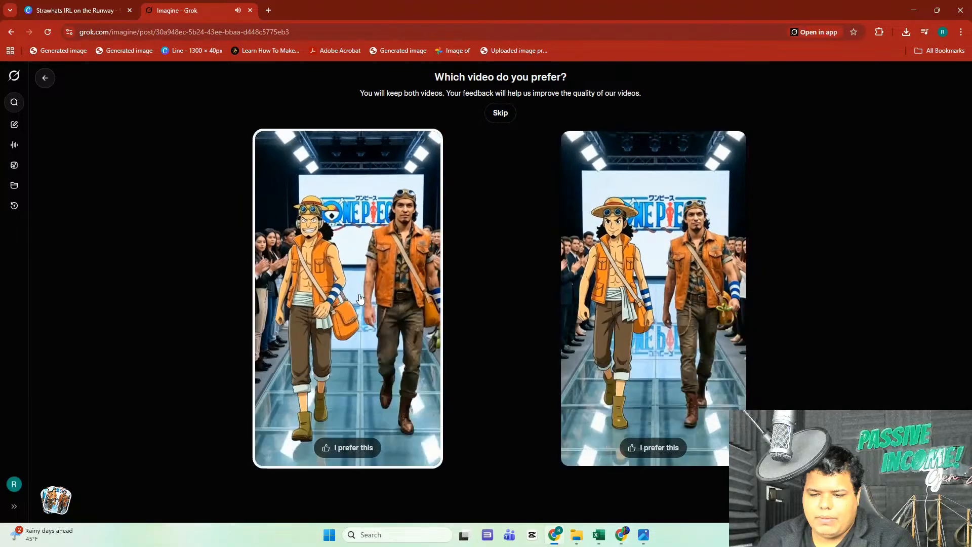
- Choose the first Usopp video in the comparison and generate another version with the prompt "USSOP FROM ONE PIECE"
{"action": "left_click", "coordinate": [360, 298]}
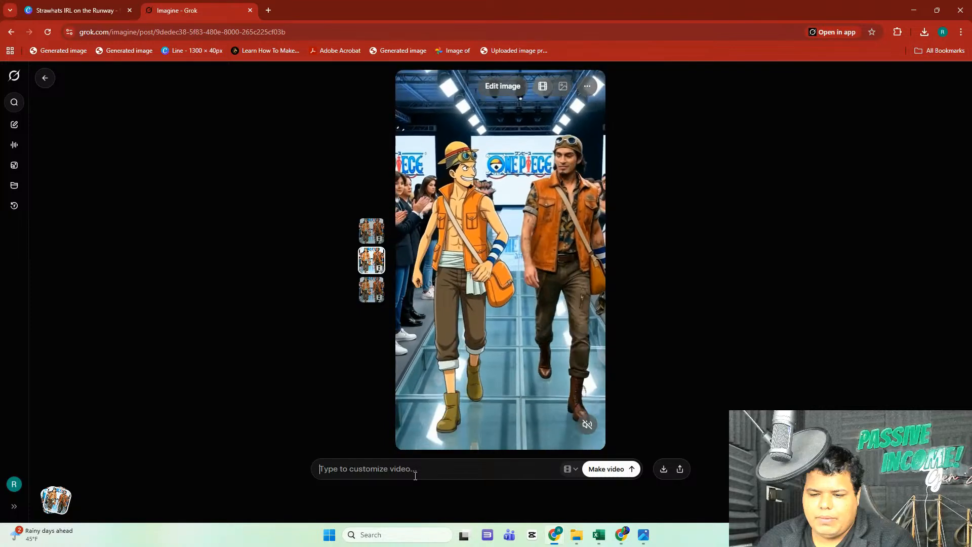
{"action": "left_click", "coordinate": [416, 476]}
{"action": "type", "text": "USSOP FROM ONE PIECE"}
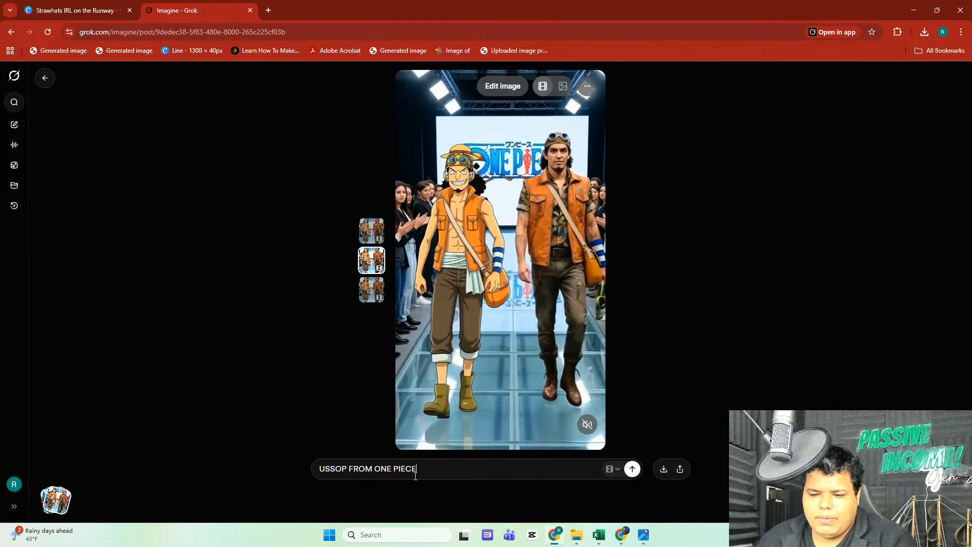
{"action": "key", "text": "Return"}
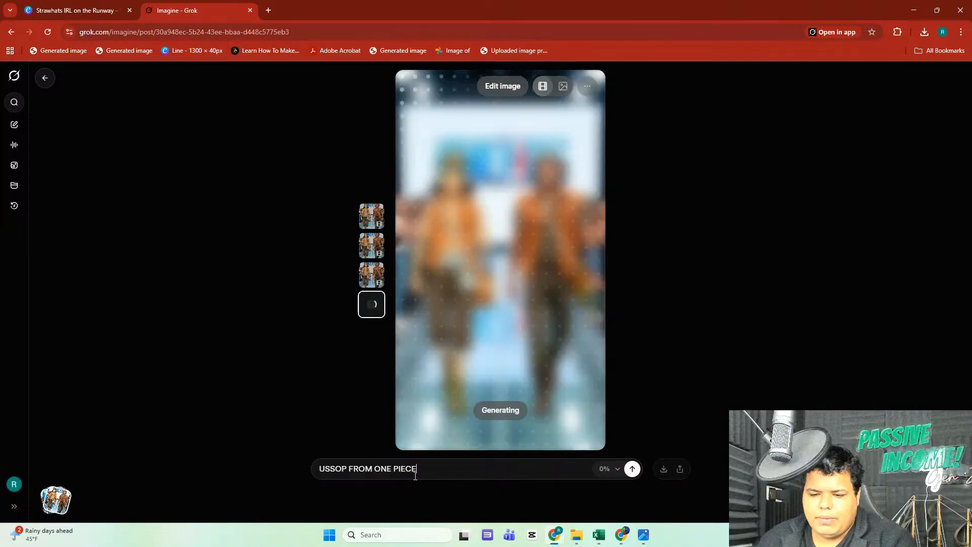
- Review the open image 5, the Sanji pair, close it, check the IMAGES folder, and return to Grok
{"action": "left_click", "coordinate": [640, 534]}
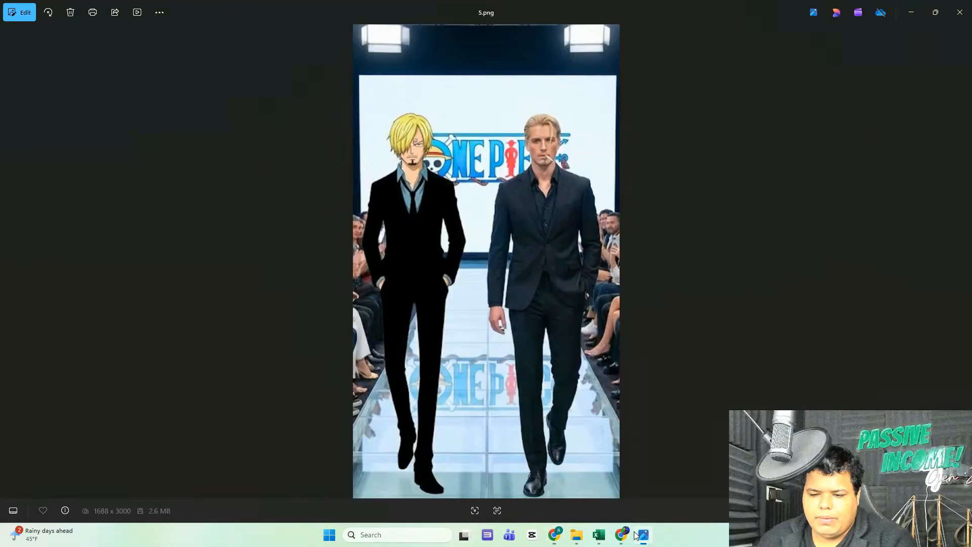
{"action": "left_click", "coordinate": [962, 14]}
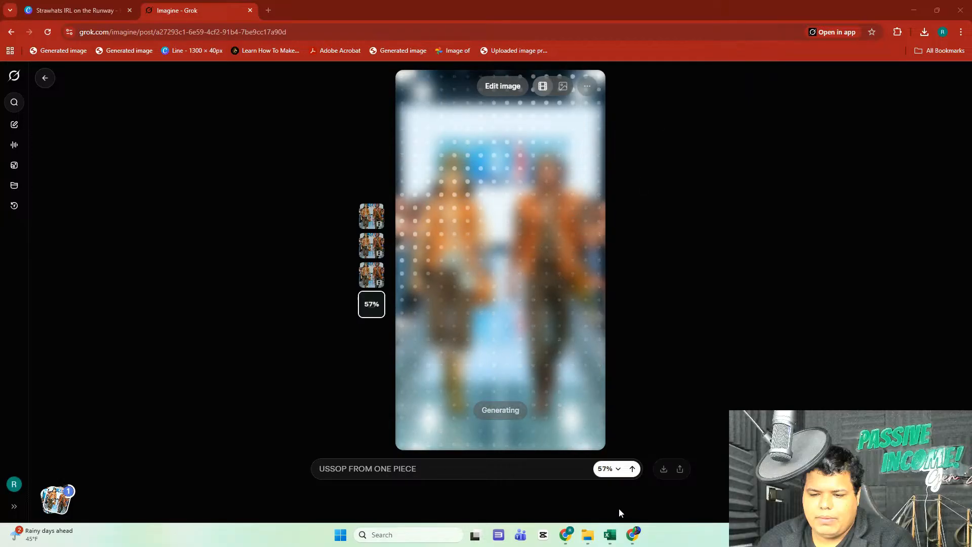
{"action": "left_click", "coordinate": [585, 538]}
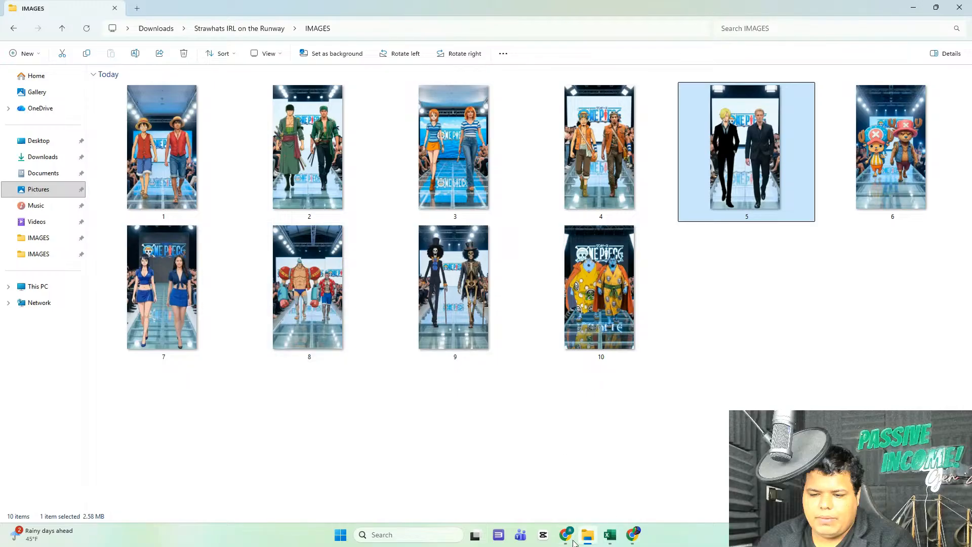
{"action": "left_click", "coordinate": [568, 542]}
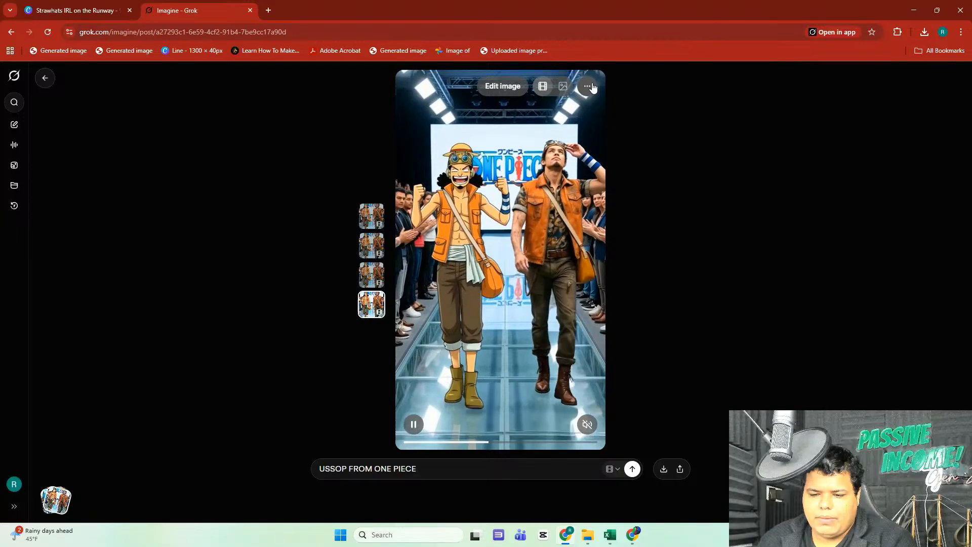
- Upscale the regenerated Usopp runway video, replaying it while it processes, and download it
{"action": "left_click", "coordinate": [587, 86]}
{"action": "left_click", "coordinate": [555, 190]}
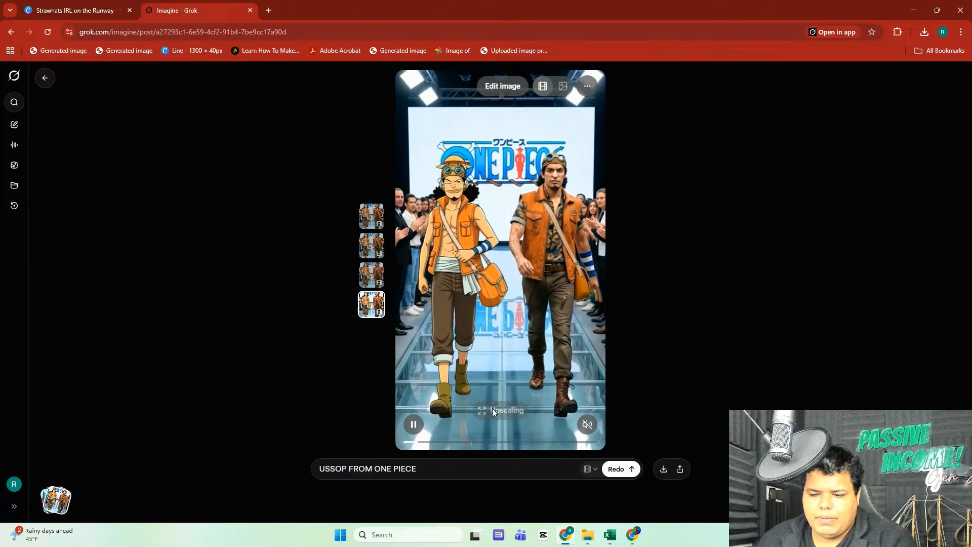
{"action": "left_click", "coordinate": [589, 86]}
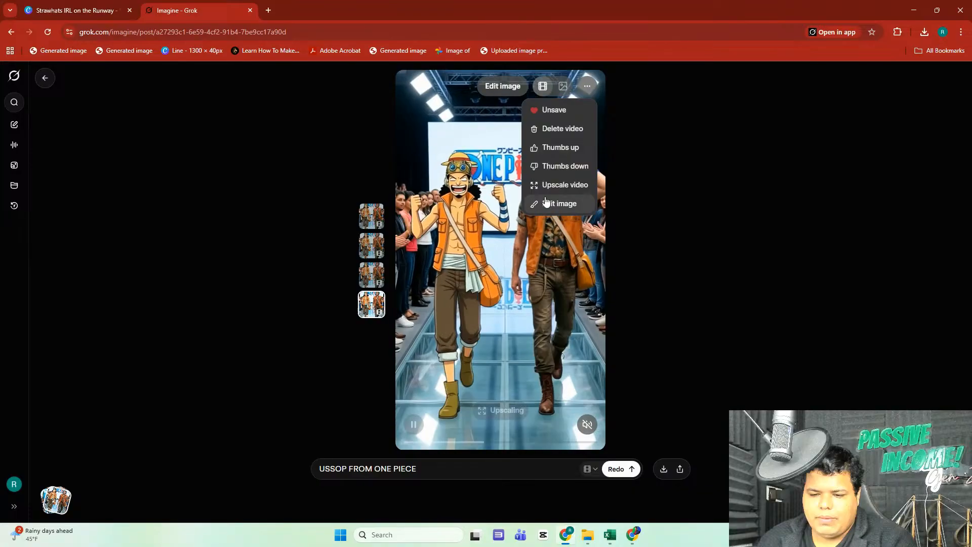
{"action": "left_click", "coordinate": [588, 86]}
{"action": "left_click", "coordinate": [589, 87]}
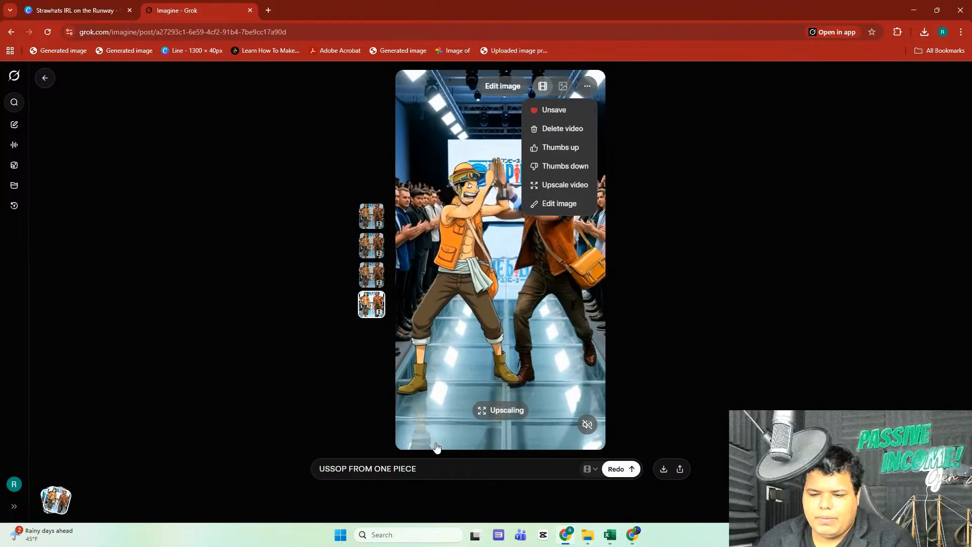
{"action": "left_click", "coordinate": [460, 436]}
{"action": "left_click", "coordinate": [474, 443]}
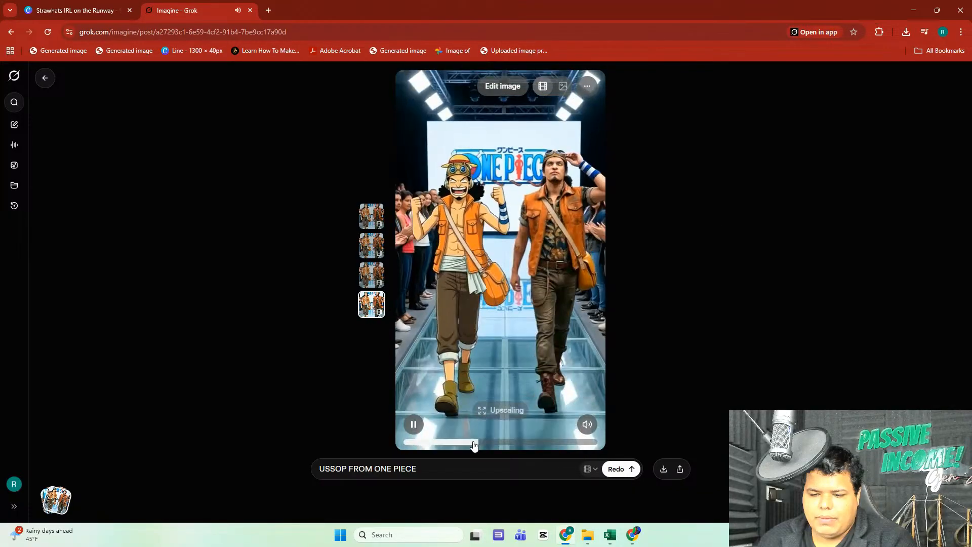
{"action": "left_click", "coordinate": [421, 427]}
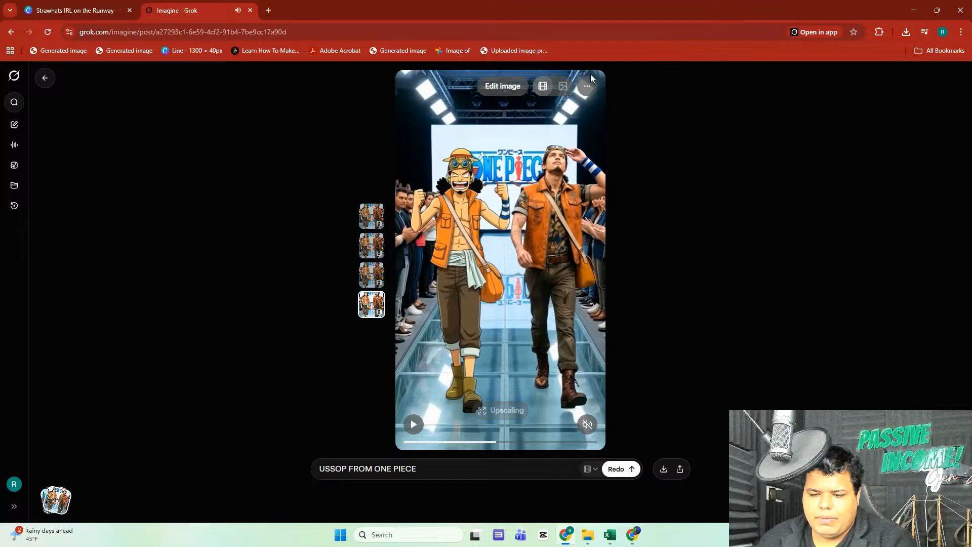
{"action": "left_click", "coordinate": [587, 87]}
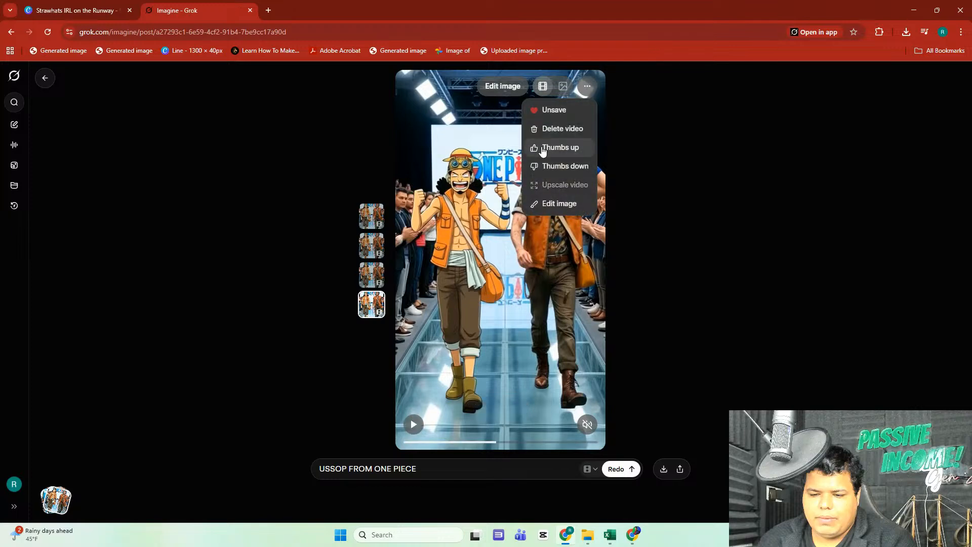
{"action": "left_click", "coordinate": [633, 233]}
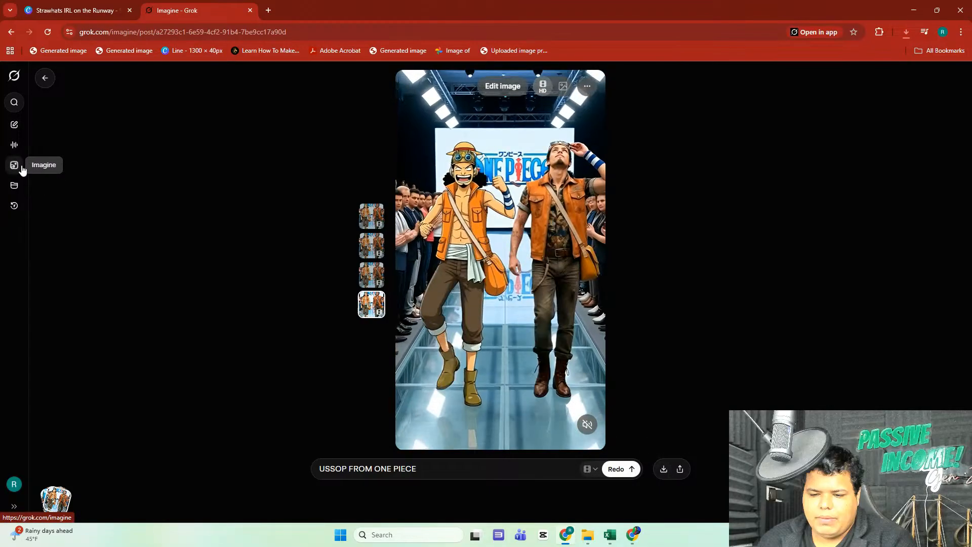
- Start a new Imagine creation in Grok with image 5, the Sanji pair, from the IMAGES folder
{"action": "left_click", "coordinate": [14, 165]}
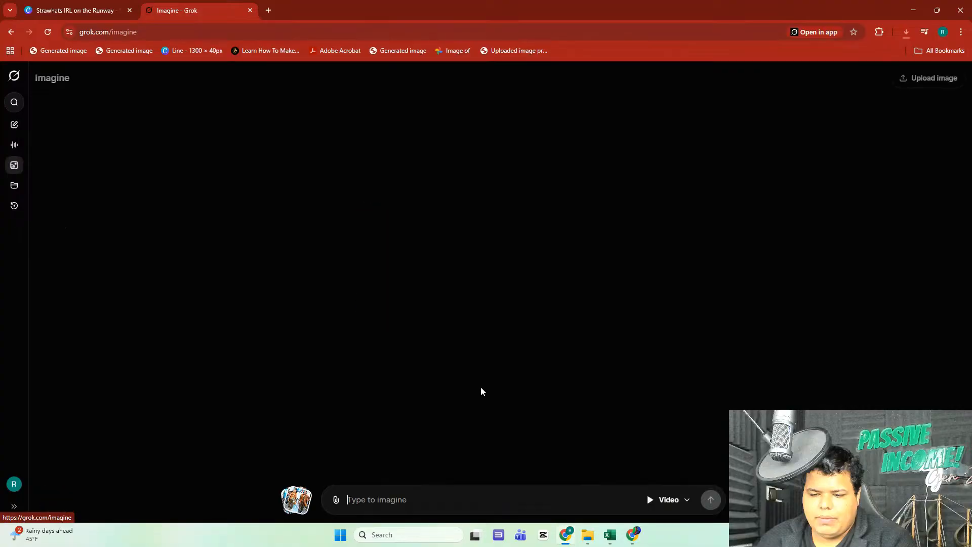
{"action": "left_click", "coordinate": [587, 535]}
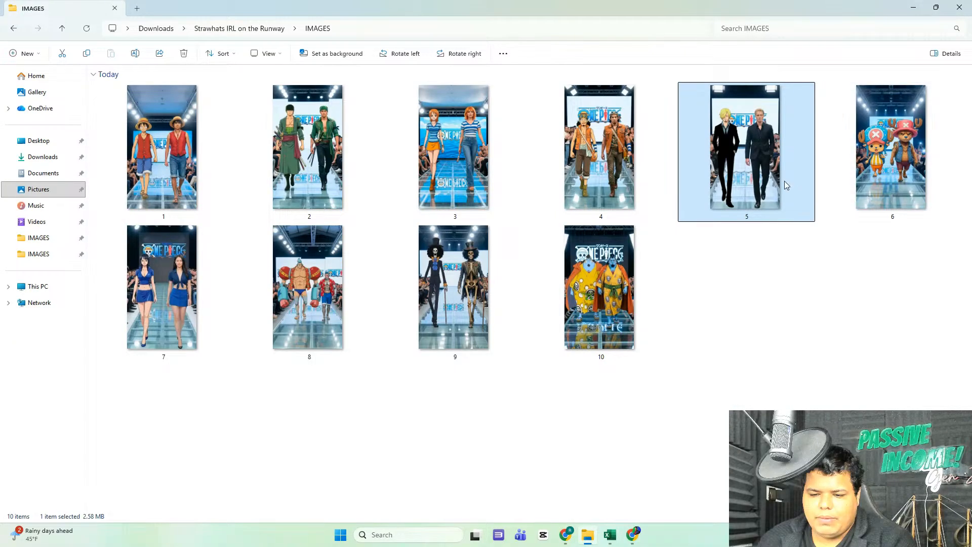
{"action": "left_click_drag", "start_coordinate": [557, 540], "coordinate": [470, 434]}
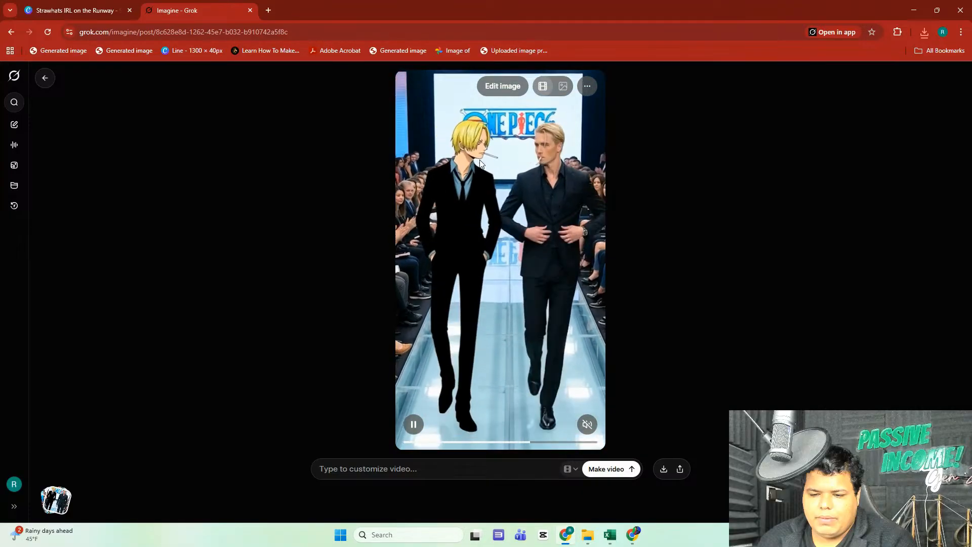
- Upscale the generated Sanji runway video and download it
{"action": "left_click", "coordinate": [591, 88]}
{"action": "left_click", "coordinate": [571, 185]}
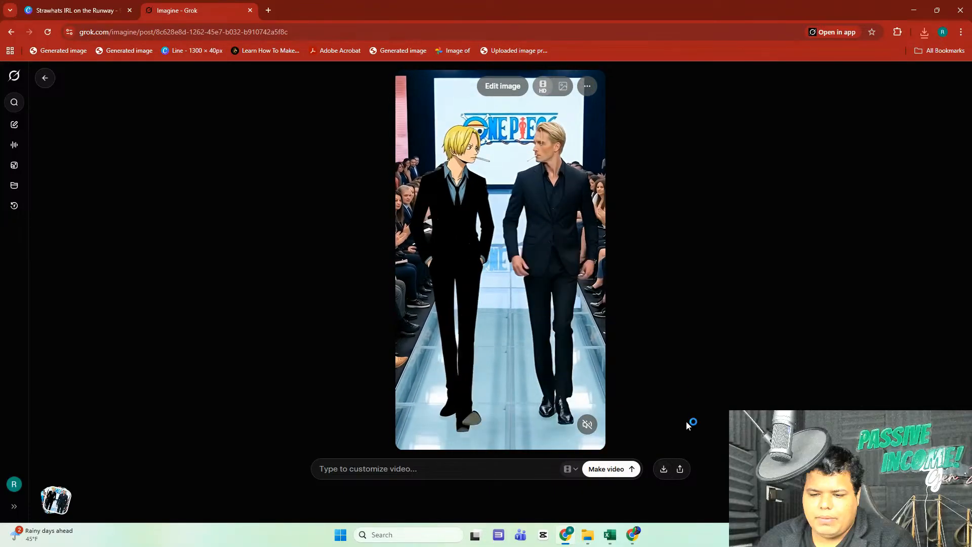
- Start a new Imagine creation and upload image 6, the Chopper pair, from the IMAGES folder
{"action": "left_click", "coordinate": [11, 168]}
{"action": "left_click", "coordinate": [589, 536]}
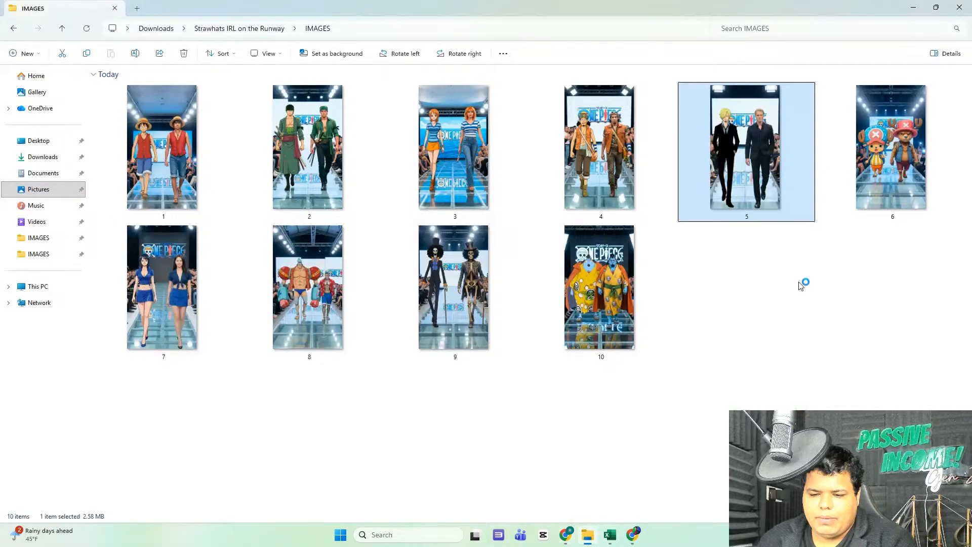
{"action": "left_click", "coordinate": [892, 185]}
{"action": "left_click_drag", "start_coordinate": [566, 541], "coordinate": [562, 536]}
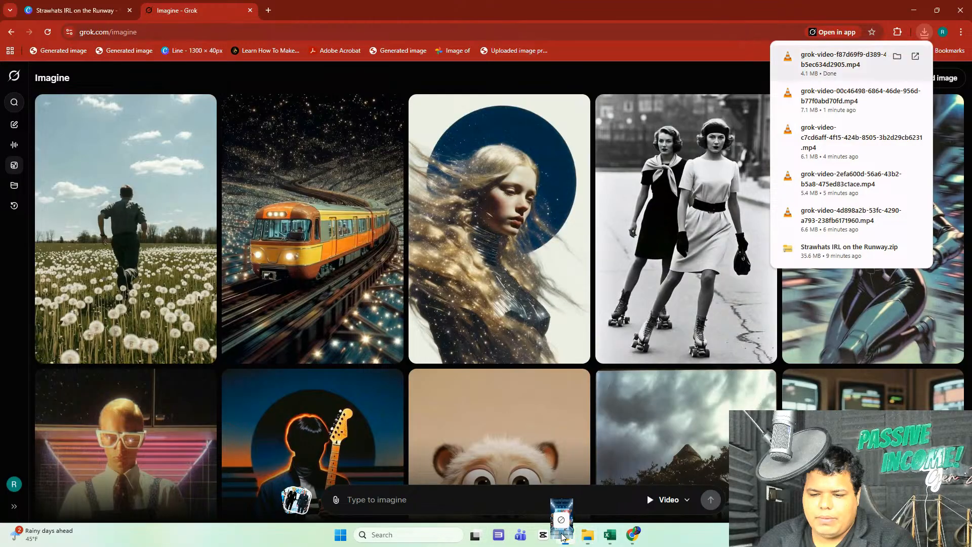
{"action": "left_click_drag", "start_coordinate": [486, 466], "coordinate": [485, 463]}
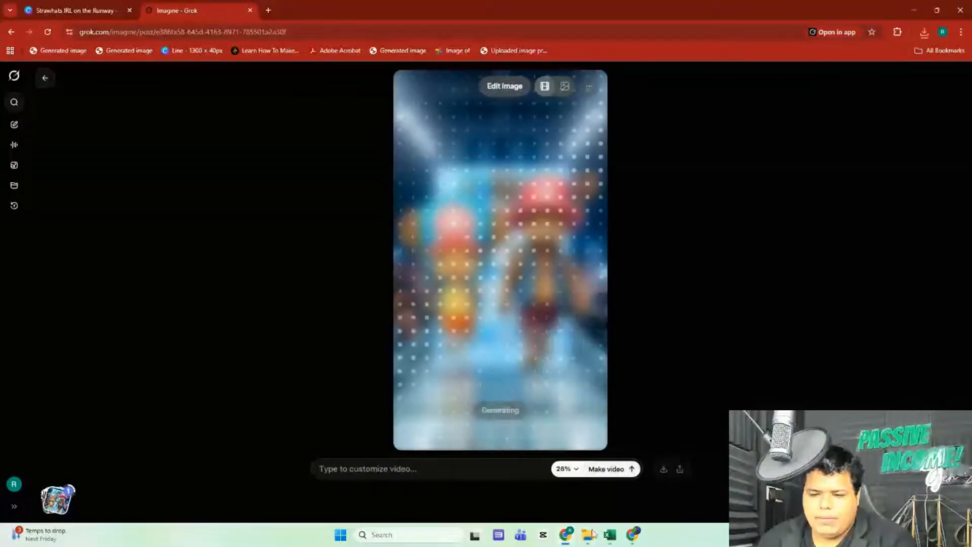
- View image 6 from the IMAGES folder at full size, close it, and return to Grok for the Chopper video
{"action": "left_click", "coordinate": [593, 534]}
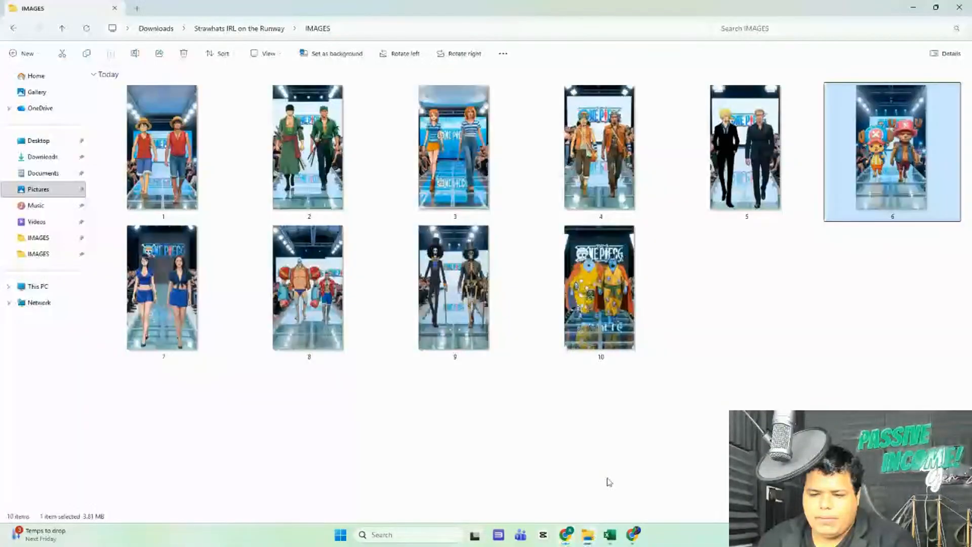
{"action": "double_click", "coordinate": [872, 187]}
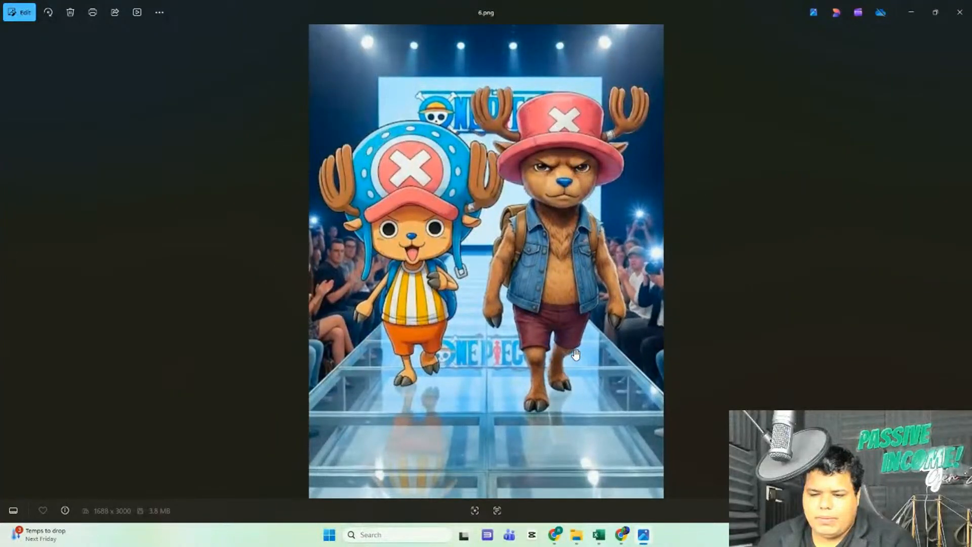
{"action": "left_click", "coordinate": [965, 21]}
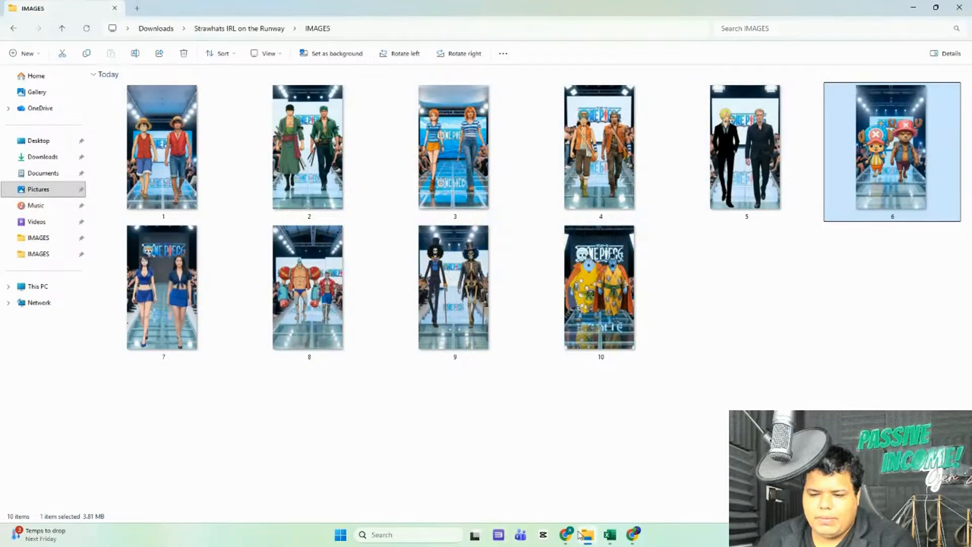
{"action": "left_click", "coordinate": [579, 534]}
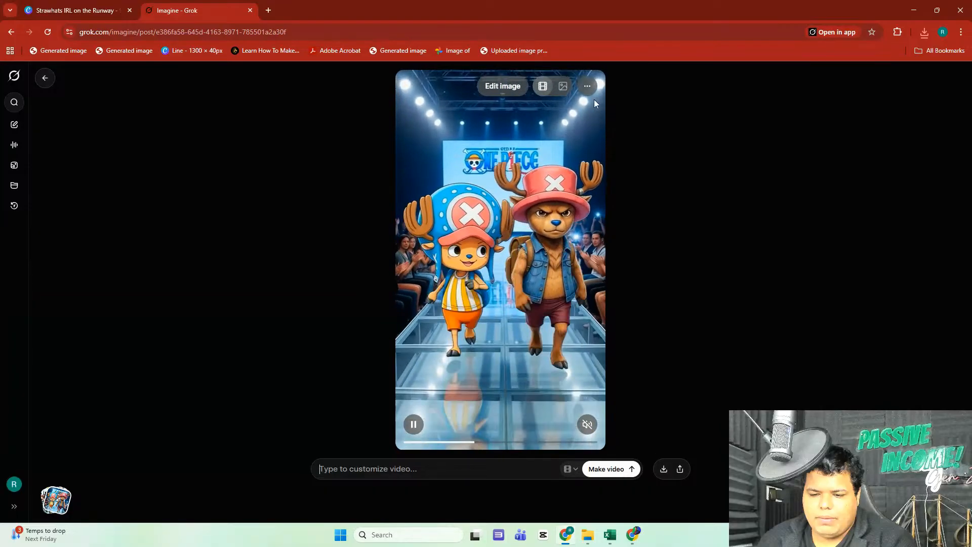
- Upscale the generated Chopper runway video and download the HD version
{"action": "left_click", "coordinate": [585, 87]}
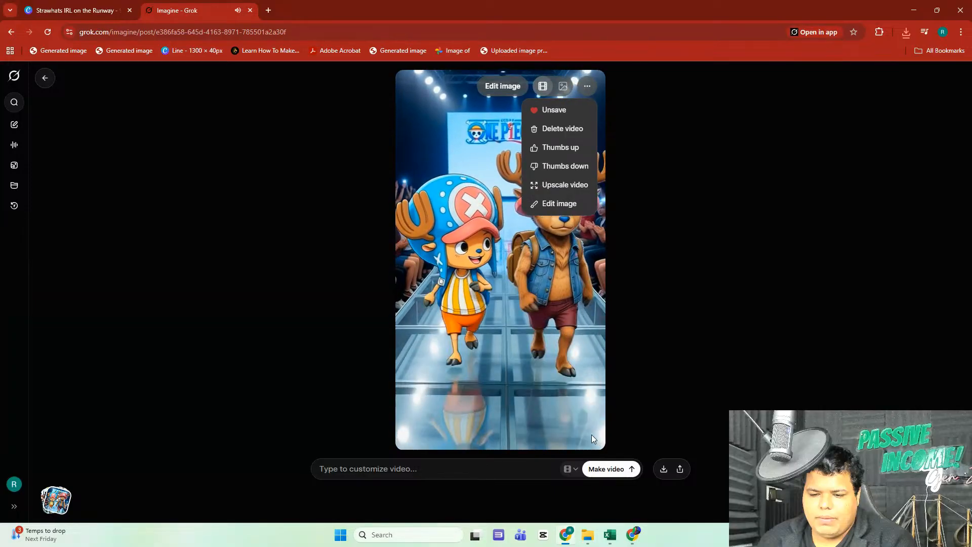
{"action": "left_click", "coordinate": [591, 431]}
{"action": "left_click", "coordinate": [592, 430]}
{"action": "left_click", "coordinate": [588, 86]}
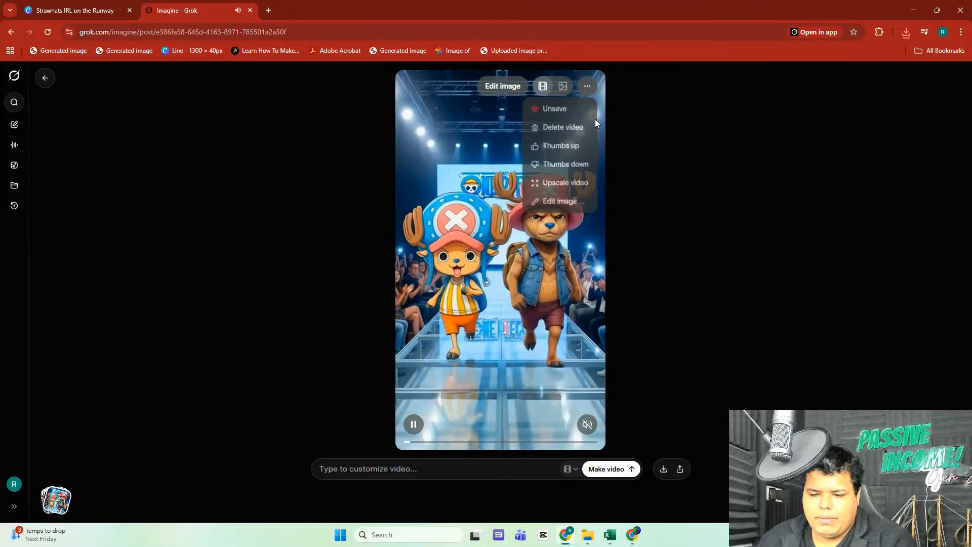
{"action": "left_click", "coordinate": [565, 184]}
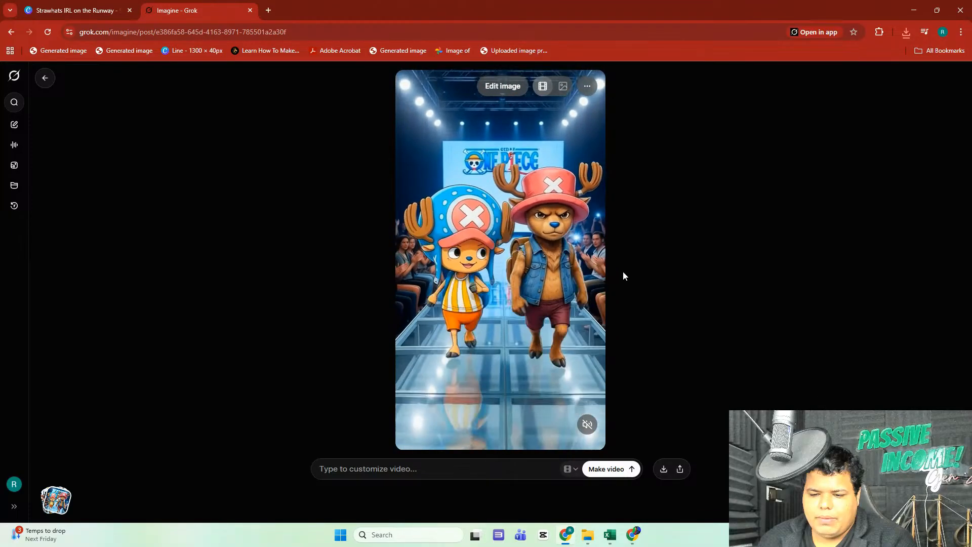
{"action": "left_click", "coordinate": [586, 87]}
{"action": "left_click", "coordinate": [679, 443]}
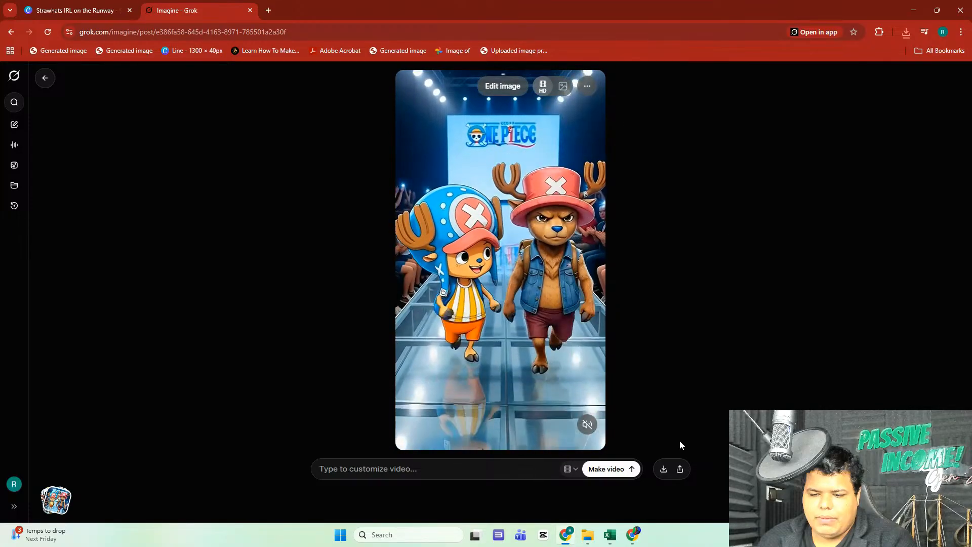
{"action": "left_click", "coordinate": [662, 469]}
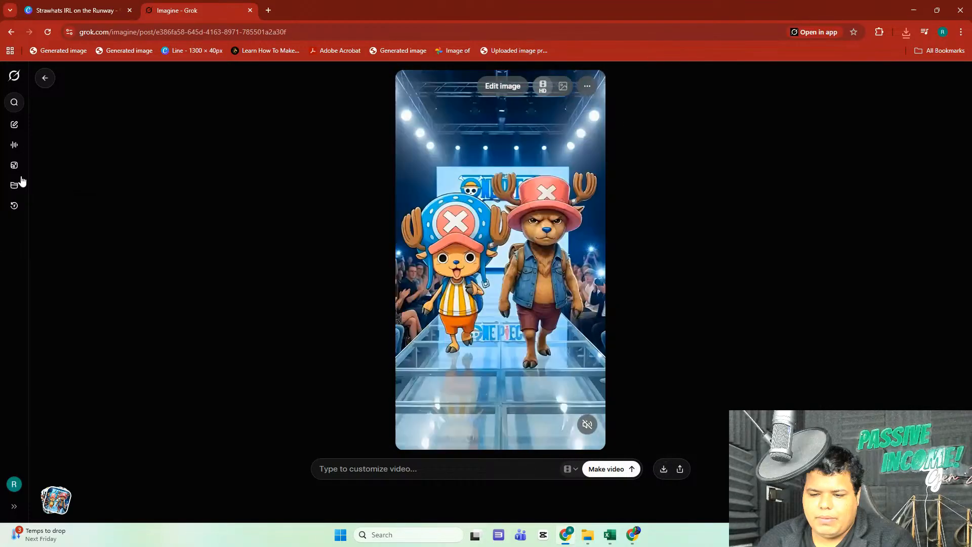
- Start a new Imagine creation and upload image 7, the Nico Robin pair, from the IMAGES folder
{"action": "left_click", "coordinate": [14, 167]}
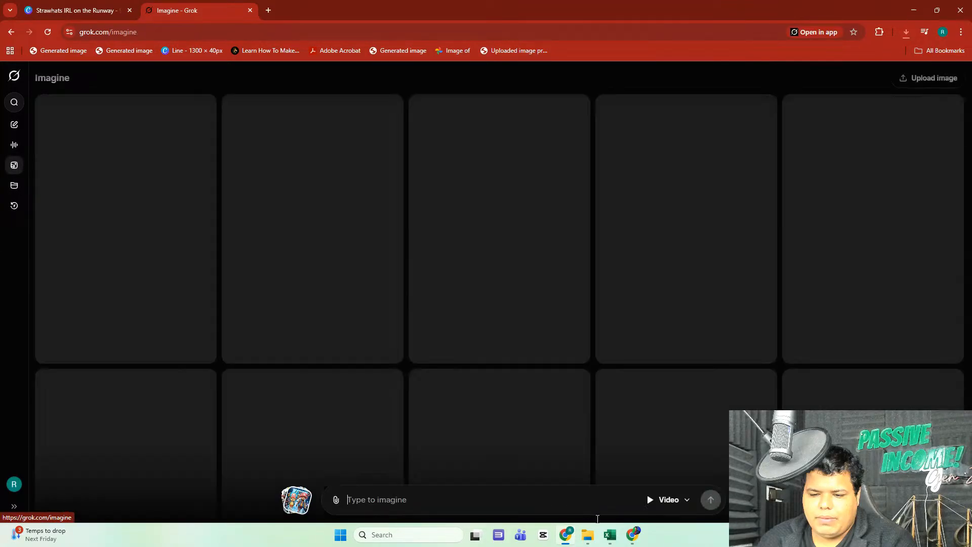
{"action": "left_click", "coordinate": [588, 534]}
{"action": "left_click", "coordinate": [150, 294]}
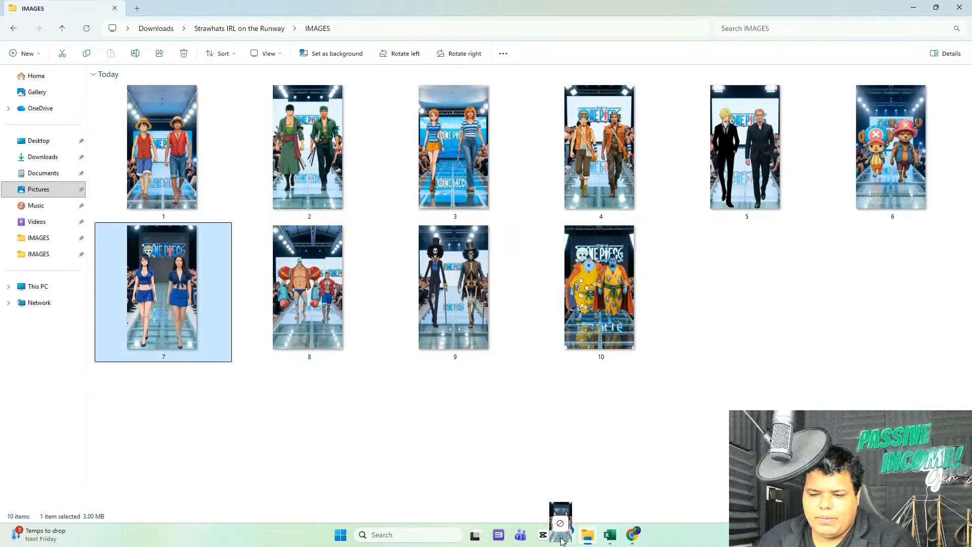
{"action": "left_click_drag", "start_coordinate": [563, 542], "coordinate": [479, 438]}
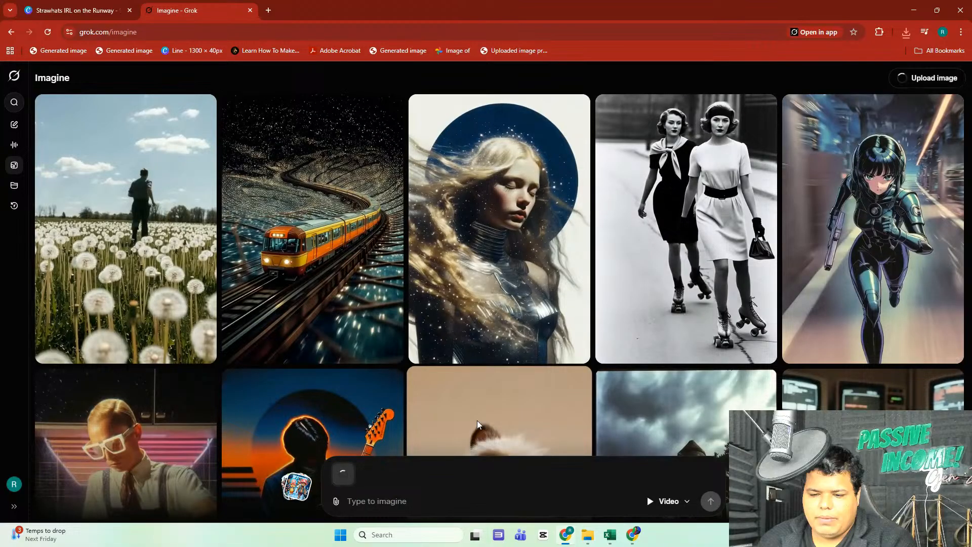
- Check the live stream in YouTube Studio, and return to Grok to view the Nico Robin video
{"action": "left_click", "coordinate": [637, 540]}
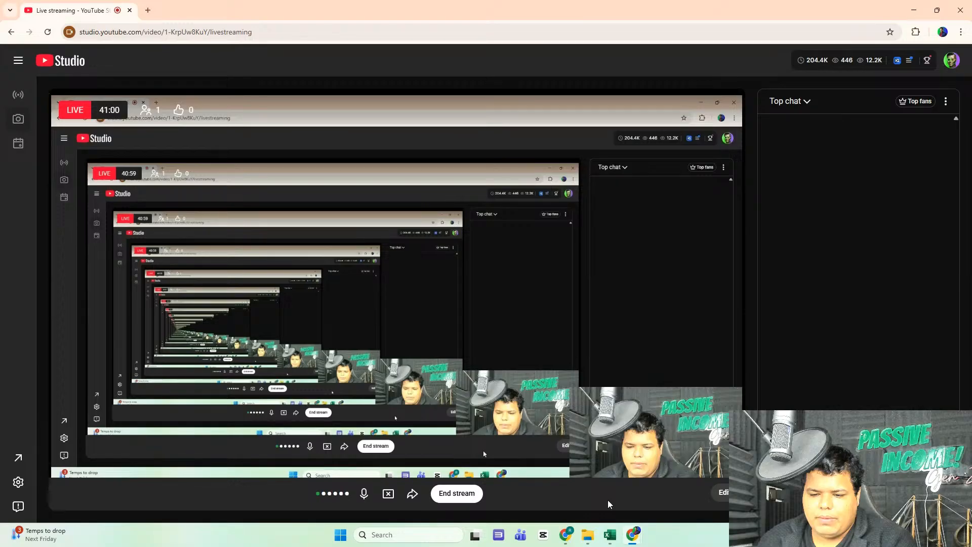
{"action": "left_click", "coordinate": [569, 536]}
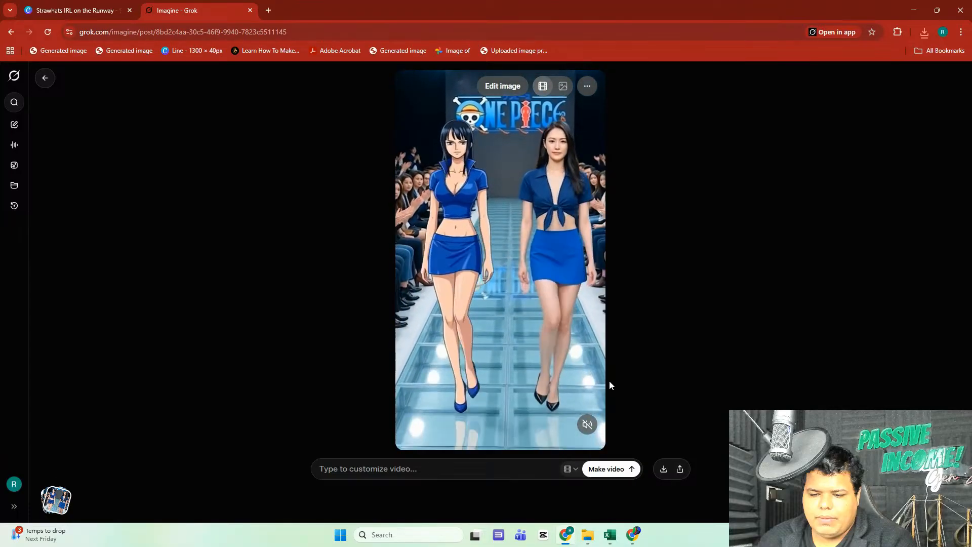
- Upscale the generated Nico Robin runway video and download the HD version
{"action": "left_click", "coordinate": [587, 87]}
{"action": "left_click", "coordinate": [561, 186]}
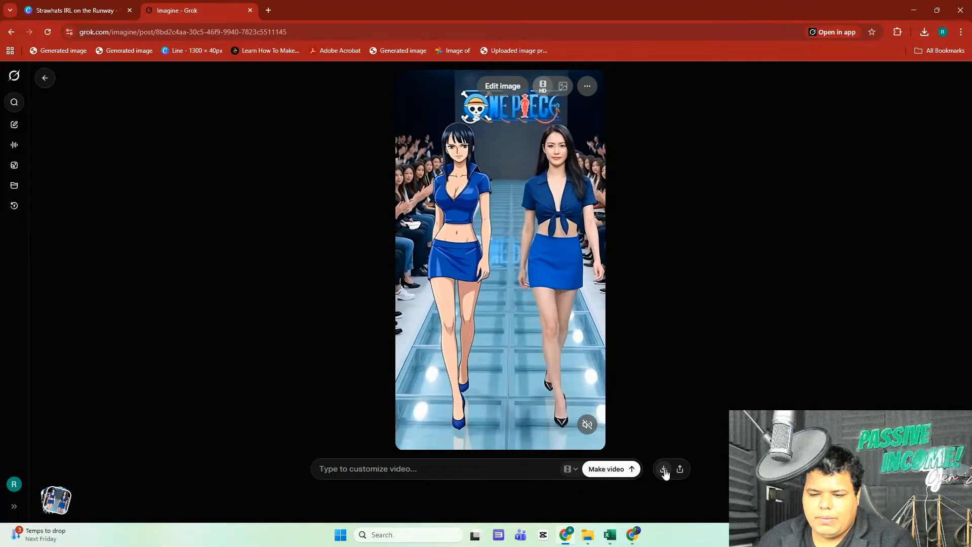
{"action": "left_click", "coordinate": [664, 469]}
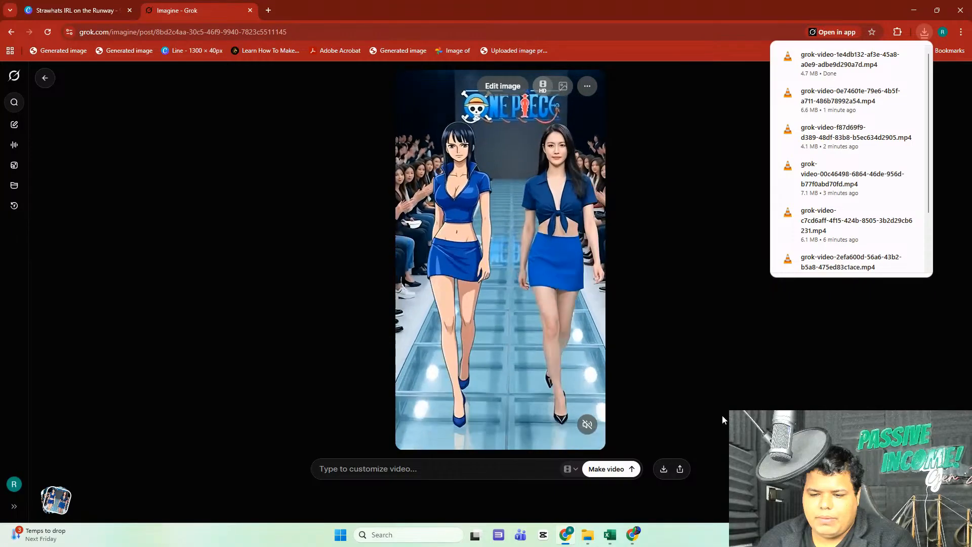
- Start a new Imagine creation and upload image 8, the Franky pair, from the IMAGES folder
{"action": "left_click", "coordinate": [14, 165]}
{"action": "left_click", "coordinate": [588, 543]}
{"action": "left_click_drag", "start_coordinate": [324, 324], "coordinate": [485, 467]}
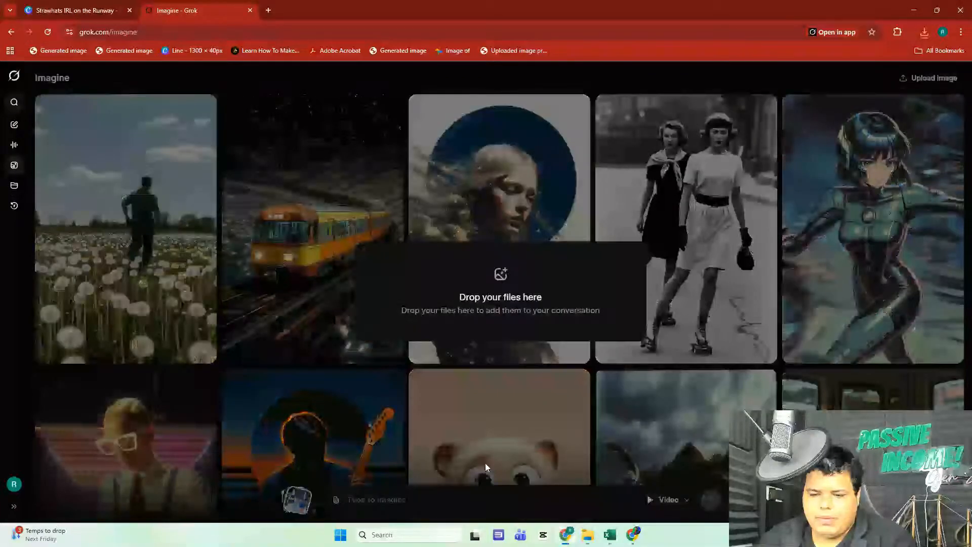
{"action": "left_click_drag", "start_coordinate": [485, 463], "coordinate": [485, 463]}
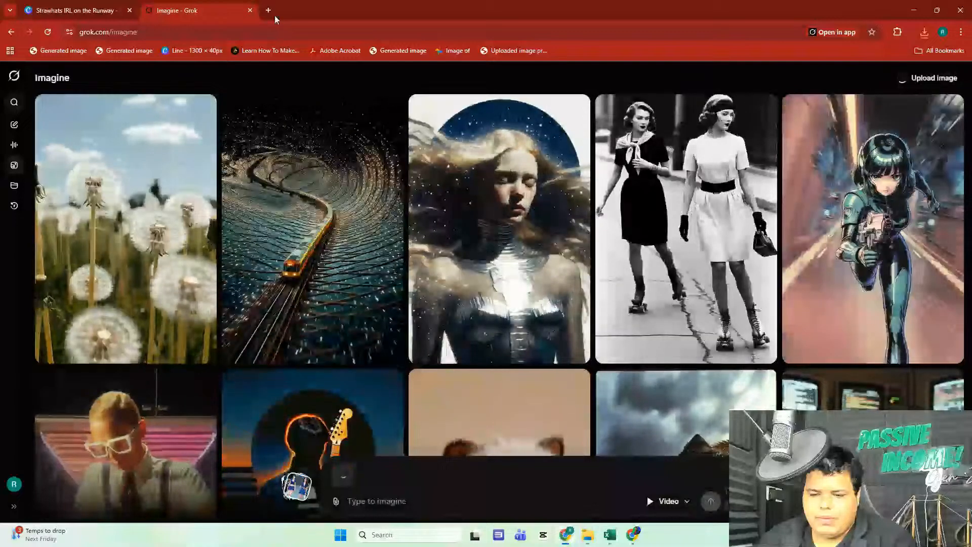
- Search Google in a new tab for "ACCORDING TO ODA ROBIN NATIONALITY", read the answer on the characters' nationalities, and close the tab
{"action": "left_click", "coordinate": [275, 15]}
{"action": "type", "text": "google"}
{"action": "key", "text": "Return"}
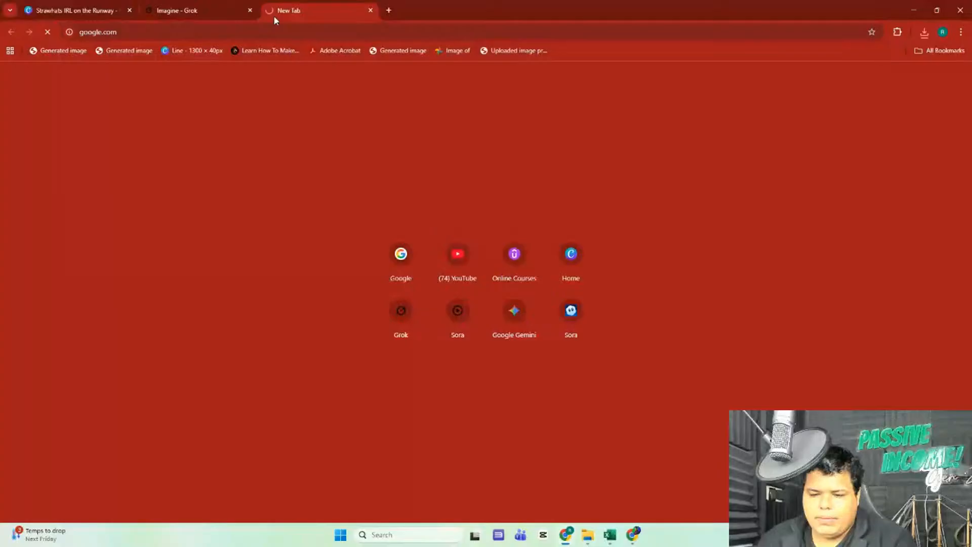
{"action": "type", "text": "ACCORDING "}
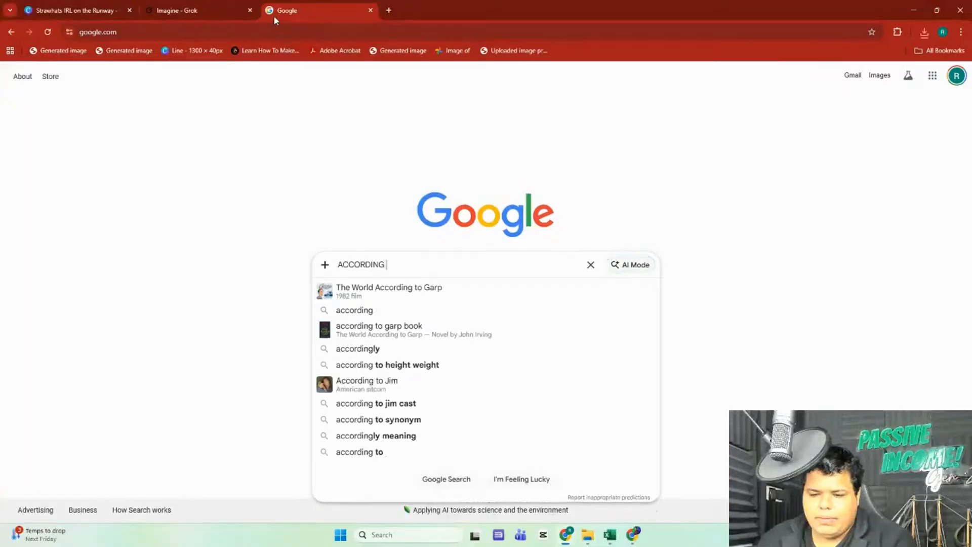
{"action": "type", "text": "TO ODA ROBIN NA"}
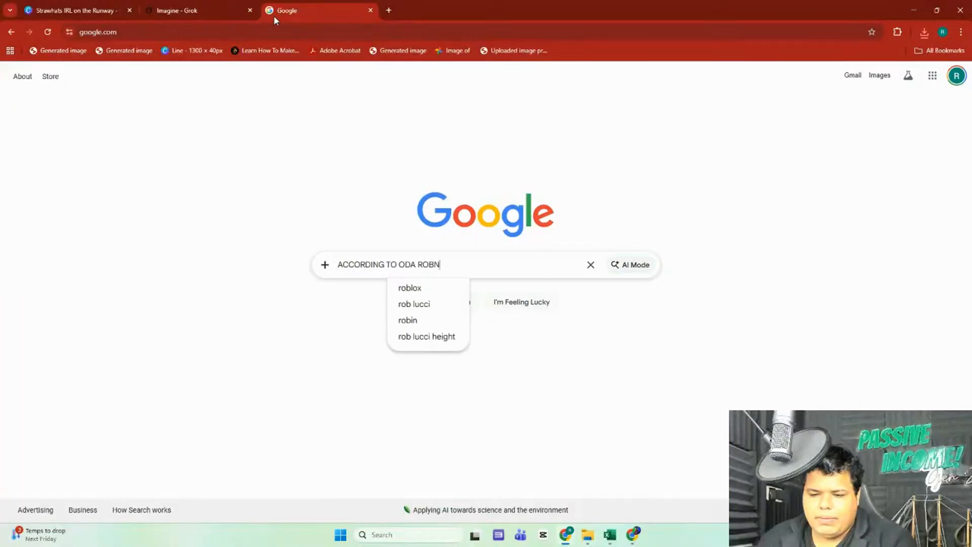
{"action": "type", "text": "TIONALITY"}
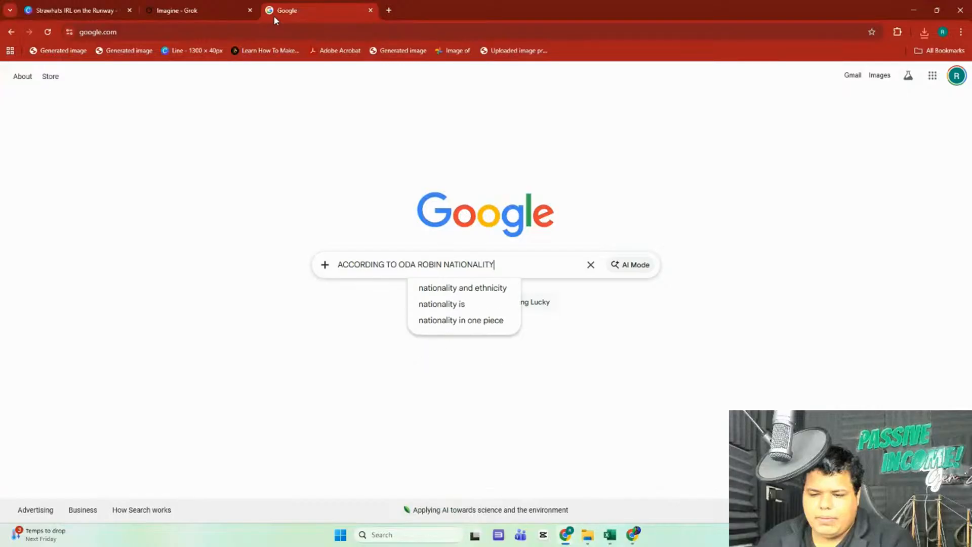
{"action": "key", "text": "Return"}
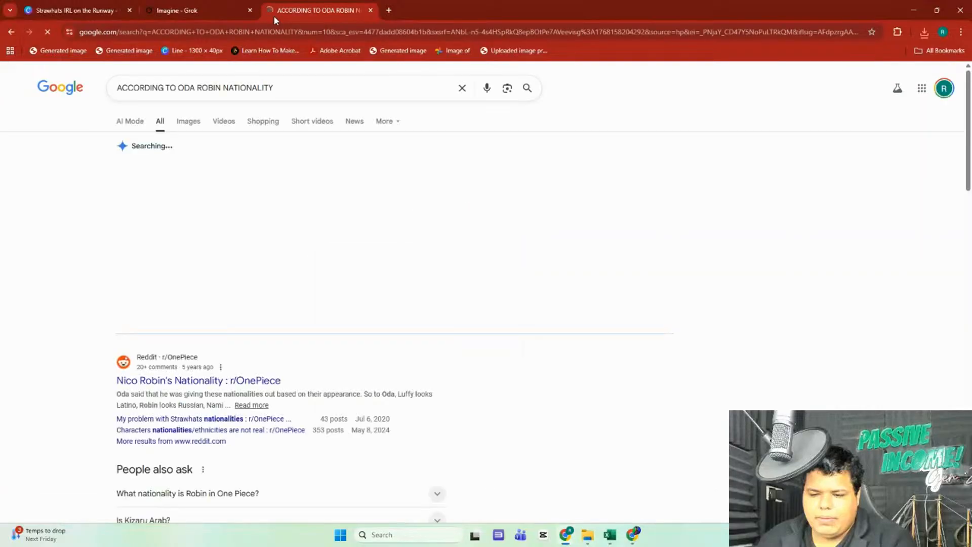
{"action": "left_click", "coordinate": [214, 303]}
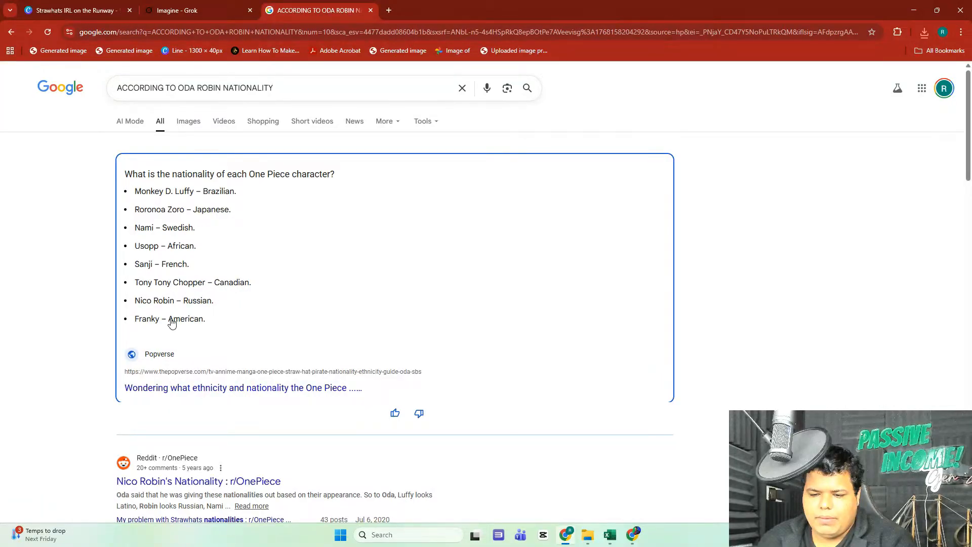
{"action": "left_click", "coordinate": [371, 11]}
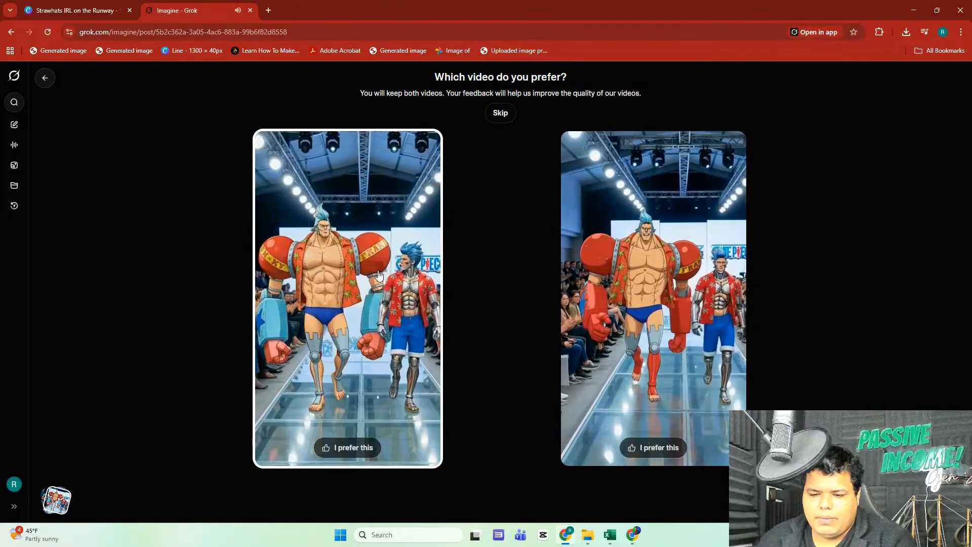
- Choose the Franky video variant with blue forearms, upscale it and download the HD version
{"action": "left_click", "coordinate": [378, 271]}
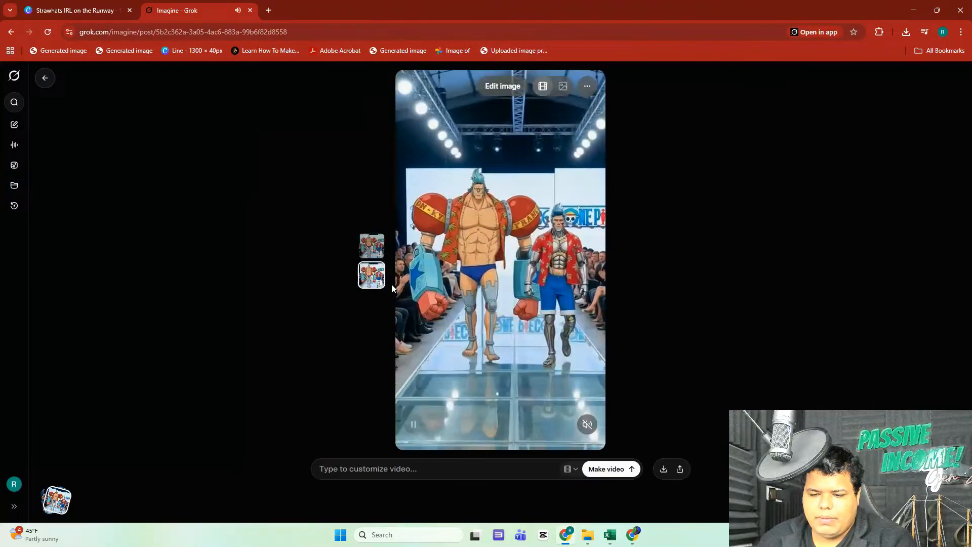
{"action": "left_click", "coordinate": [587, 86]}
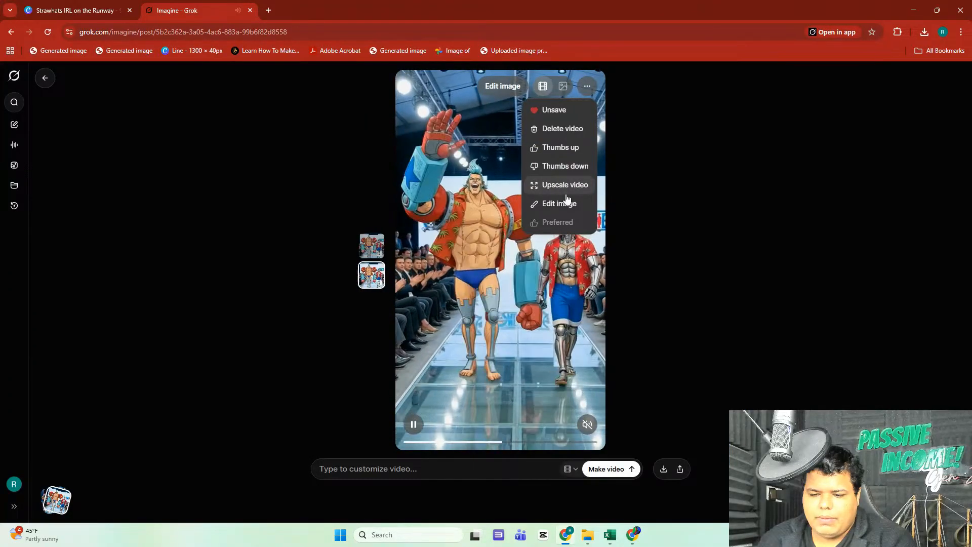
{"action": "left_click", "coordinate": [570, 185]}
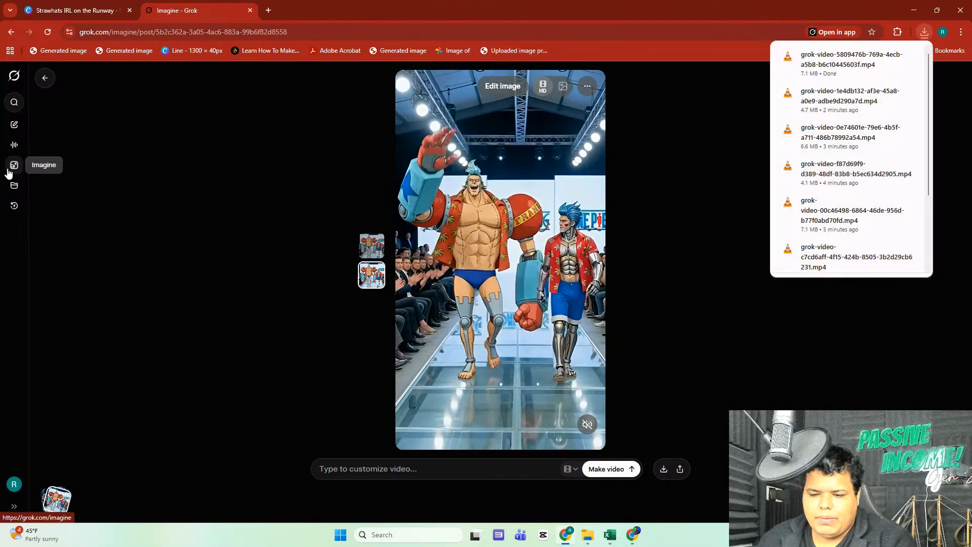
- Start a new Imagine creation and upload image 9, the Brook pair, from the IMAGES folder
{"action": "left_click", "coordinate": [9, 172]}
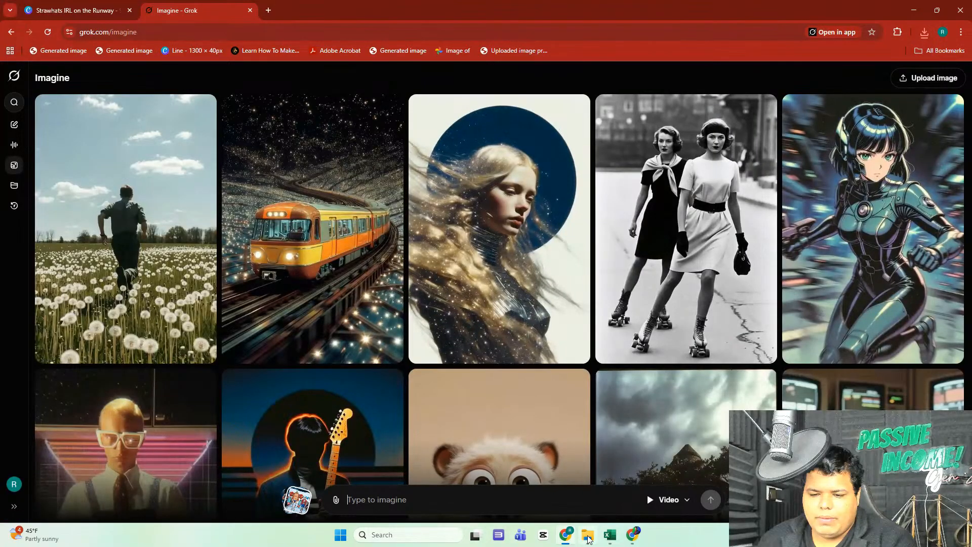
{"action": "left_click", "coordinate": [589, 535]}
{"action": "left_click", "coordinate": [466, 325]}
{"action": "left_click_drag", "start_coordinate": [466, 325], "coordinate": [529, 436]}
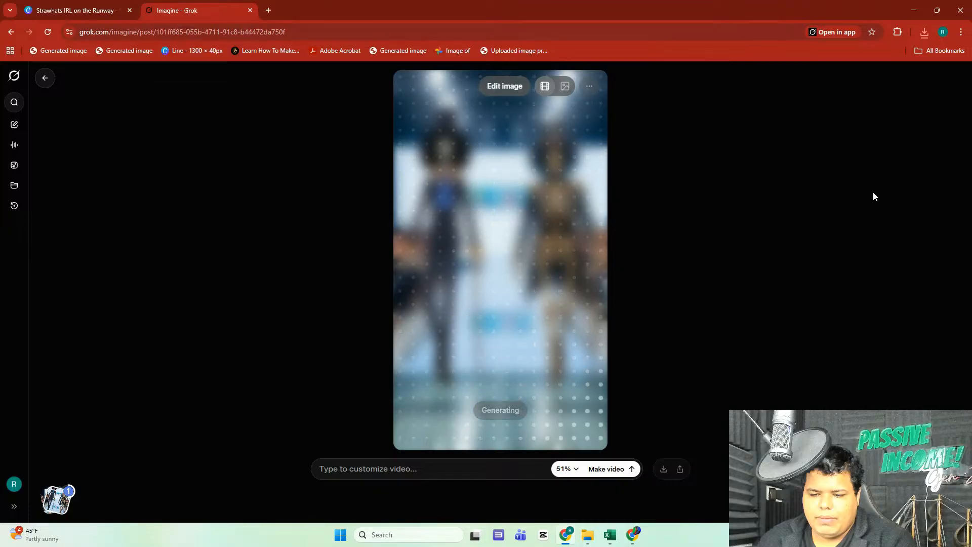
- View image 9 from the IMAGES folder at full size, close it, and return to Grok for the Brook video
{"action": "left_click", "coordinate": [588, 535]}
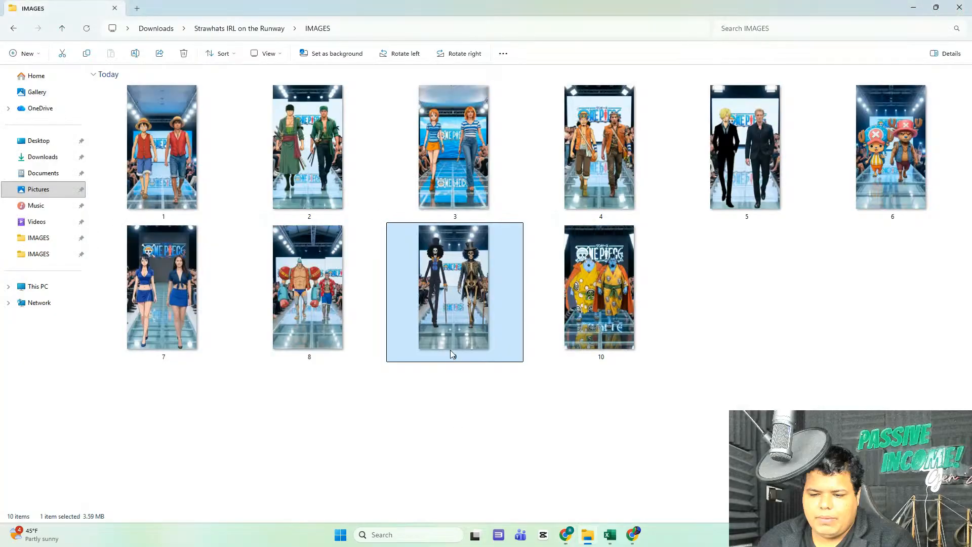
{"action": "double_click", "coordinate": [451, 348]}
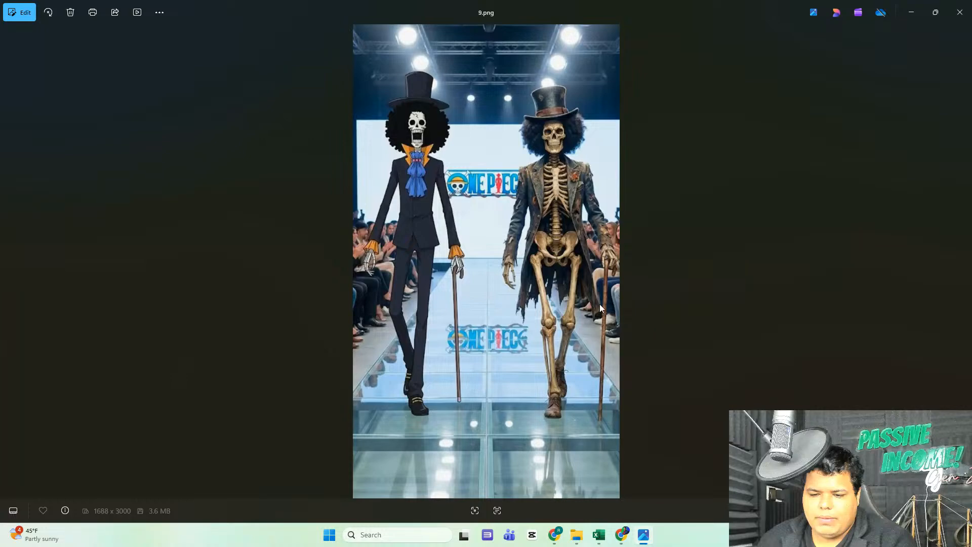
{"action": "left_click", "coordinate": [960, 13]}
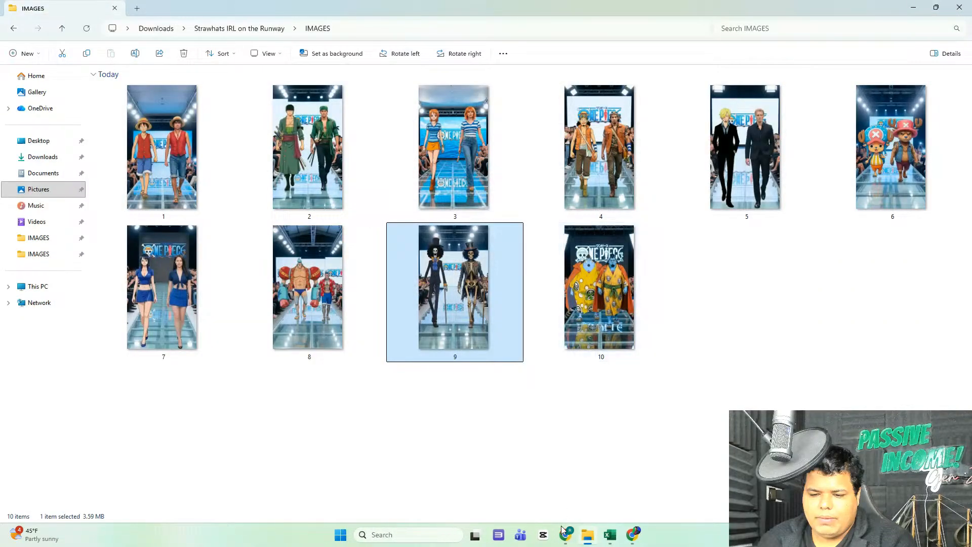
{"action": "left_click", "coordinate": [564, 533]}
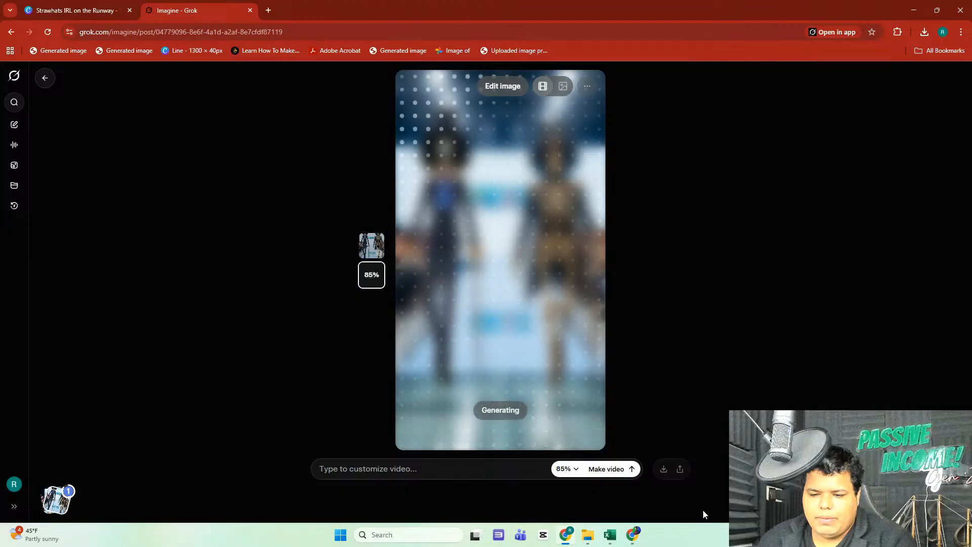
- Check the live stream and its chat in YouTube Studio, and return to Grok to view the Brook video
{"action": "mouse_move", "coordinate": [635, 534]}
{"action": "left_click", "coordinate": [603, 501]}
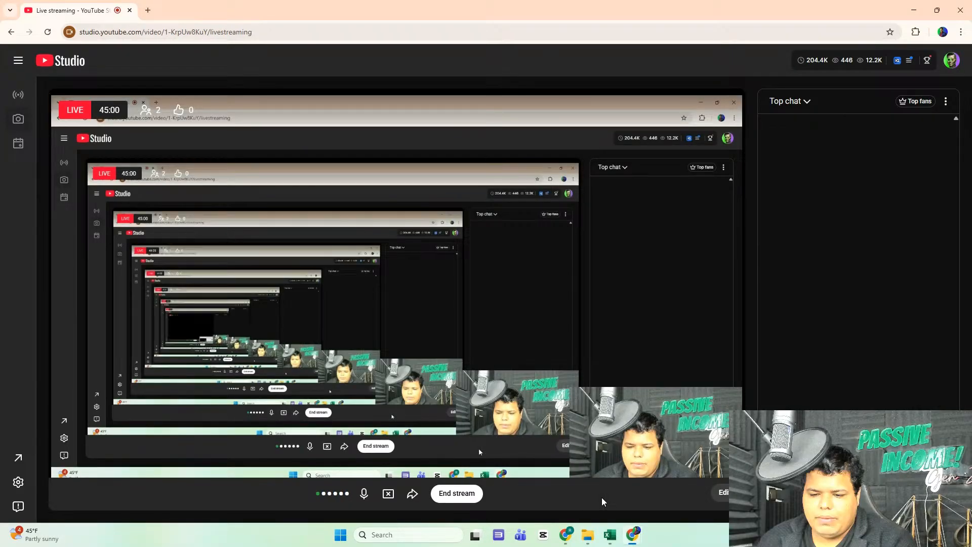
{"action": "double_click", "coordinate": [479, 6]}
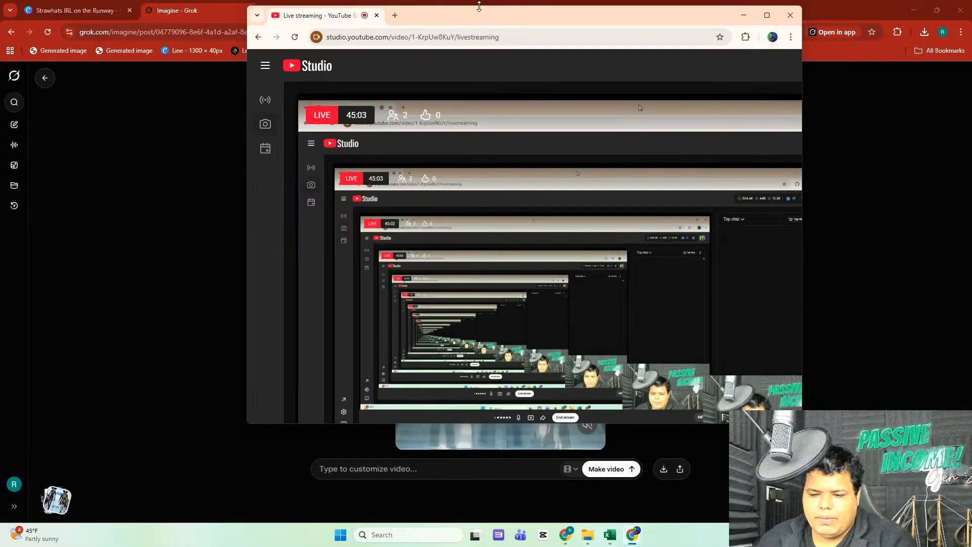
{"action": "left_click", "coordinate": [770, 17]}
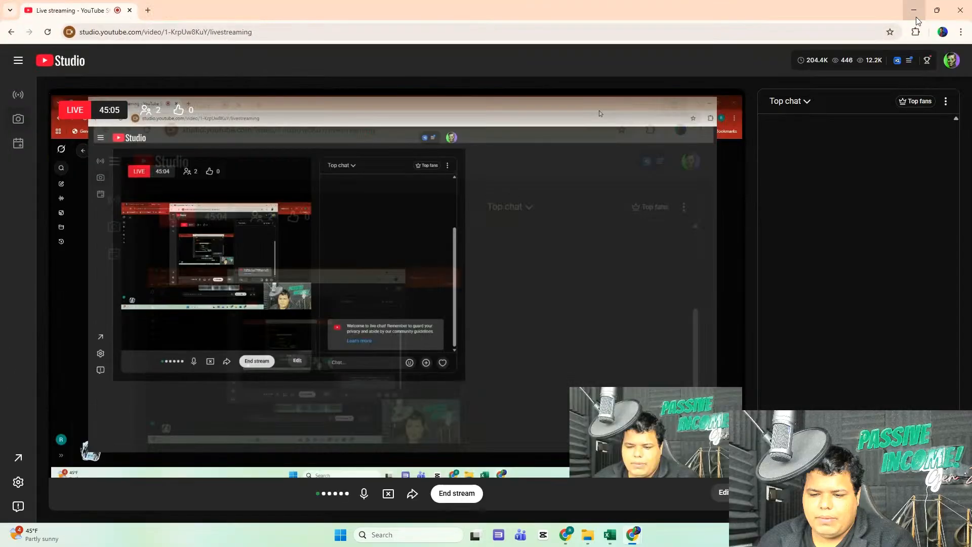
{"action": "left_click", "coordinate": [914, 13]}
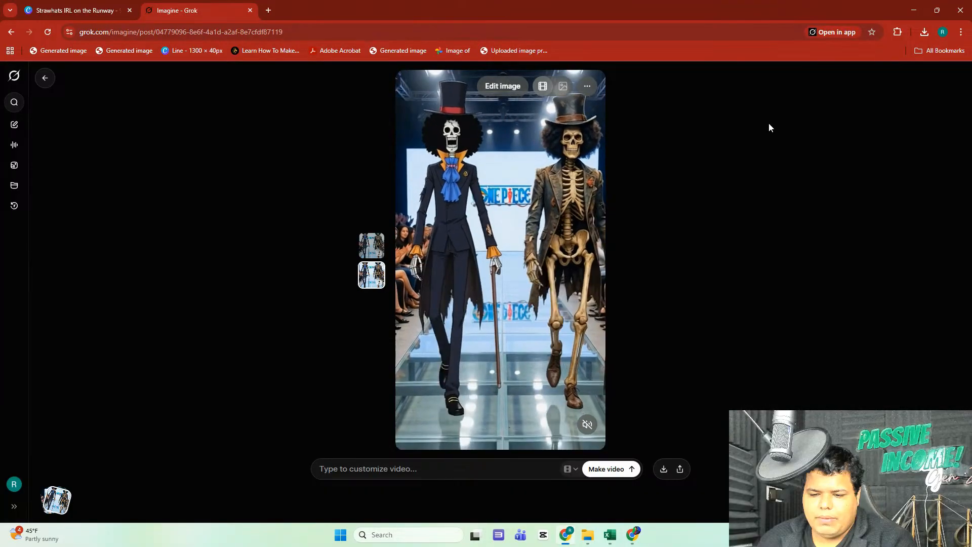
- Upscale the second generated Brook runway video
{"action": "left_click", "coordinate": [587, 86]}
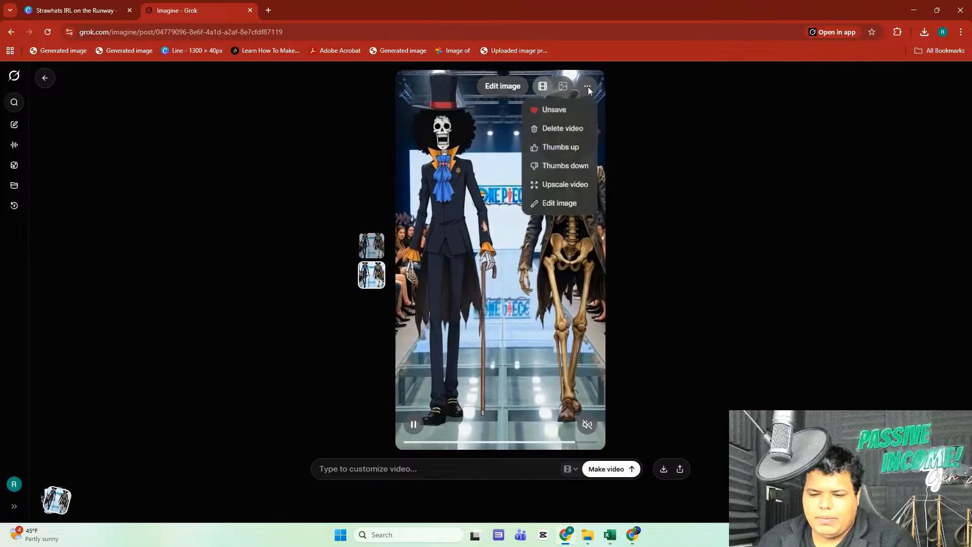
{"action": "left_click", "coordinate": [557, 185]}
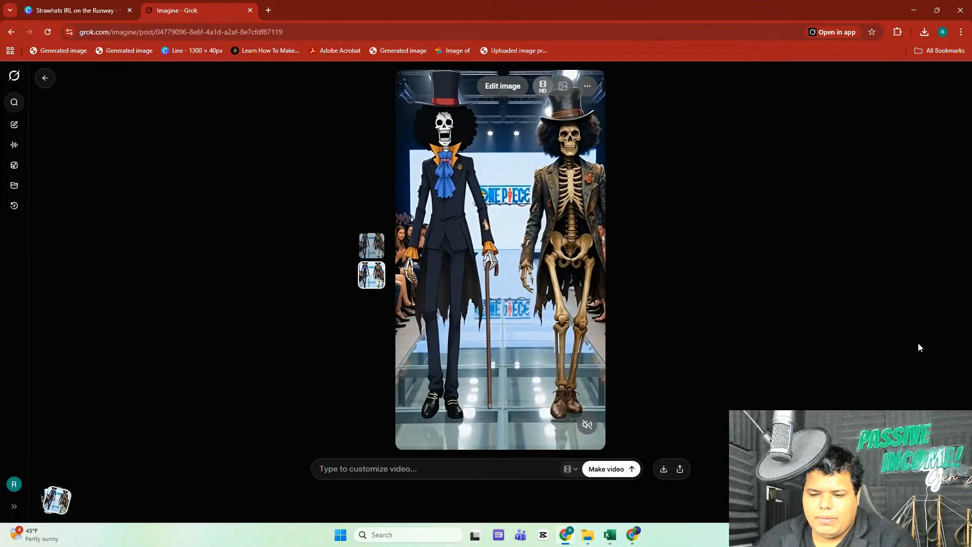
- Start a new Imagine creation and upload image 10, the Jinbei pair, from the IMAGES folder
{"action": "left_click", "coordinate": [14, 164]}
{"action": "left_click", "coordinate": [588, 535]}
{"action": "left_click_drag", "start_coordinate": [600, 288], "coordinate": [563, 439]}
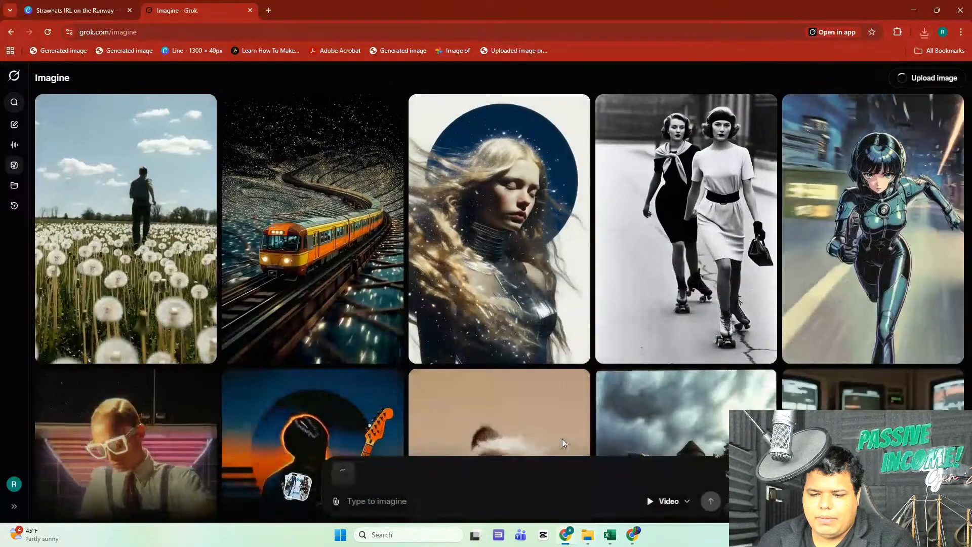
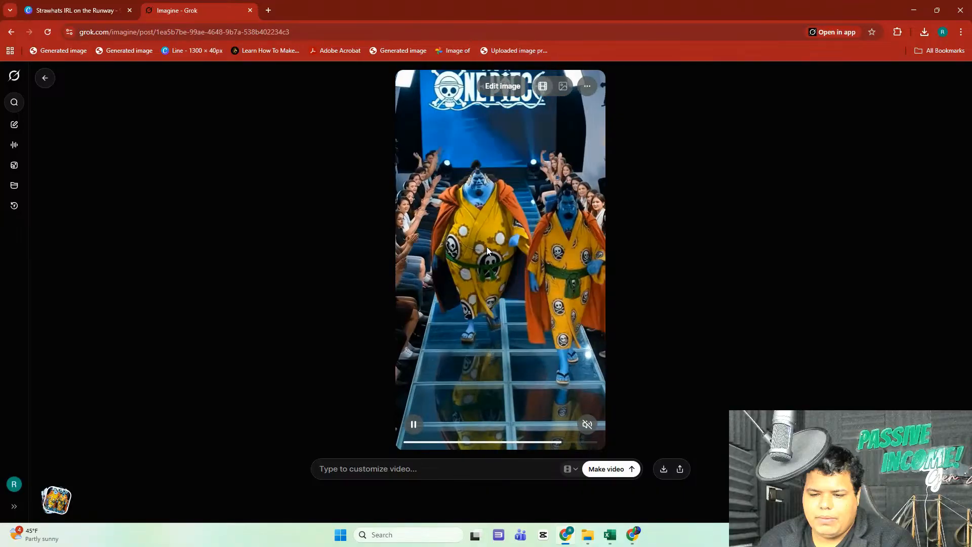
- Generate another Jinbei video with the custom prompt "jinbei the sea lord water bender."
{"action": "left_click", "coordinate": [414, 469]}
{"action": "type", "text": "jinb"}
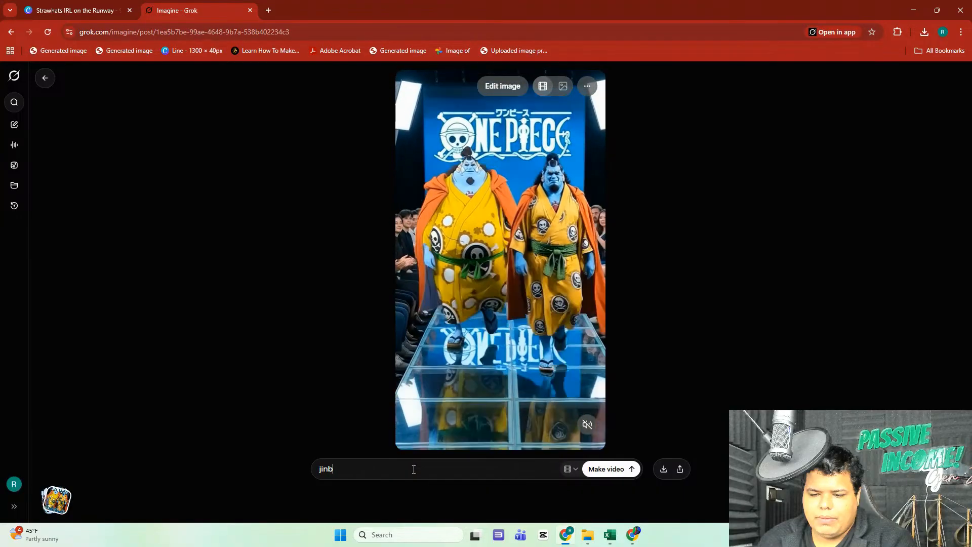
{"action": "type", "text": "ei the sea lord w"}
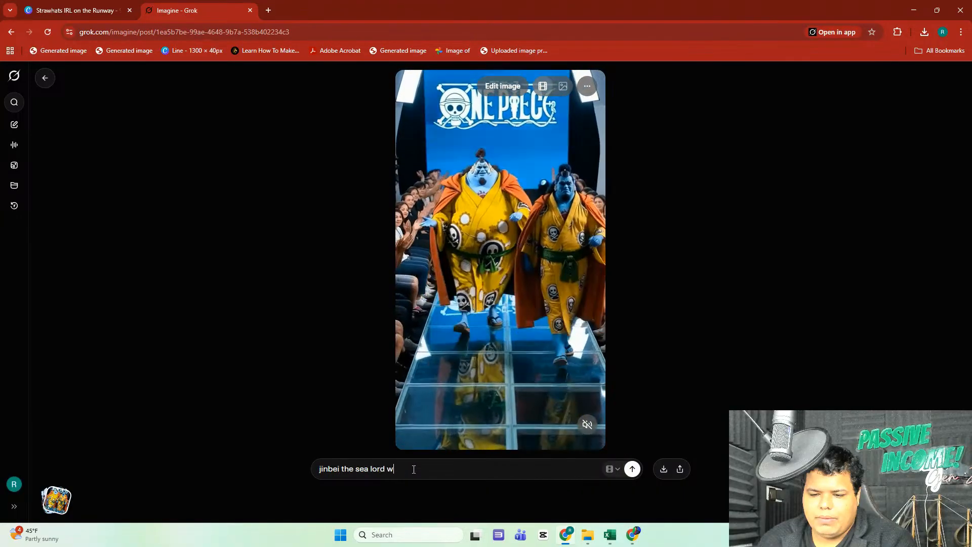
{"action": "type", "text": "ater bender."}
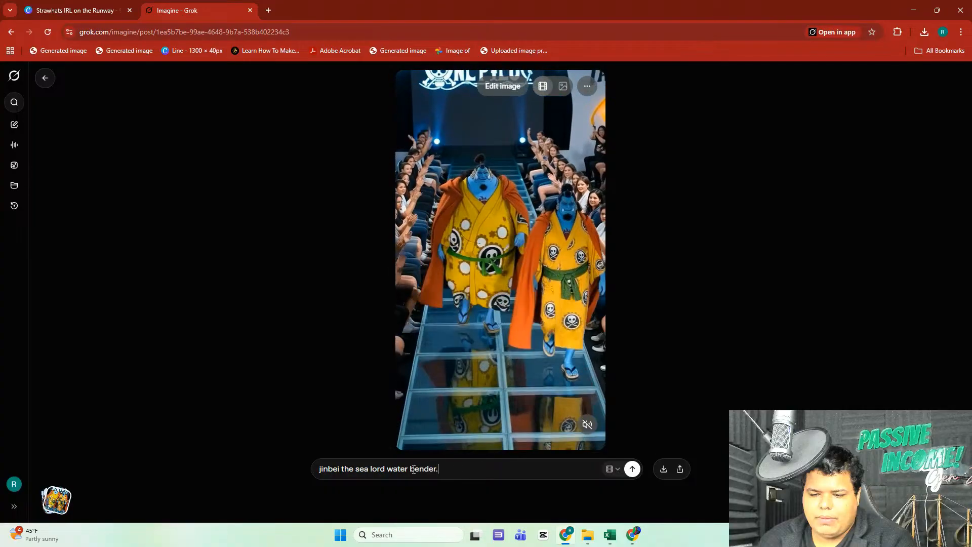
{"action": "key", "text": "Return"}
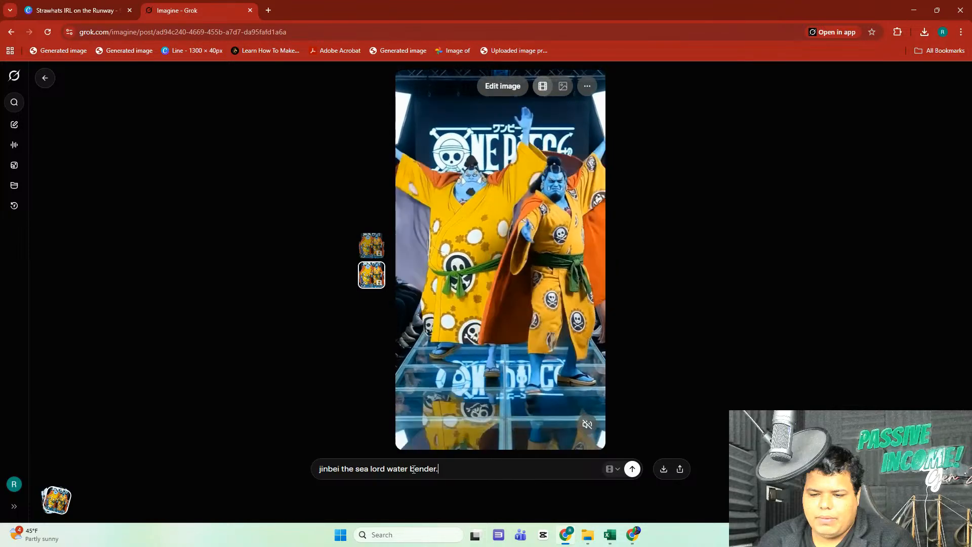
- Upscale the Jinbei water bender video and check the status of the upscale
{"action": "left_click", "coordinate": [589, 91]}
{"action": "left_click", "coordinate": [558, 187]}
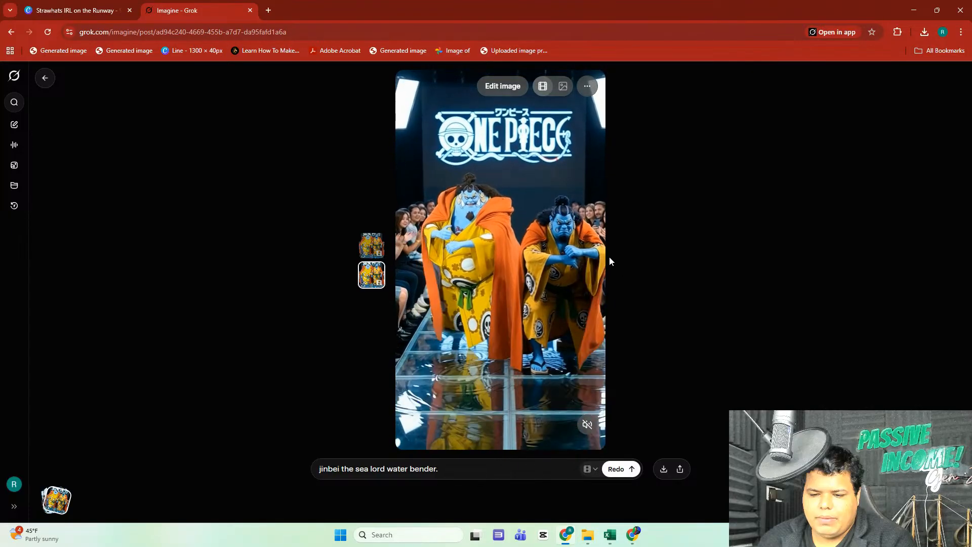
{"action": "left_click", "coordinate": [588, 87]}
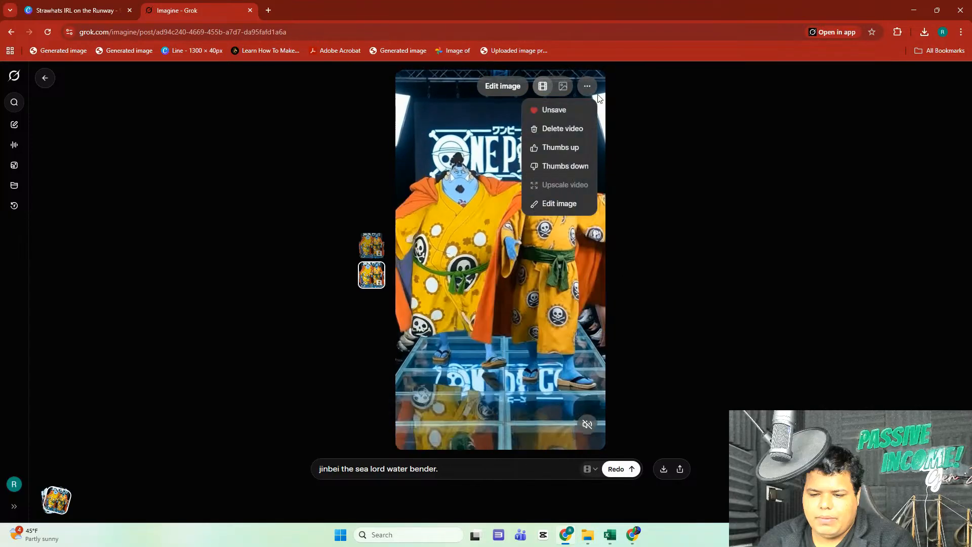
{"action": "left_click", "coordinate": [640, 178]}
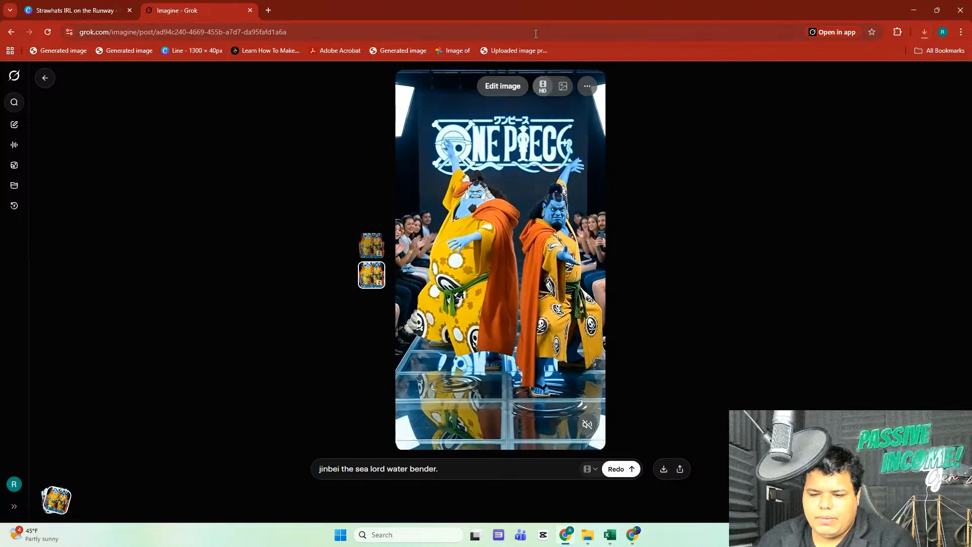
- Search Google Images for "fisher tiger" in the tab showing the Jinbei video
{"action": "left_click", "coordinate": [534, 29]}
{"action": "type", "text": "google.com"}
{"action": "key", "text": "Return"}
{"action": "type", "text": "fisher tiger"}
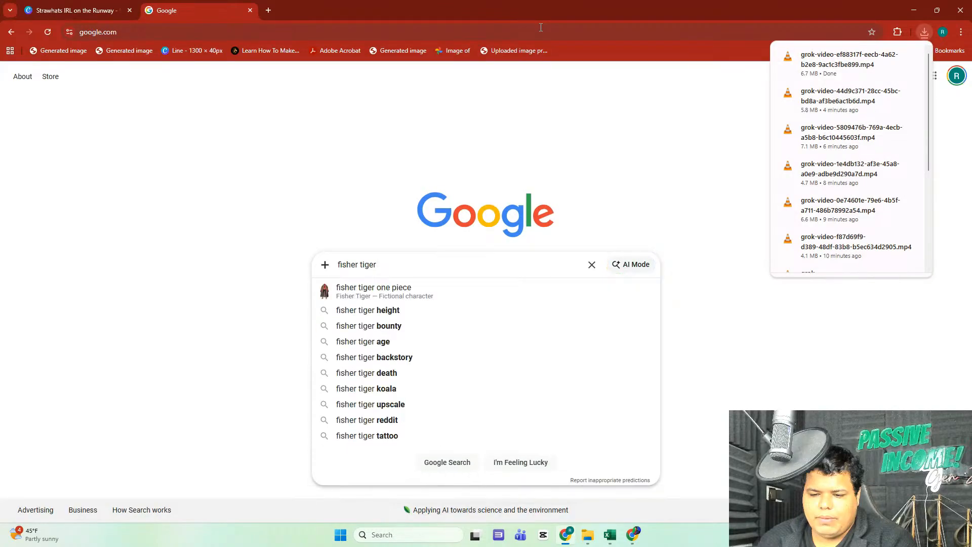
{"action": "key", "text": "Return"}
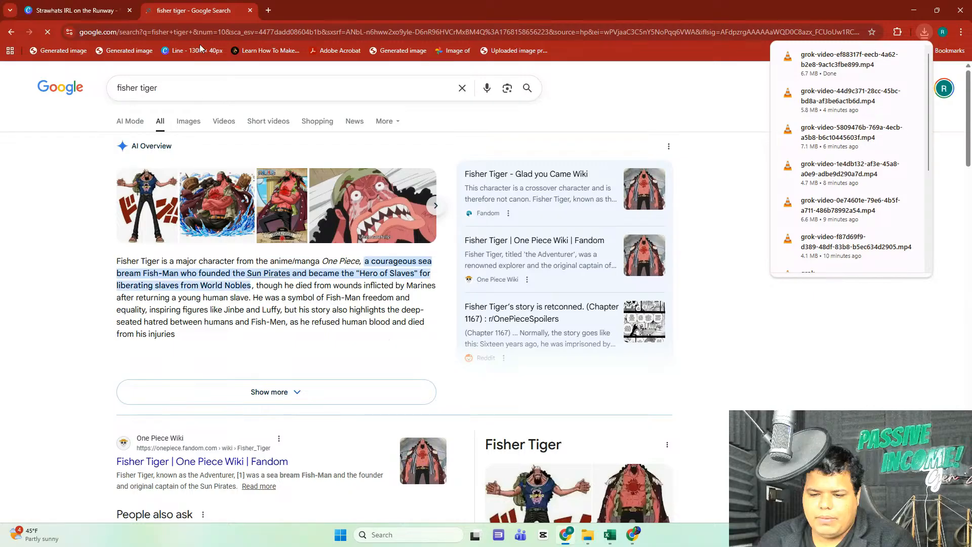
{"action": "left_click", "coordinate": [179, 122]}
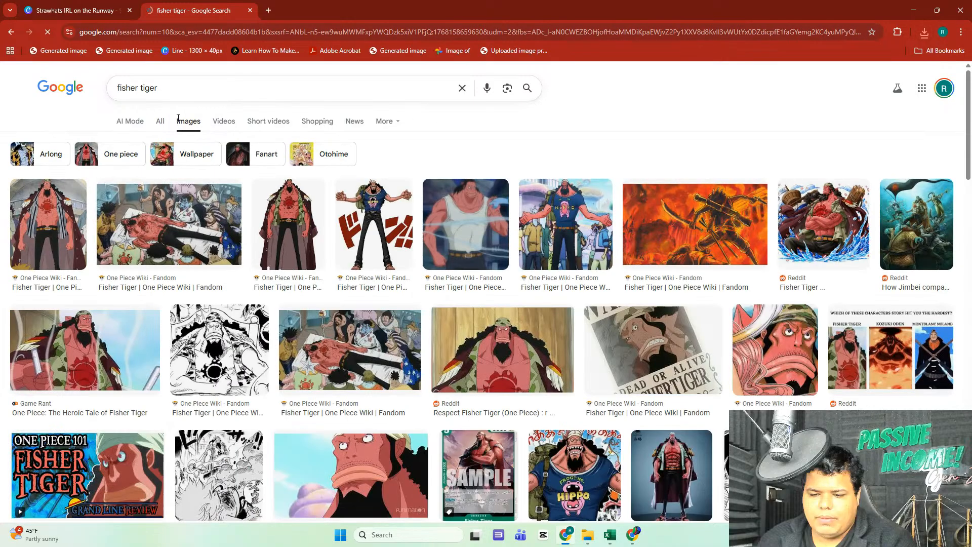
- Browse the Fisher Tiger image results and their related pictures, and close the search tab
{"action": "left_click", "coordinate": [307, 226]}
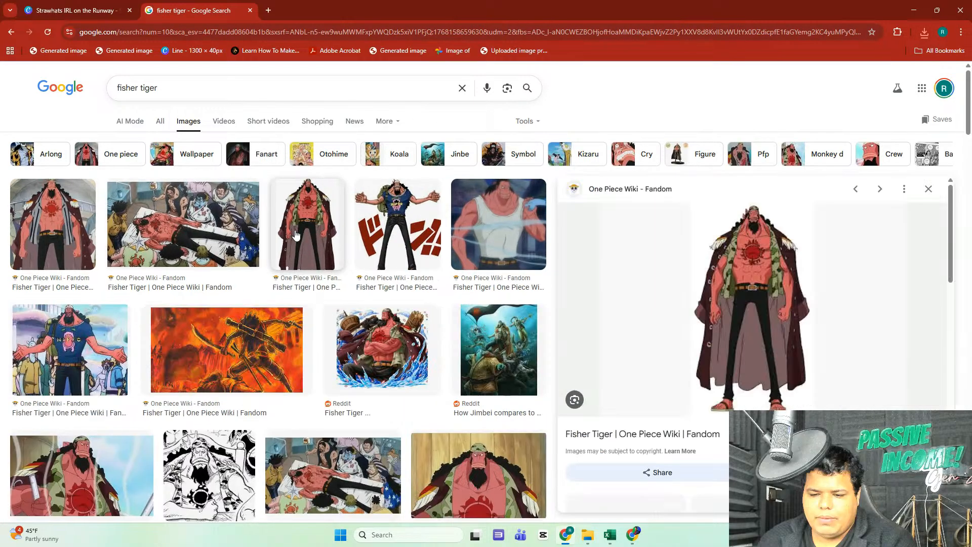
{"action": "scroll", "coordinate": [739, 264], "scroll_direction": "down", "scroll_amount": 5}
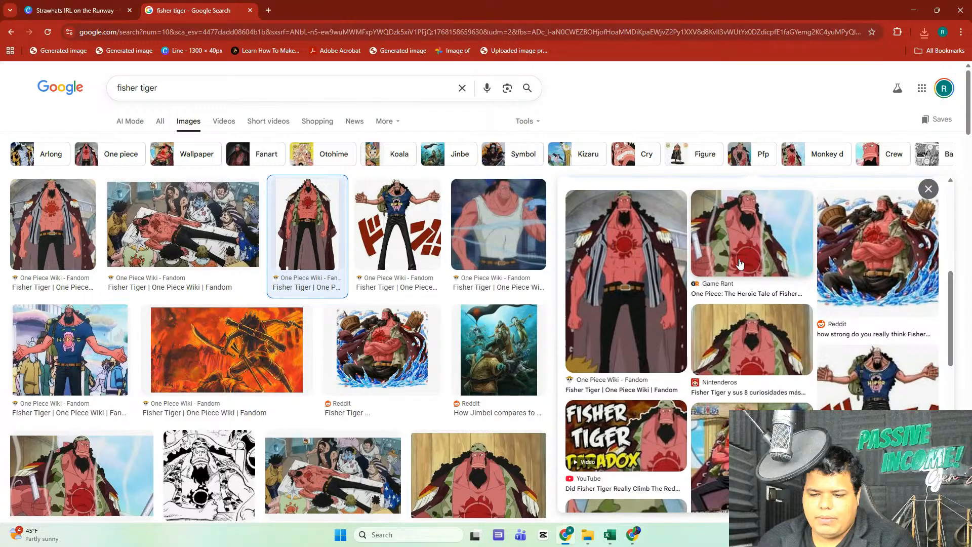
{"action": "left_click", "coordinate": [634, 278]}
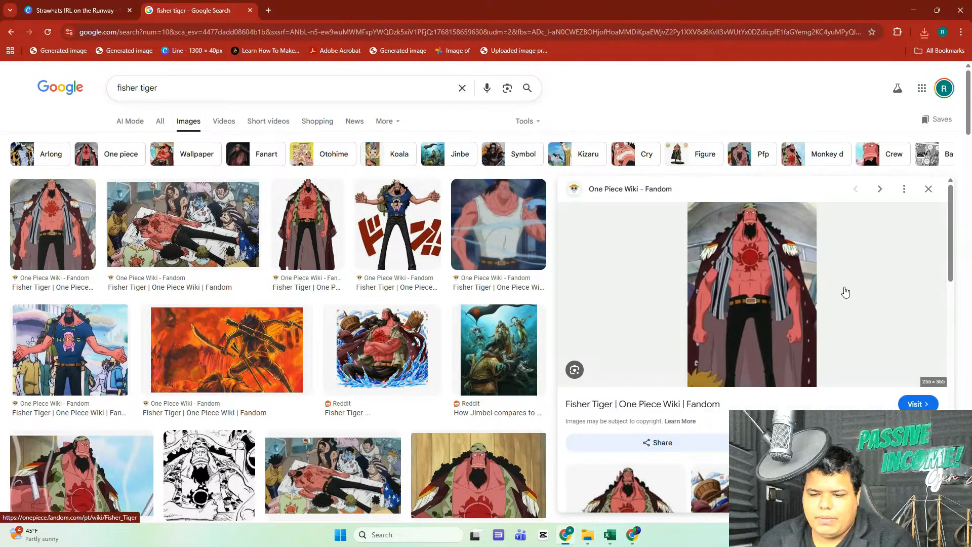
{"action": "scroll", "coordinate": [841, 296], "scroll_direction": "down", "scroll_amount": 2}
{"action": "scroll", "coordinate": [864, 290], "scroll_direction": "down", "scroll_amount": 4}
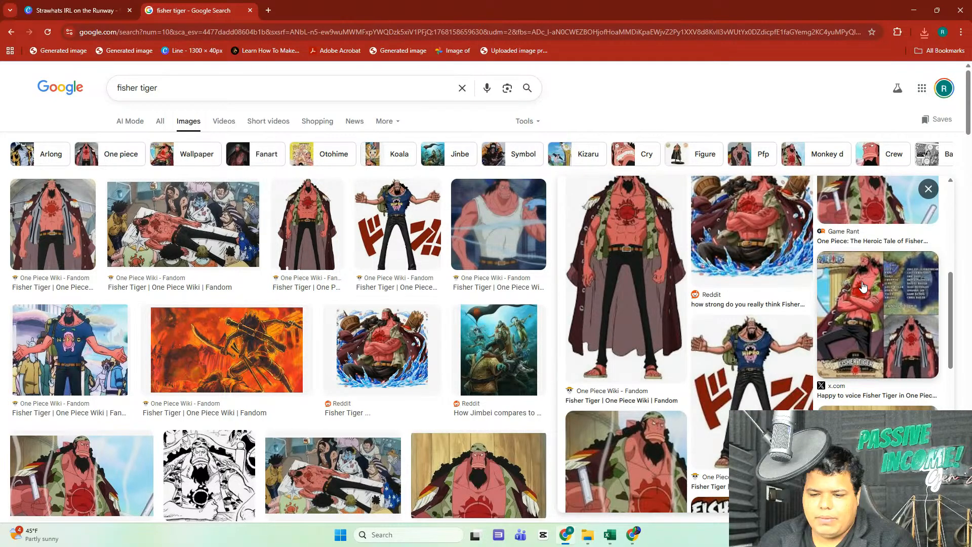
{"action": "scroll", "coordinate": [249, 370], "scroll_direction": "down", "scroll_amount": 6}
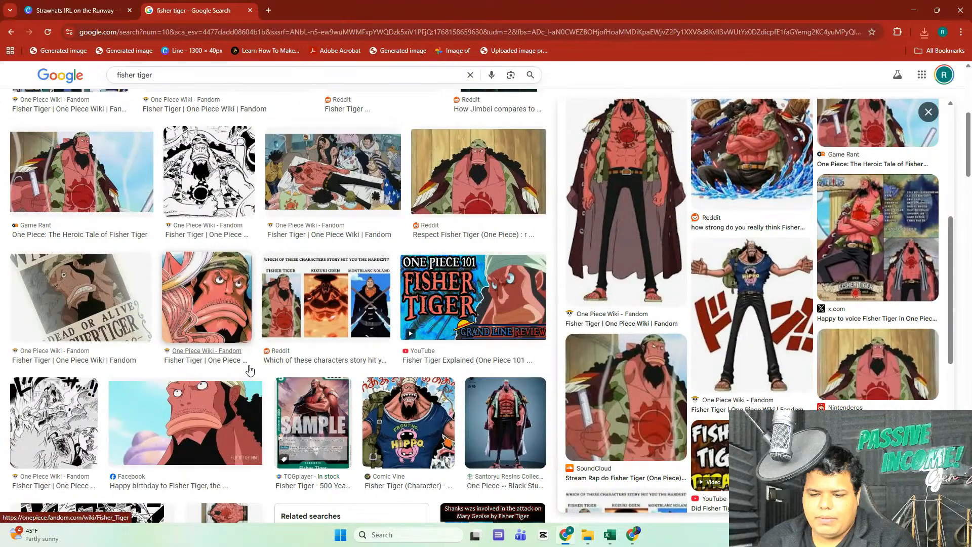
{"action": "scroll", "coordinate": [875, 185], "scroll_direction": "down", "scroll_amount": 4}
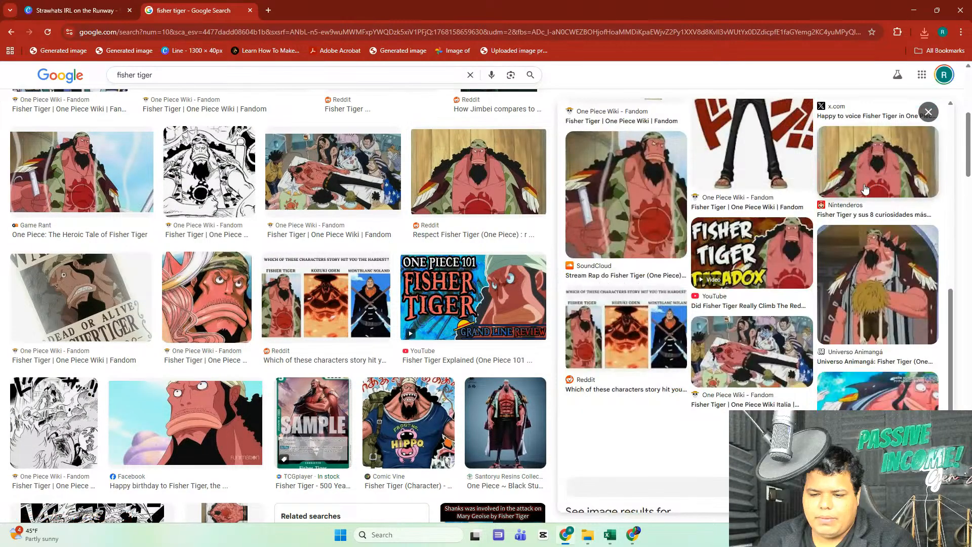
{"action": "scroll", "coordinate": [498, 278], "scroll_direction": "up", "scroll_amount": 6}
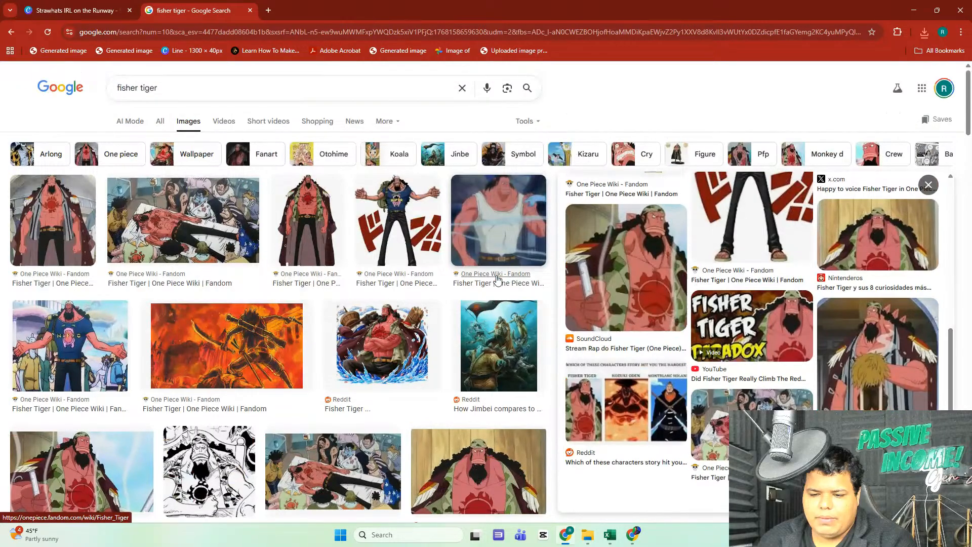
{"action": "left_click", "coordinate": [204, 217]}
{"action": "scroll", "coordinate": [205, 216], "scroll_direction": "down", "scroll_amount": 1}
{"action": "scroll", "coordinate": [851, 223], "scroll_direction": "down", "scroll_amount": 1}
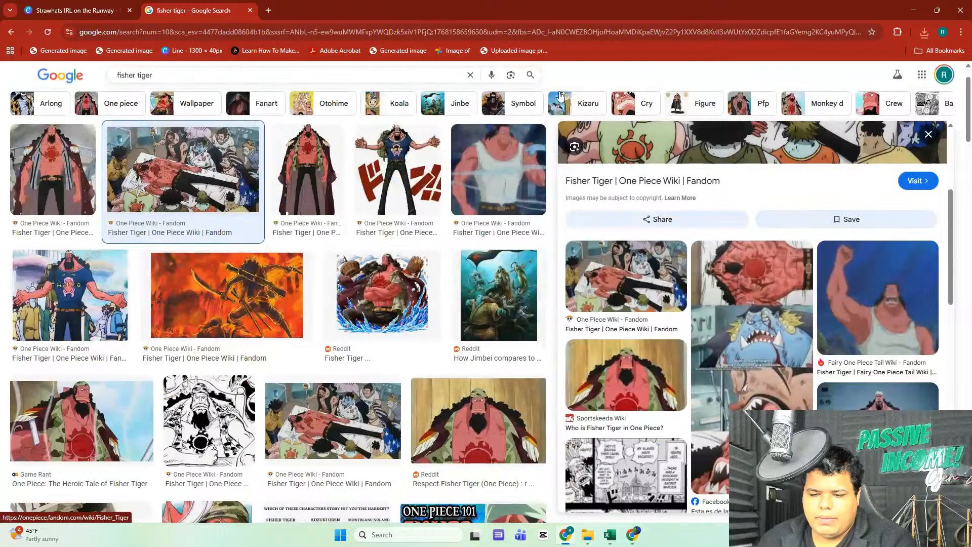
{"action": "left_click", "coordinate": [250, 11]}
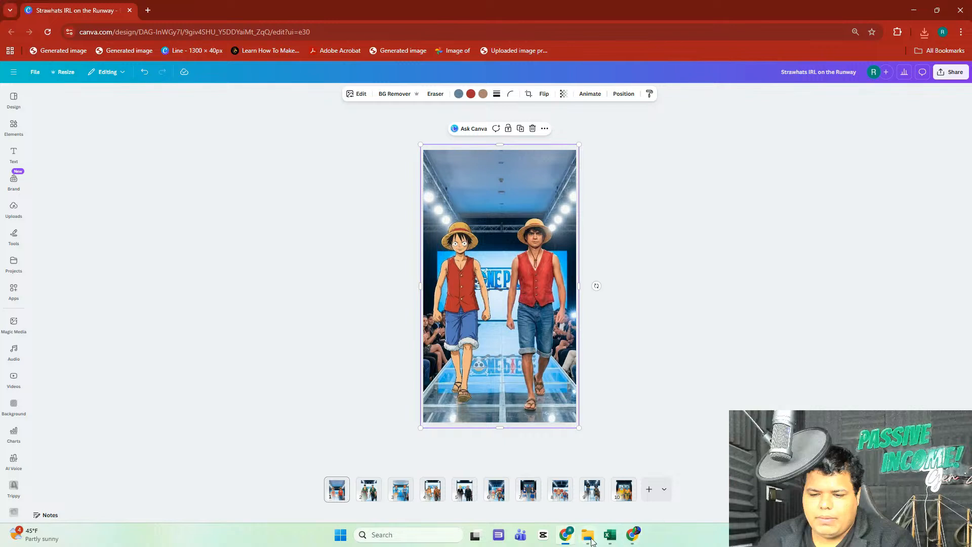
- Go to youtube.com in the tab that holds the Strawhats runway design
{"action": "left_click", "coordinate": [425, 30]}
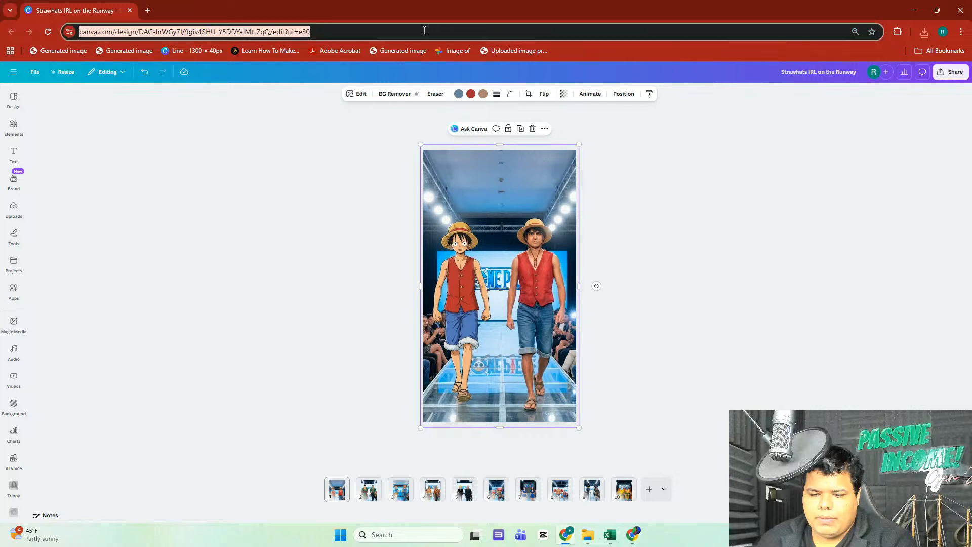
{"action": "type", "text": "youtube.com"}
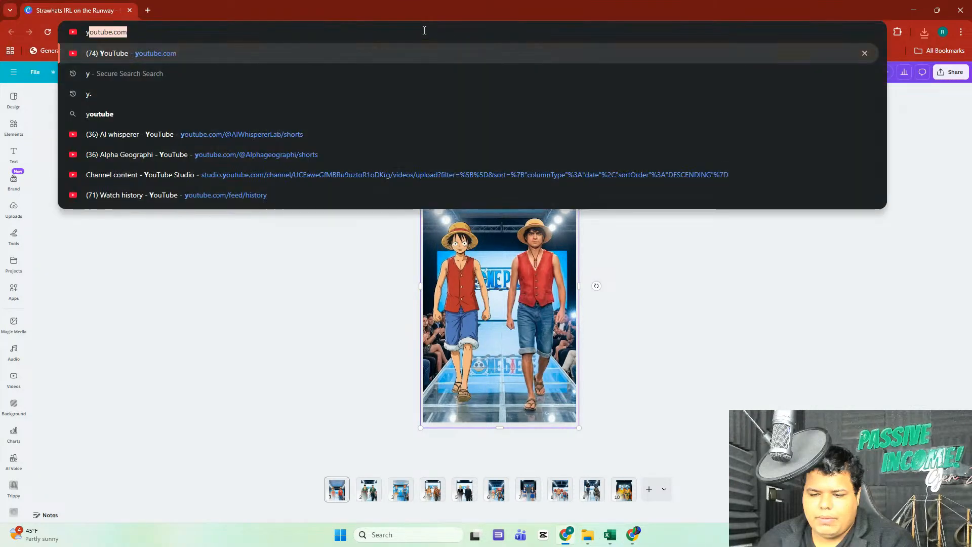
{"action": "key", "text": "Return"}
- In File Explorer, open the B-ROLL folder of Strawhats IRL on the Runway, and bring up the Downloads folder
{"action": "left_click", "coordinate": [587, 535]}
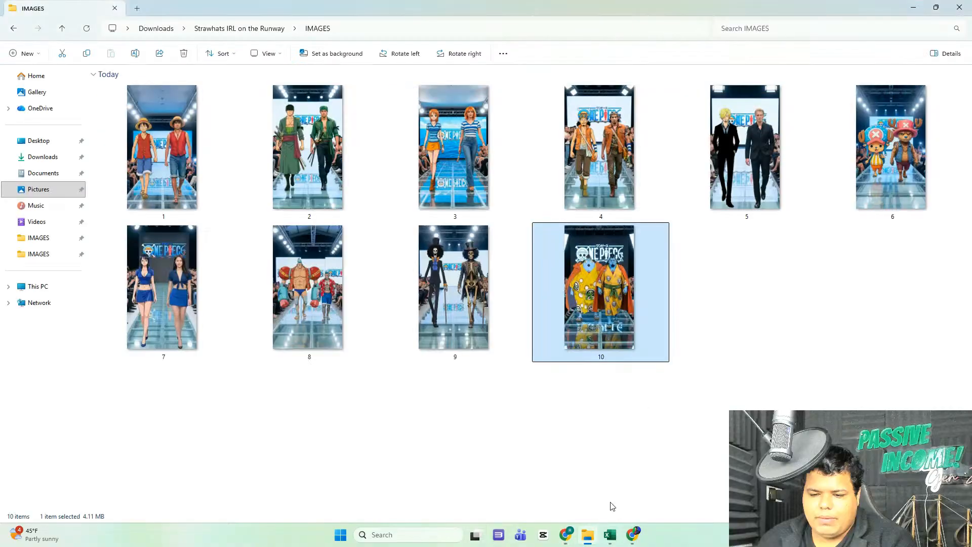
{"action": "left_click", "coordinate": [59, 27]}
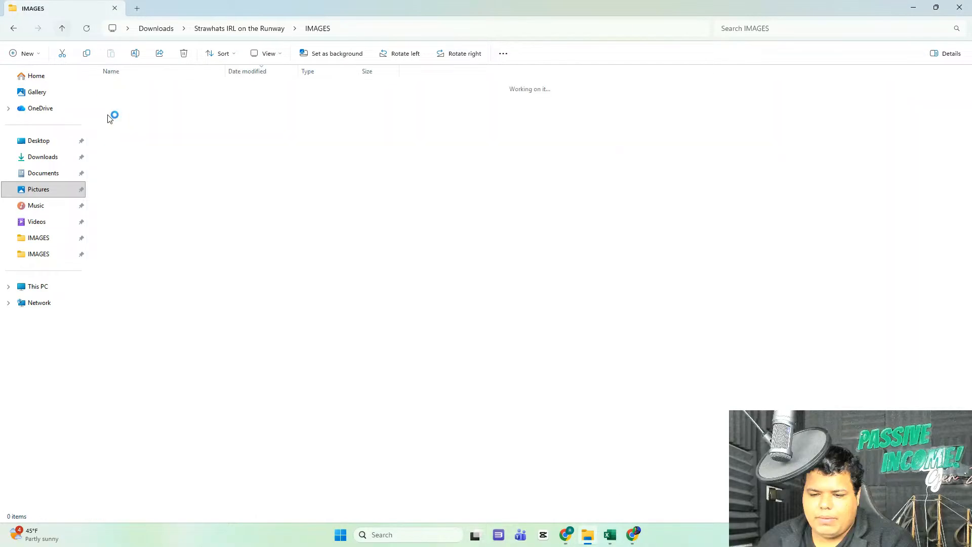
{"action": "double_click", "coordinate": [143, 104]}
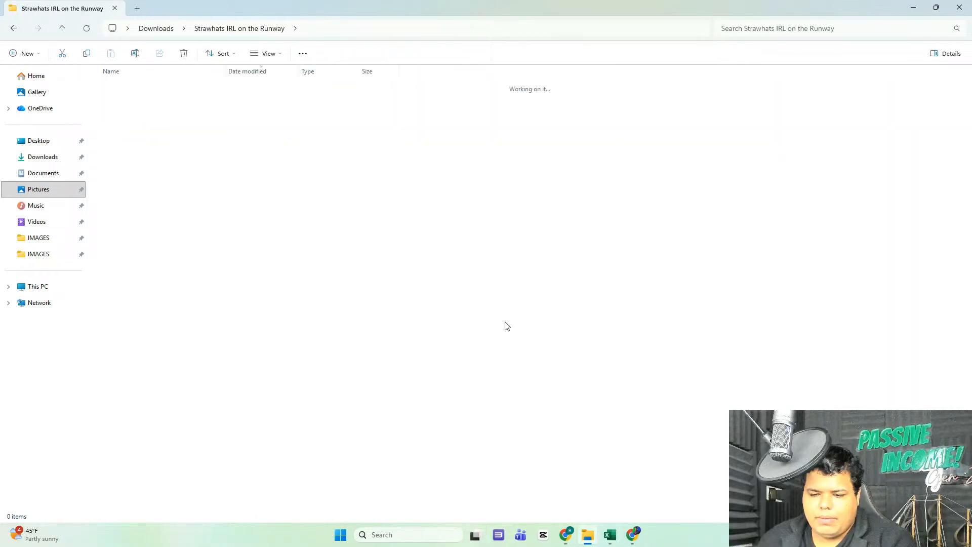
{"action": "right_click", "coordinate": [589, 540]}
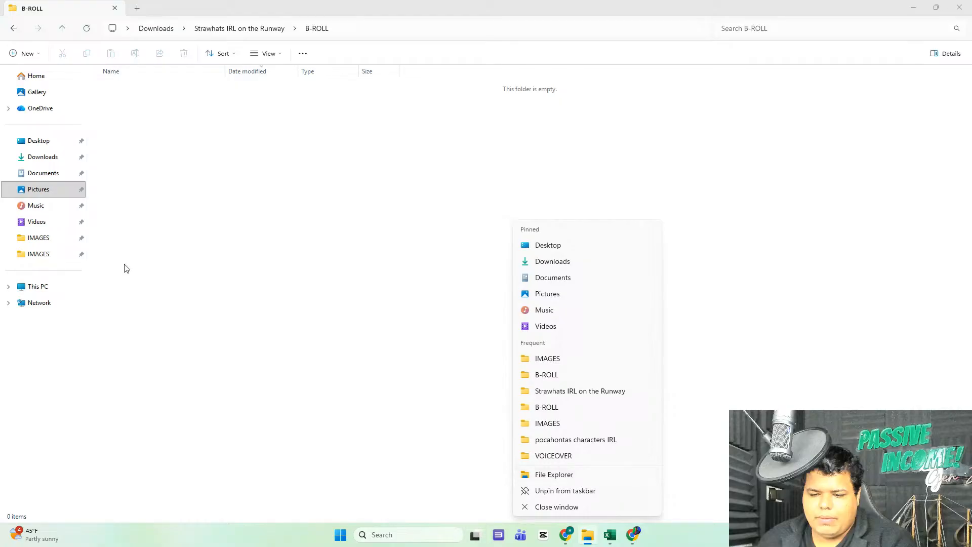
{"action": "left_click", "coordinate": [53, 159]}
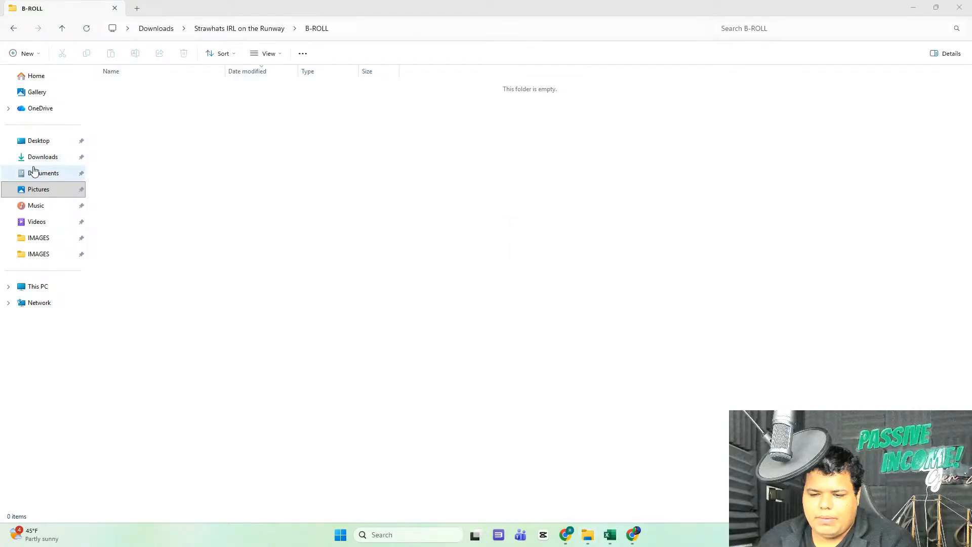
{"action": "left_click", "coordinate": [48, 158]}
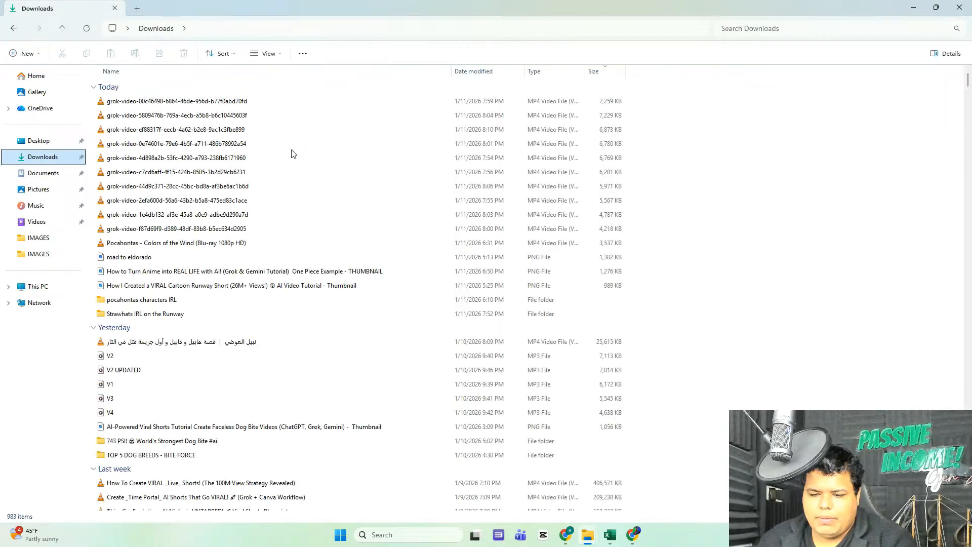
- Transfer the ten grok-video MP4 files from Downloads into the project's B-ROLL folder
{"action": "left_click", "coordinate": [231, 240]}
{"action": "left_click", "coordinate": [252, 222]}
{"action": "left_click", "coordinate": [256, 226]}
{"action": "left_click_drag", "start_coordinate": [641, 237], "coordinate": [211, 109]}
{"action": "right_click", "coordinate": [211, 108]}
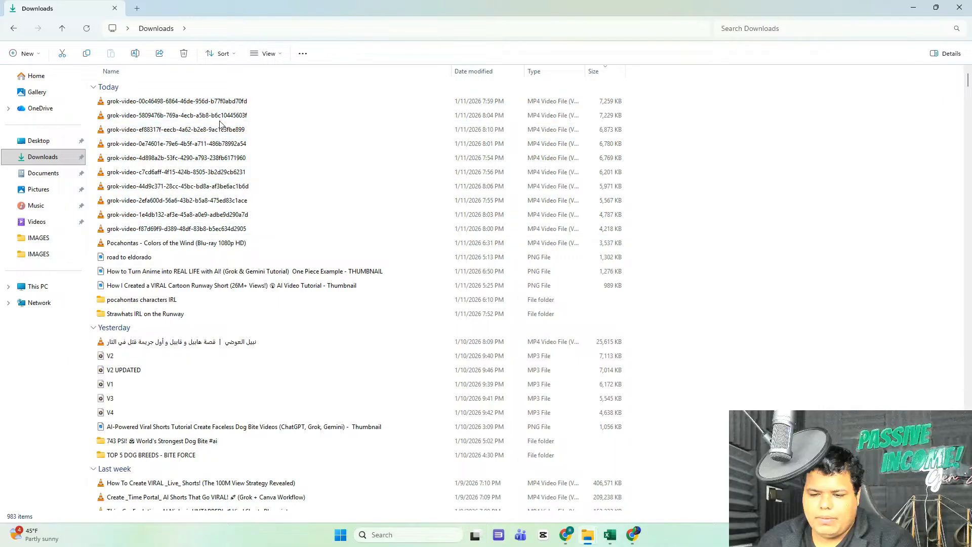
{"action": "left_click", "coordinate": [198, 244]}
{"action": "key", "text": "shift+F10"}
{"action": "left_click", "coordinate": [338, 257]}
{"action": "left_click_drag", "start_coordinate": [699, 235], "coordinate": [136, 99]}
{"action": "right_click", "coordinate": [136, 127]}
{"action": "key", "text": "Escape"}
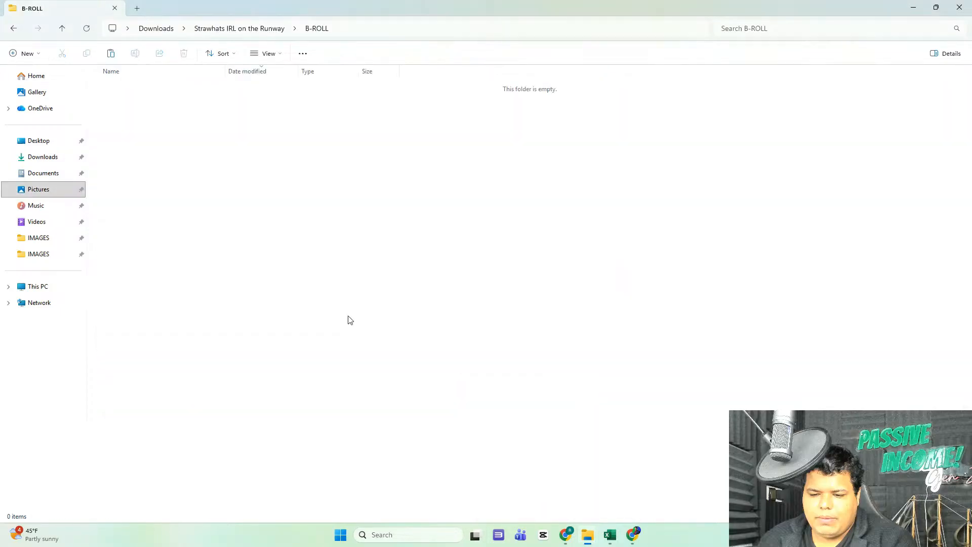
{"action": "right_click", "coordinate": [297, 216]}
{"action": "key", "text": "Escape"}
{"action": "key", "text": "ctrl+v"}
- Sort the B-ROLL videos by date modified, oldest first, and display them as large thumbnails
{"action": "left_click", "coordinate": [248, 72]}
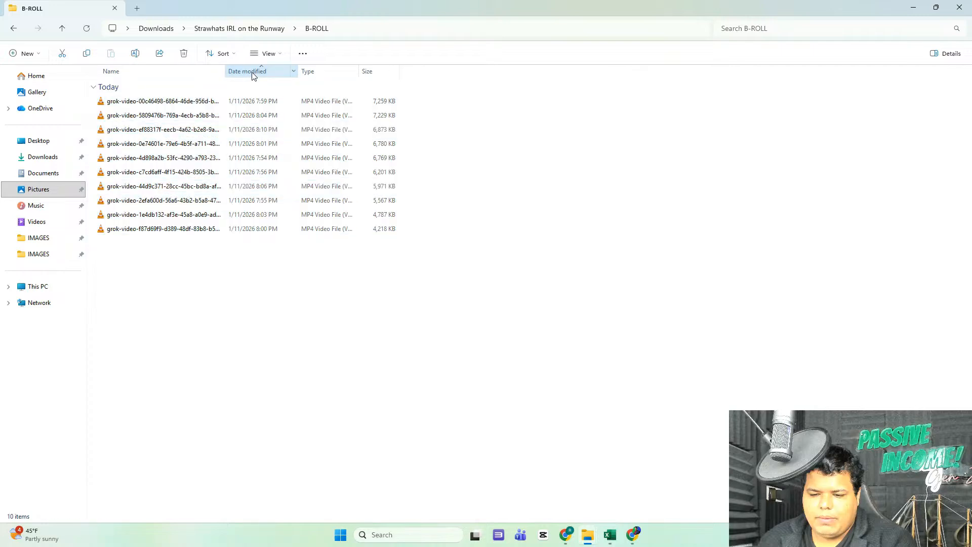
{"action": "right_click", "coordinate": [493, 149]}
{"action": "left_click", "coordinate": [670, 151]}
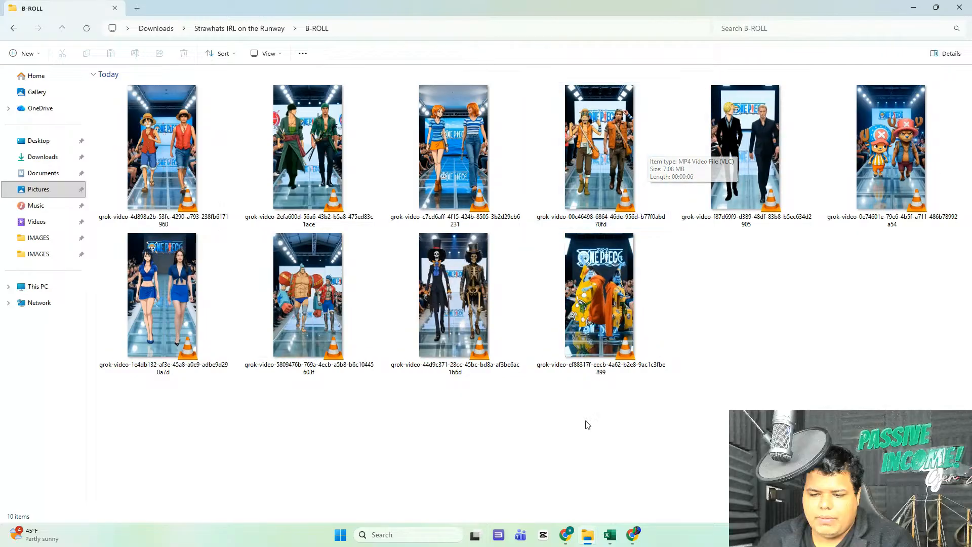
- Launch CapCut, clearing away the YouTube Studio live stream window and the environment testing dialog
{"action": "left_click", "coordinate": [544, 535]}
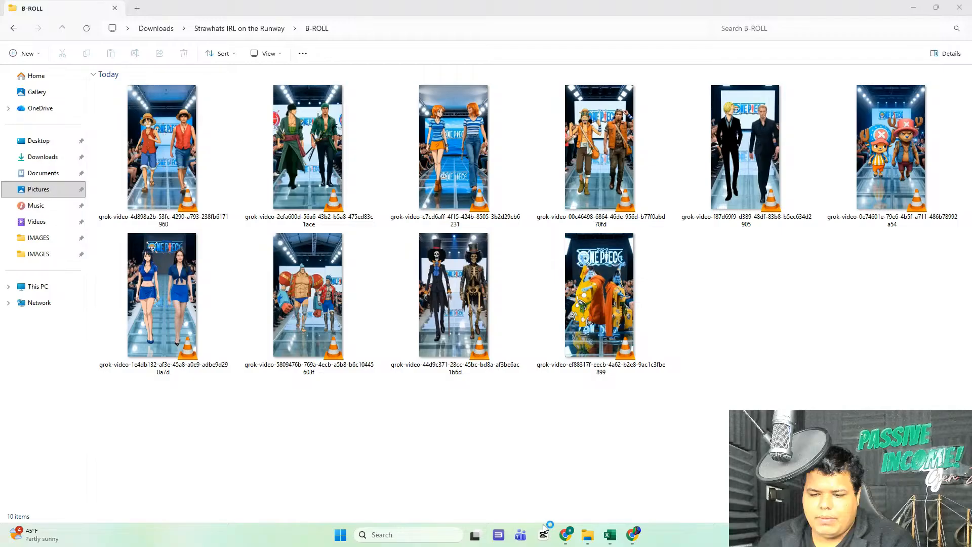
{"action": "left_click", "coordinate": [590, 492]}
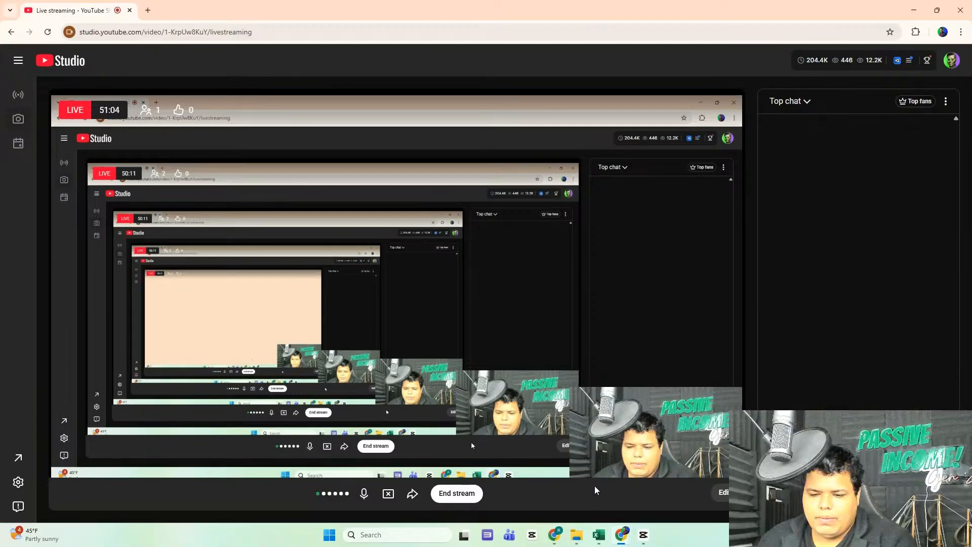
{"action": "double_click", "coordinate": [433, 5]}
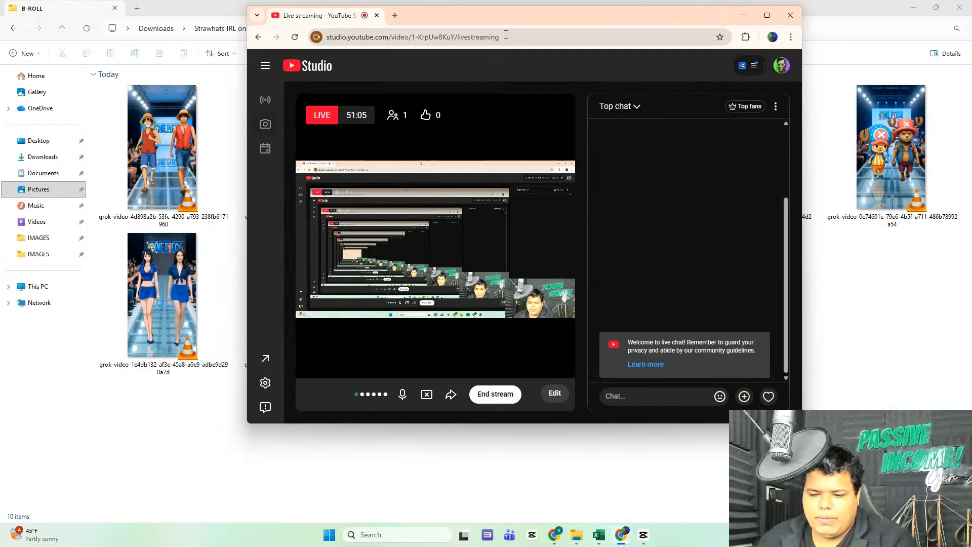
{"action": "double_click", "coordinate": [536, 19]}
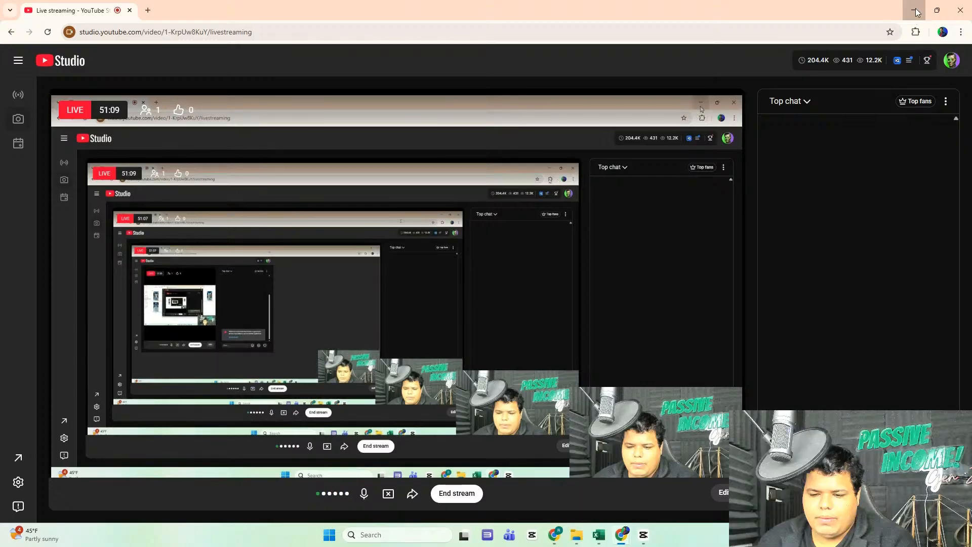
{"action": "left_click", "coordinate": [913, 14]}
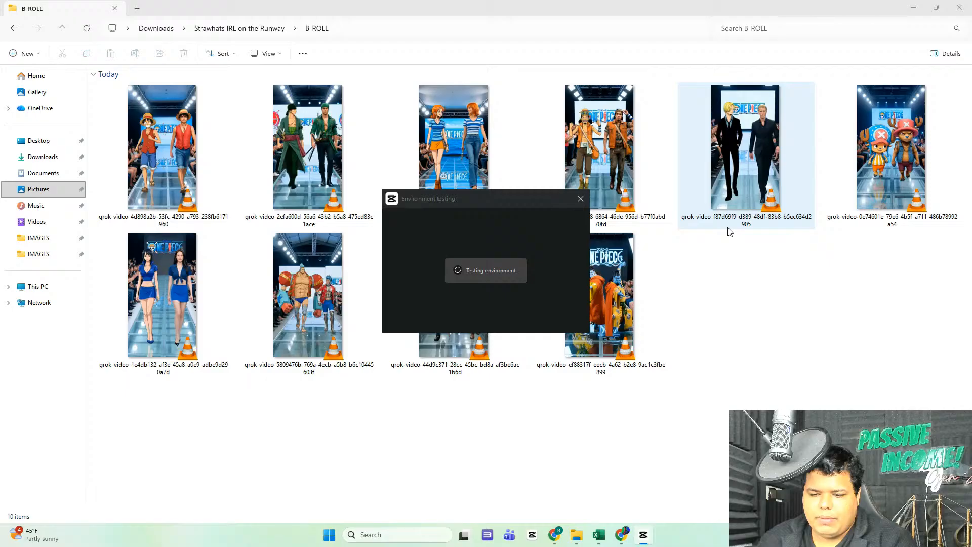
{"action": "left_click", "coordinate": [579, 201]}
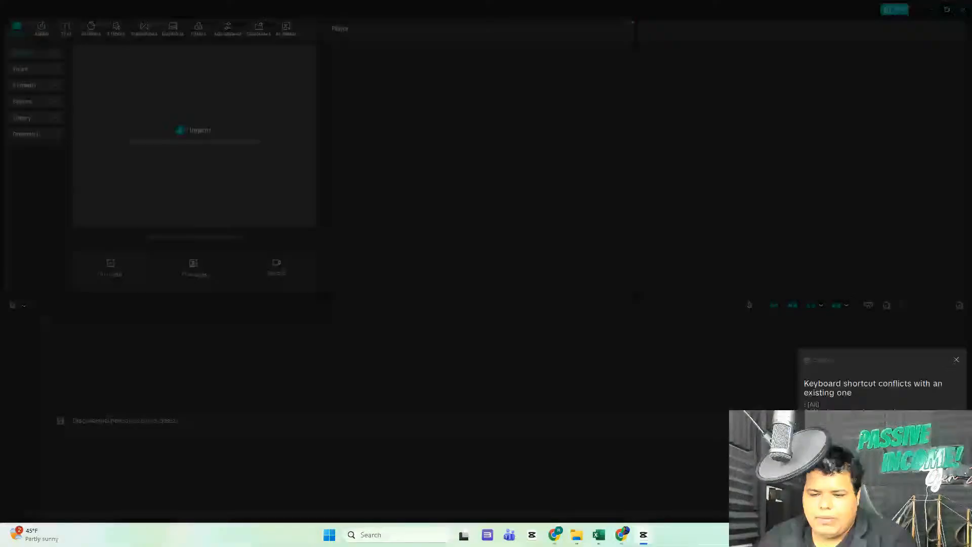
- Place the first six B-ROLL videos, Luffy through Chopper, at the start of the CapCut timeline
{"action": "mouse_move", "coordinate": [576, 535]}
{"action": "left_click", "coordinate": [677, 447]}
{"action": "left_click", "coordinate": [577, 478]}
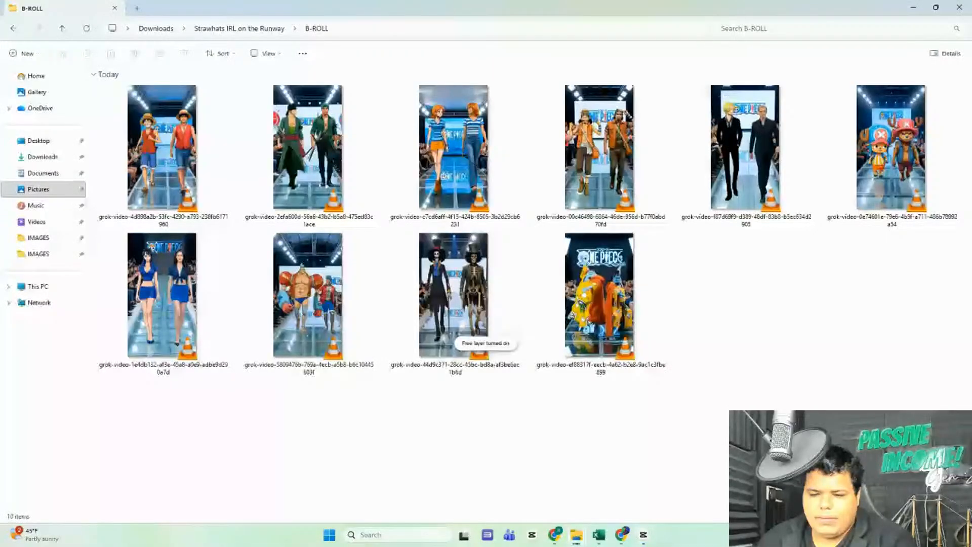
{"action": "key", "text": "ctrl+a"}
{"action": "left_click", "coordinate": [643, 535]}
{"action": "left_click_drag", "start_coordinate": [639, 537], "coordinate": [128, 434]}
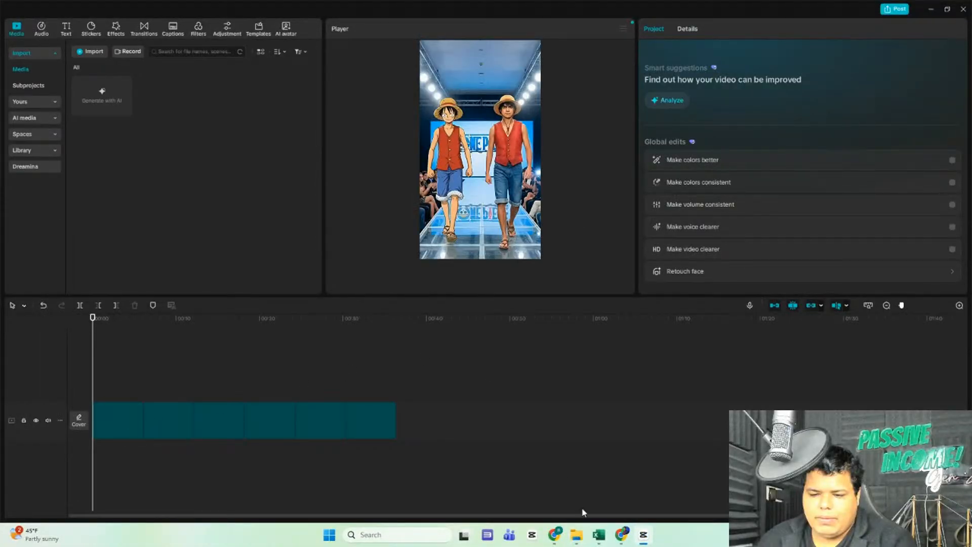
- Add the remaining four B-ROLL videos, Robin through Jinbei, to the timeline directly behind the first six clips
{"action": "left_click", "coordinate": [577, 534]}
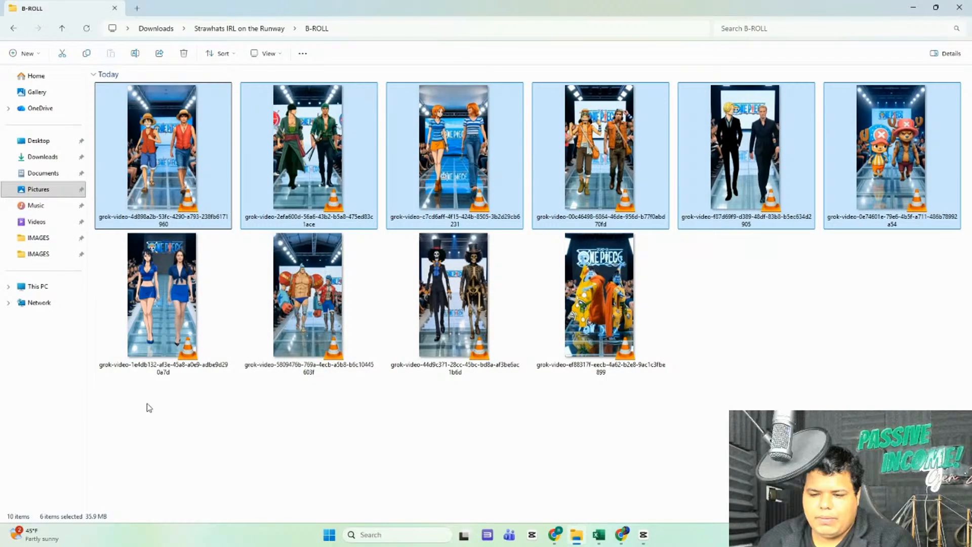
{"action": "left_click_drag", "start_coordinate": [147, 405], "coordinate": [641, 320]}
{"action": "left_click_drag", "start_coordinate": [106, 272], "coordinate": [584, 394]}
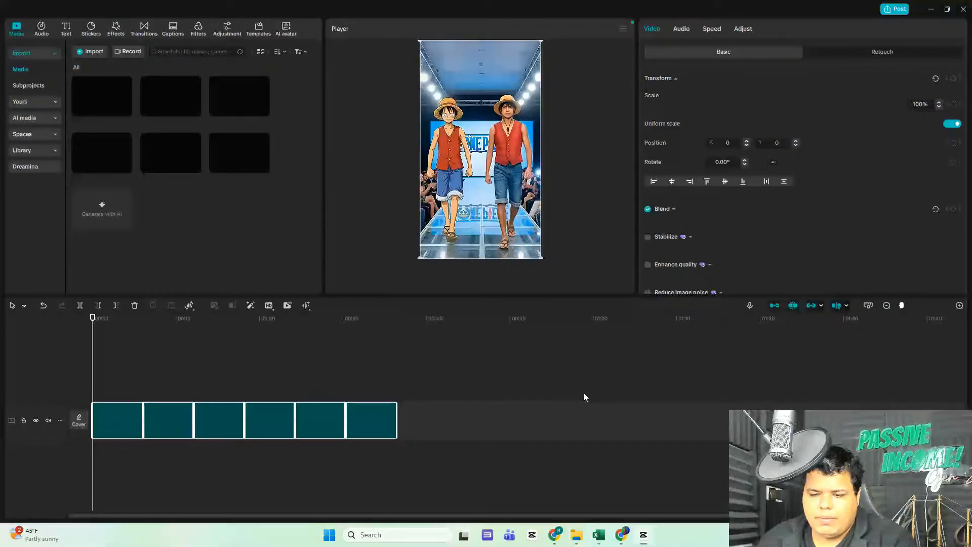
{"action": "left_click_drag", "start_coordinate": [584, 393], "coordinate": [384, 432]}
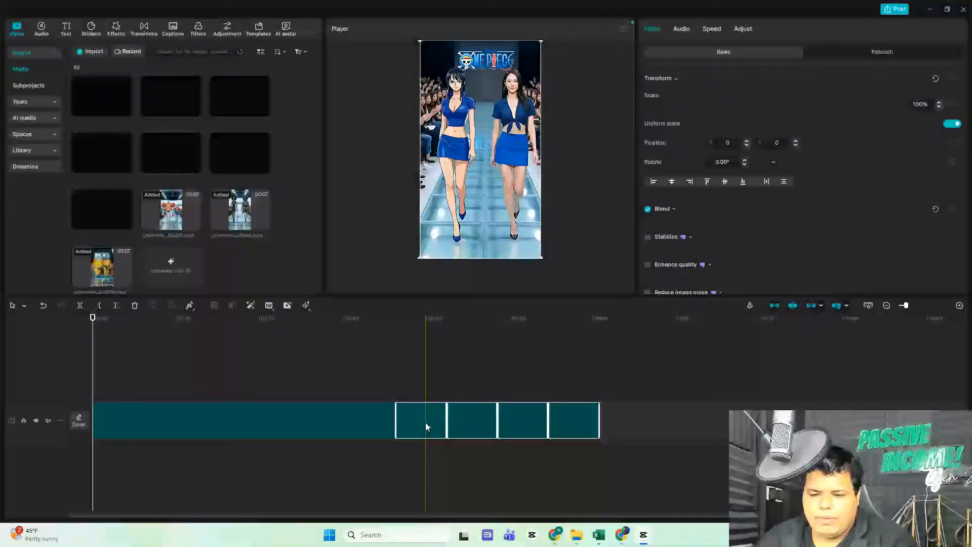
- Extract the audio from all ten timeline clips and delete the extracted audio track
{"action": "right_click", "coordinate": [120, 421]}
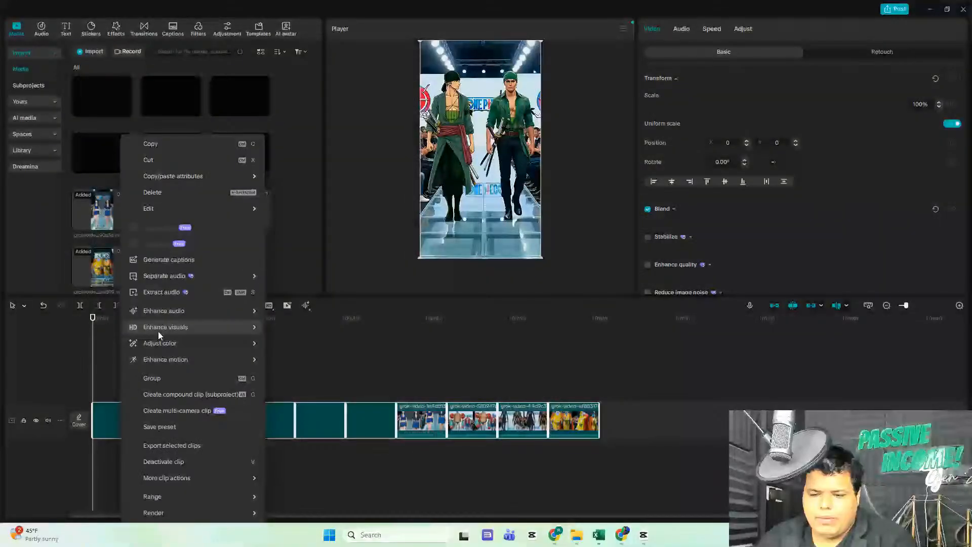
{"action": "left_click", "coordinate": [162, 292]}
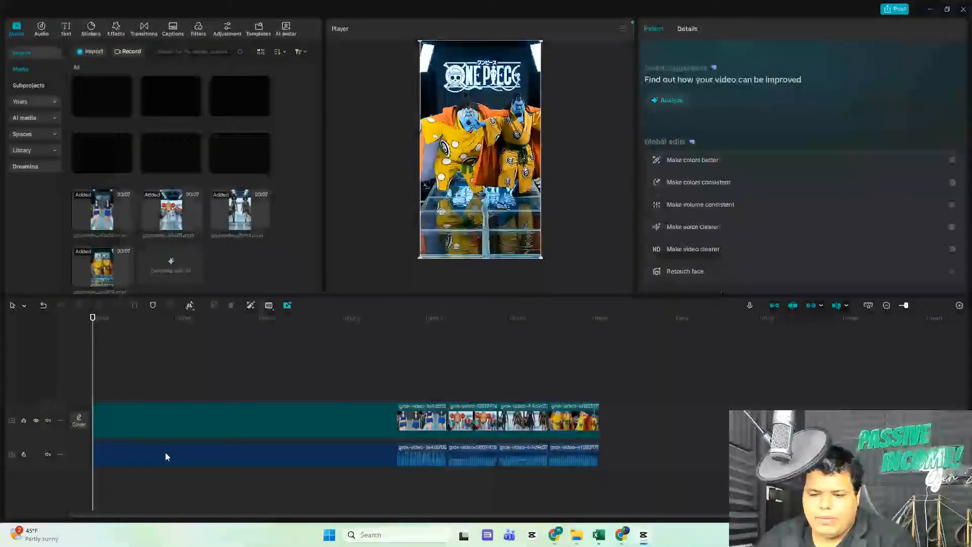
{"action": "key", "text": "Delete"}
- Set the scale of all ten timeline clips to 104%
{"action": "left_click", "coordinate": [192, 425]}
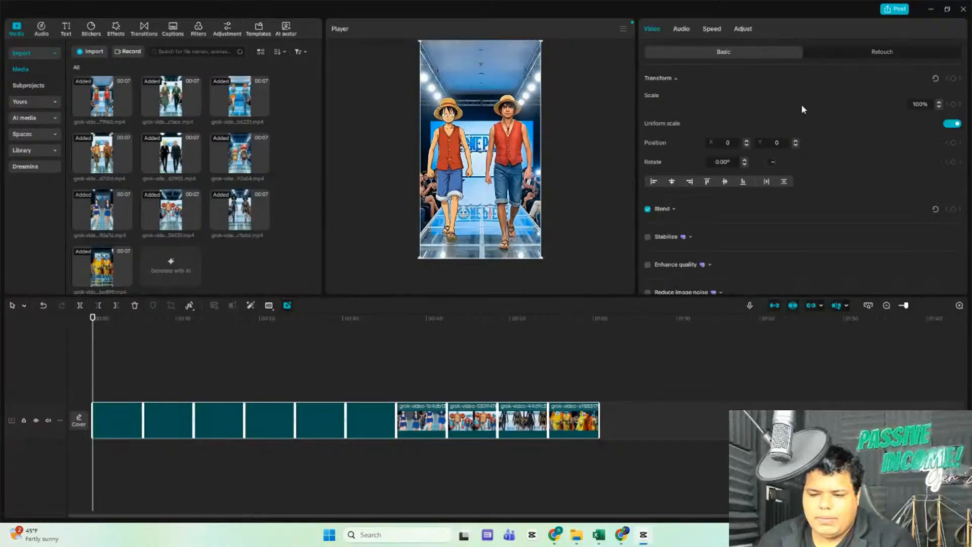
{"action": "left_click", "coordinate": [921, 107]}
{"action": "type", "text": "104"}
{"action": "key", "text": "Return"}
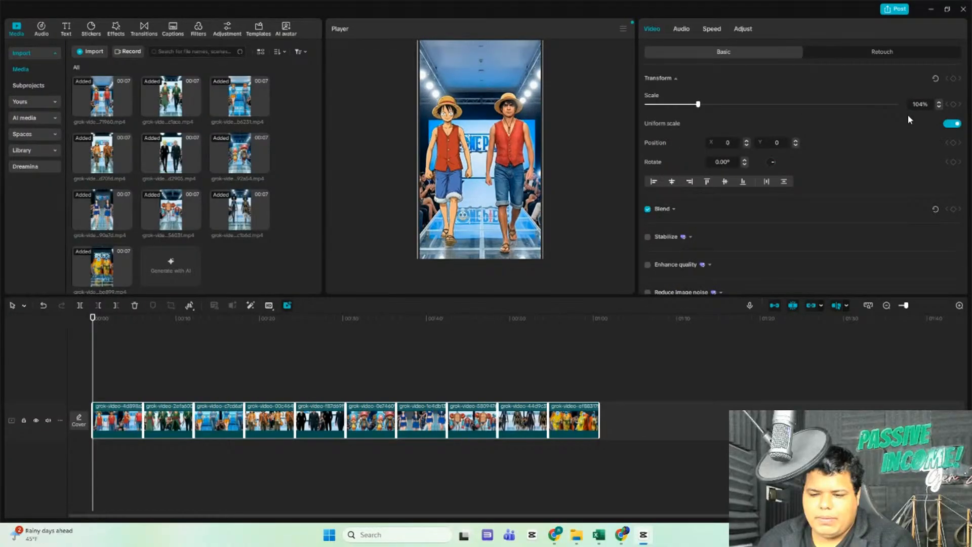
- Enable auto adjust at intensity 80 and color correction at intensity 30 for all ten clips
{"action": "left_click", "coordinate": [743, 30]}
{"action": "left_click", "coordinate": [649, 80]}
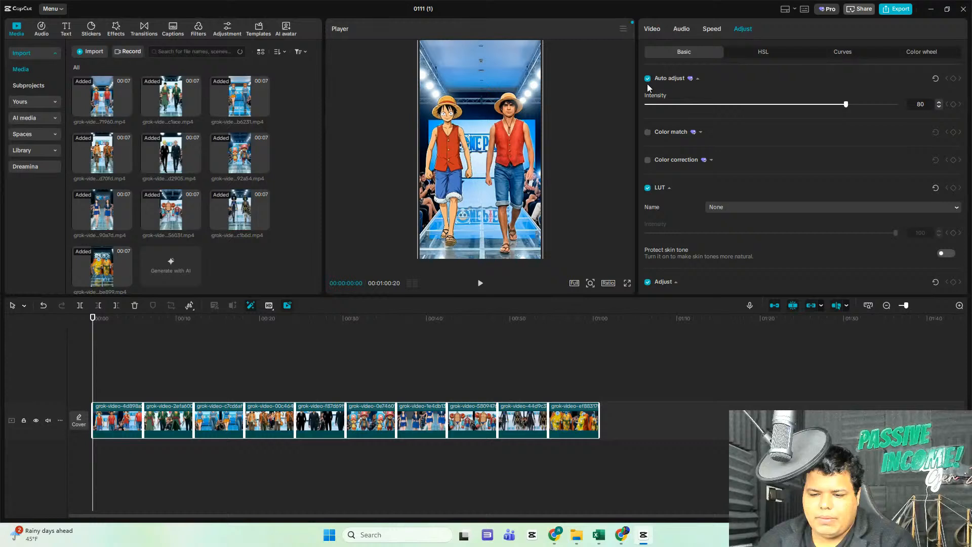
{"action": "left_click", "coordinate": [648, 160]}
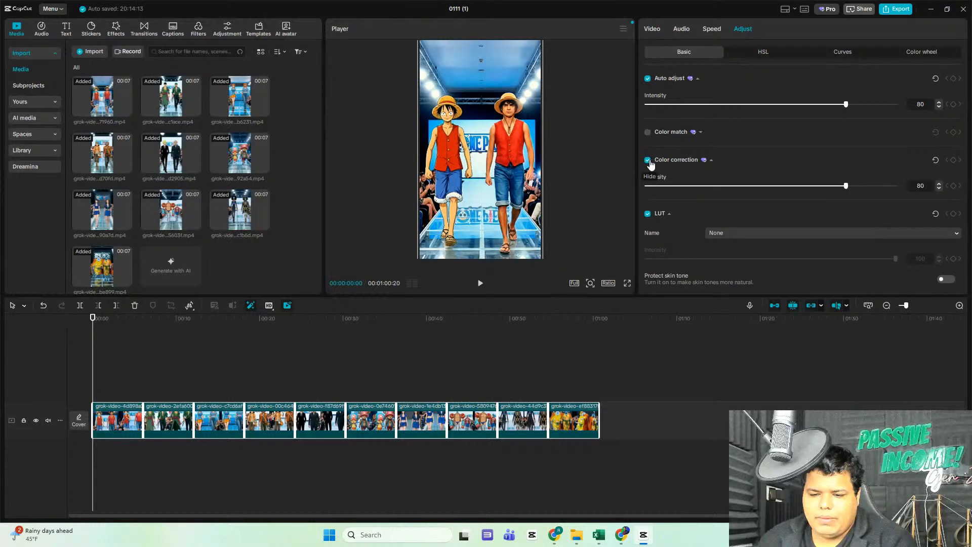
{"action": "left_click", "coordinate": [743, 185]}
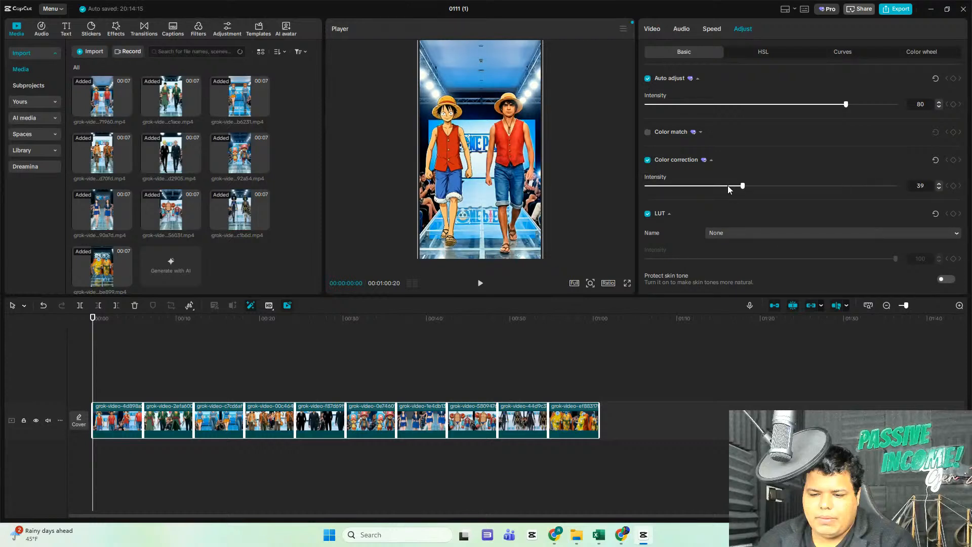
{"action": "scroll", "coordinate": [743, 190], "scroll_direction": "down", "scroll_amount": 5}
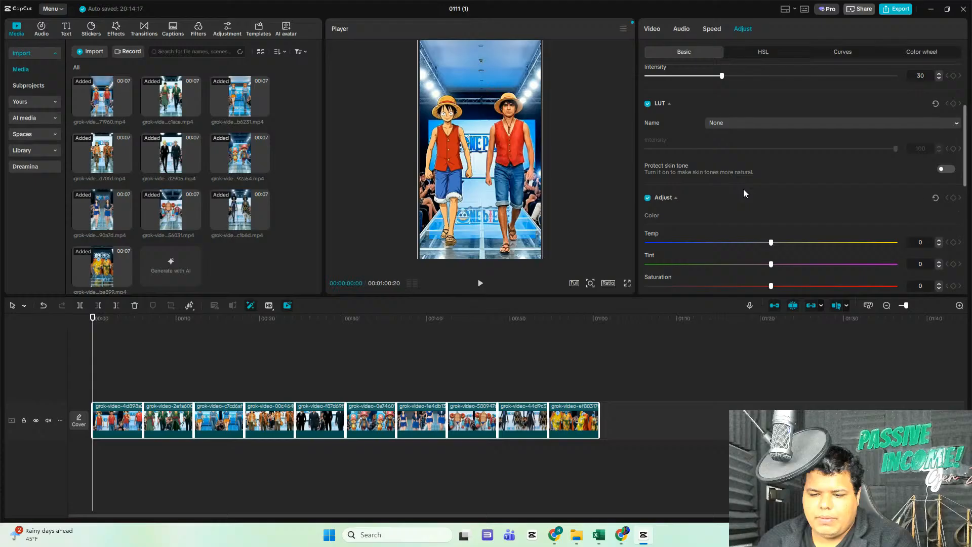
{"action": "scroll", "coordinate": [750, 188], "scroll_direction": "down", "scroll_amount": 5}
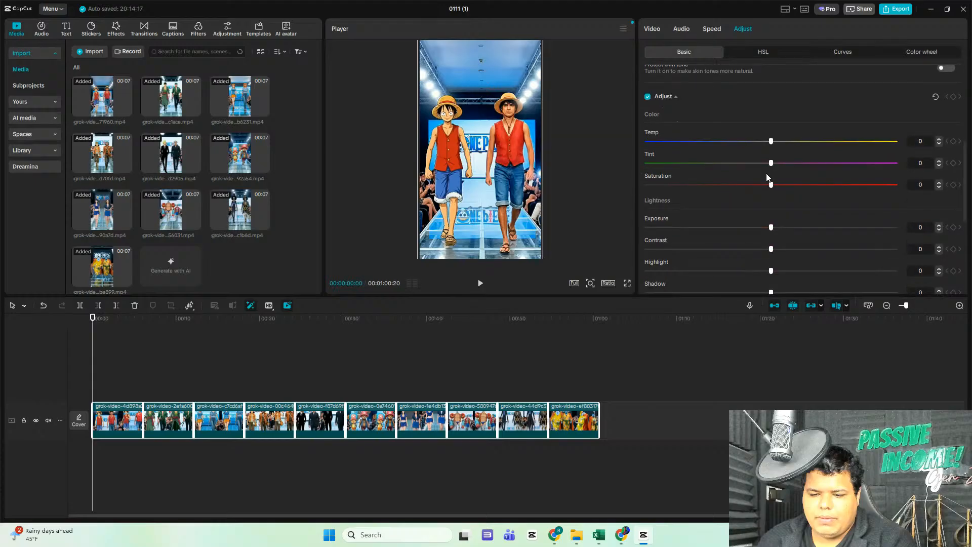
{"action": "scroll", "coordinate": [768, 178], "scroll_direction": "down", "scroll_amount": 1}
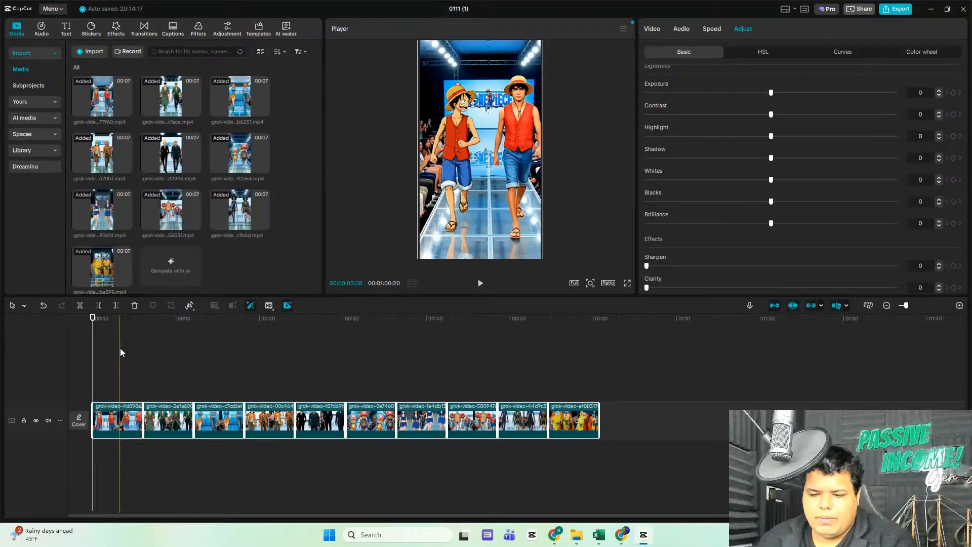
- Set the playback speed of all ten clips to 1.50x
{"action": "left_click", "coordinate": [664, 32]}
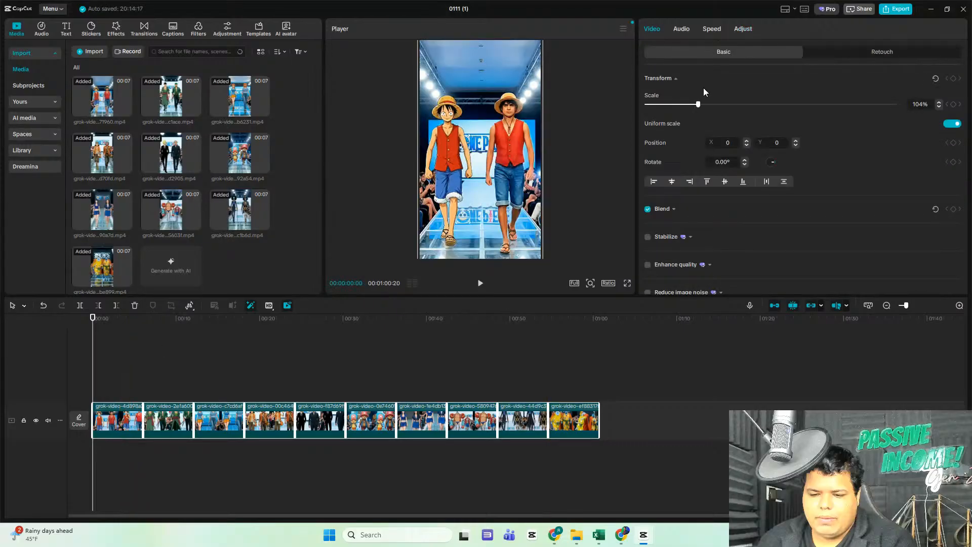
{"action": "left_click", "coordinate": [712, 30]}
{"action": "left_click", "coordinate": [940, 93]}
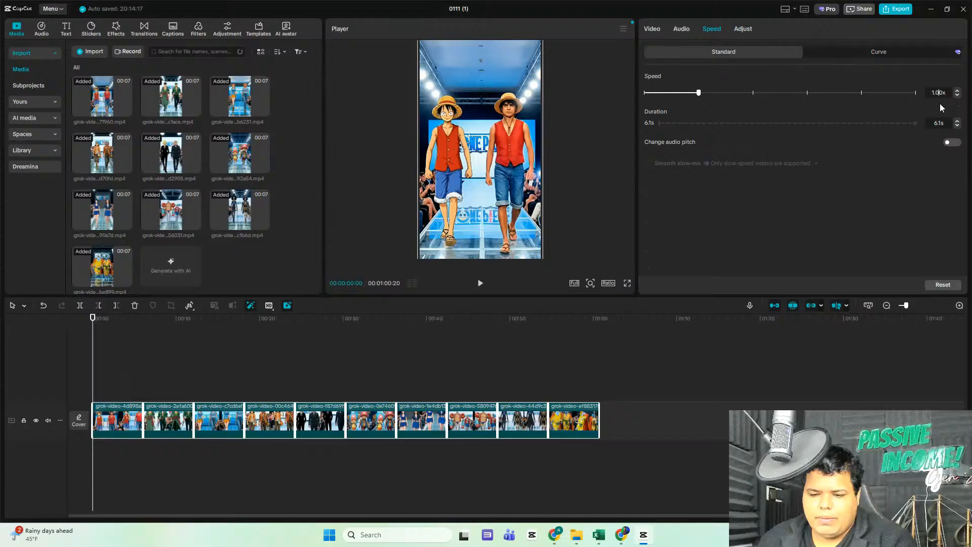
{"action": "key", "text": "BackSpace"}
{"action": "type", "text": "5"}
{"action": "key", "text": "Return"}
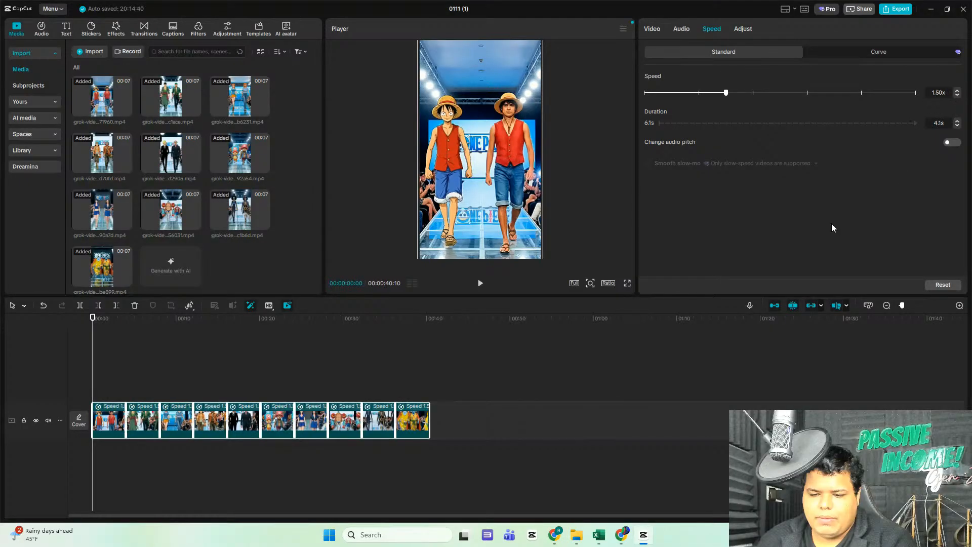
- Reduce the playback speed of all ten clips to 1.05x
{"action": "left_click", "coordinate": [943, 93]}
{"action": "key", "text": "BackSpace"}
{"action": "key", "text": "Return"}
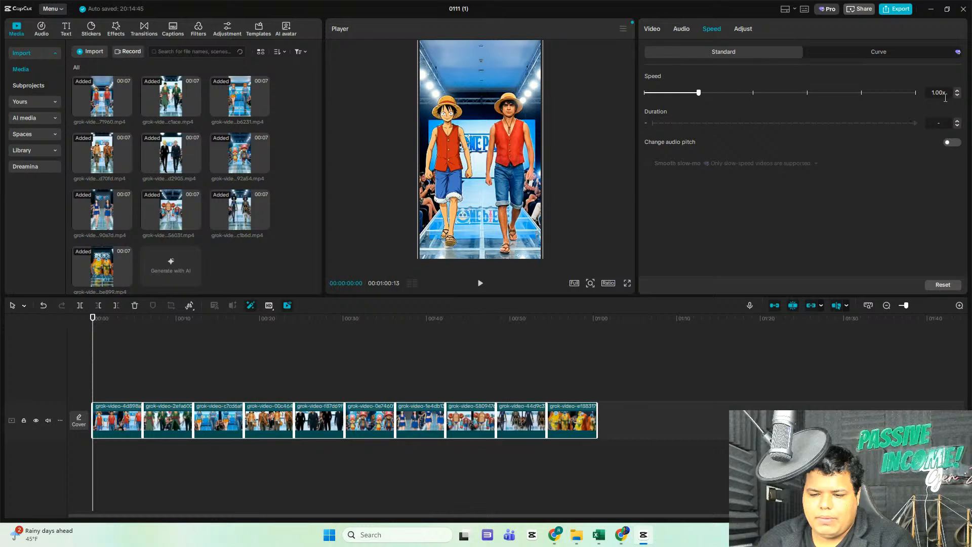
{"action": "left_click", "coordinate": [942, 94]}
{"action": "left_click_drag", "start_coordinate": [699, 93], "coordinate": [702, 94]}
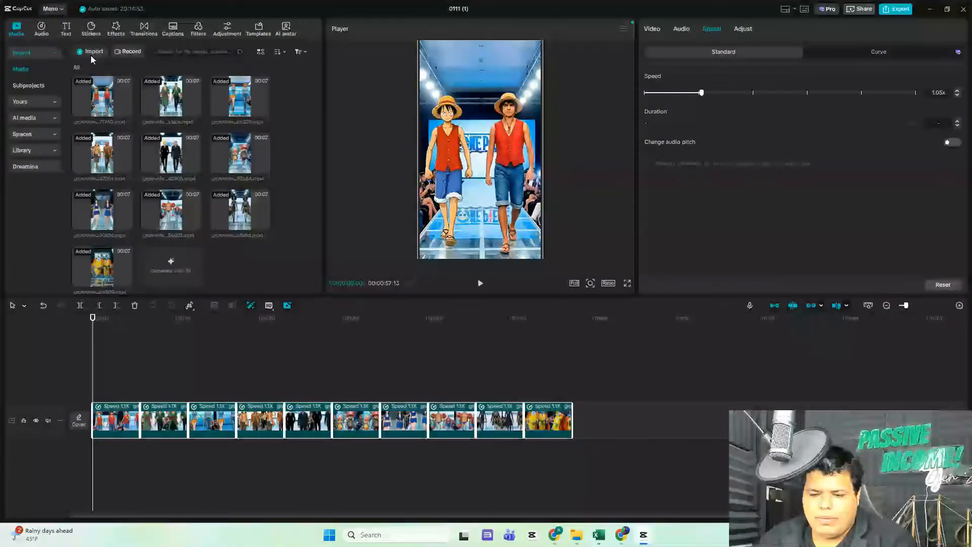
- Start a media import and search the Desktop for "ONE PIECE"
{"action": "left_click", "coordinate": [91, 51]}
{"action": "left_click", "coordinate": [901, 29]}
{"action": "type", "text": "one piece"}
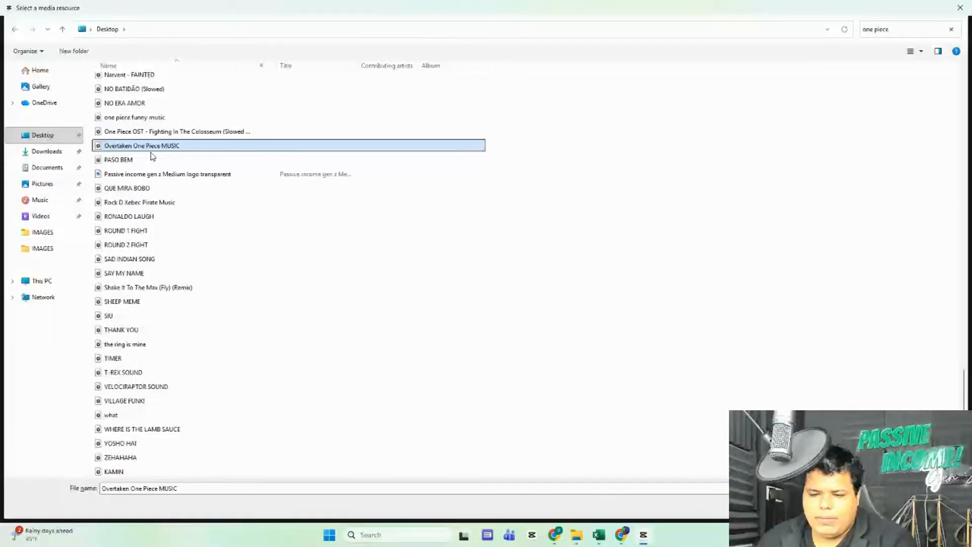
{"action": "key", "text": "o"}
{"action": "key", "text": "o"}
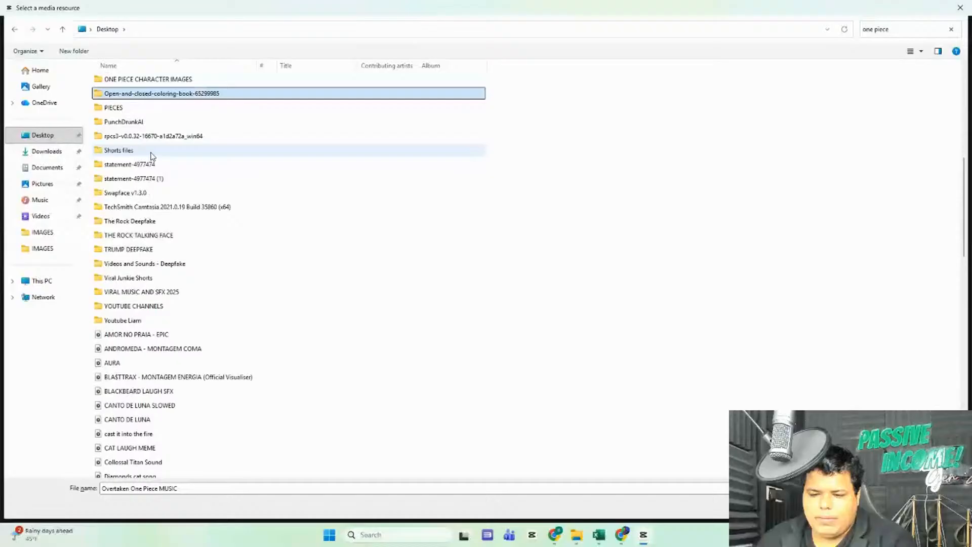
{"action": "key", "text": "o"}
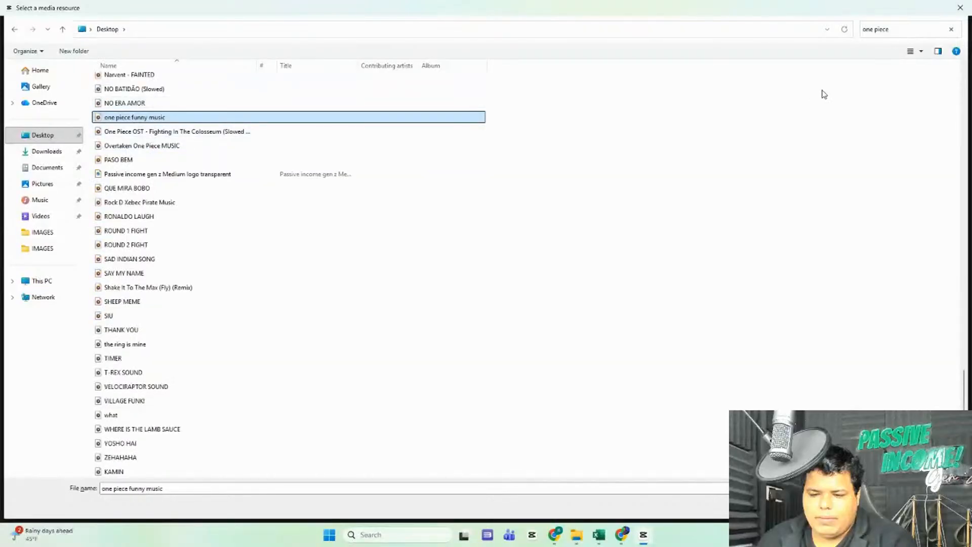
{"action": "left_click", "coordinate": [887, 31]}
{"action": "type", "text": "ONE PIECE"}
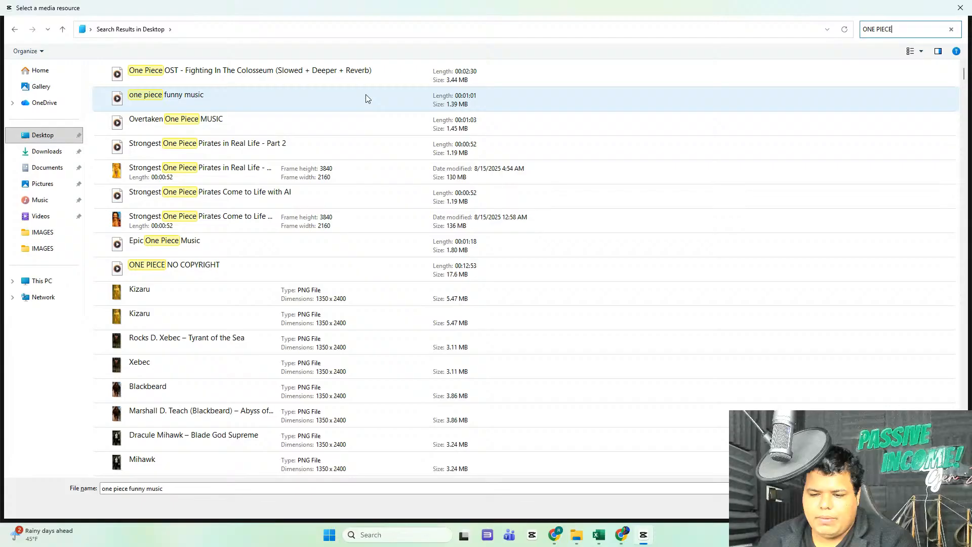
- Import the audio files "One piece reveal sfx" and "One piece Music" from the search results
{"action": "scroll", "coordinate": [366, 96], "scroll_direction": "down", "scroll_amount": 10}
{"action": "scroll", "coordinate": [356, 248], "scroll_direction": "down", "scroll_amount": 2}
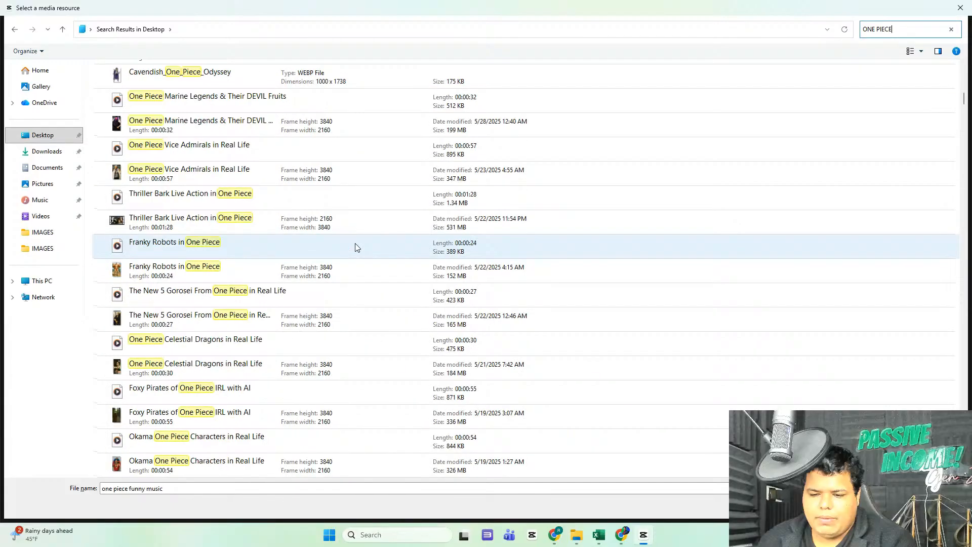
{"action": "scroll", "coordinate": [308, 198], "scroll_direction": "down", "scroll_amount": 5}
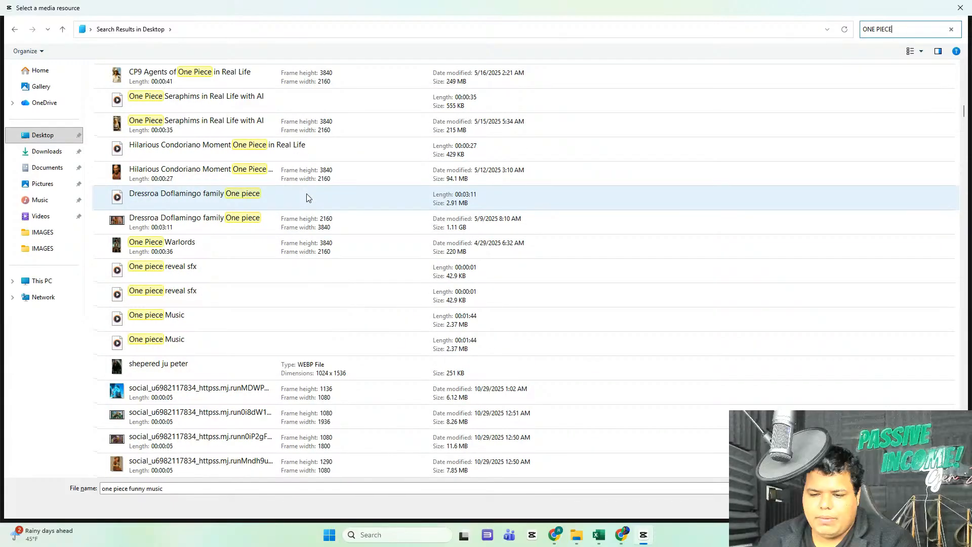
{"action": "left_click", "coordinate": [195, 346]}
{"action": "left_click", "coordinate": [214, 303], "text": "ctrl"}
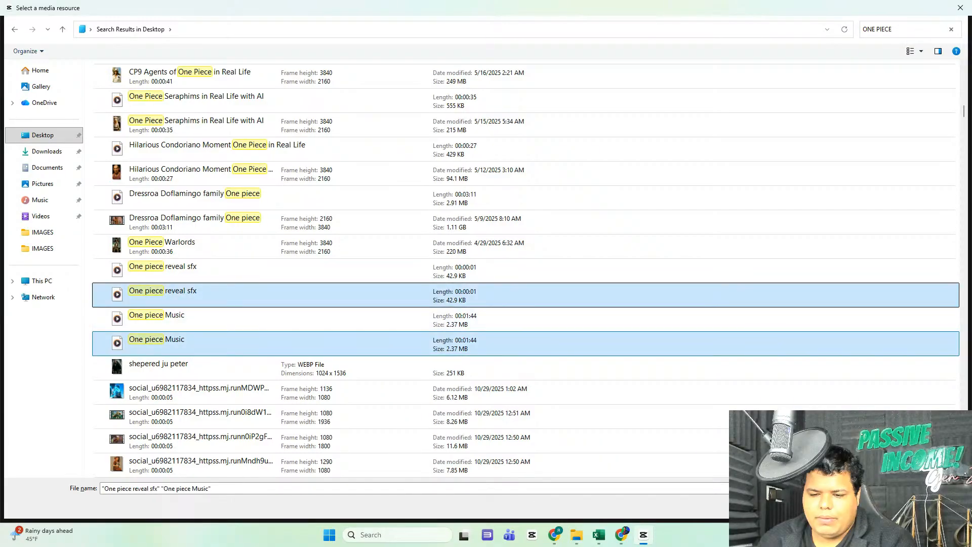
{"action": "key", "text": "Return"}
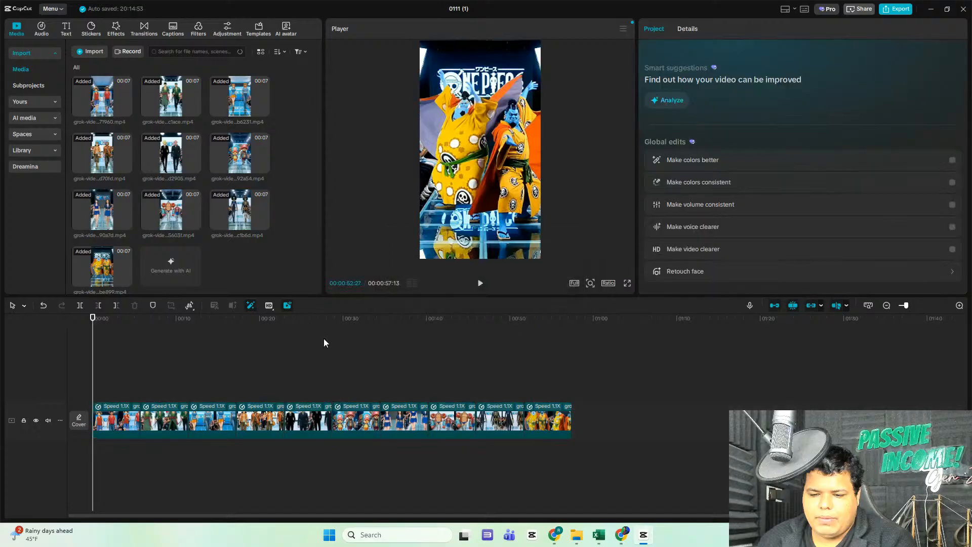
- Place One piece Music at the start of the timeline below the clips and cut off everything past the last clip's end
{"action": "left_click_drag", "start_coordinate": [240, 211], "coordinate": [97, 453]}
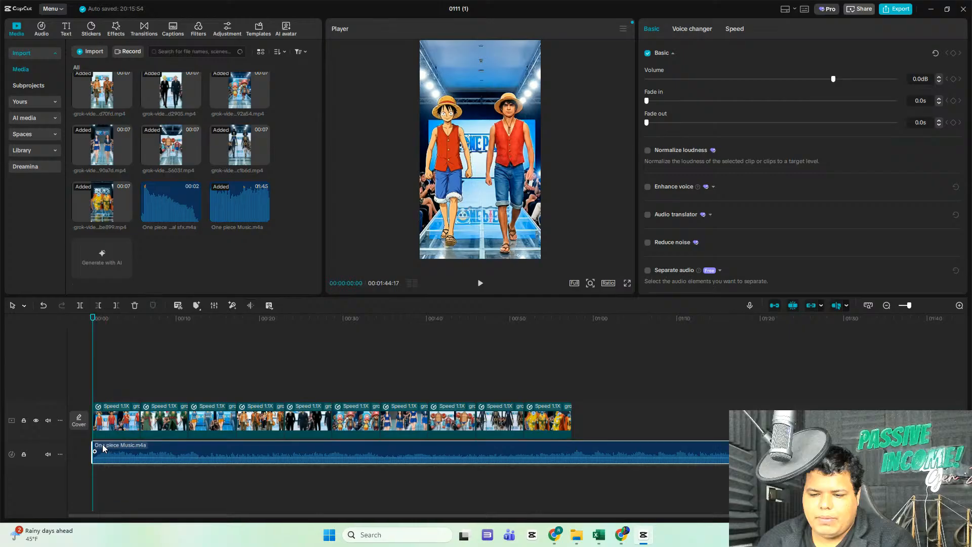
{"action": "left_click", "coordinate": [575, 429]}
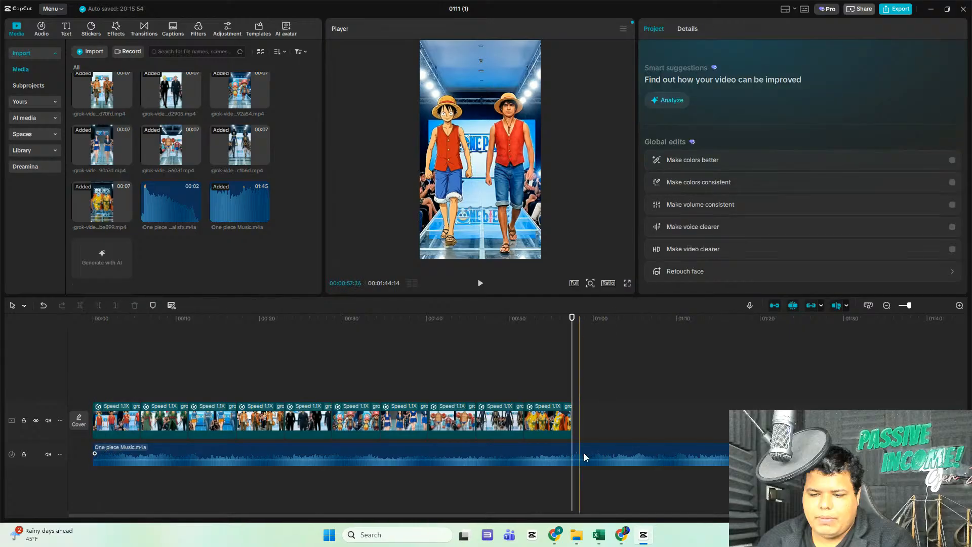
{"action": "left_click", "coordinate": [584, 453]}
{"action": "left_click", "coordinate": [116, 306]}
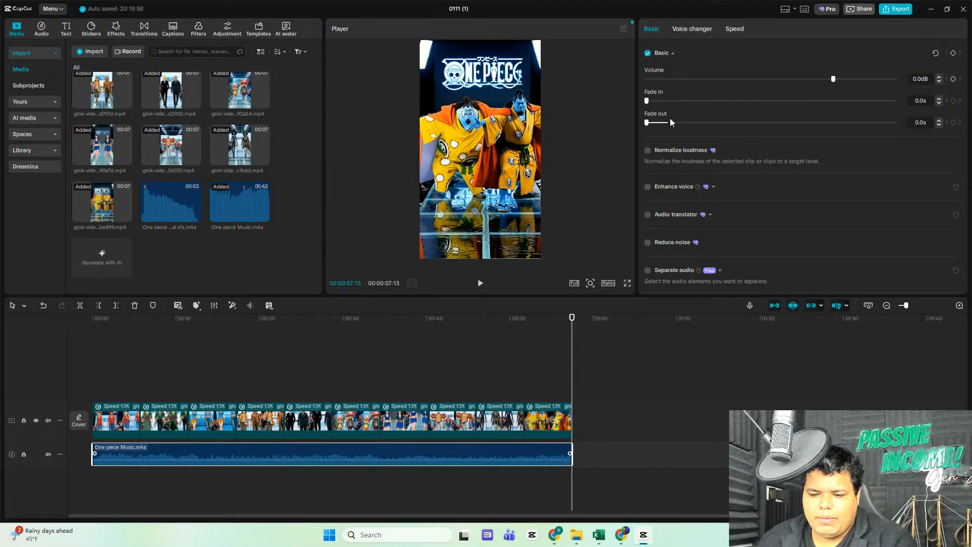
{"action": "left_click", "coordinate": [268, 344]}
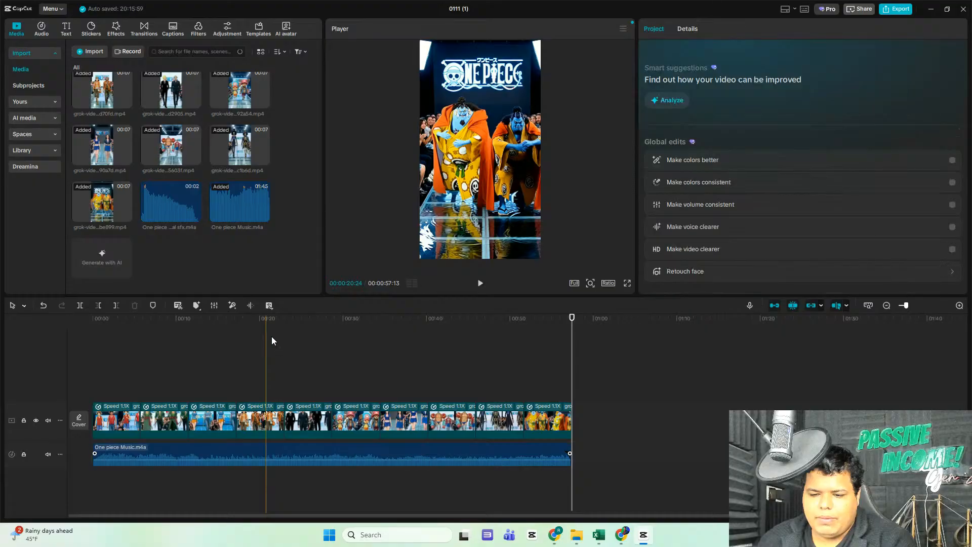
- Place One piece reveal sfx below the music at the start of the timeline and lower its volume to -8.0 dB
{"action": "left_click", "coordinate": [268, 322]}
{"action": "left_click_drag", "start_coordinate": [171, 202], "coordinate": [86, 486]}
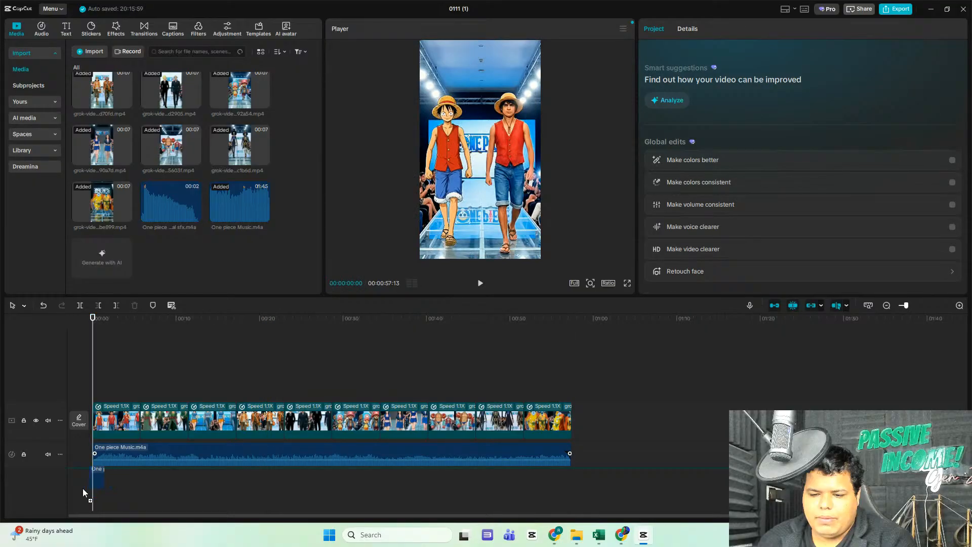
{"action": "left_click", "coordinate": [812, 80]}
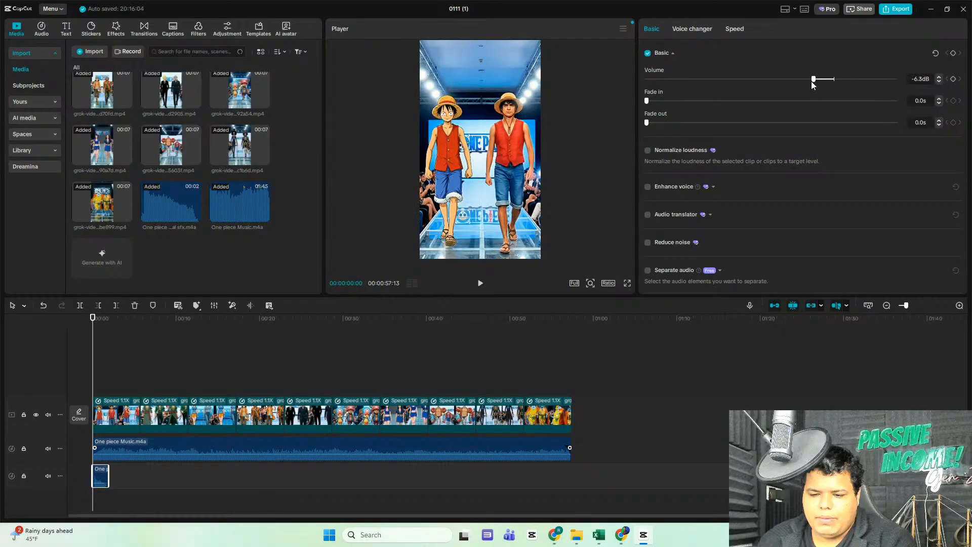
- Trim a sliver off the start of the reveal sound effect, keeping it at the beginning of the timeline
{"action": "left_click", "coordinate": [960, 305]}
{"action": "left_click", "coordinate": [959, 306]}
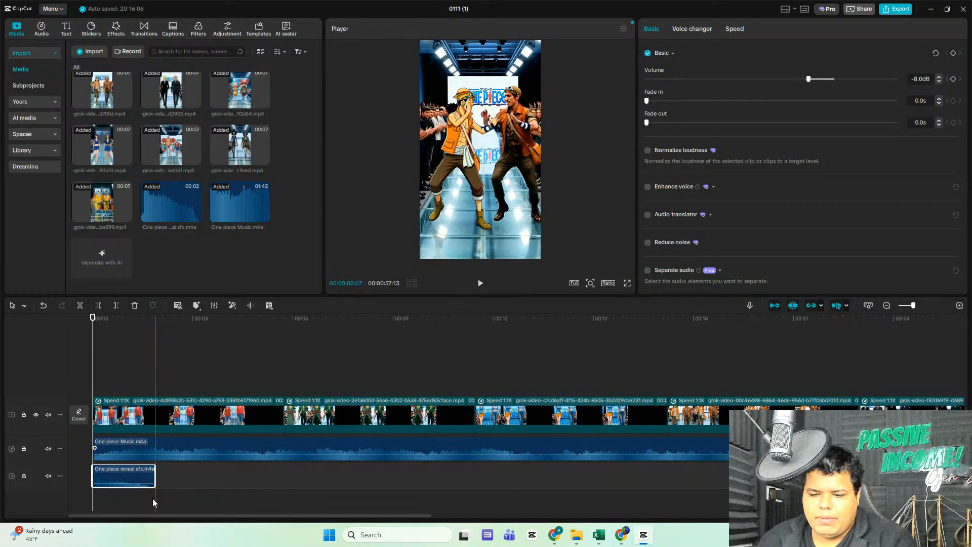
{"action": "left_click_drag", "start_coordinate": [93, 466], "coordinate": [103, 472]}
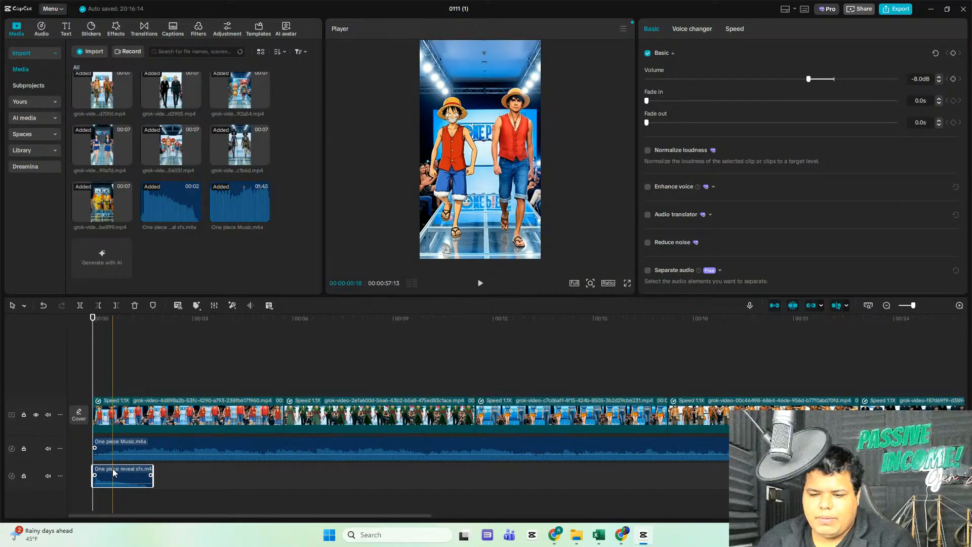
- Copy the reveal sound effect to the start of the second, third and fourth clips, Zoro, Nami and Usopp
{"action": "key", "text": "ctrl+c"}
{"action": "key", "text": "ctrl+v"}
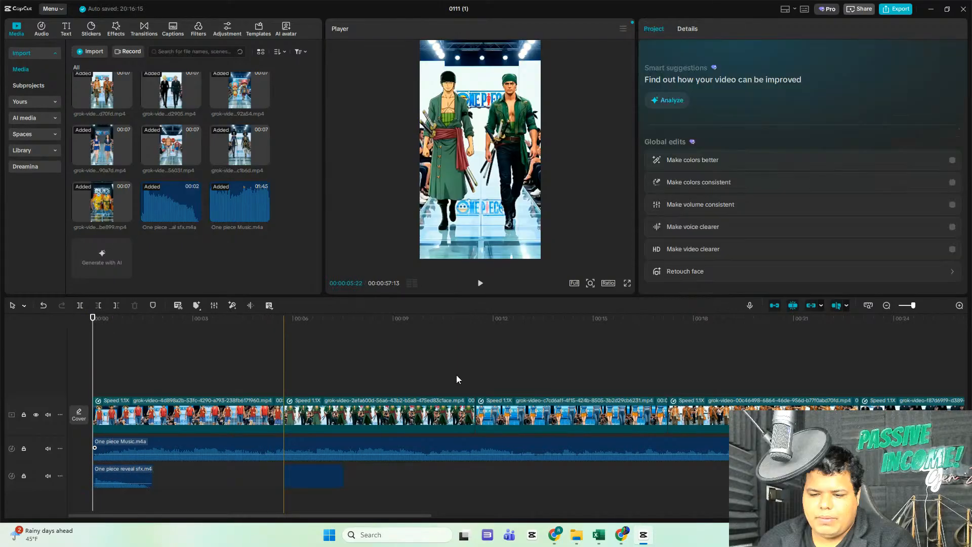
{"action": "key", "text": "ctrl+v"}
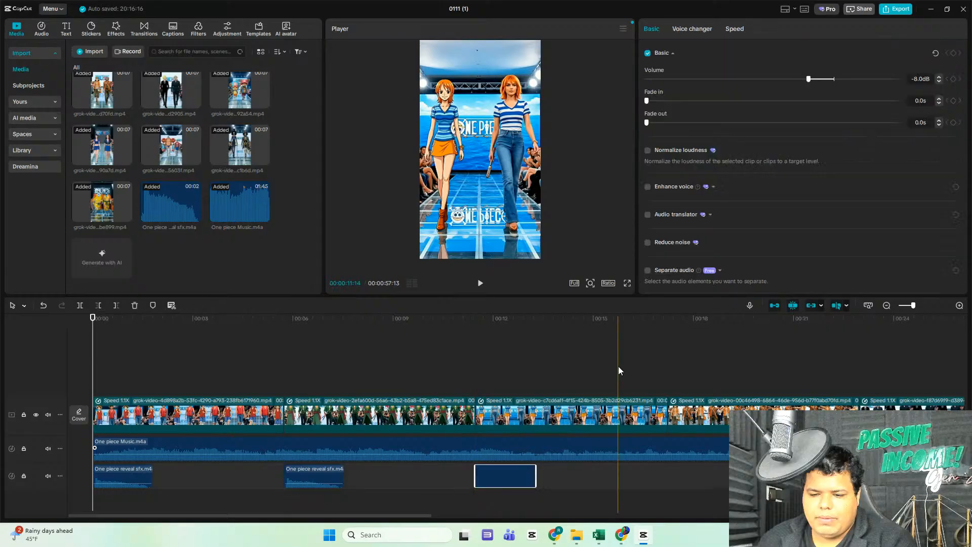
{"action": "left_click", "coordinate": [668, 365]}
{"action": "key", "text": "ctrl+v"}
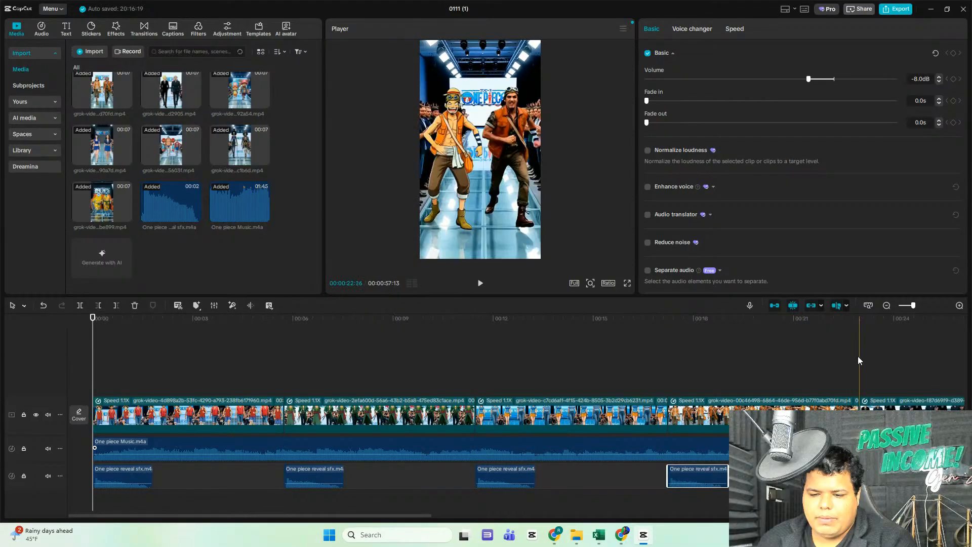
- Copy the reveal sound effect to the start of the fifth through ninth clips
{"action": "left_click", "coordinate": [887, 306]}
{"action": "left_click", "coordinate": [572, 352]}
{"action": "key", "text": "ctrl+v"}
{"action": "left_click", "coordinate": [669, 350]}
{"action": "key", "text": "ctrl+v"}
{"action": "left_click", "coordinate": [759, 350]}
{"action": "left_click", "coordinate": [764, 345]}
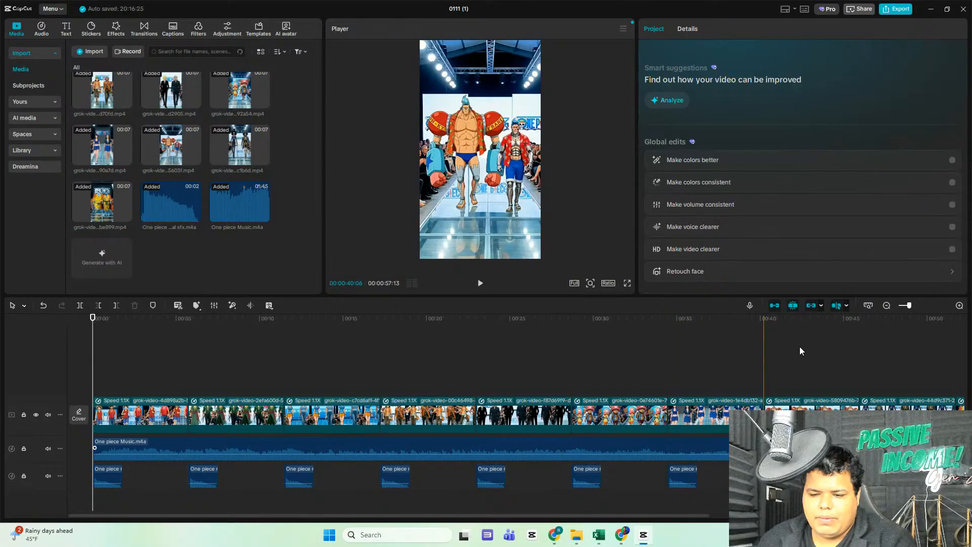
{"action": "left_click", "coordinate": [858, 352]}
{"action": "key", "text": "ctrl+v"}
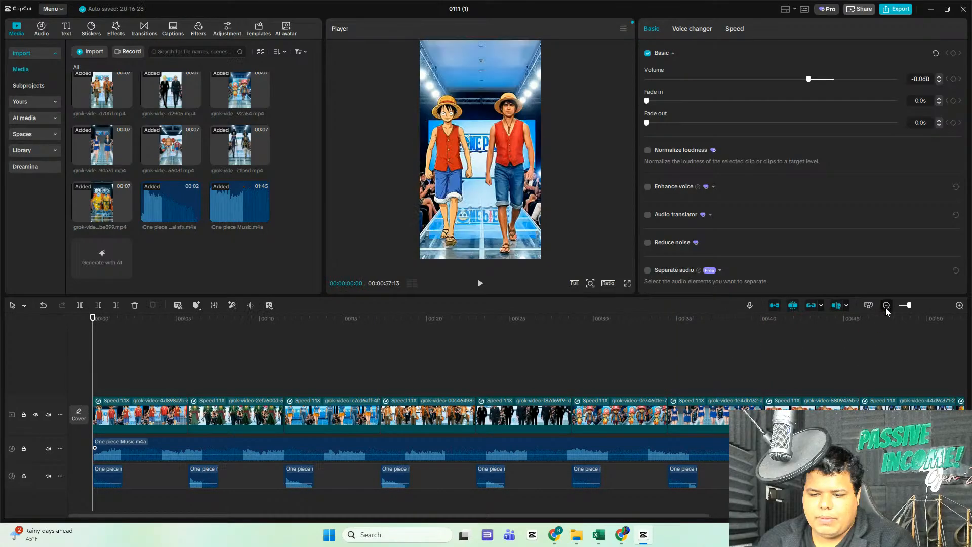
- Copy the reveal sound effect to the start of the tenth clip and mute the One piece Music track
{"action": "left_click", "coordinate": [887, 306]}
{"action": "left_click", "coordinate": [528, 350]}
{"action": "key", "text": "ctrl+v"}
{"action": "key", "text": "Home"}
{"action": "left_click", "coordinate": [49, 448]}
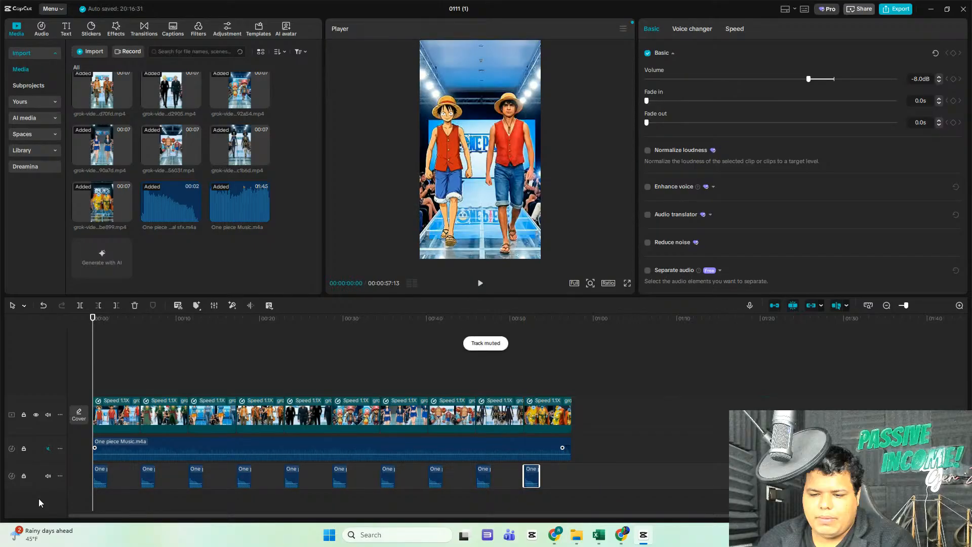
- Browse the Trending transitions and try to apply Pull Down to the opening clips
{"action": "left_click", "coordinate": [147, 34]}
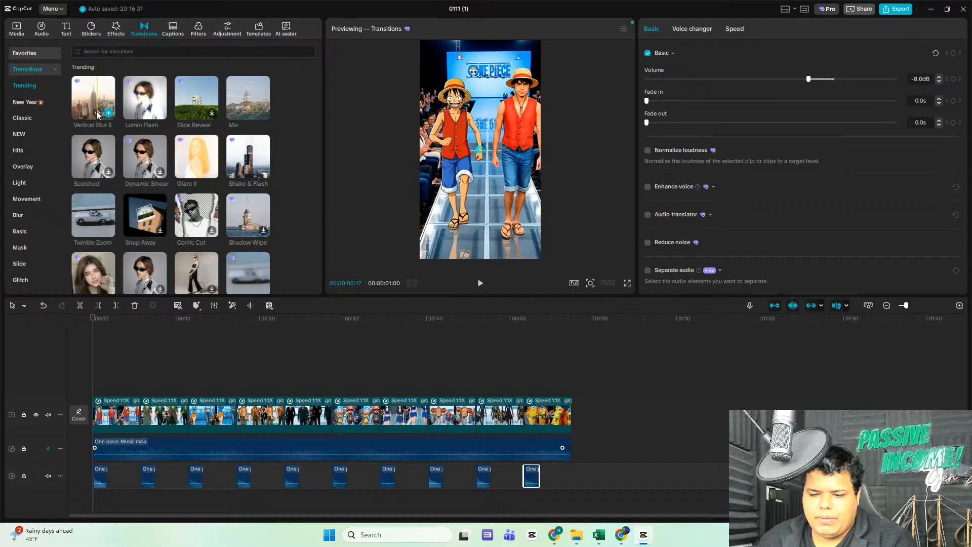
{"action": "scroll", "coordinate": [125, 226], "scroll_direction": "down", "scroll_amount": 1}
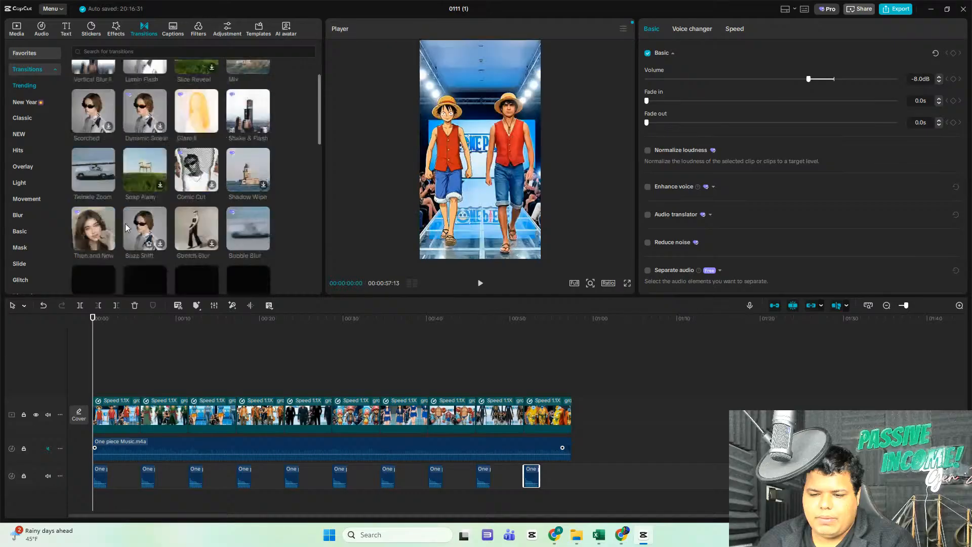
{"action": "scroll", "coordinate": [126, 224], "scroll_direction": "down", "scroll_amount": 4}
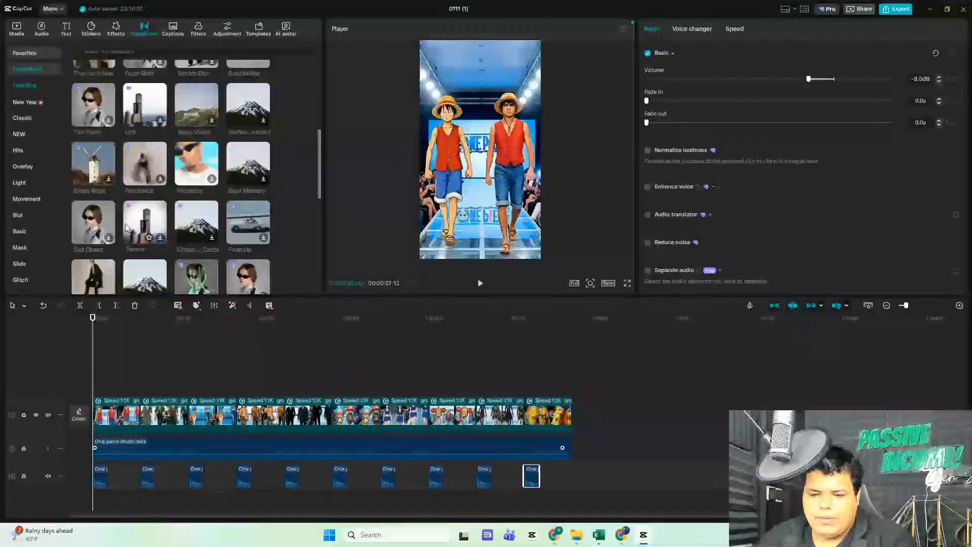
{"action": "scroll", "coordinate": [126, 223], "scroll_direction": "down", "scroll_amount": 2}
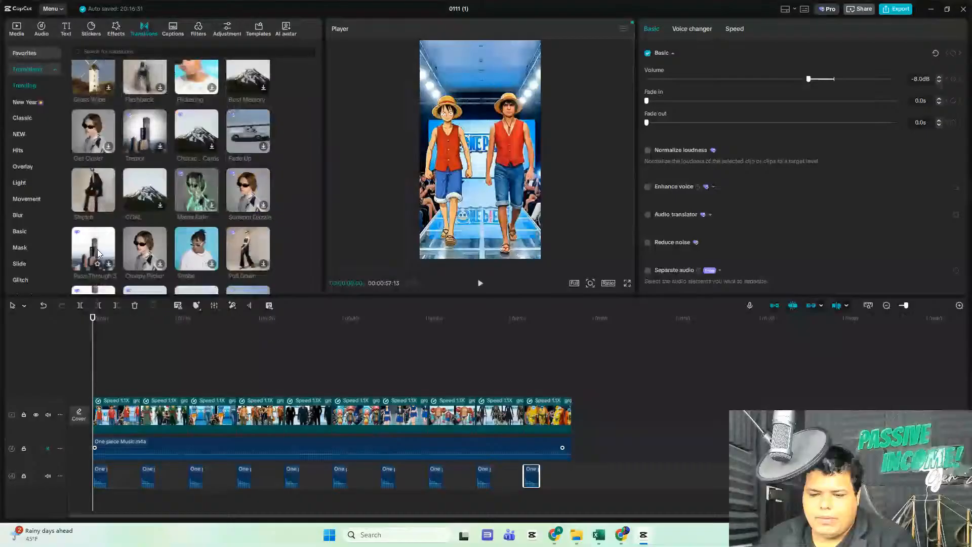
{"action": "scroll", "coordinate": [248, 251], "scroll_direction": "down", "scroll_amount": 2}
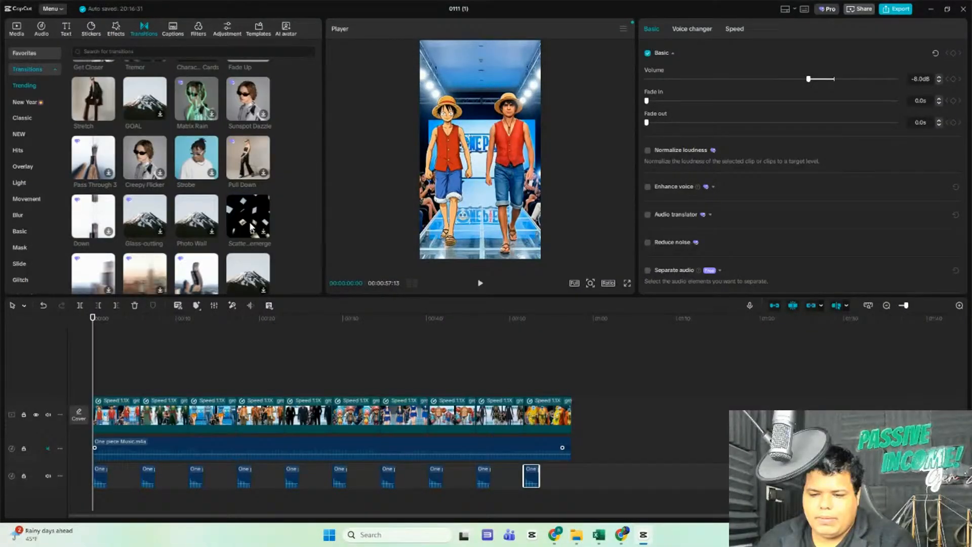
{"action": "left_click", "coordinate": [144, 278]}
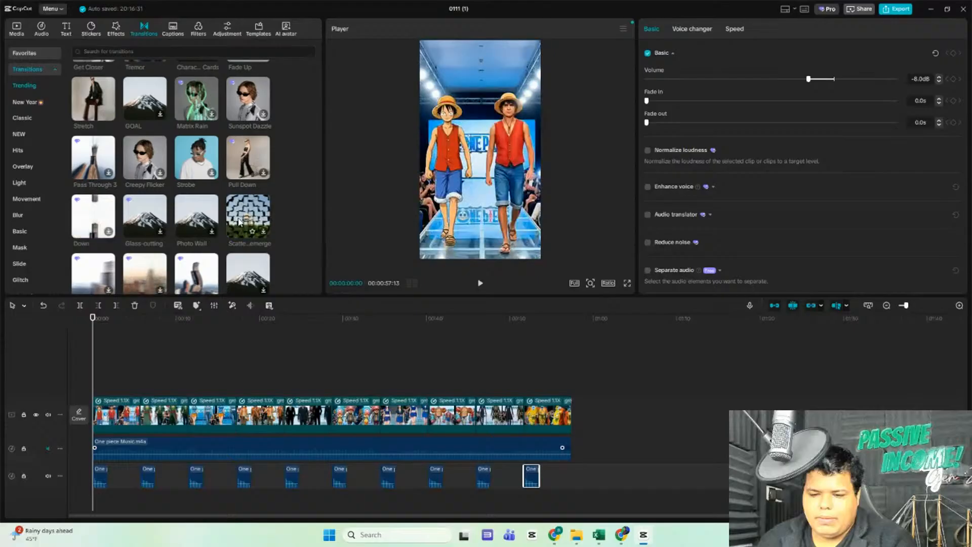
{"action": "left_click_drag", "start_coordinate": [248, 157], "coordinate": [163, 401]}
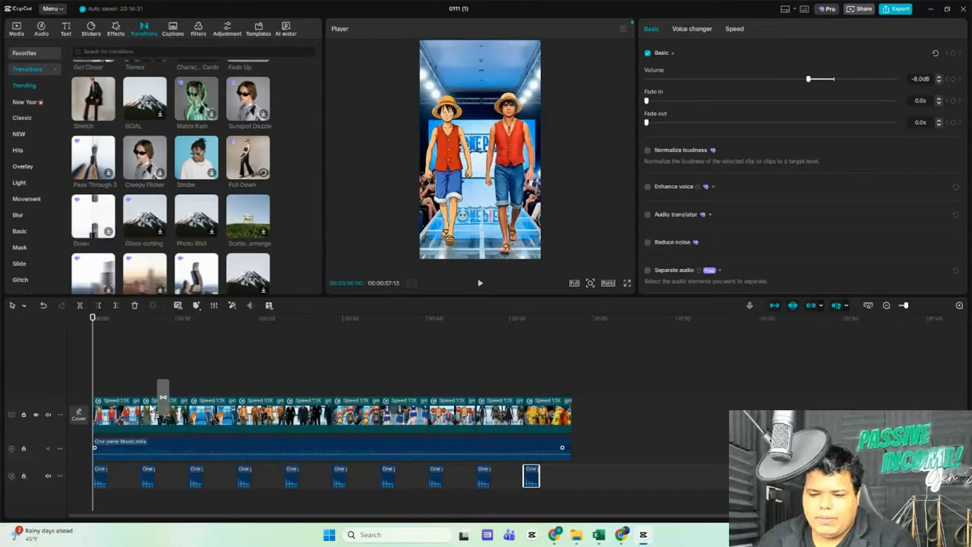
- Add the Shift Down transition between the first and second clips, accepting duplicate frames and turning off further reminders
{"action": "scroll", "coordinate": [226, 218], "scroll_direction": "down", "scroll_amount": 3}
{"action": "scroll", "coordinate": [224, 217], "scroll_direction": "down", "scroll_amount": 2}
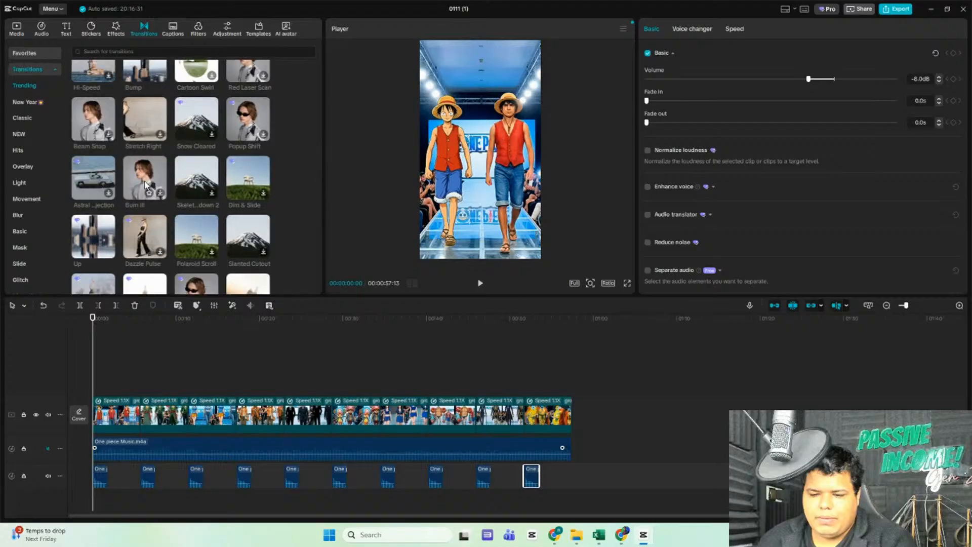
{"action": "scroll", "coordinate": [147, 216], "scroll_direction": "down", "scroll_amount": 2}
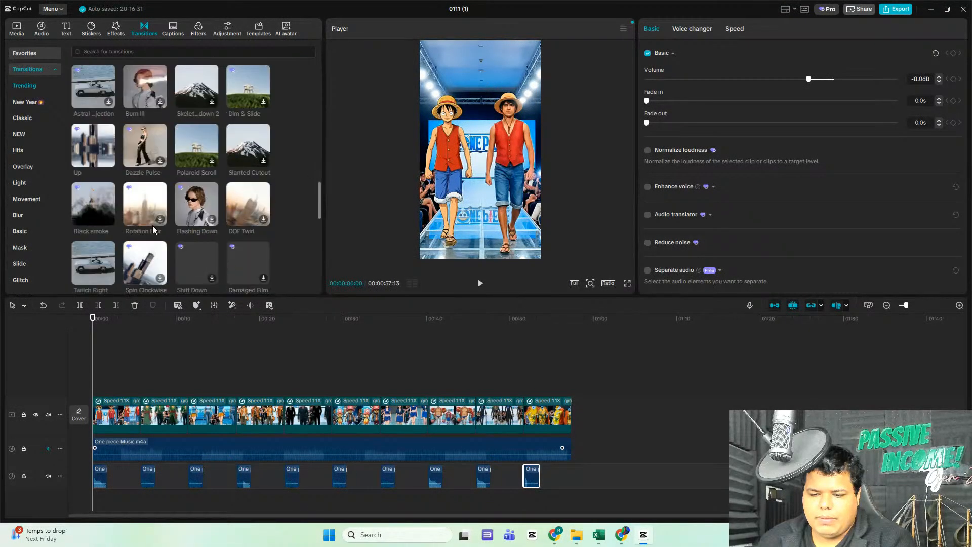
{"action": "left_click", "coordinate": [96, 262]}
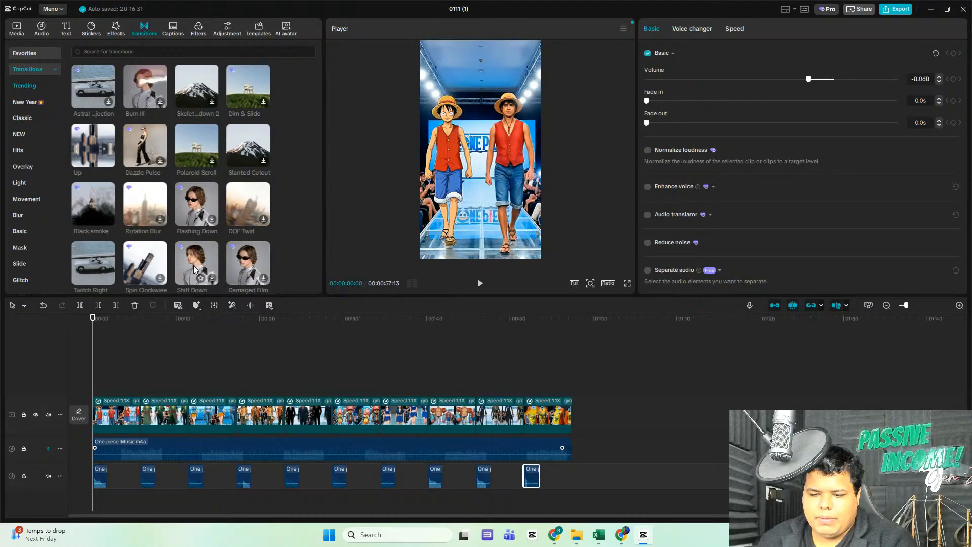
{"action": "left_click_drag", "start_coordinate": [141, 421], "coordinate": [141, 420]}
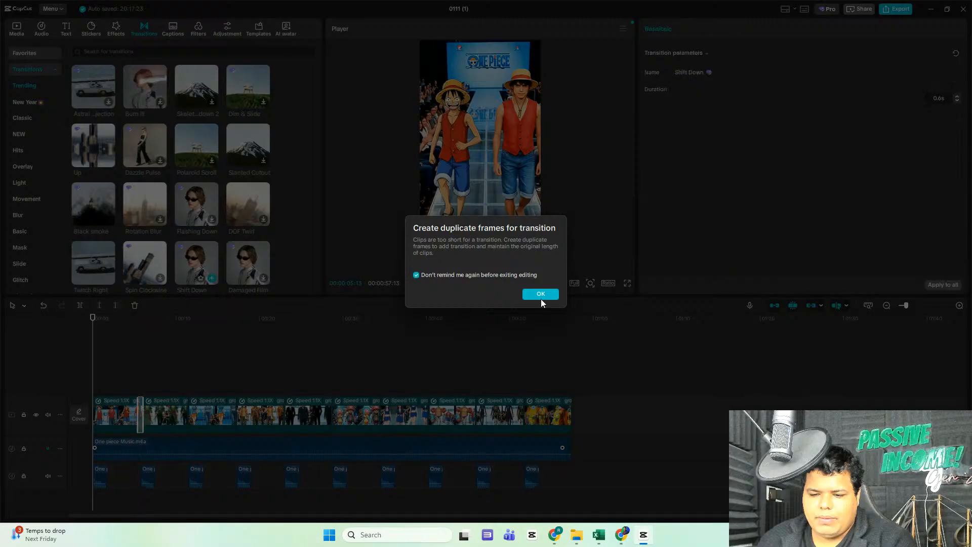
{"action": "left_click", "coordinate": [540, 293]}
- Add the Shift Down transition at every remaining cut, from the second clip through the tenth
{"action": "left_click_drag", "start_coordinate": [200, 279], "coordinate": [191, 414]}
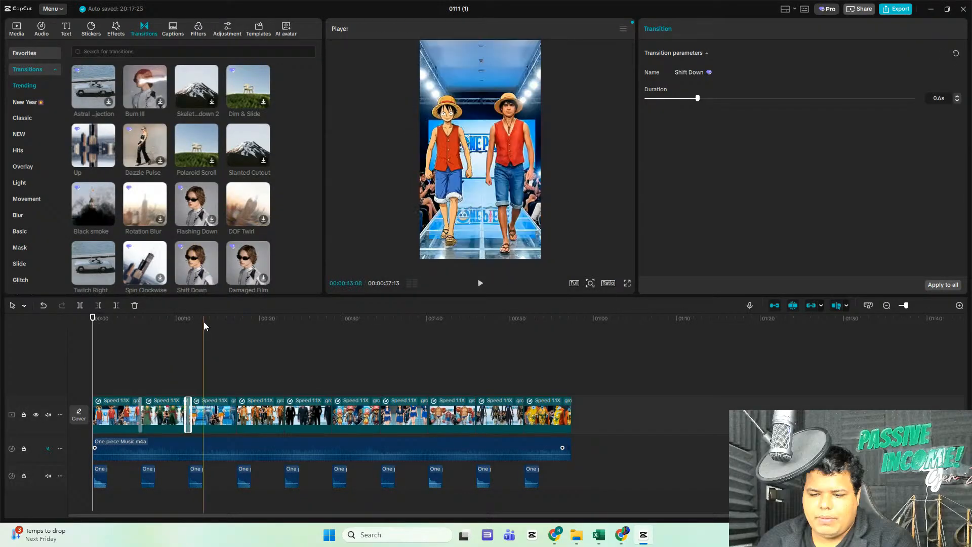
{"action": "left_click_drag", "start_coordinate": [212, 274], "coordinate": [296, 422]}
{"action": "left_click_drag", "start_coordinate": [207, 270], "coordinate": [332, 417]}
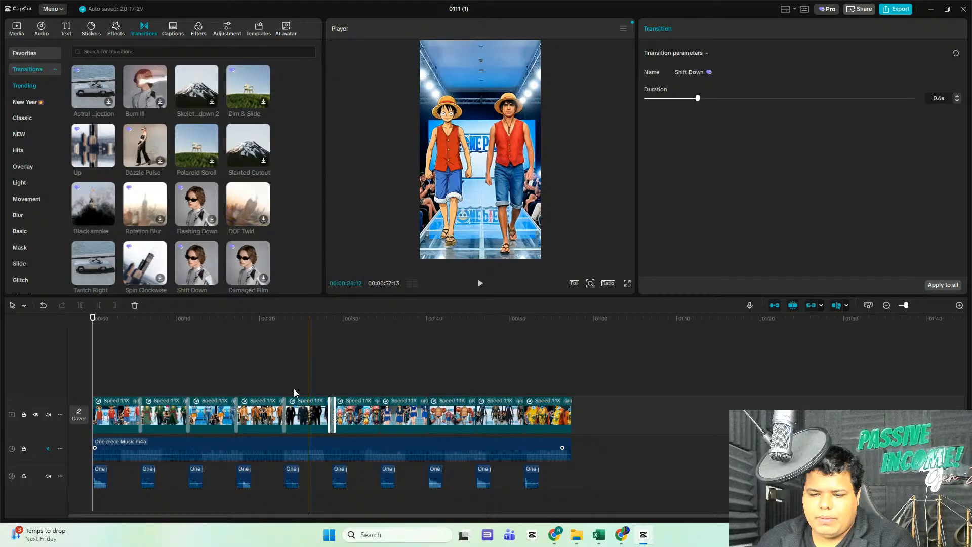
{"action": "left_click_drag", "start_coordinate": [390, 405], "coordinate": [429, 413]}
{"action": "left_click_drag", "start_coordinate": [185, 275], "coordinate": [552, 400]}
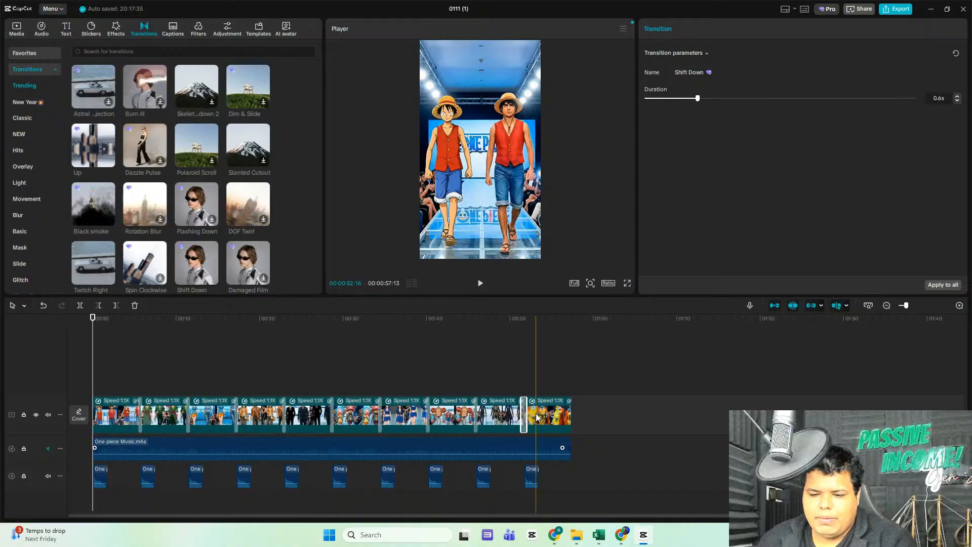
- Play the whole video in full screen to review it, and unmute the One piece Music track
{"action": "left_click", "coordinate": [627, 284]}
{"action": "left_click", "coordinate": [351, 503]}
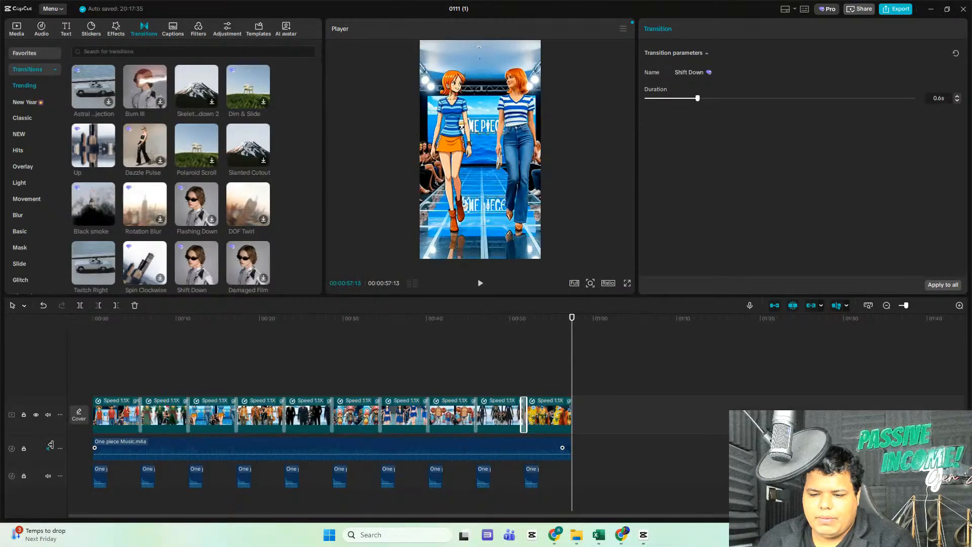
{"action": "left_click", "coordinate": [48, 449]}
{"action": "left_click", "coordinate": [151, 349]}
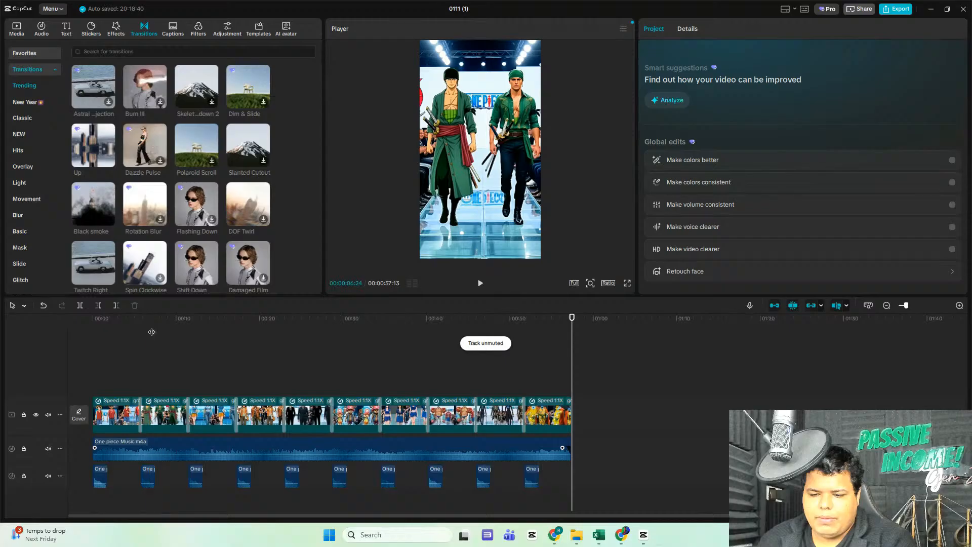
- Switch to the YouTube Studio live streaming window in Chrome and check the stream's live chat
{"action": "left_click", "coordinate": [641, 536]}
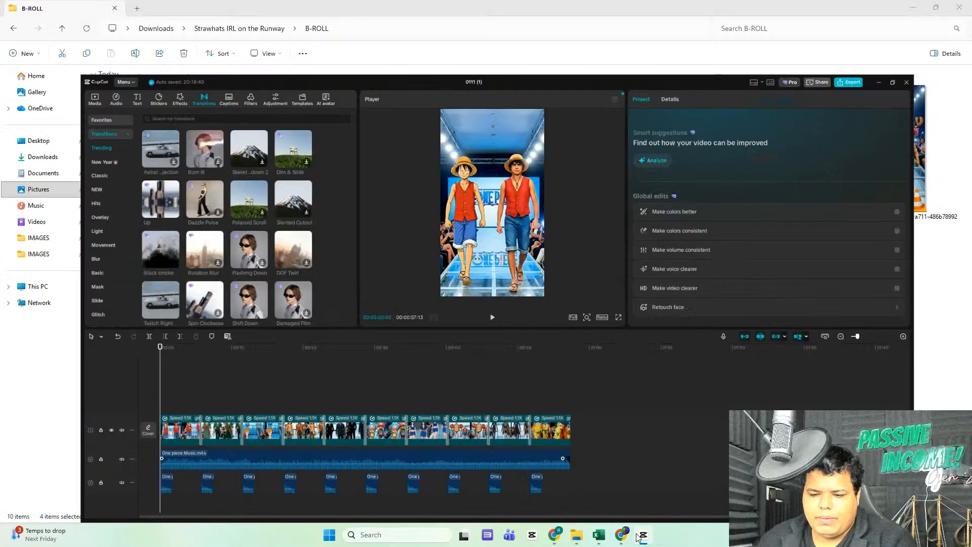
{"action": "left_click", "coordinate": [643, 536]}
{"action": "mouse_move", "coordinate": [622, 535]}
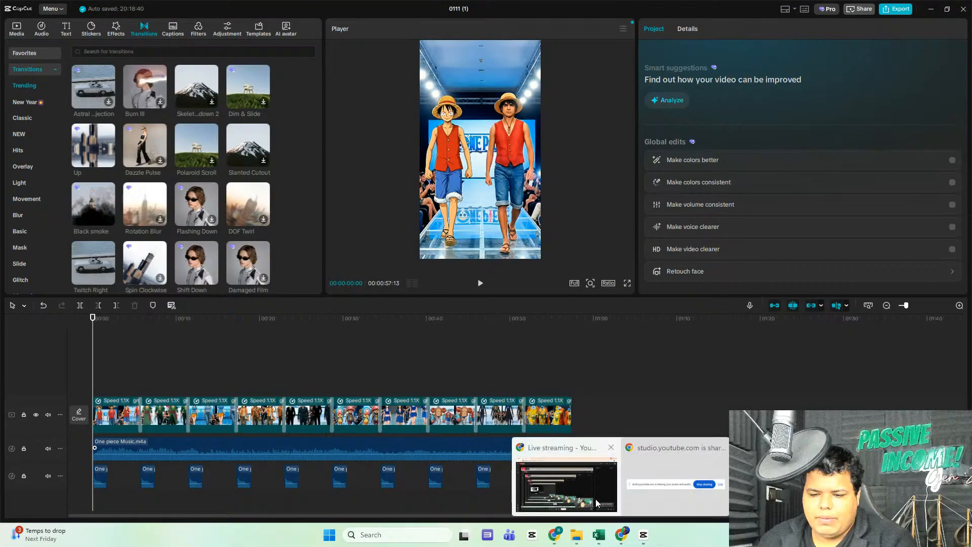
{"action": "left_click", "coordinate": [596, 500]}
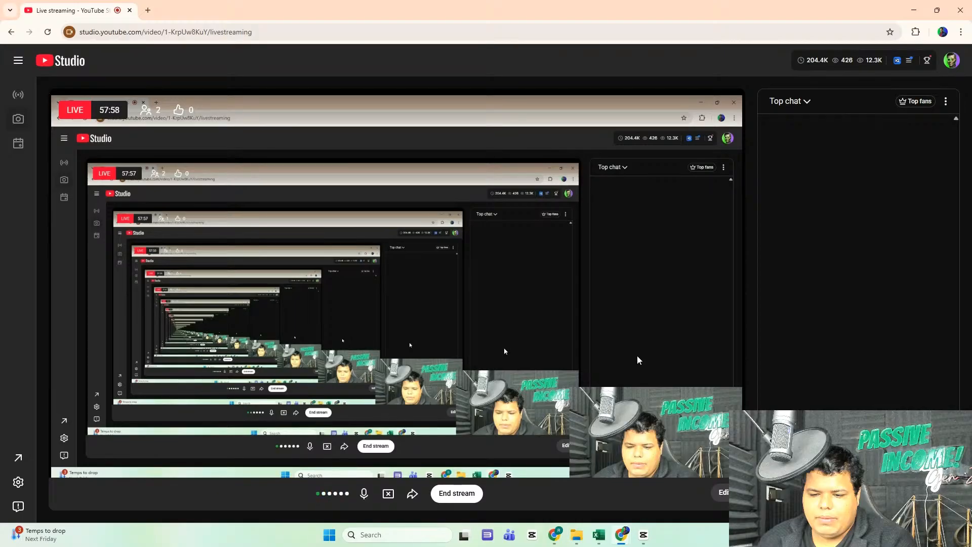
{"action": "double_click", "coordinate": [441, 6]}
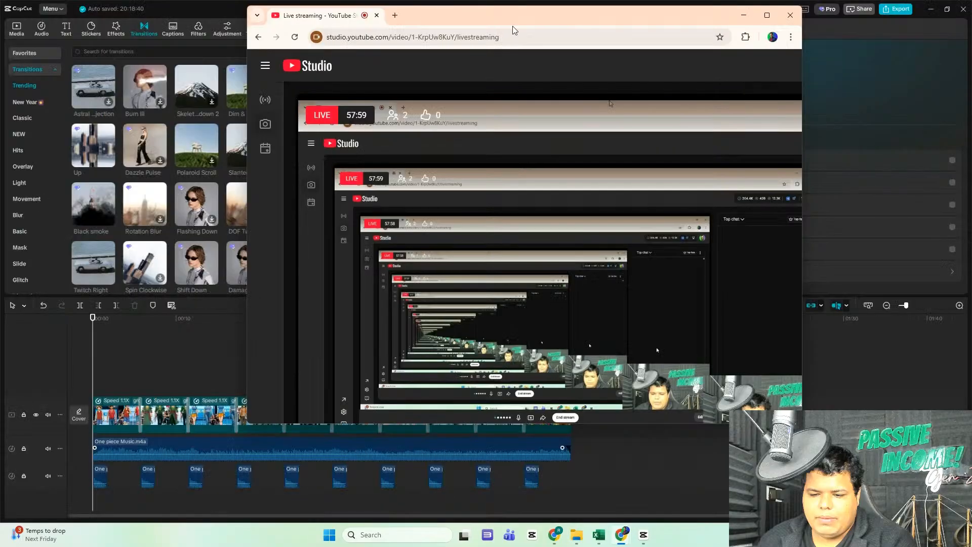
{"action": "double_click", "coordinate": [471, 14]}
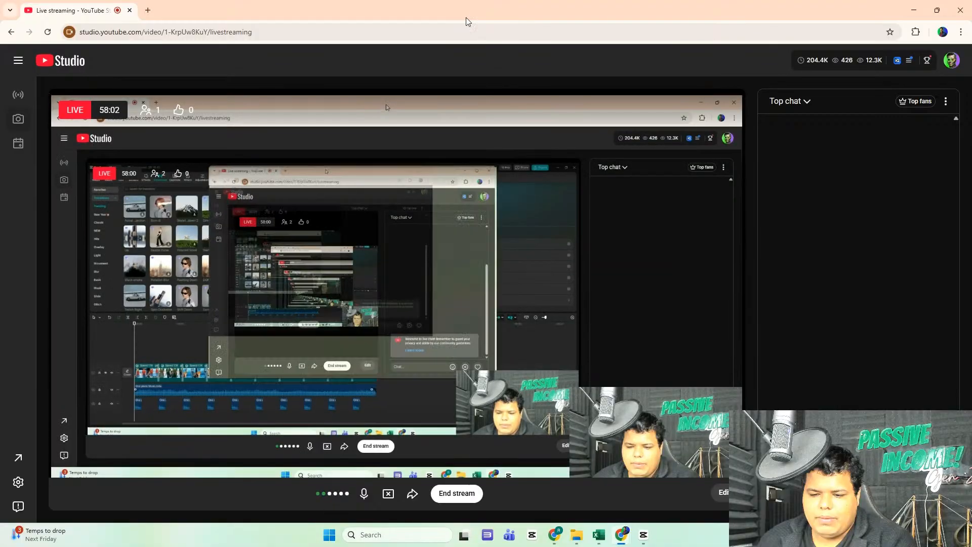